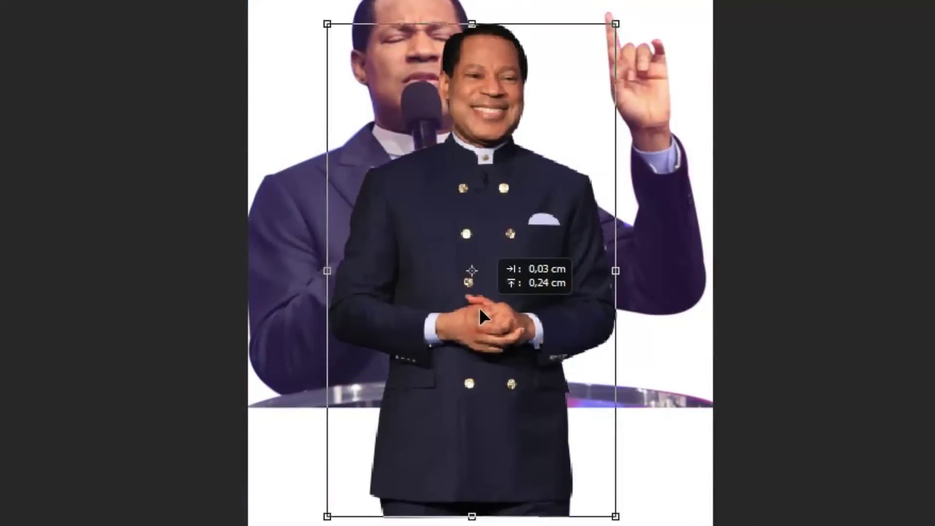
Step: Open the Fichiers Masterclass image folder in File Explorer beside the empty Photoshop workspace
{"action": "left_click_drag", "start_coordinate": [479, 310], "coordinate": [476, 308]}
{"action": "key", "text": "Return"}
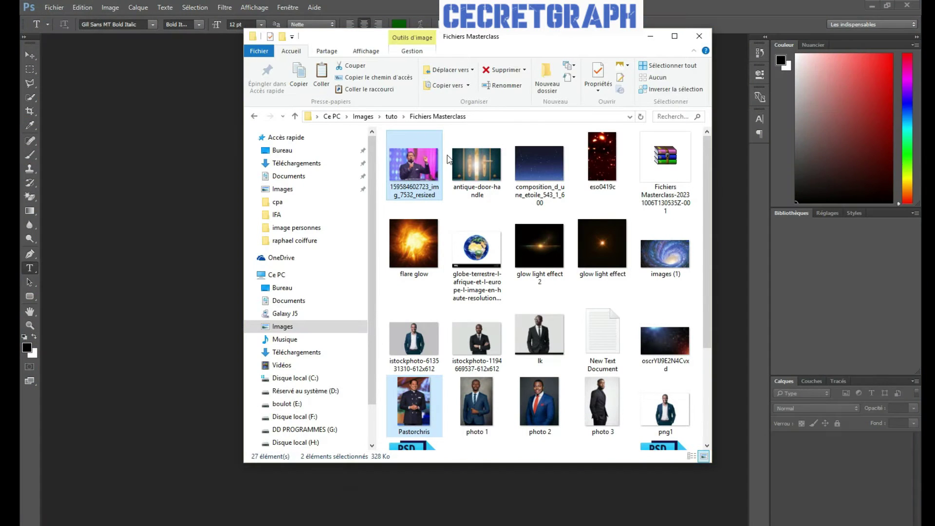
Step: Preview the flare glow and glow light effect 2 images, then bring Photoshop back to front
{"action": "left_click", "coordinate": [414, 404], "text": "ctrl"}
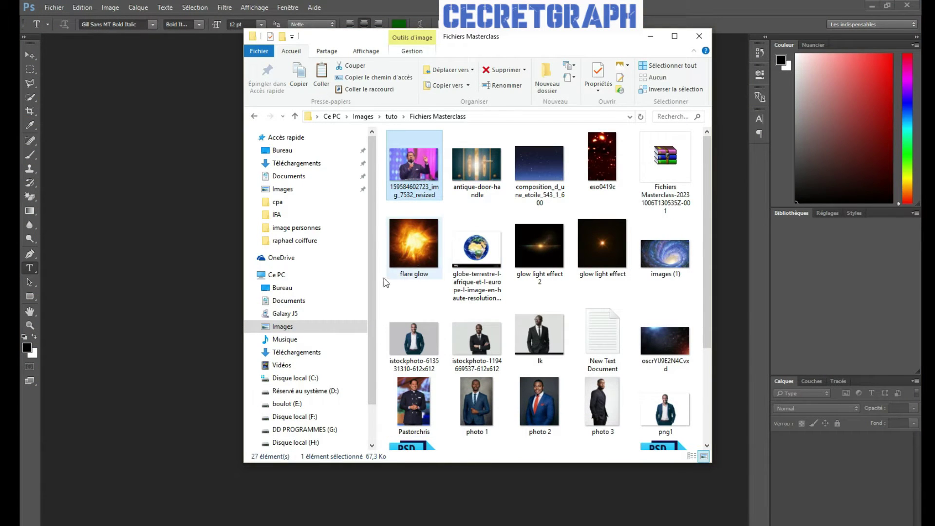
{"action": "left_click", "coordinate": [425, 251]}
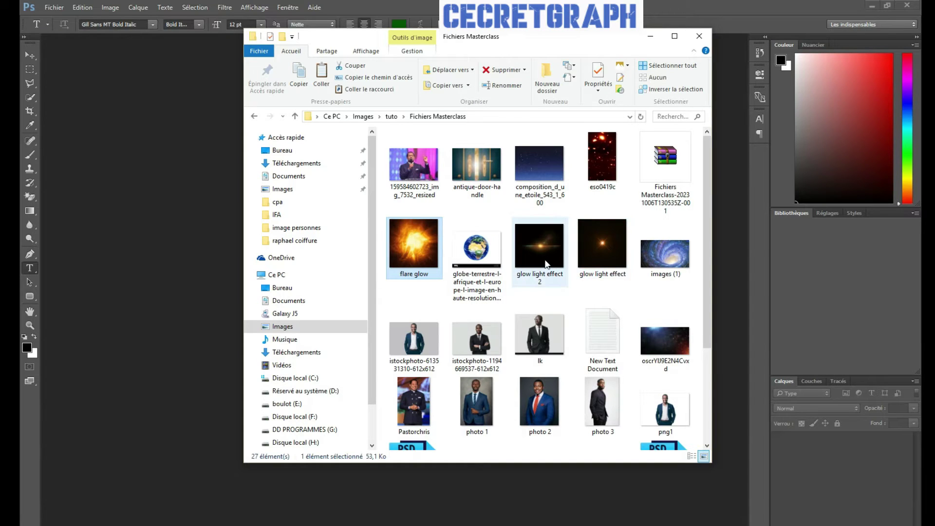
{"action": "left_click", "coordinate": [545, 263]}
{"action": "mouse_move", "coordinate": [602, 248]}
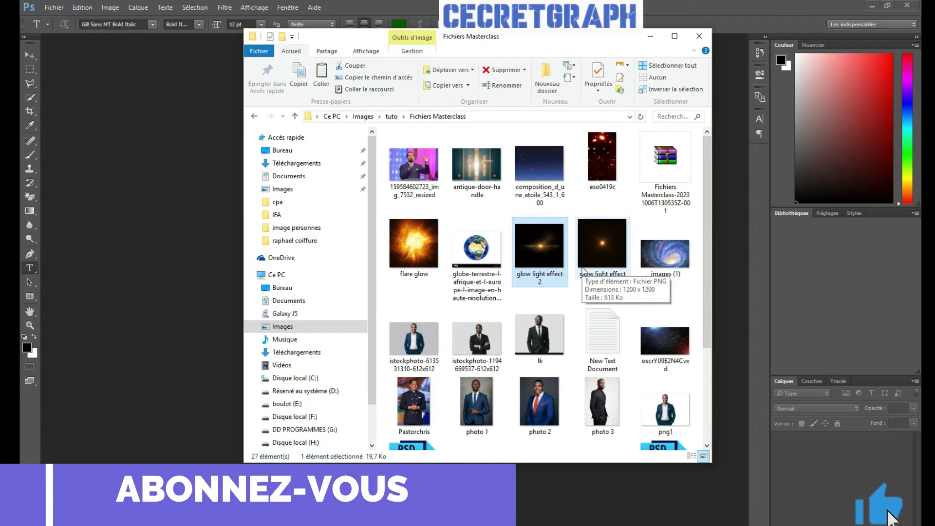
{"action": "left_click", "coordinate": [200, 165]}
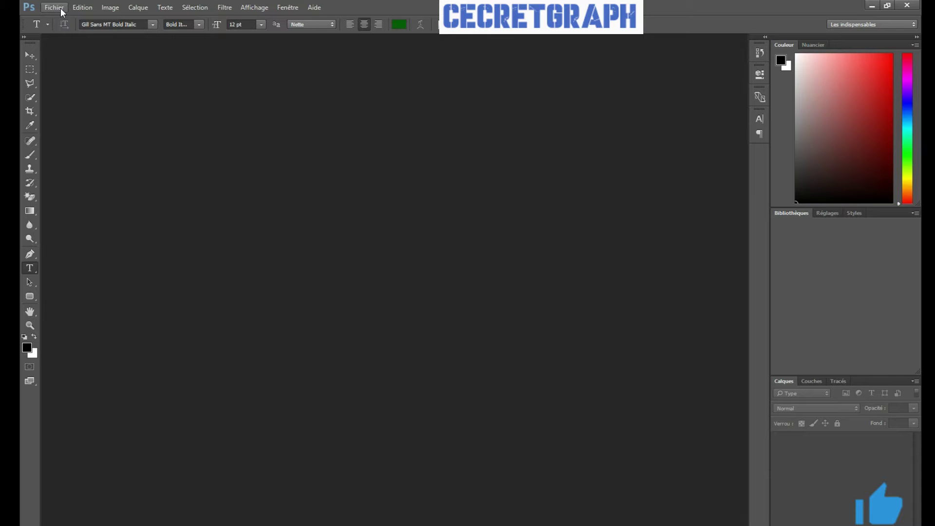
Step: Create a new international-paper A5 document, 148 × 210 mm at 300 ppi
{"action": "left_click", "coordinate": [60, 9]}
{"action": "left_click", "coordinate": [106, 19]}
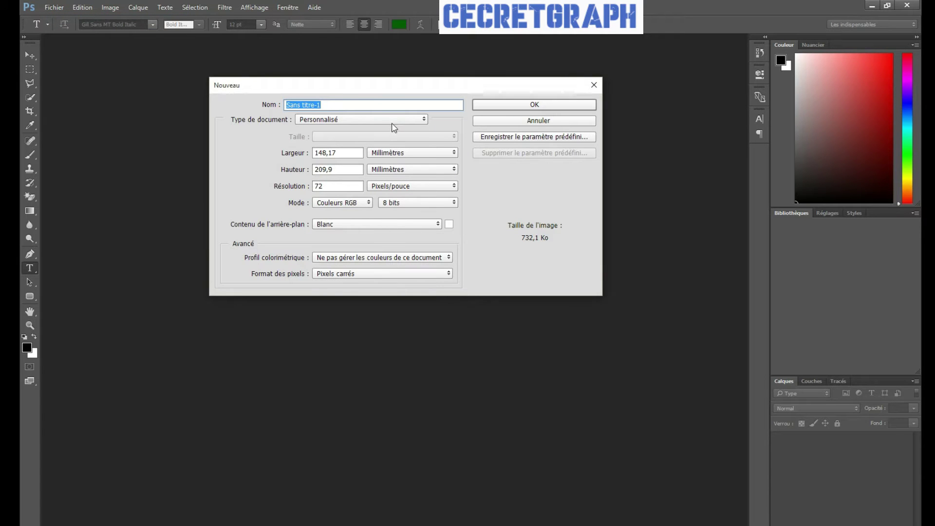
{"action": "left_click", "coordinate": [392, 122]}
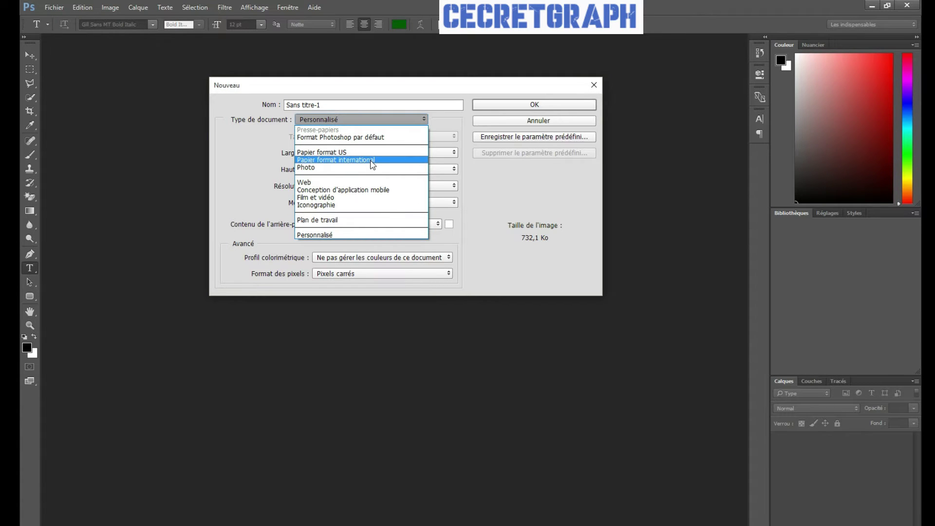
{"action": "left_click", "coordinate": [371, 160]}
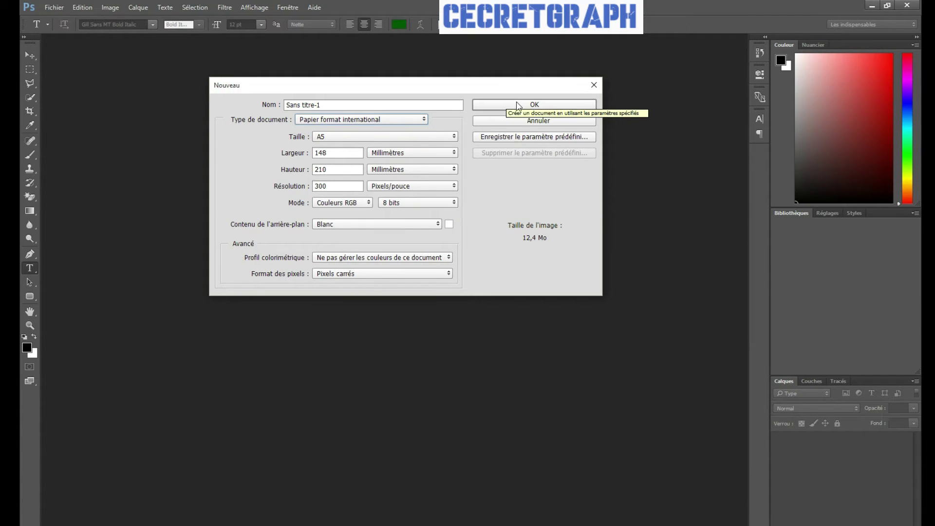
{"action": "left_click", "coordinate": [518, 105]}
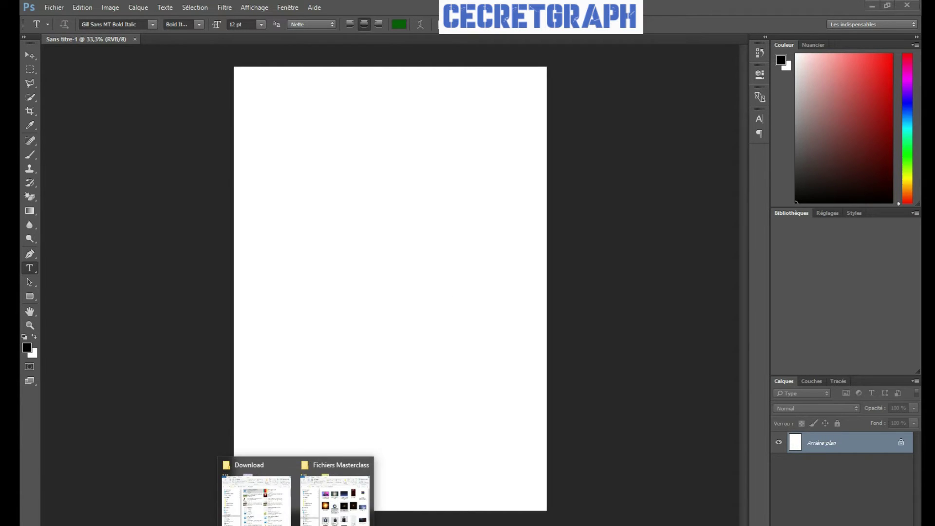
{"action": "left_click", "coordinate": [344, 521]}
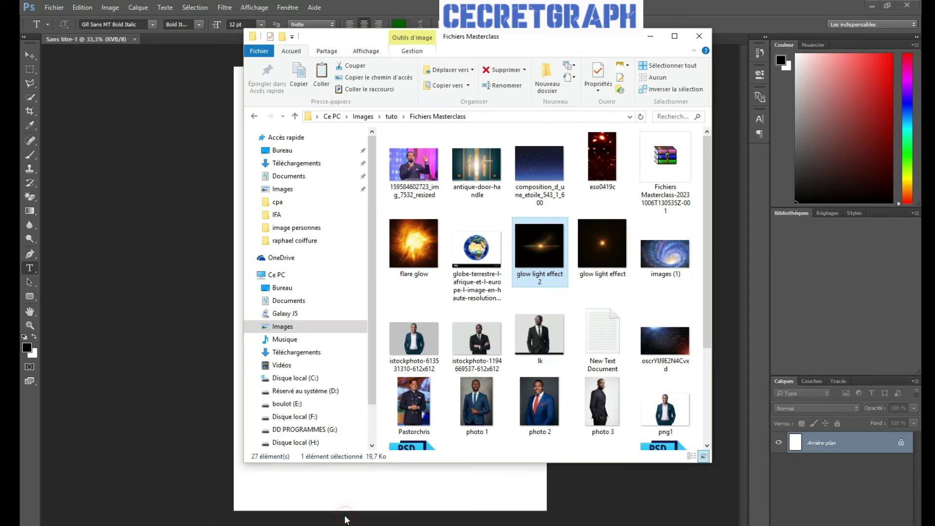
{"action": "left_click", "coordinate": [415, 175]}
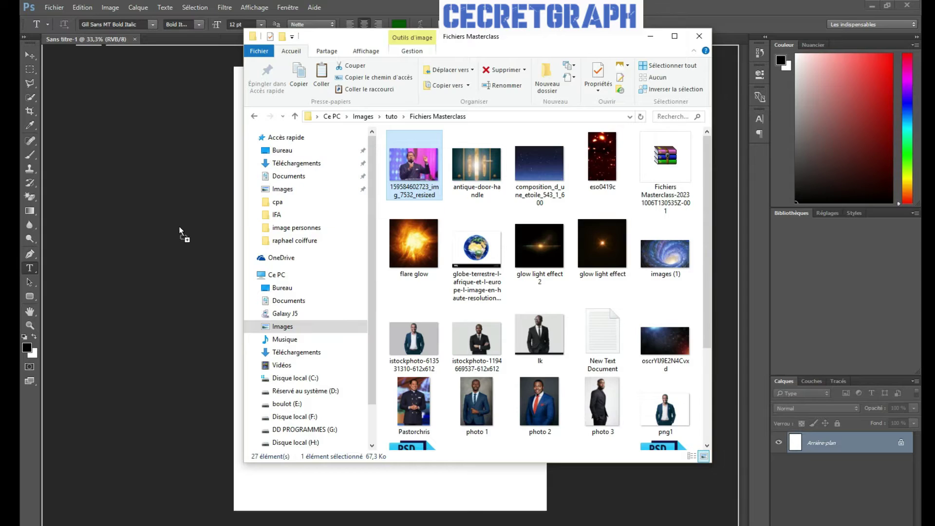
{"action": "left_click_drag", "start_coordinate": [423, 174], "coordinate": [177, 226]}
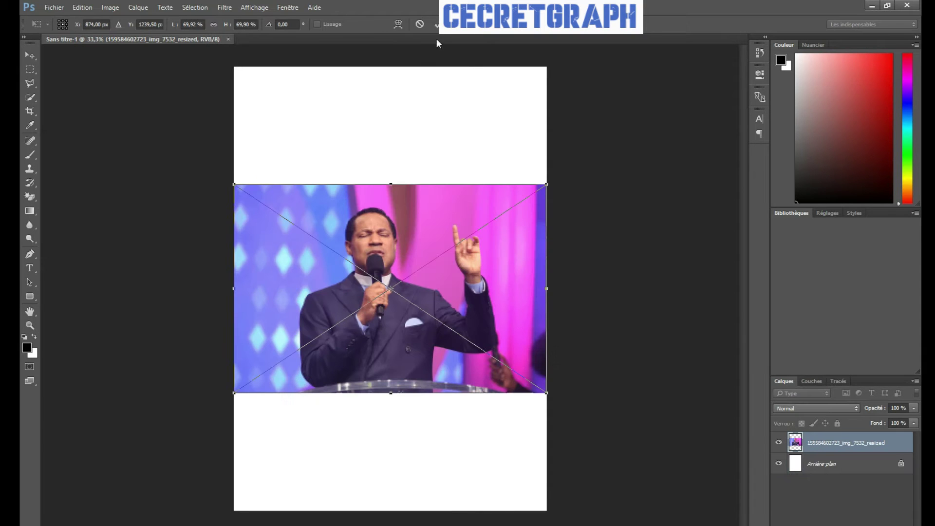
{"action": "left_click", "coordinate": [436, 24]}
{"action": "key", "text": "t"}
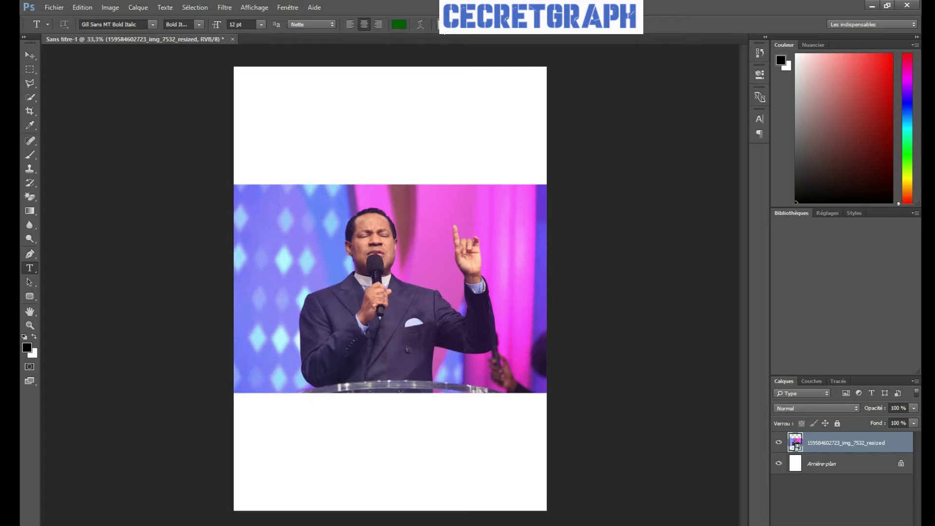
{"action": "key", "text": "ctrl+plus"}
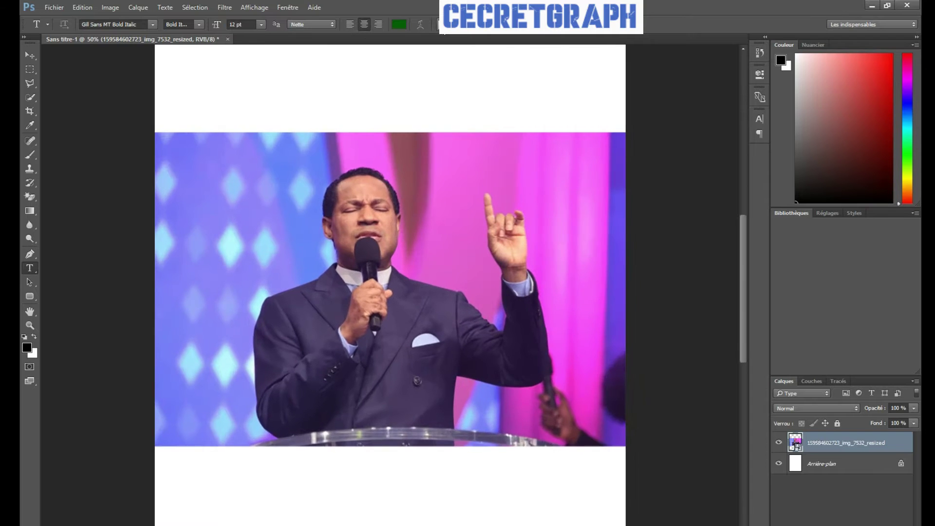
Step: Pen-trace the preacher's left outline from the lectern up the suit and collar over his head
{"action": "key", "text": "ctrl+plus"}
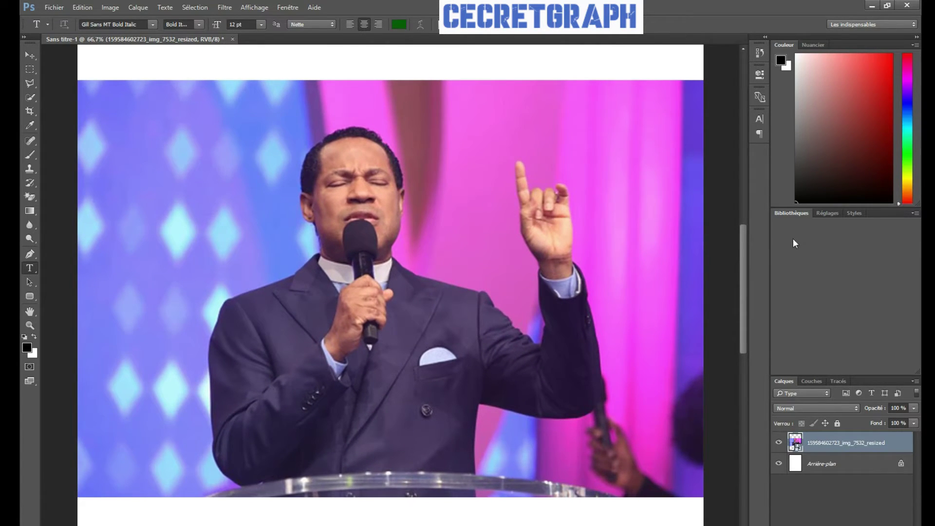
{"action": "left_click_drag", "start_coordinate": [744, 251], "coordinate": [745, 273]}
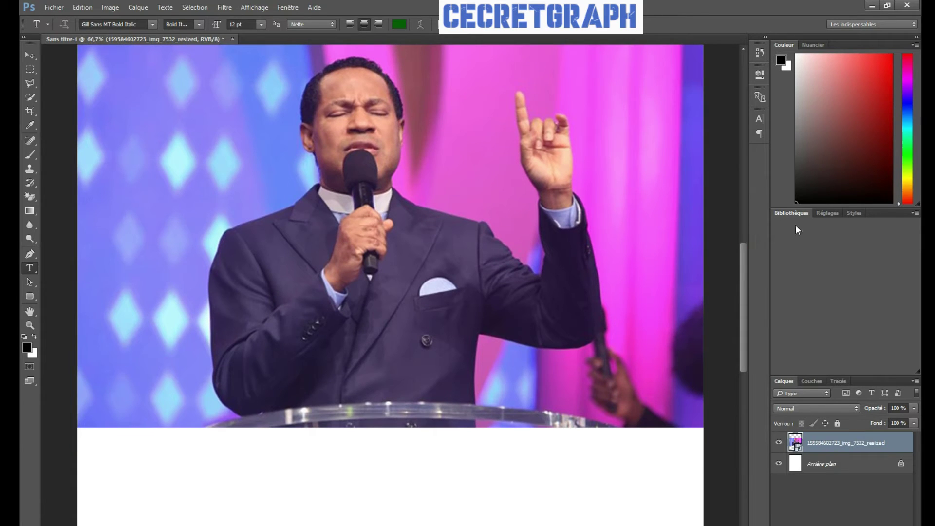
{"action": "left_click", "coordinate": [30, 254]}
{"action": "left_click", "coordinate": [202, 428]}
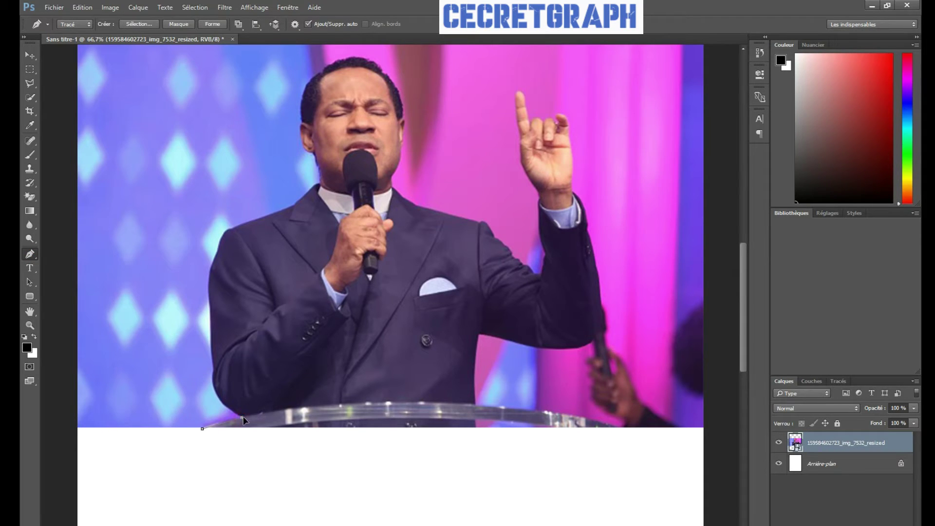
{"action": "left_click_drag", "start_coordinate": [246, 420], "coordinate": [240, 417]}
{"action": "left_click_drag", "start_coordinate": [215, 368], "coordinate": [222, 335]}
{"action": "left_click", "coordinate": [215, 369], "text": "alt"}
{"action": "left_click", "coordinate": [209, 289]}
{"action": "left_click_drag", "start_coordinate": [211, 279], "coordinate": [212, 269]}
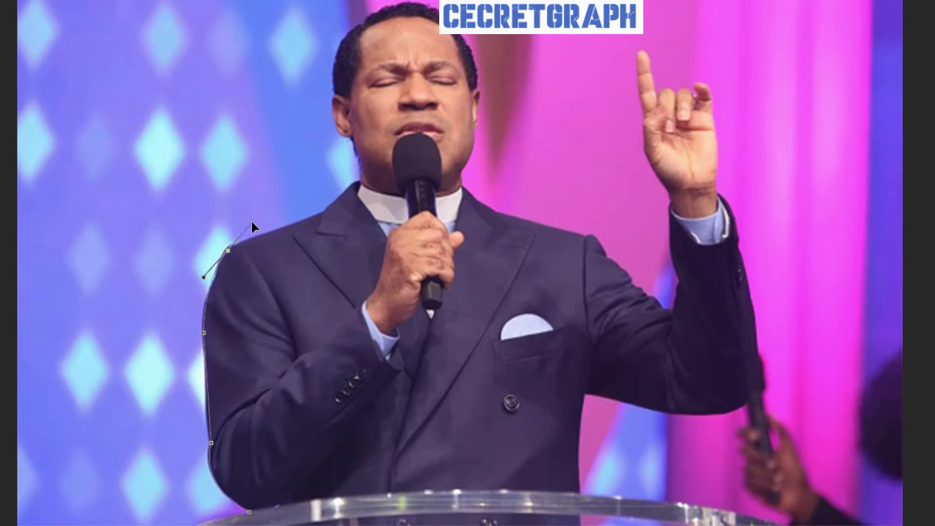
{"action": "left_click_drag", "start_coordinate": [226, 230], "coordinate": [235, 229]}
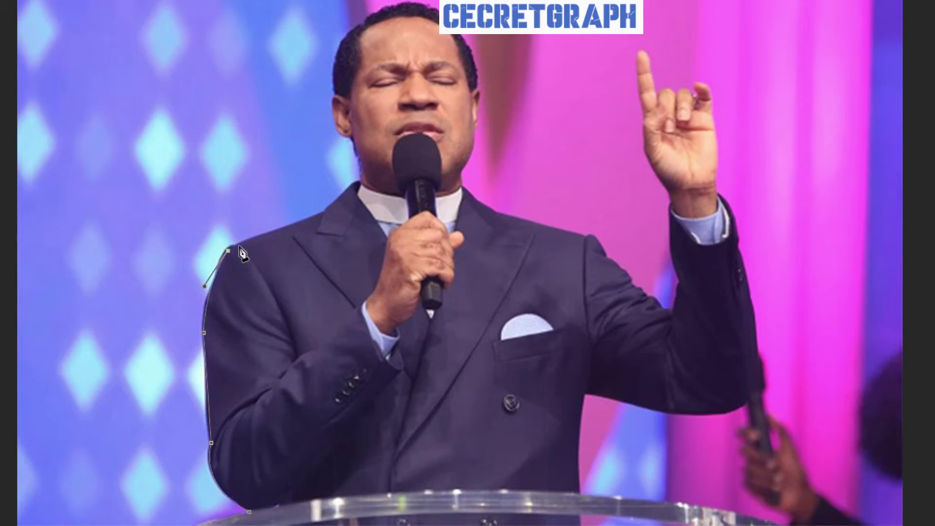
{"action": "left_click", "coordinate": [322, 211]}
{"action": "left_click_drag", "start_coordinate": [360, 181], "coordinate": [361, 176]}
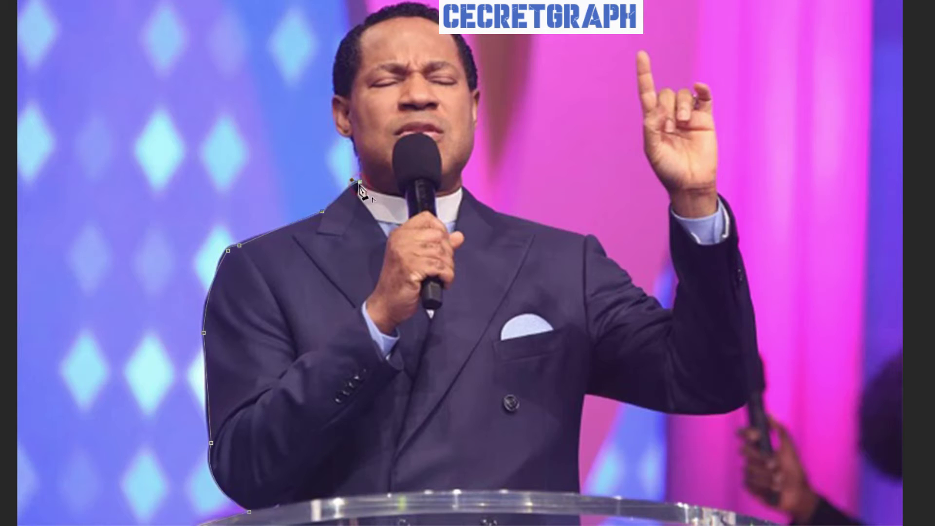
{"action": "left_click", "coordinate": [352, 139]}
{"action": "left_click_drag", "start_coordinate": [333, 103], "coordinate": [335, 96]}
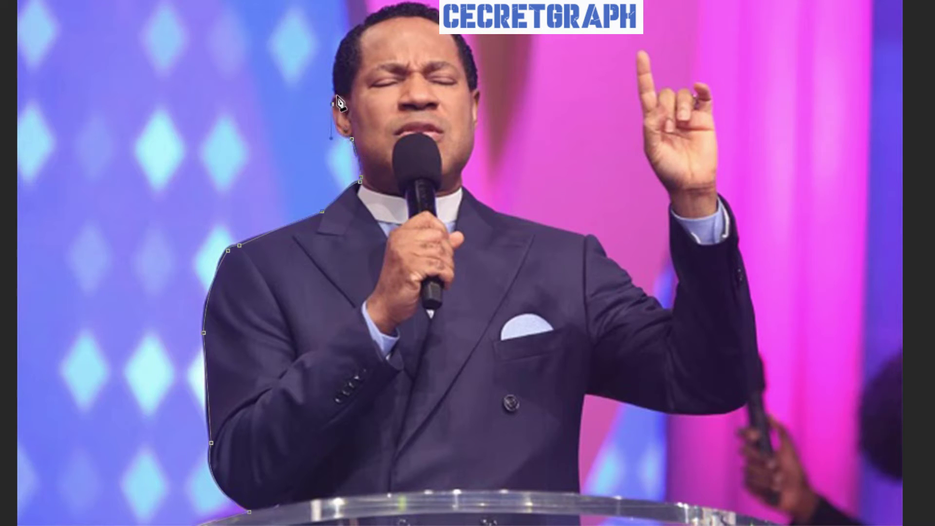
{"action": "left_click_drag", "start_coordinate": [363, 24], "coordinate": [404, 9]}
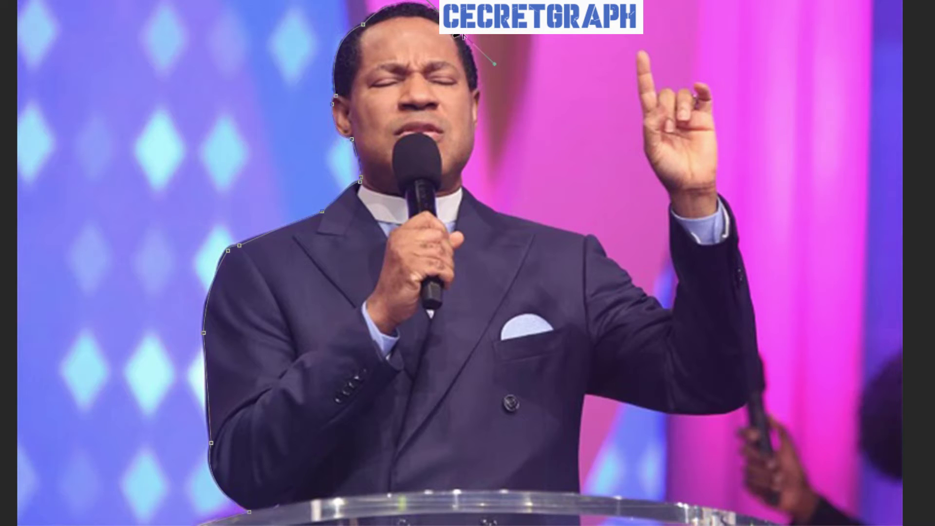
Step: Trace down the right of his head, across the shoulder and up the raised forearm
{"action": "left_click", "coordinate": [479, 86]}
{"action": "left_click", "coordinate": [474, 124]}
{"action": "left_click_drag", "start_coordinate": [461, 171], "coordinate": [446, 186]}
{"action": "left_click", "coordinate": [462, 182]}
{"action": "left_click", "coordinate": [491, 209]}
{"action": "left_click", "coordinate": [585, 237]}
{"action": "left_click", "coordinate": [603, 249]}
{"action": "left_click", "coordinate": [630, 284]}
{"action": "left_click_drag", "start_coordinate": [672, 308], "coordinate": [691, 317]}
{"action": "left_click", "coordinate": [679, 284]}
{"action": "left_click", "coordinate": [671, 204]}
{"action": "left_click_drag", "start_coordinate": [645, 122], "coordinate": [648, 91]}
Step: Trace around the raised hand and fingers, down the sleeve and torso to the lectern
{"action": "key", "text": "ctrl+z"}
{"action": "left_click", "coordinate": [667, 188]}
{"action": "left_click", "coordinate": [645, 145]}
{"action": "left_click_drag", "start_coordinate": [638, 54], "coordinate": [651, 66]}
{"action": "left_click", "coordinate": [657, 94]}
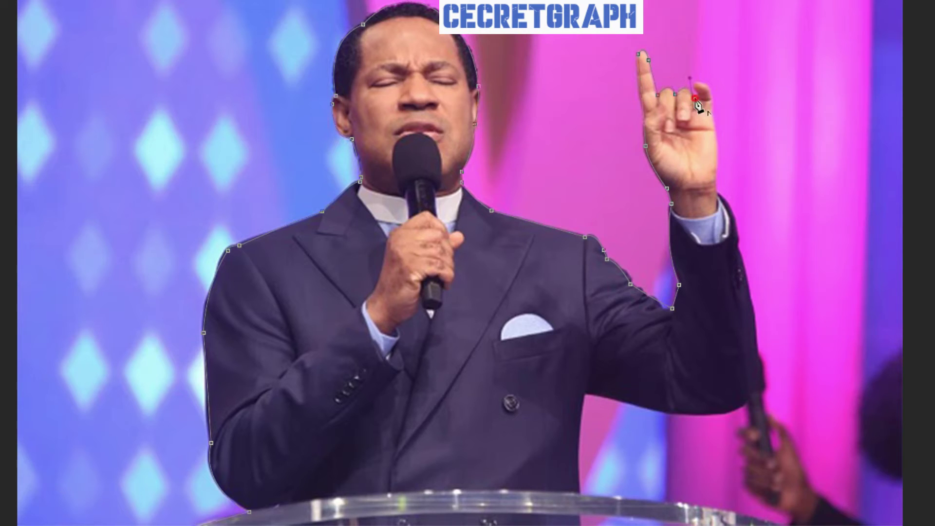
{"action": "left_click", "coordinate": [697, 102]}
{"action": "left_click", "coordinate": [715, 182]}
{"action": "left_click", "coordinate": [738, 243]}
{"action": "left_click", "coordinate": [757, 350]}
{"action": "left_click_drag", "start_coordinate": [688, 414], "coordinate": [597, 403]}
{"action": "left_click", "coordinate": [613, 398]}
{"action": "left_click", "coordinate": [587, 393]}
{"action": "left_click", "coordinate": [578, 472]}
{"action": "left_click", "coordinate": [579, 494]}
{"action": "left_click_drag", "start_coordinate": [761, 501], "coordinate": [780, 524]}
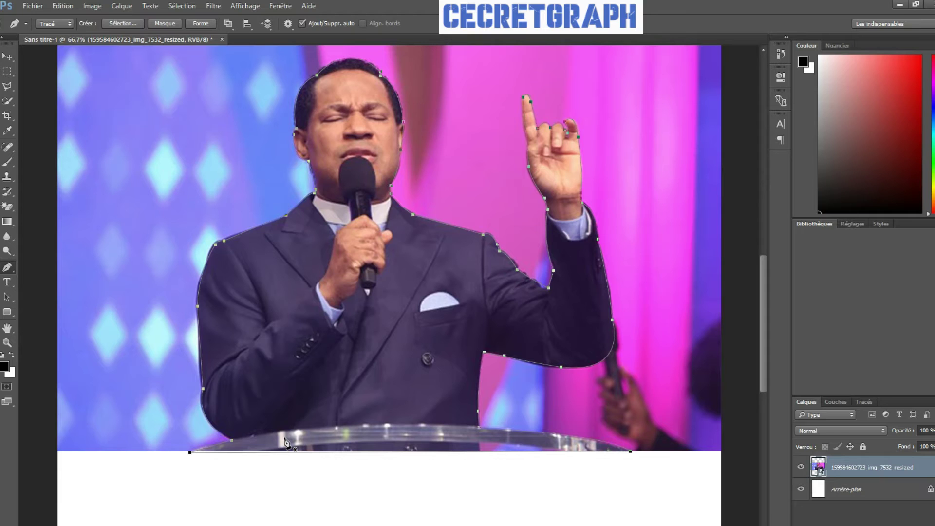
Step: Convert the path to a 1-pixel-feathered selection and copy the preacher onto a new layer
{"action": "right_click", "coordinate": [353, 313]}
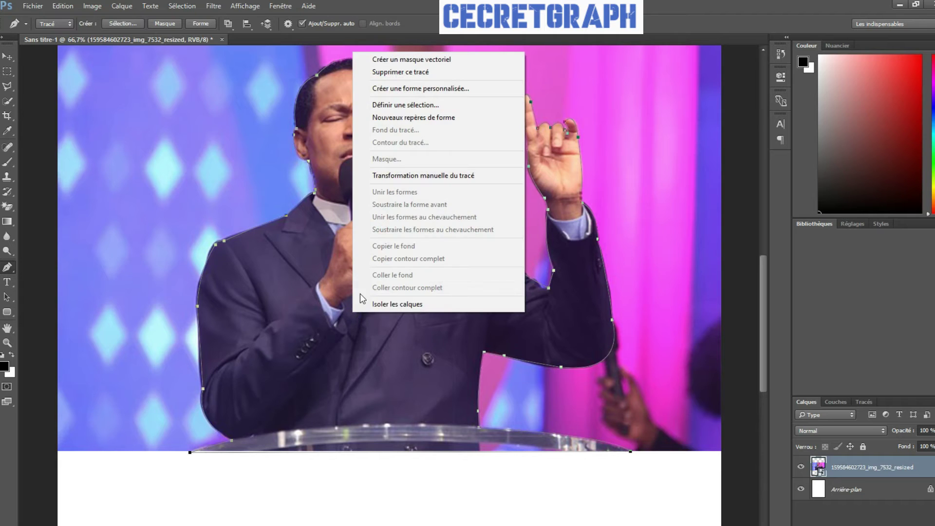
{"action": "left_click", "coordinate": [438, 107]}
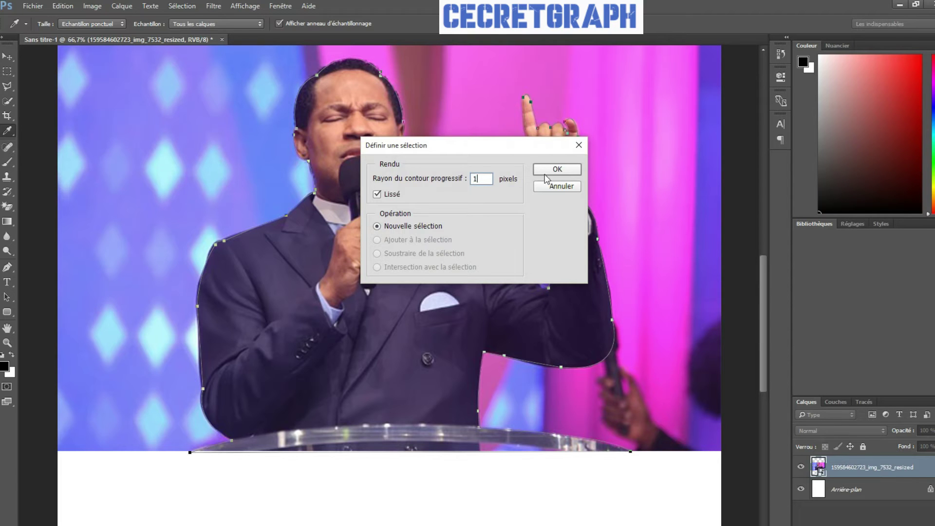
{"action": "left_click", "coordinate": [571, 170]}
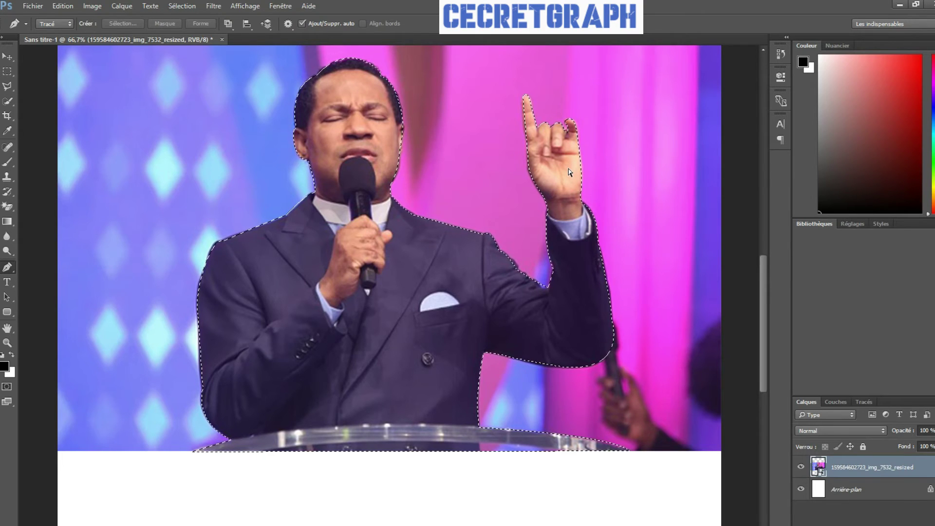
{"action": "key", "text": "ctrl+j"}
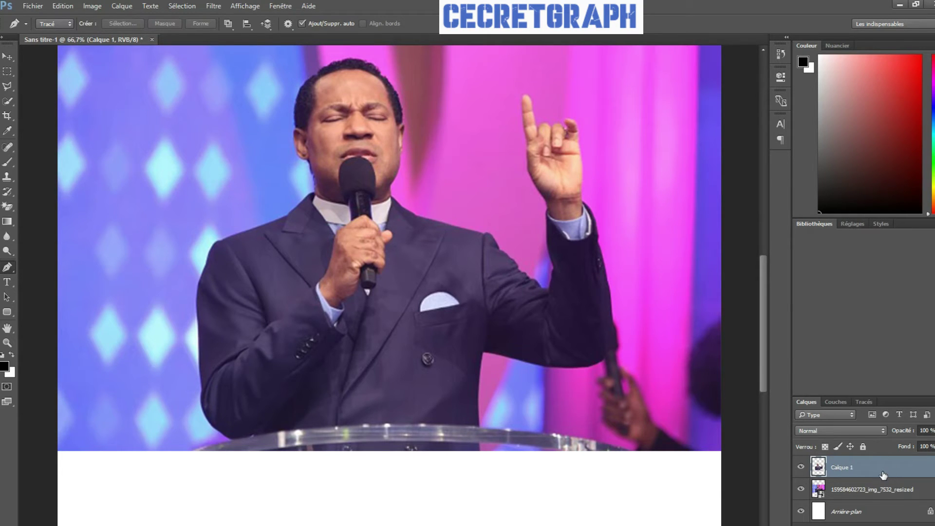
Step: Delete the original photo layer and zoom out to the whole page
{"action": "left_click", "coordinate": [844, 491]}
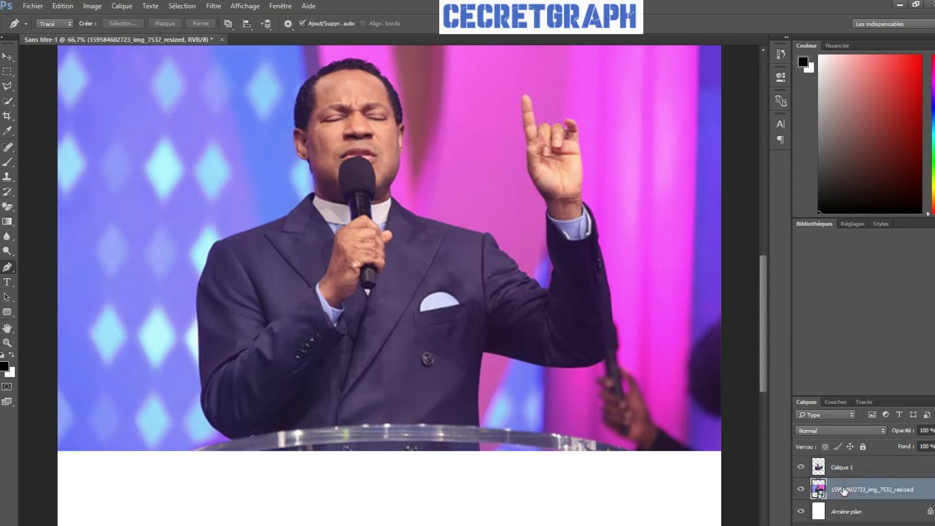
{"action": "key", "text": "Delete"}
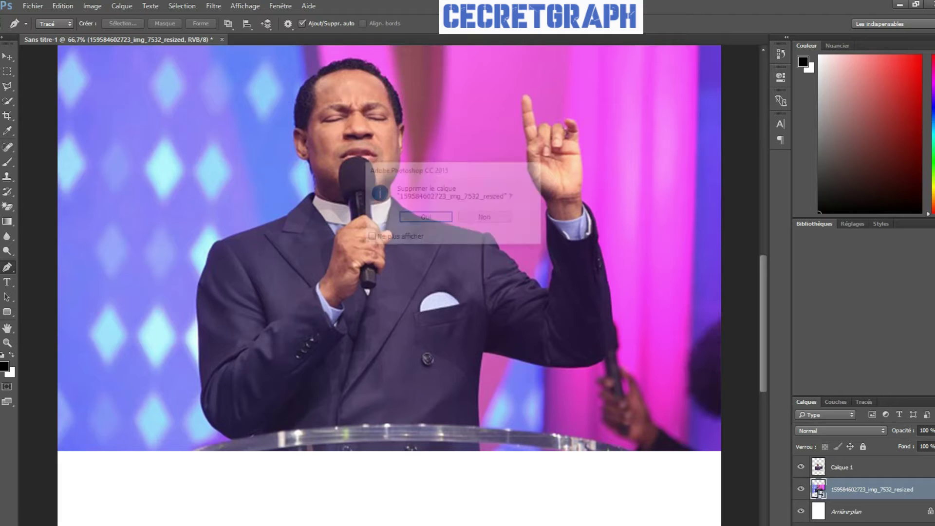
{"action": "left_click", "coordinate": [441, 220]}
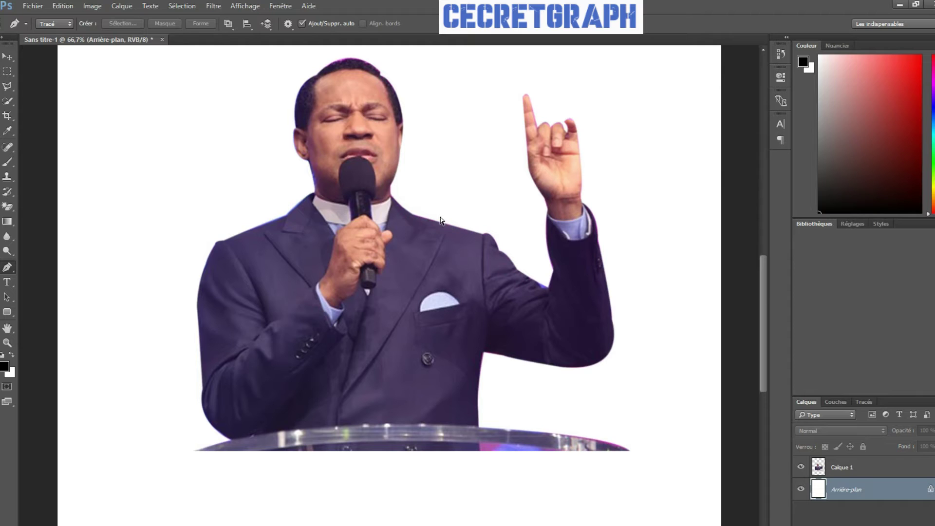
{"action": "key", "text": "ctrl+minus"}
{"action": "key", "text": "ctrl+minus"}
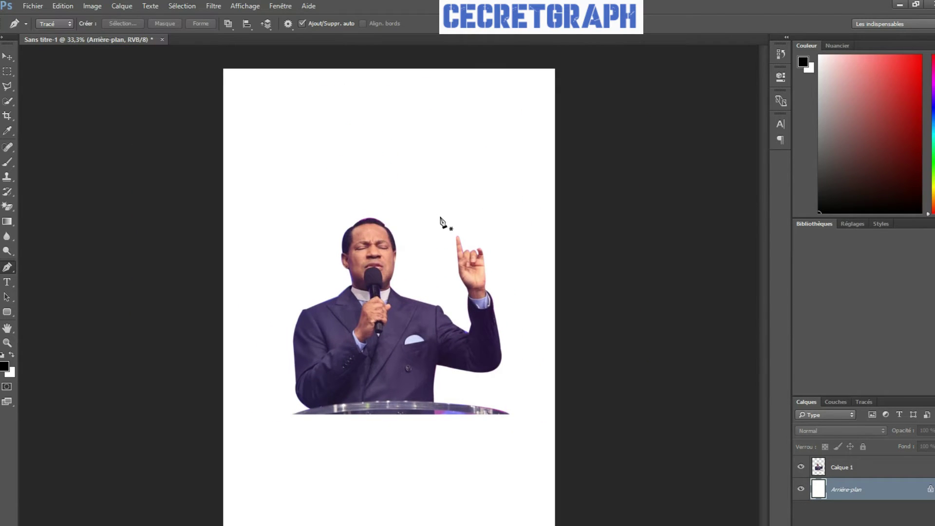
Step: Move the preacher cut-out up-left, then place and commit the Pastorchris photo on the page
{"action": "left_click", "coordinate": [8, 57]}
{"action": "left_click_drag", "start_coordinate": [406, 355], "coordinate": [395, 319]}
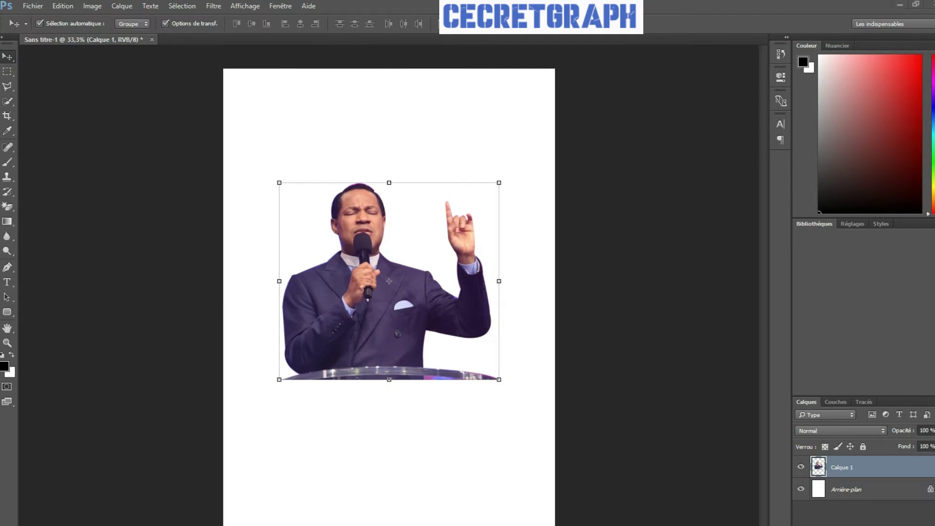
{"action": "left_click", "coordinate": [331, 506]}
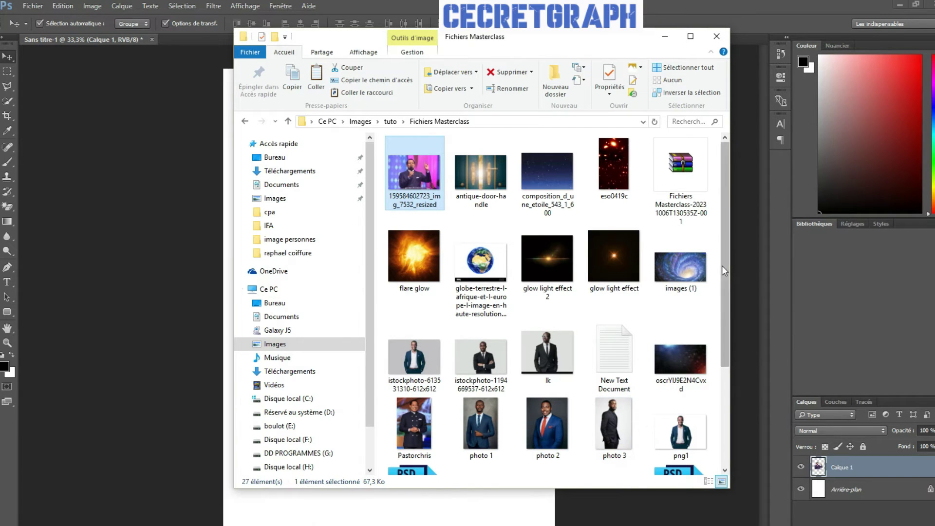
{"action": "left_click_drag", "start_coordinate": [723, 267], "coordinate": [724, 332]}
{"action": "left_click_drag", "start_coordinate": [394, 307], "coordinate": [171, 310]}
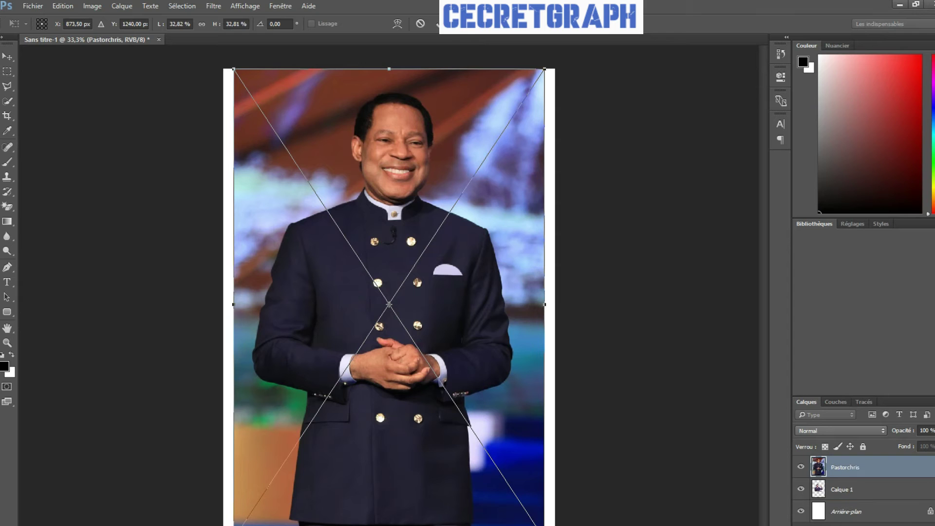
{"action": "left_click", "coordinate": [437, 23]}
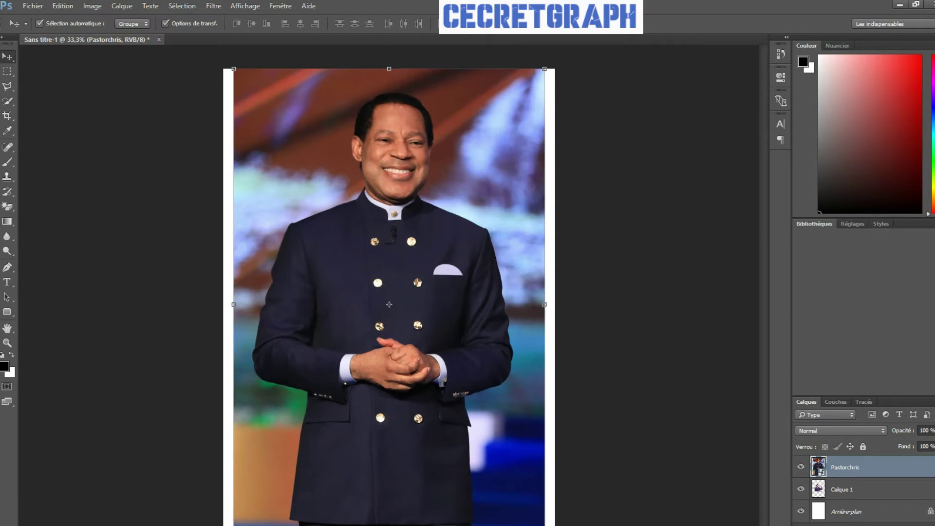
Step: Pen-trace the smiling man's outline from the jacket hem, over his hair and back down
{"action": "left_click", "coordinate": [7, 267]}
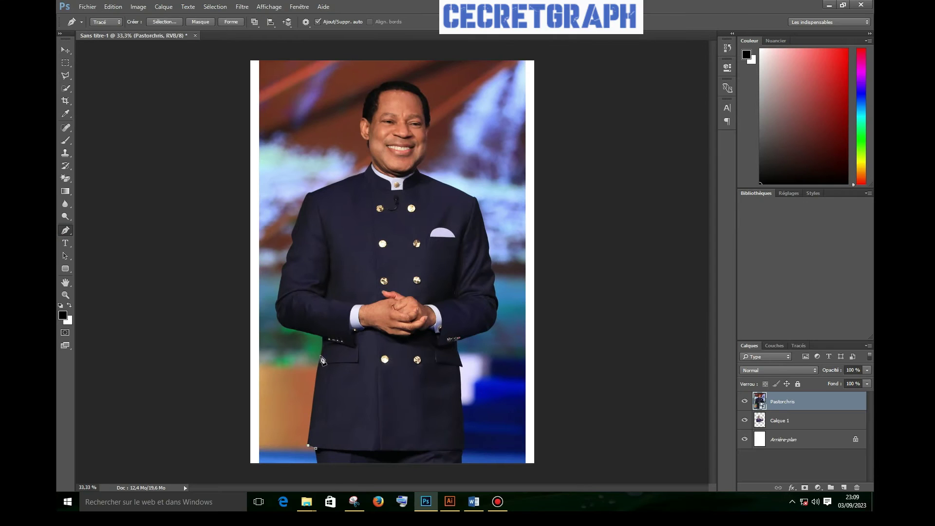
{"action": "left_click_drag", "start_coordinate": [329, 339], "coordinate": [324, 357]}
{"action": "left_click_drag", "start_coordinate": [279, 292], "coordinate": [289, 265]}
{"action": "left_click", "coordinate": [294, 242]}
{"action": "left_click_drag", "start_coordinate": [298, 217], "coordinate": [306, 210]}
{"action": "left_click", "coordinate": [312, 194]}
{"action": "left_click_drag", "start_coordinate": [365, 173], "coordinate": [373, 178]}
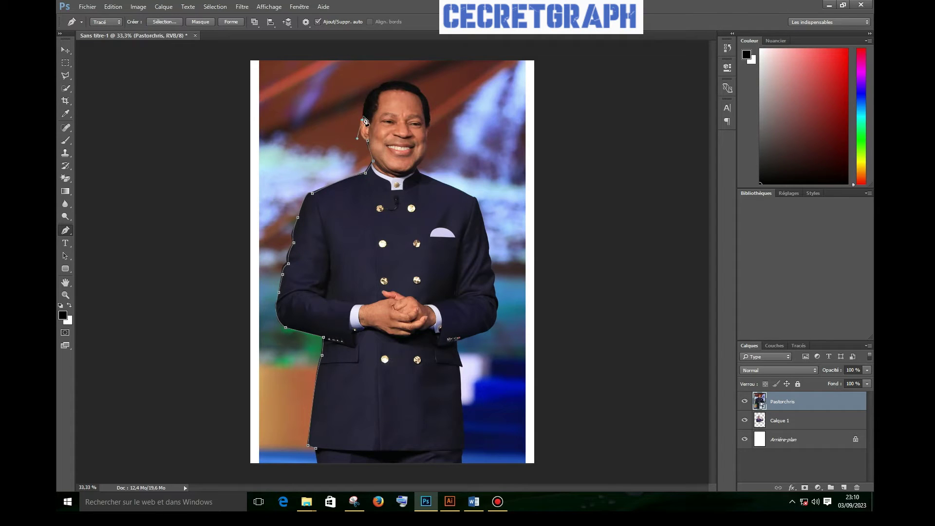
{"action": "mouse_move", "coordinate": [381, 88]}
{"action": "left_mouse_down"}
{"action": "mouse_move", "coordinate": [400, 88]}
{"action": "mouse_move", "coordinate": [433, 113]}
{"action": "mouse_move", "coordinate": [410, 172]}
{"action": "left_mouse_up"}
{"action": "left_click_drag", "start_coordinate": [488, 250], "coordinate": [490, 267]}
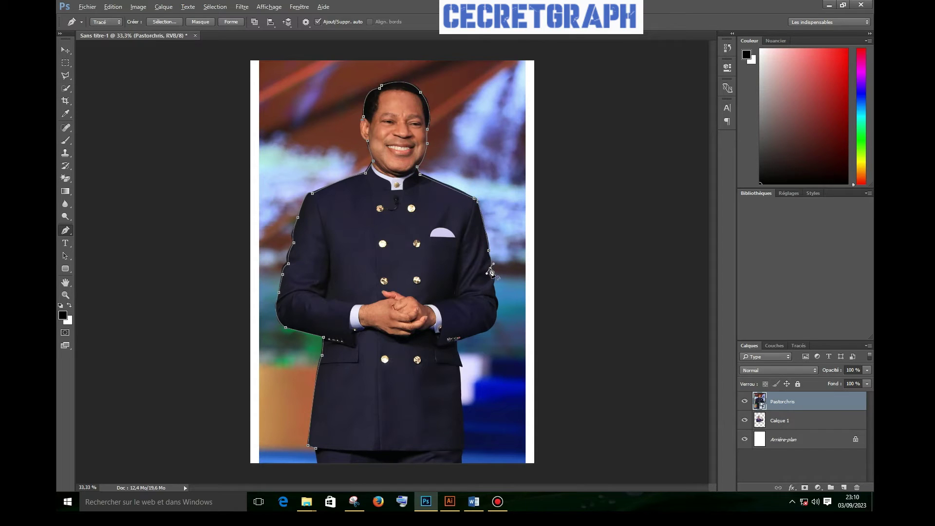
{"action": "left_click_drag", "start_coordinate": [486, 329], "coordinate": [462, 361]}
{"action": "left_click_drag", "start_coordinate": [463, 449], "coordinate": [459, 457]}
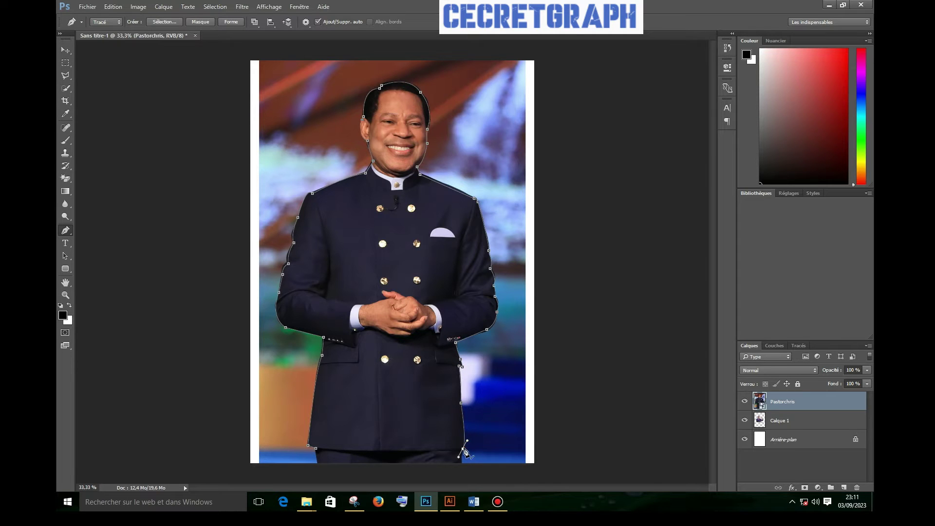
{"action": "left_click", "coordinate": [316, 448]}
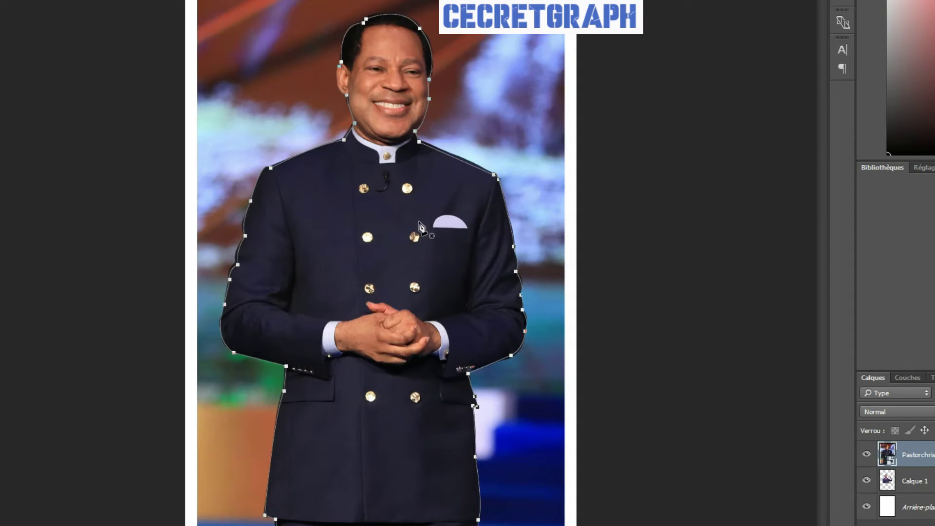
Step: Turn the outline into a selection, copy the man to Calque 2, and delete the original layer
{"action": "right_click", "coordinate": [392, 251]}
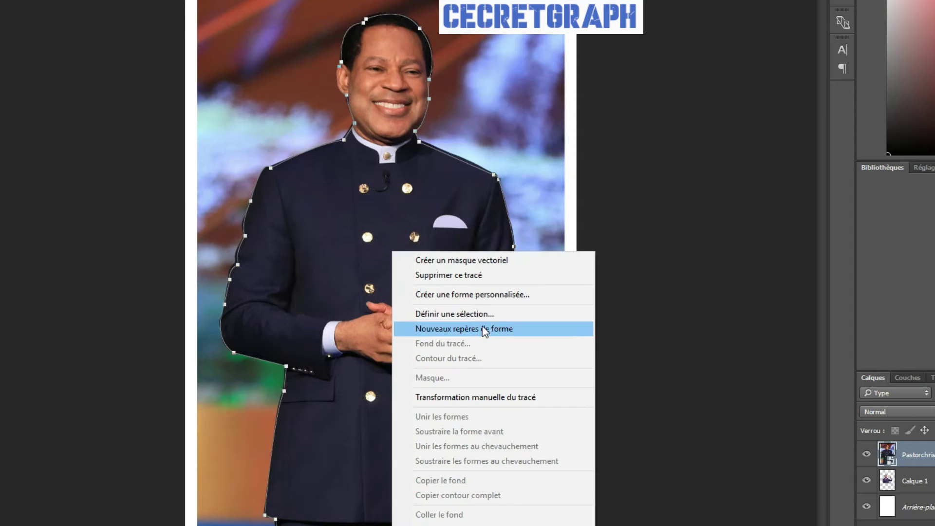
{"action": "left_click", "coordinate": [487, 314]}
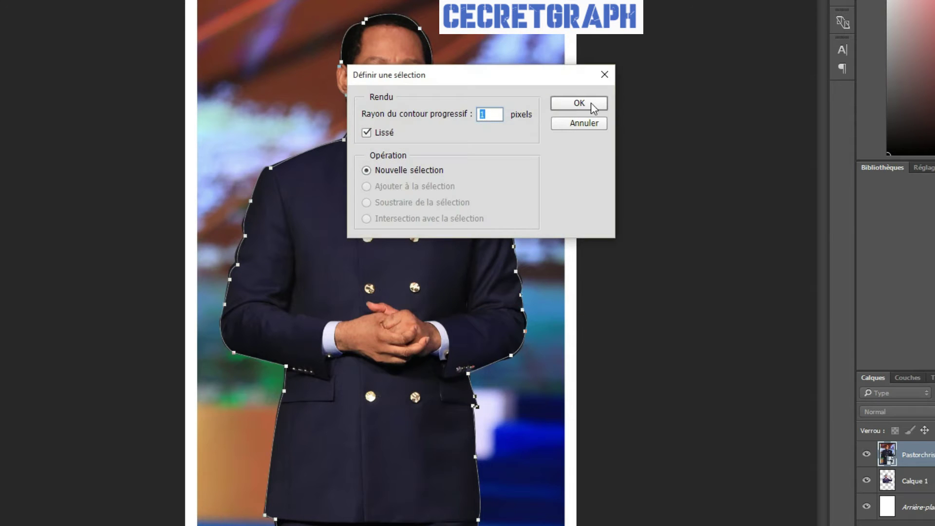
{"action": "left_click", "coordinate": [591, 102]}
{"action": "key", "text": "ctrl+j"}
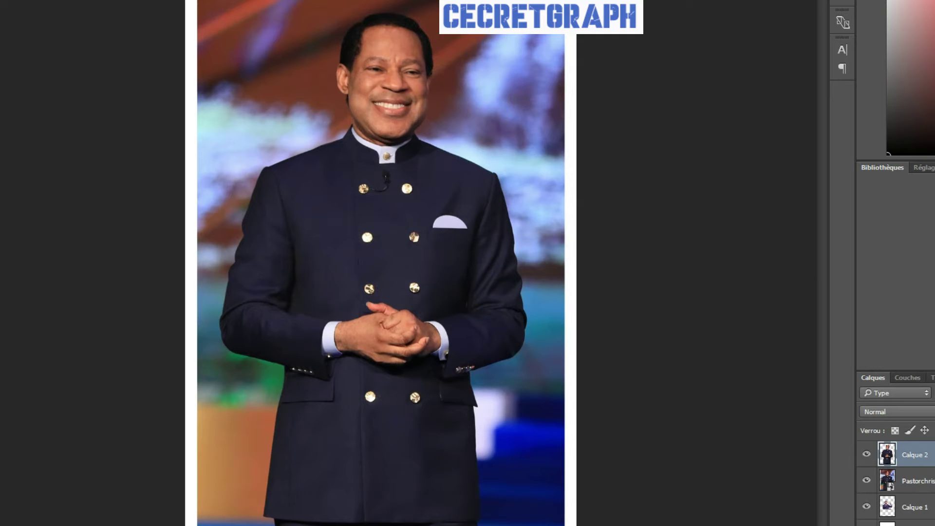
{"action": "key", "text": "alt+bracketleft"}
{"action": "key", "text": "Delete"}
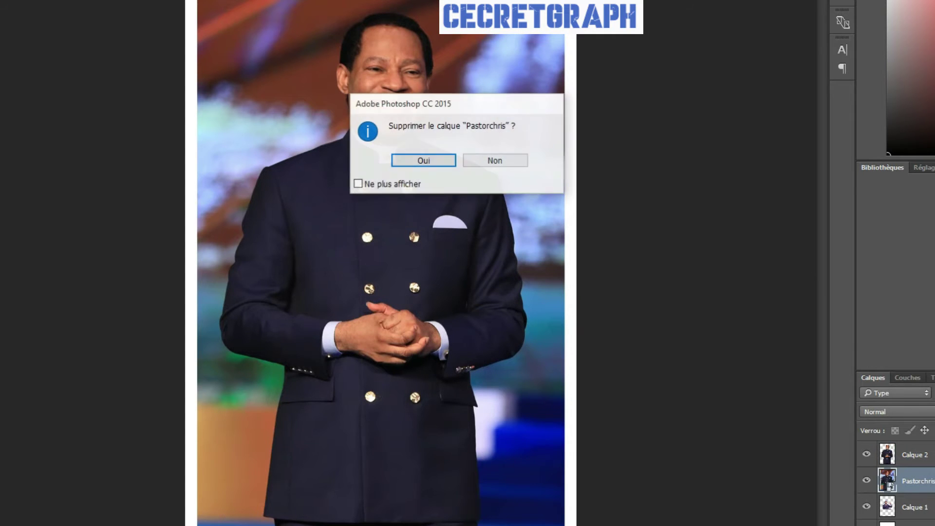
Step: Confirm deleting the Pastorchris layer and shrink the smiling man to fit the page
{"action": "left_click", "coordinate": [445, 162]}
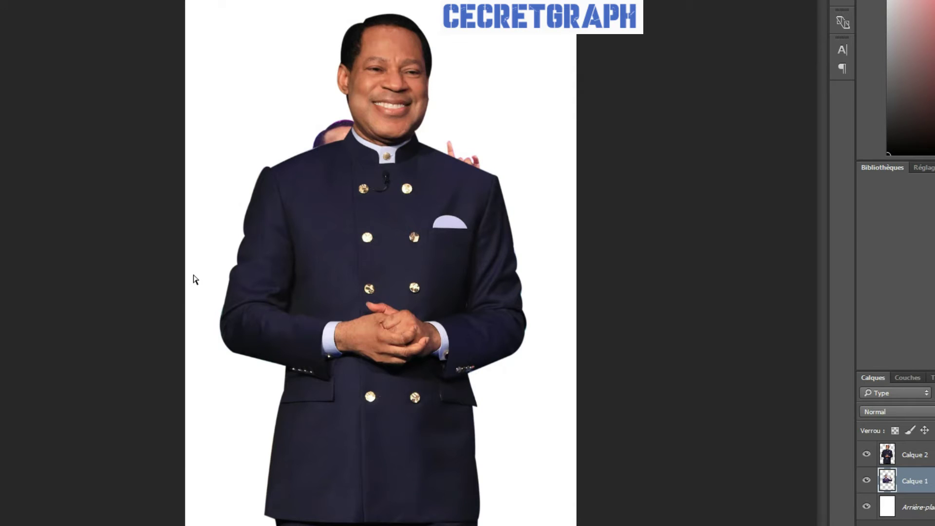
{"action": "key", "text": "ctrl+minus"}
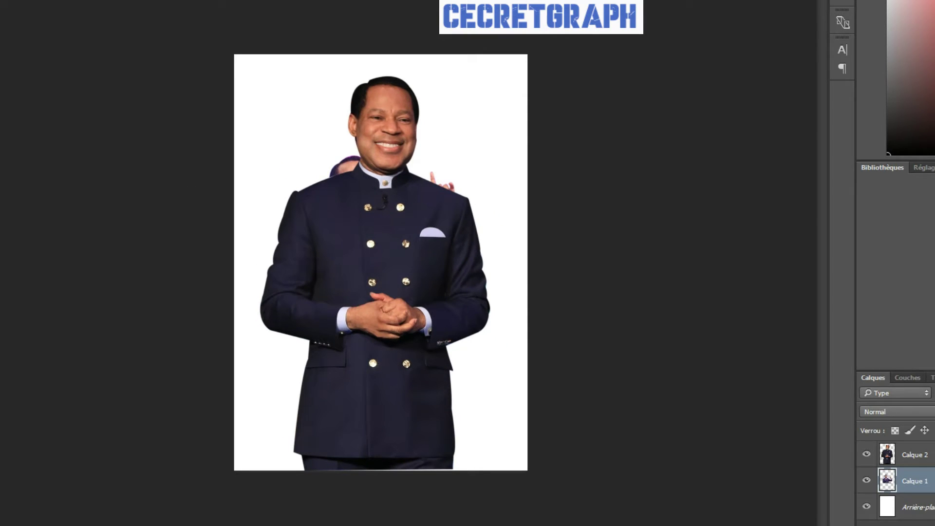
{"action": "key", "text": "ctrl+t"}
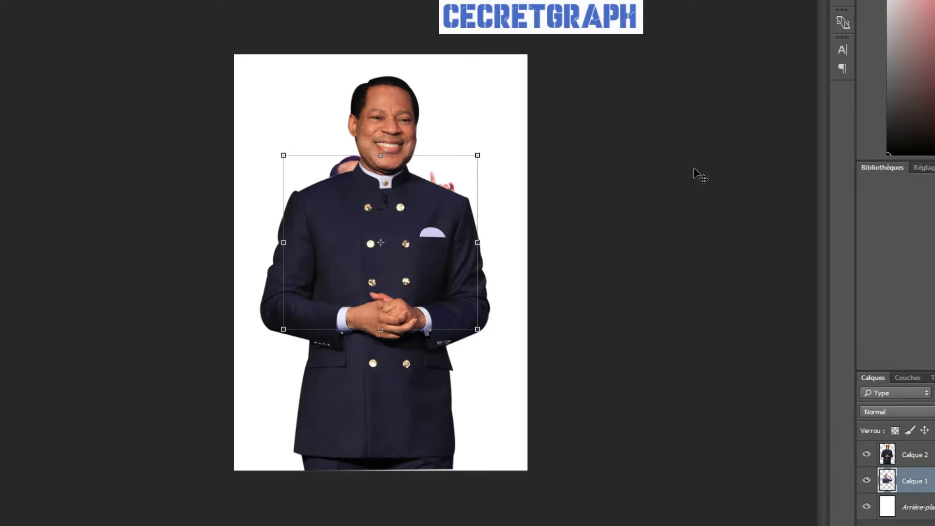
{"action": "key", "text": "Escape"}
{"action": "left_click", "coordinate": [396, 138], "text": "ctrl"}
{"action": "key", "text": "ctrl+t"}
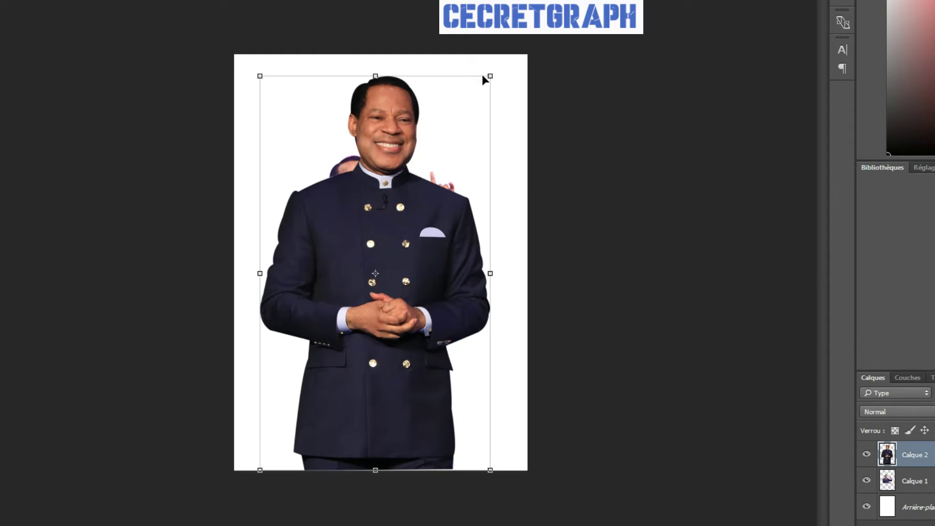
{"action": "left_click_drag", "start_coordinate": [490, 77], "coordinate": [446, 150]}
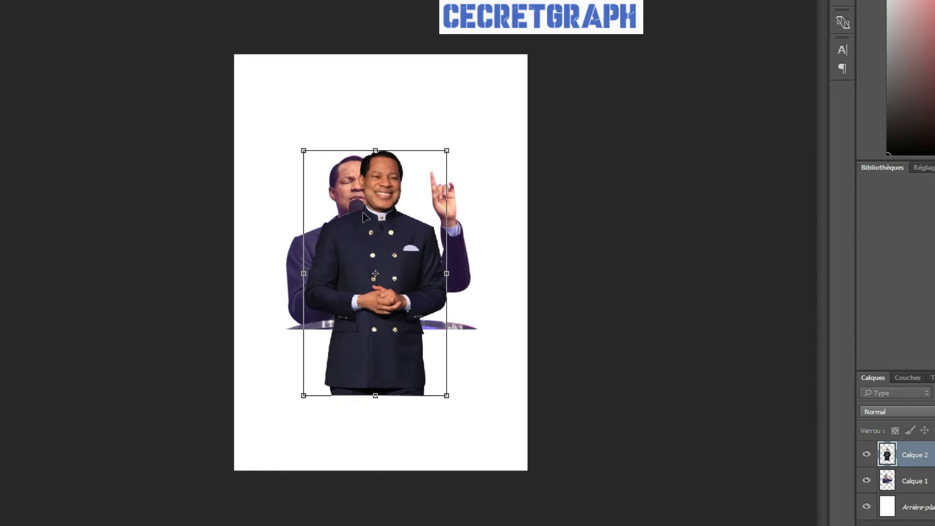
{"action": "key", "text": "Return"}
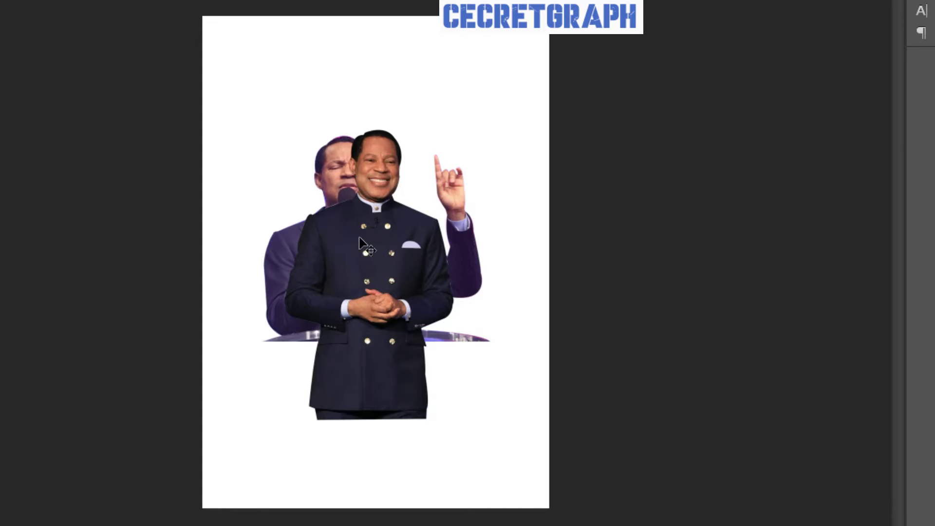
Step: Move the smiling man aside and enlarge the preaching figure across the upper page width
{"action": "left_click_drag", "start_coordinate": [358, 239], "coordinate": [466, 251]}
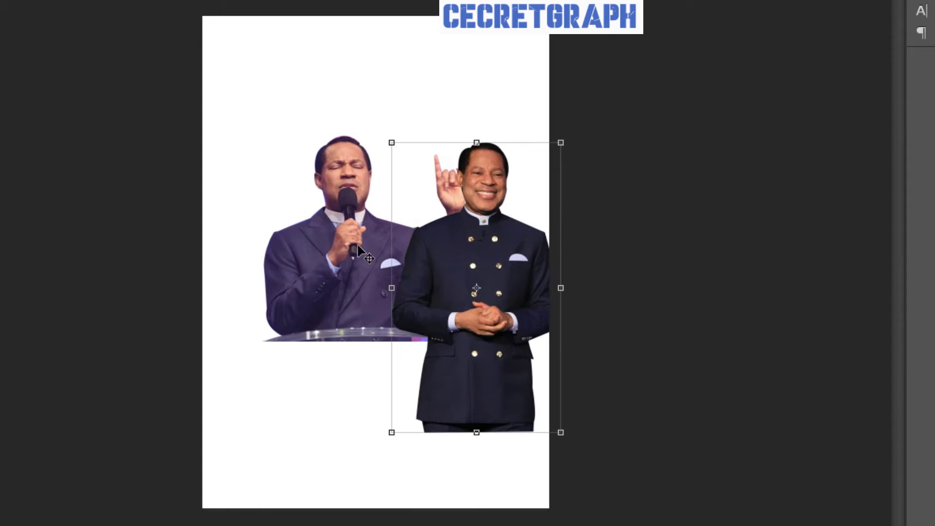
{"action": "left_click_drag", "start_coordinate": [364, 263], "coordinate": [303, 150]}
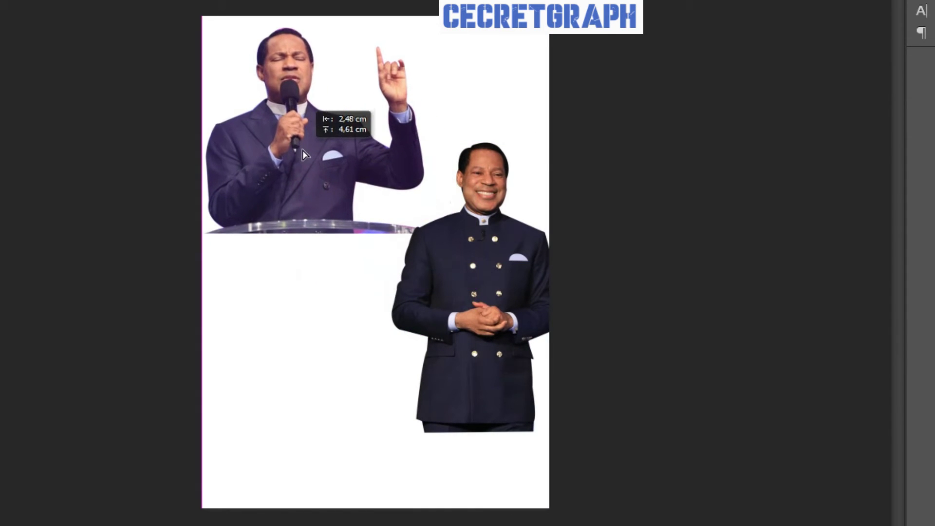
{"action": "left_click_drag", "start_coordinate": [432, 232], "coordinate": [550, 525]}
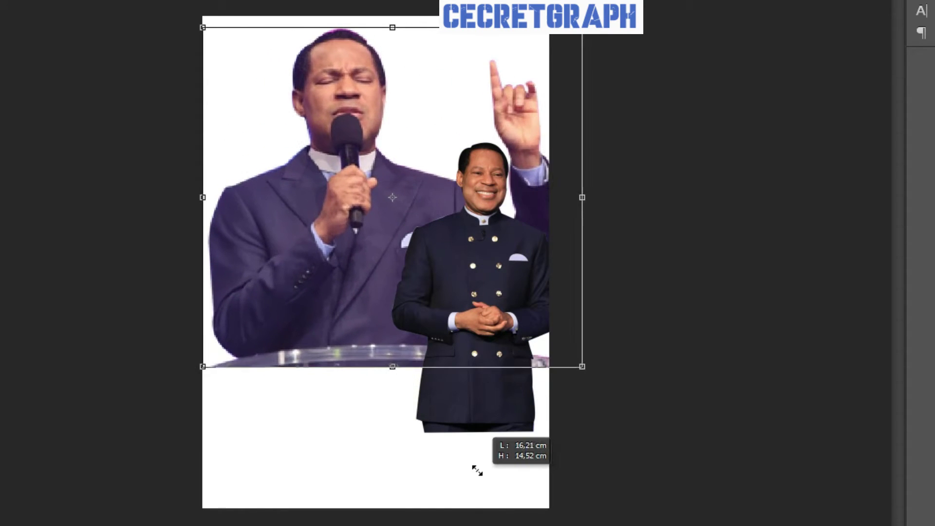
{"action": "left_click_drag", "start_coordinate": [551, 525], "coordinate": [470, 461]}
{"action": "left_click_drag", "start_coordinate": [351, 306], "coordinate": [346, 294]}
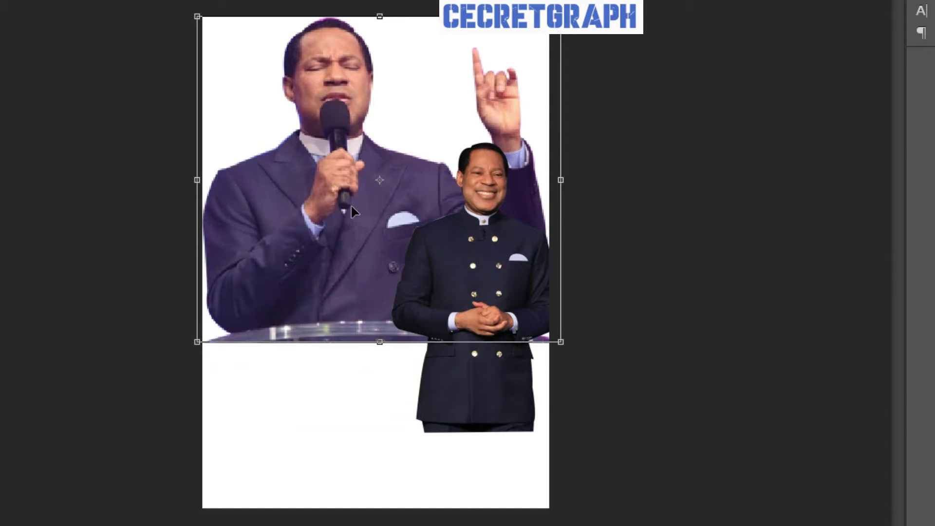
{"action": "left_click_drag", "start_coordinate": [352, 208], "coordinate": [349, 249]}
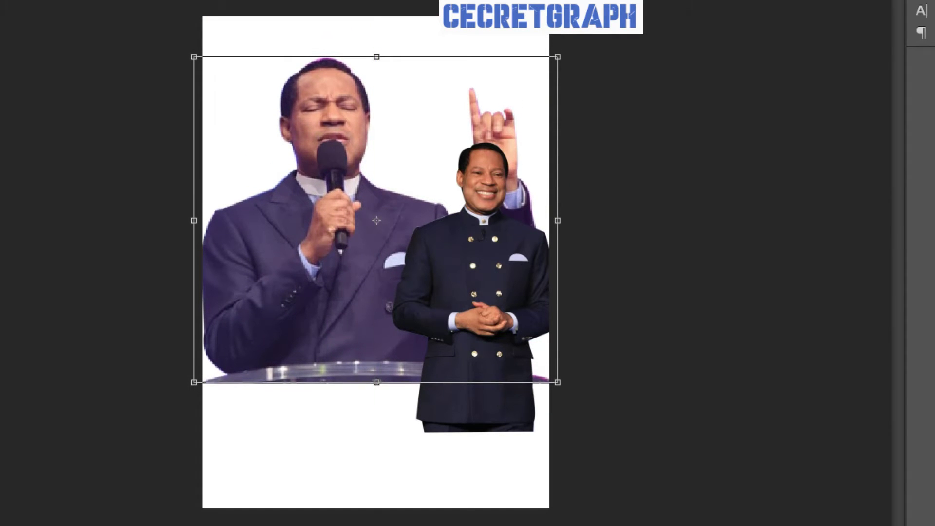
Step: Centre and enlarge the smiling man in front of the preacher
{"action": "left_click_drag", "start_coordinate": [513, 294], "coordinate": [407, 292]}
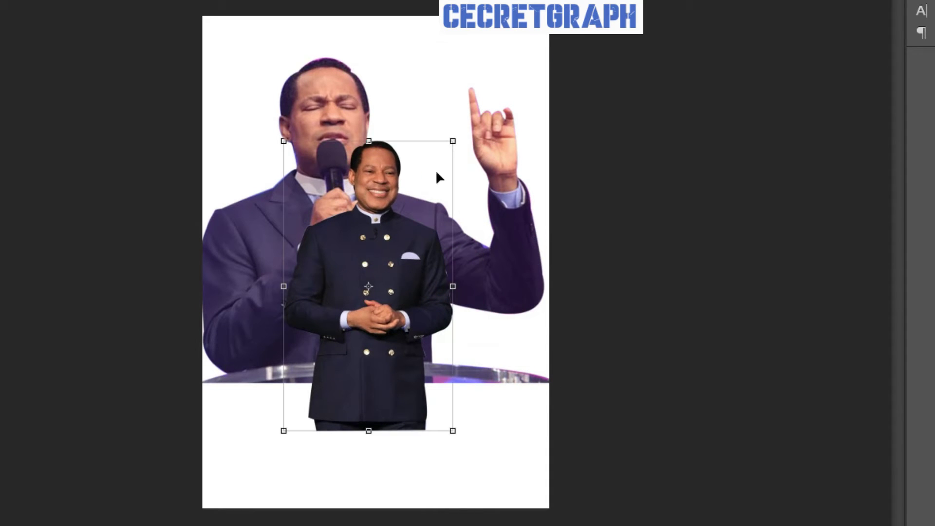
{"action": "left_click_drag", "start_coordinate": [453, 142], "coordinate": [493, 112]}
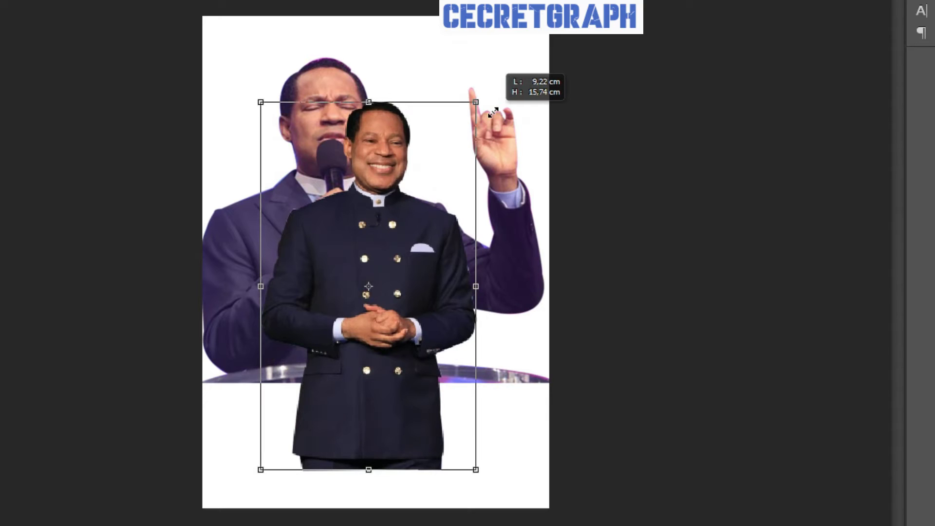
{"action": "left_click_drag", "start_coordinate": [375, 316], "coordinate": [373, 309]}
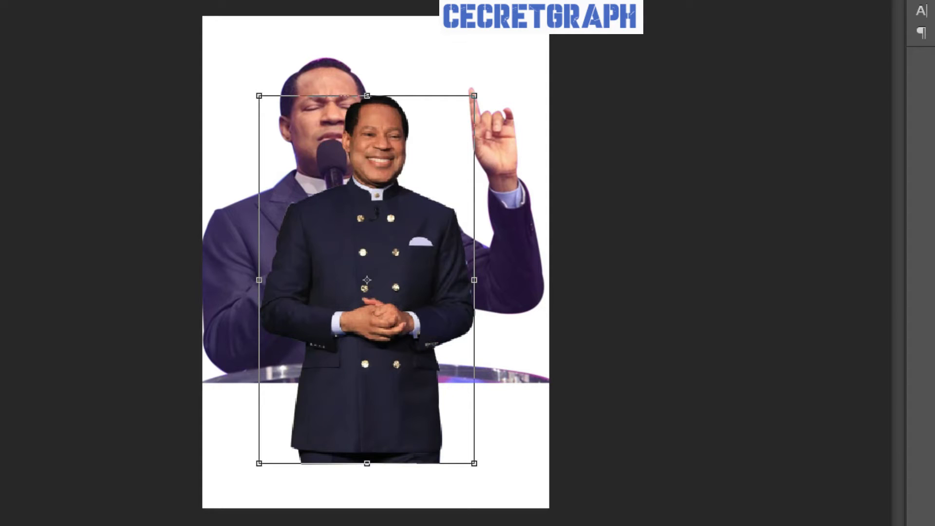
{"action": "left_click", "coordinate": [627, 361]}
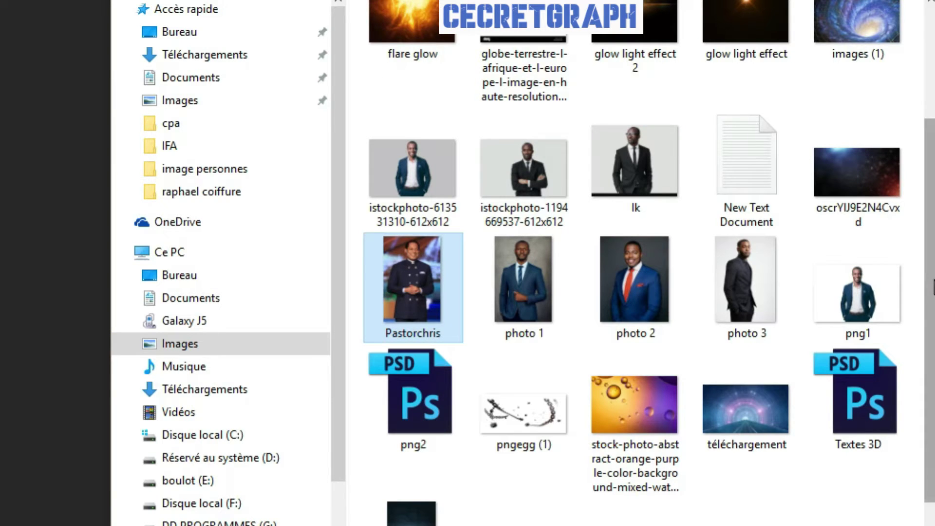
Step: Drag the starry composition_d_une_etoile_543_1_600 image from the folder onto the flyer
{"action": "scroll", "coordinate": [932, 287], "scroll_direction": "down", "scroll_amount": 2}
{"action": "scroll", "coordinate": [648, 263], "scroll_direction": "up", "scroll_amount": 5}
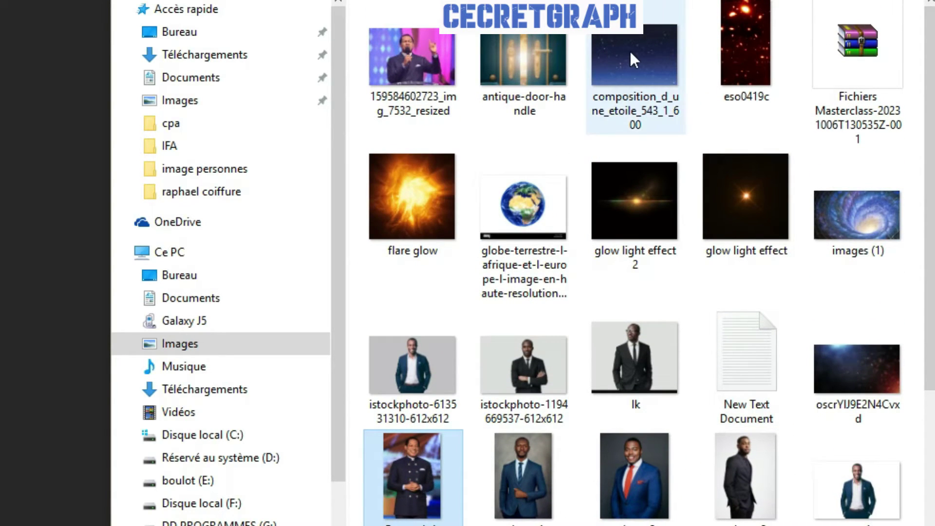
{"action": "left_click_drag", "start_coordinate": [638, 46], "coordinate": [482, 525]}
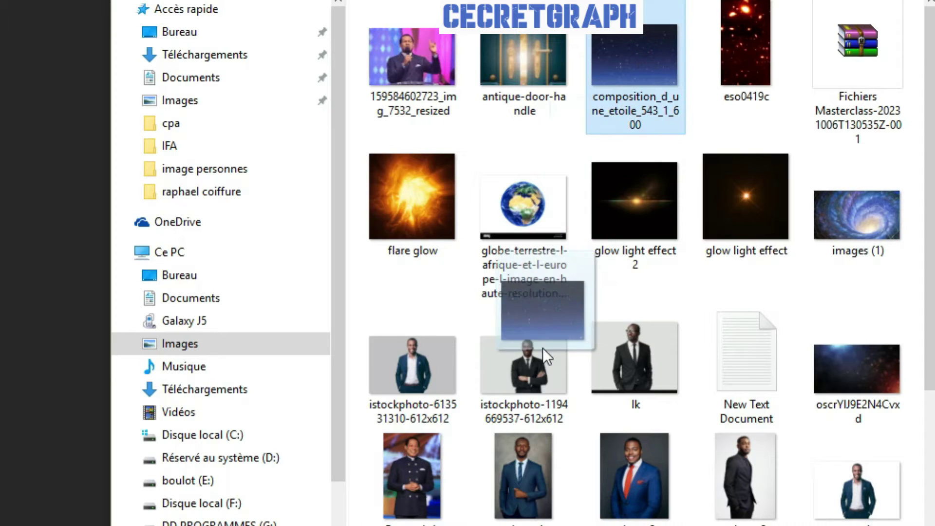
{"action": "left_click_drag", "start_coordinate": [482, 525], "coordinate": [7, 496]}
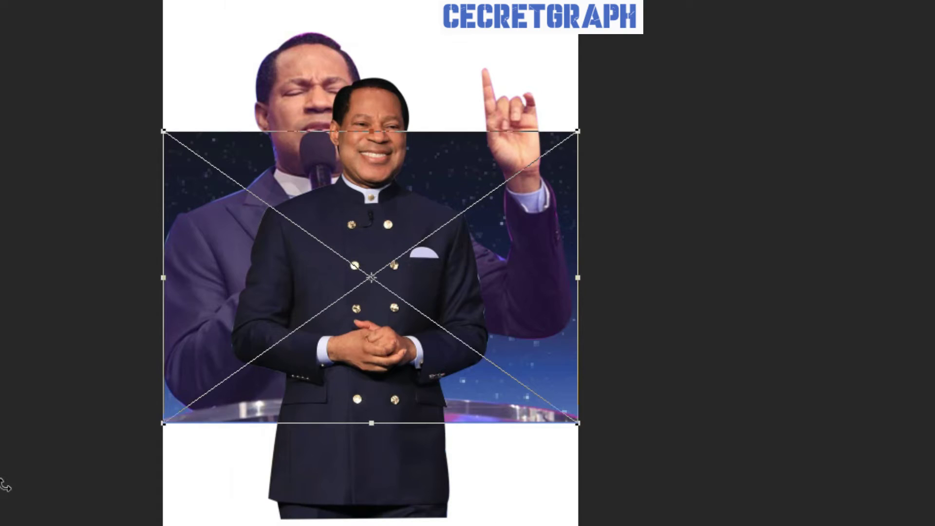
Step: Enlarge the starry composition_d_une_etoile image and stretch its sides to the page edges, undoing a trial rotation
{"action": "left_click", "coordinate": [578, 134]}
{"action": "left_click_drag", "start_coordinate": [578, 133], "coordinate": [610, 58]}
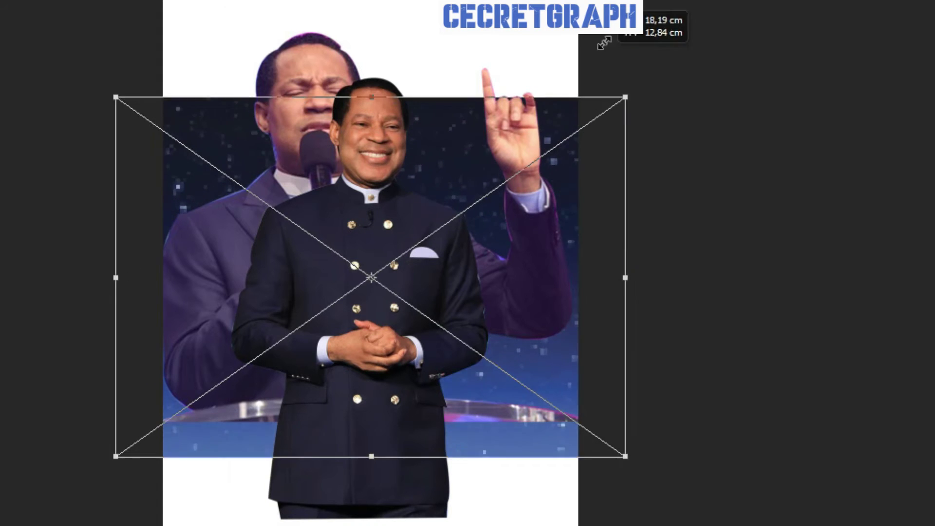
{"action": "left_click_drag", "start_coordinate": [659, 92], "coordinate": [241, 2]}
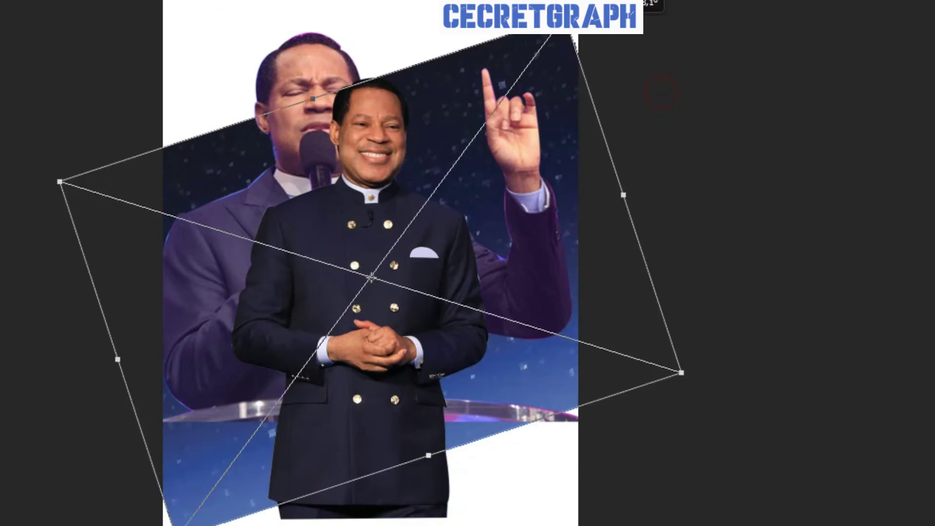
{"action": "key", "text": "ctrl+z"}
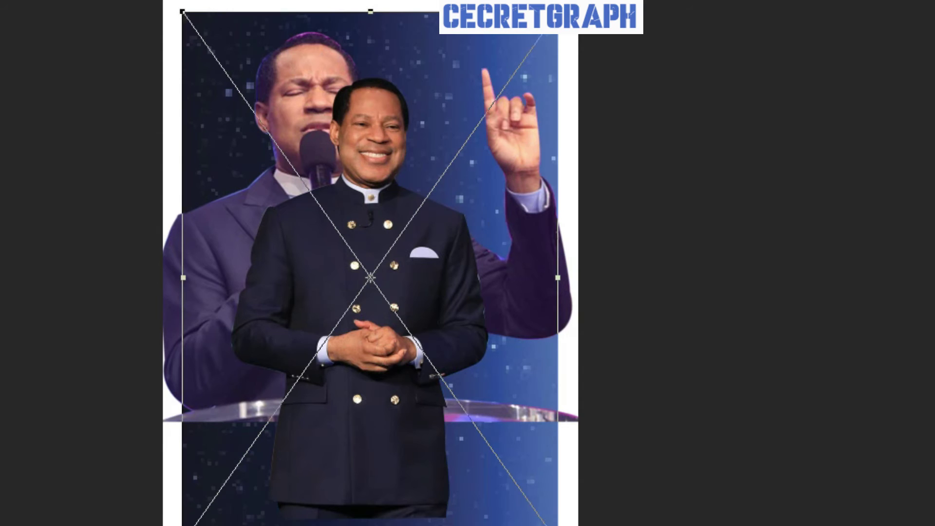
{"action": "left_click_drag", "start_coordinate": [558, 277], "coordinate": [643, 277]}
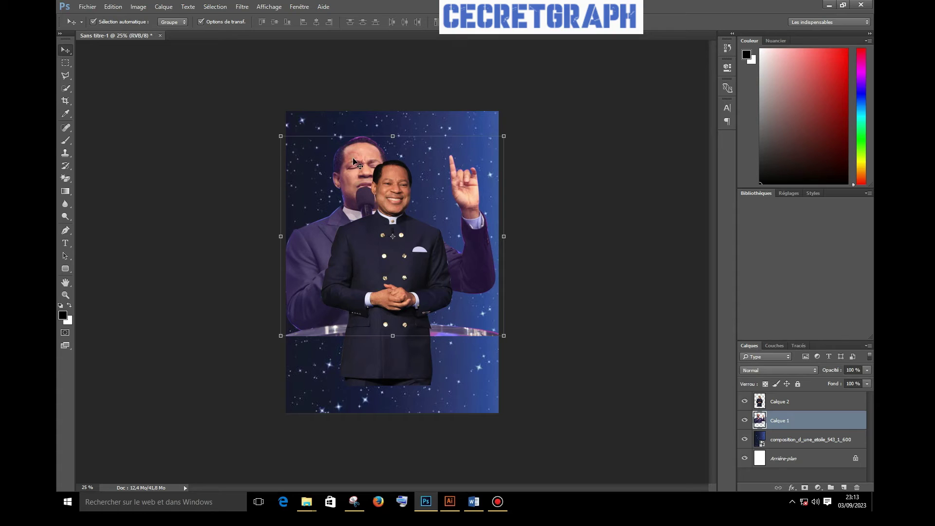
{"action": "key", "text": "Return"}
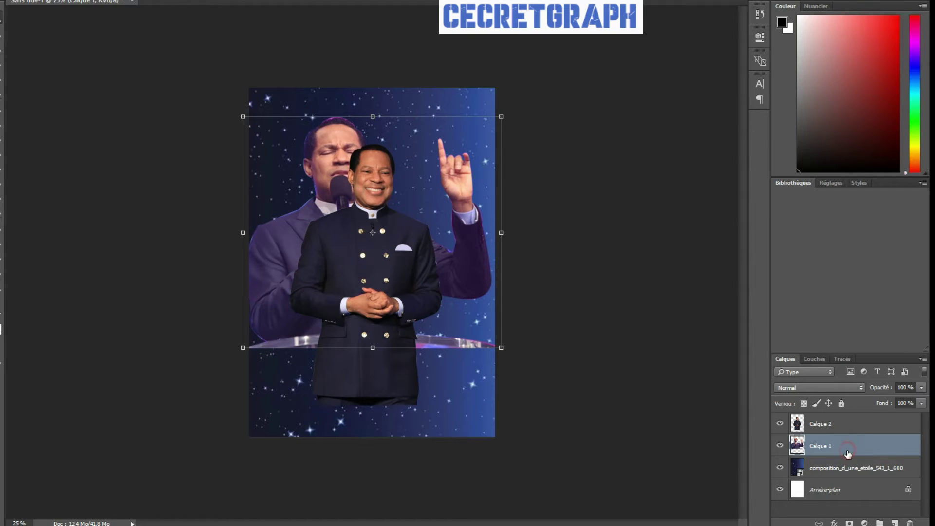
Step: Set Calque 1's opacity to 58% in Blending Options, then select the star background layer
{"action": "left_click", "coordinate": [834, 523]}
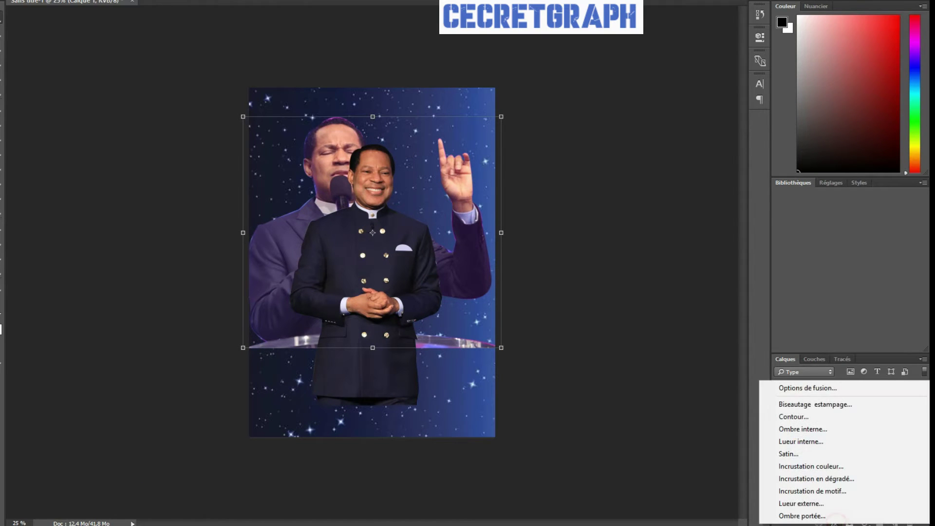
{"action": "left_click", "coordinate": [828, 388]}
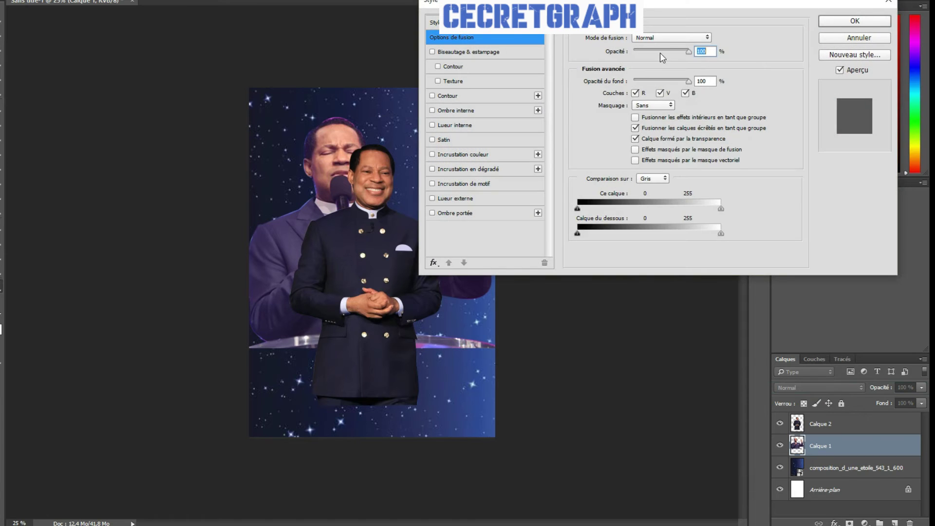
{"action": "left_click_drag", "start_coordinate": [687, 52], "coordinate": [665, 51]}
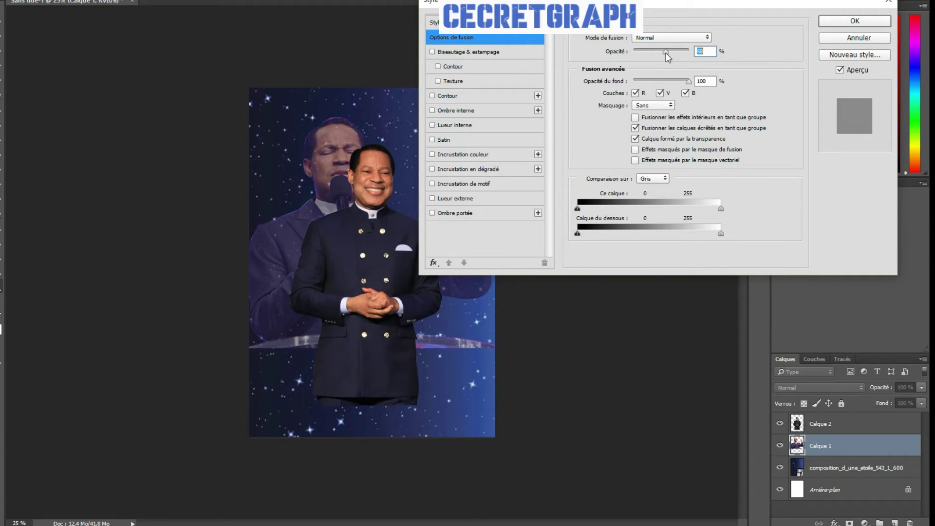
{"action": "left_click", "coordinate": [841, 21]}
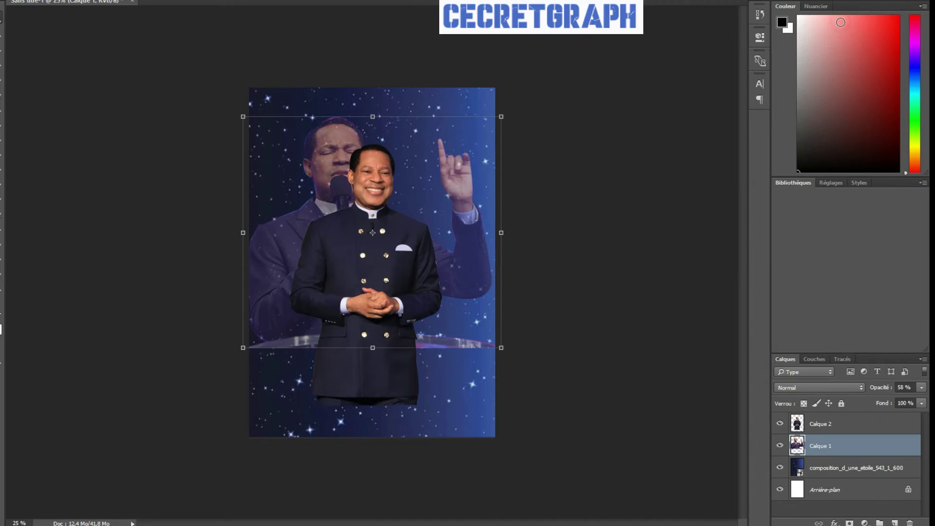
{"action": "left_click", "coordinate": [648, 188]}
{"action": "left_click", "coordinate": [839, 468]}
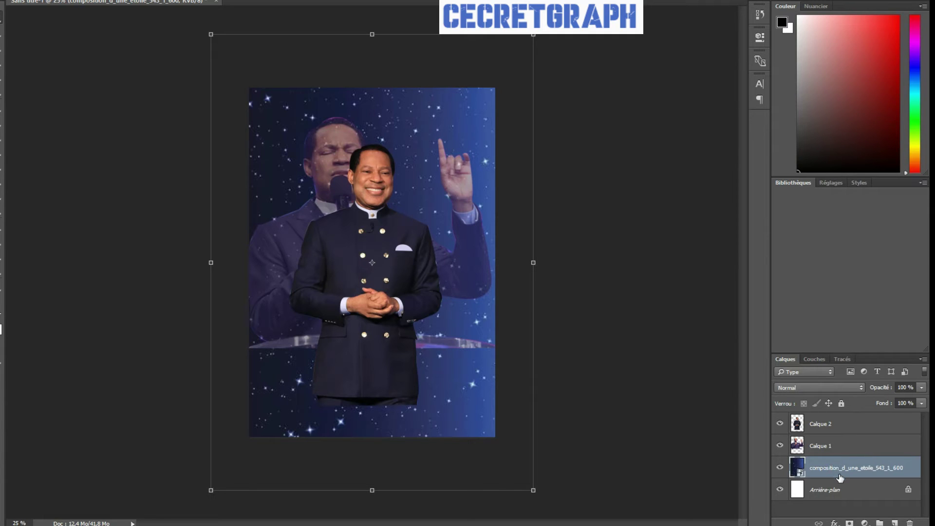
Step: Duplicate the star layer, move the copy to the top, and resize it over the lower page
{"action": "key", "text": "ctrl+j"}
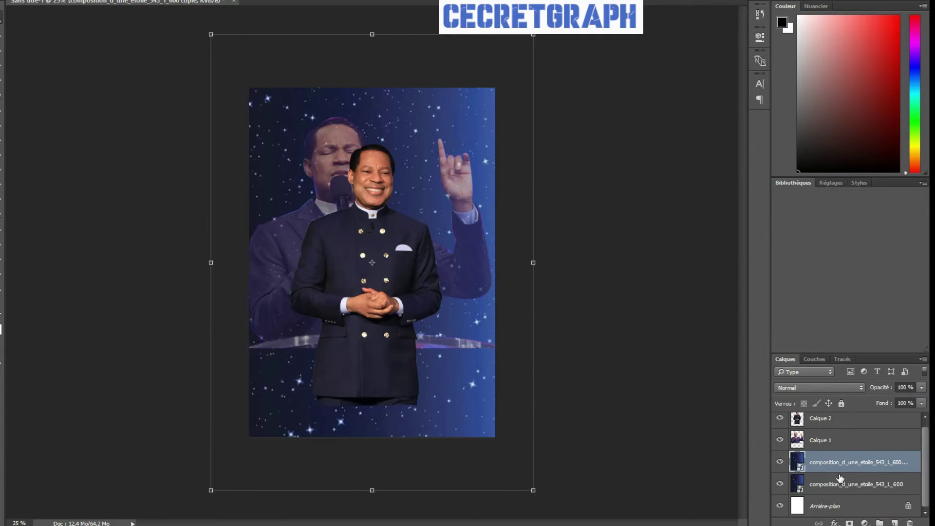
{"action": "mouse_move", "coordinate": [834, 462]}
{"action": "left_mouse_down"}
{"action": "mouse_move", "coordinate": [829, 405]}
{"action": "mouse_move", "coordinate": [803, 413]}
{"action": "left_mouse_up"}
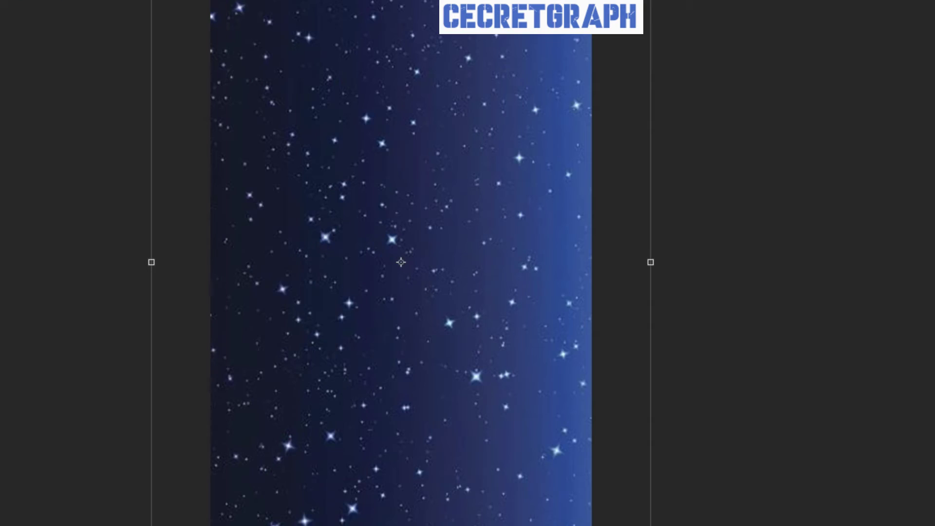
{"action": "mouse_move", "coordinate": [372, 34]}
{"action": "left_mouse_down"}
{"action": "mouse_move", "coordinate": [367, 216]}
{"action": "mouse_move", "coordinate": [384, 289]}
{"action": "mouse_move", "coordinate": [384, 271]}
{"action": "left_mouse_up"}
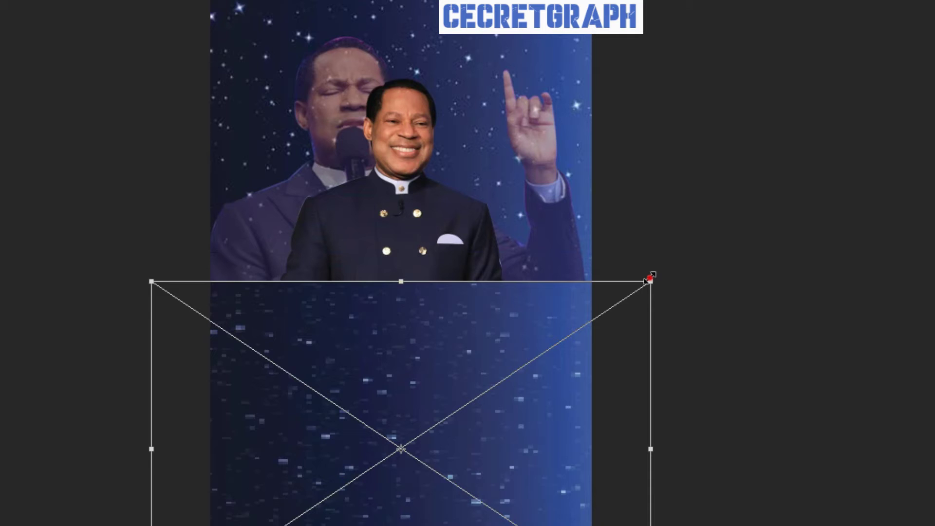
{"action": "left_click_drag", "start_coordinate": [651, 278], "coordinate": [588, 317]}
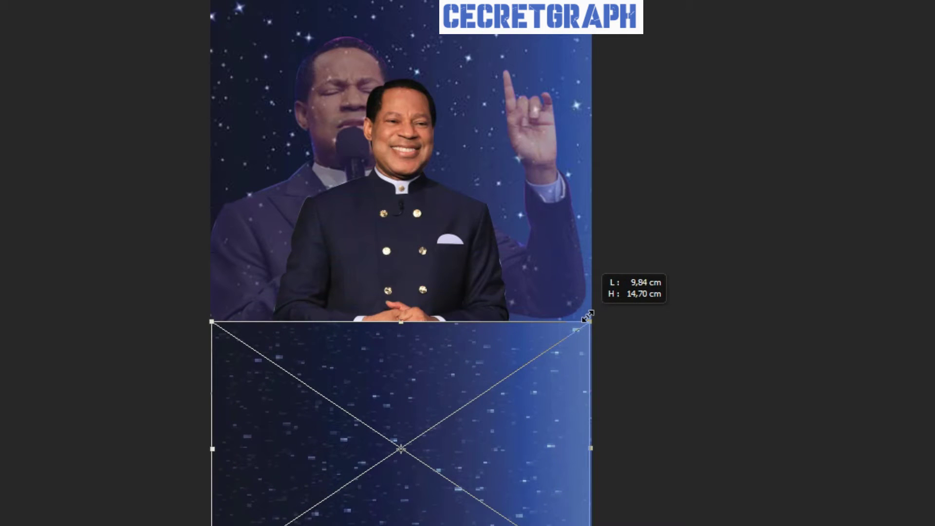
{"action": "key", "text": "Return"}
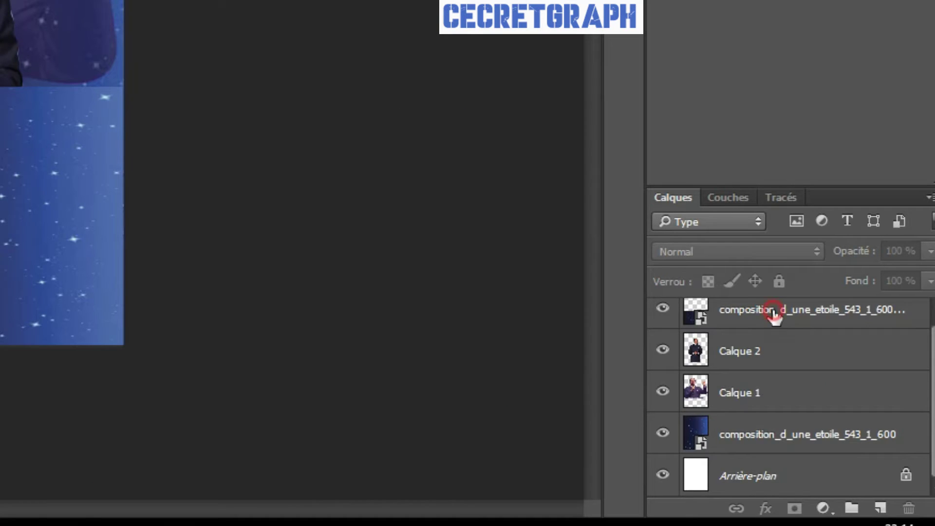
Step: Add a layer mask to the top starfield copy and gradient-fade it over the preacher's hands
{"action": "left_click", "coordinate": [772, 311]}
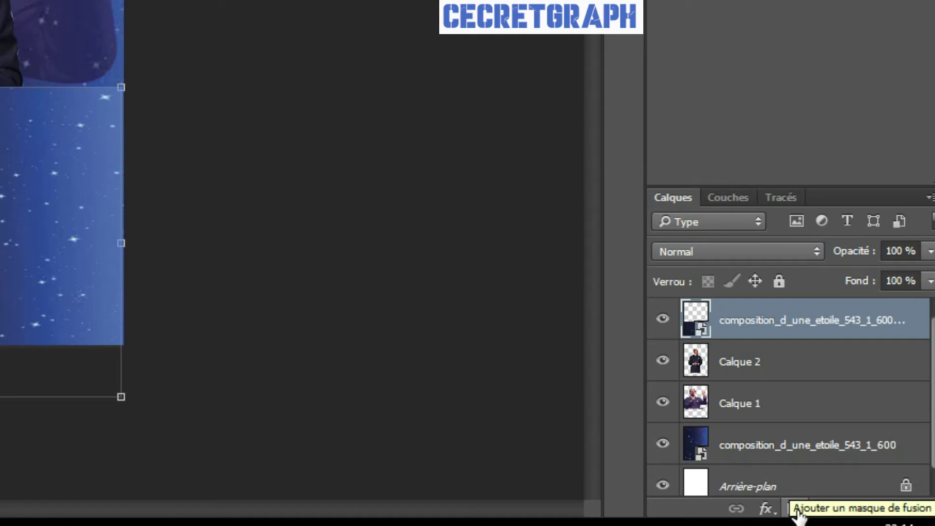
{"action": "left_click", "coordinate": [795, 508]}
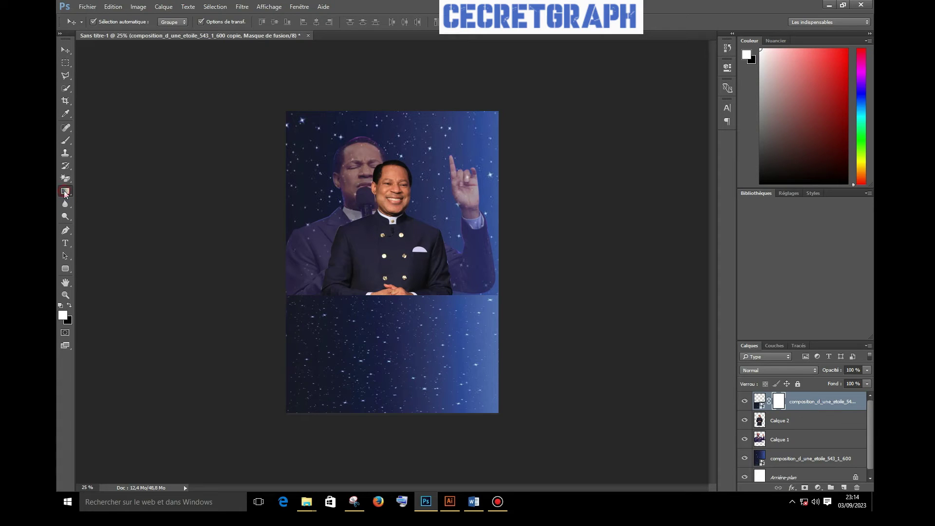
{"action": "left_click", "coordinate": [71, 193]}
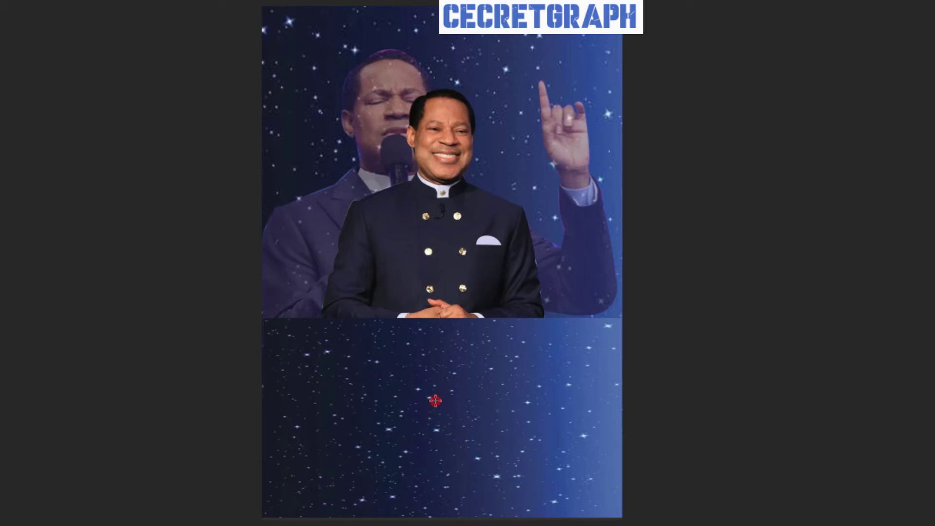
{"action": "left_click_drag", "start_coordinate": [388, 344], "coordinate": [395, 294]}
{"action": "left_click_drag", "start_coordinate": [446, 315], "coordinate": [438, 293]}
{"action": "left_click_drag", "start_coordinate": [432, 372], "coordinate": [432, 301]}
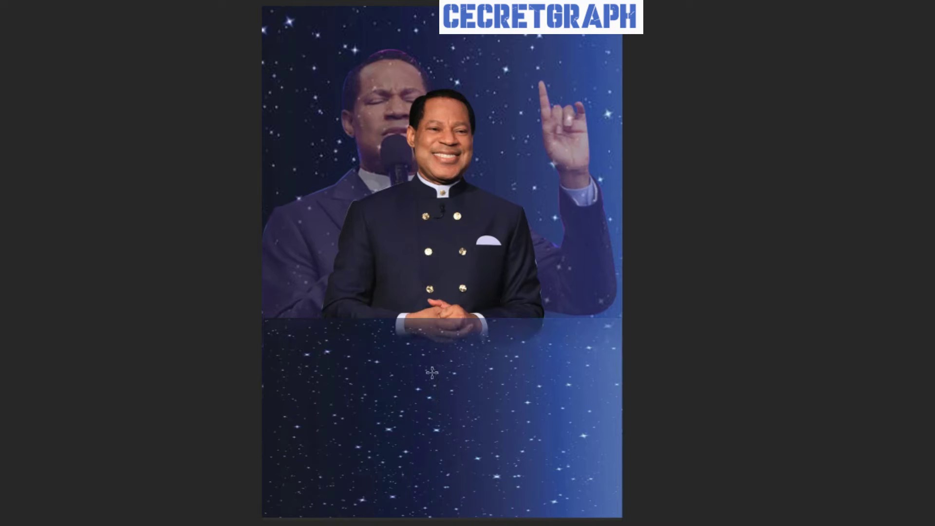
{"action": "left_click_drag", "start_coordinate": [426, 418], "coordinate": [428, 329]}
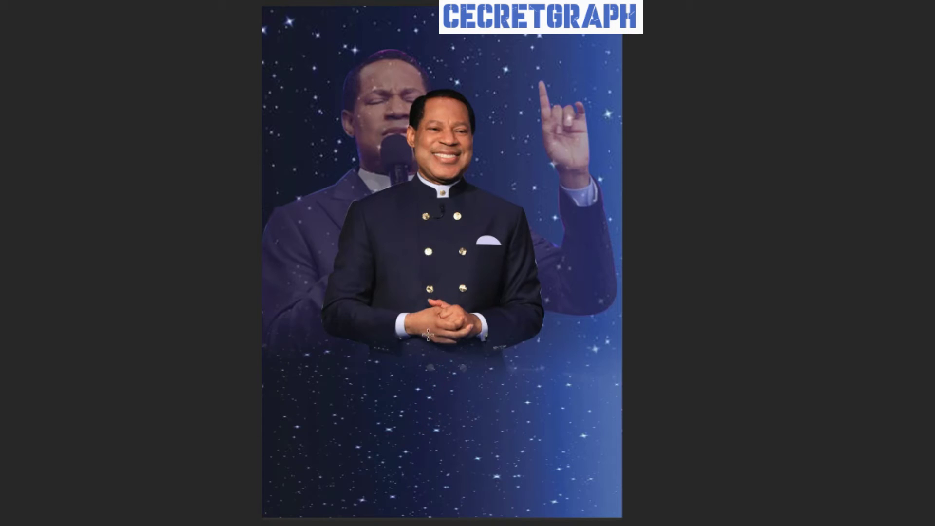
Step: Refine the mask gradients so the lower jacket and podium blend softly into the stars
{"action": "left_click_drag", "start_coordinate": [423, 442], "coordinate": [427, 355]}
{"action": "left_click_drag", "start_coordinate": [442, 408], "coordinate": [437, 347]}
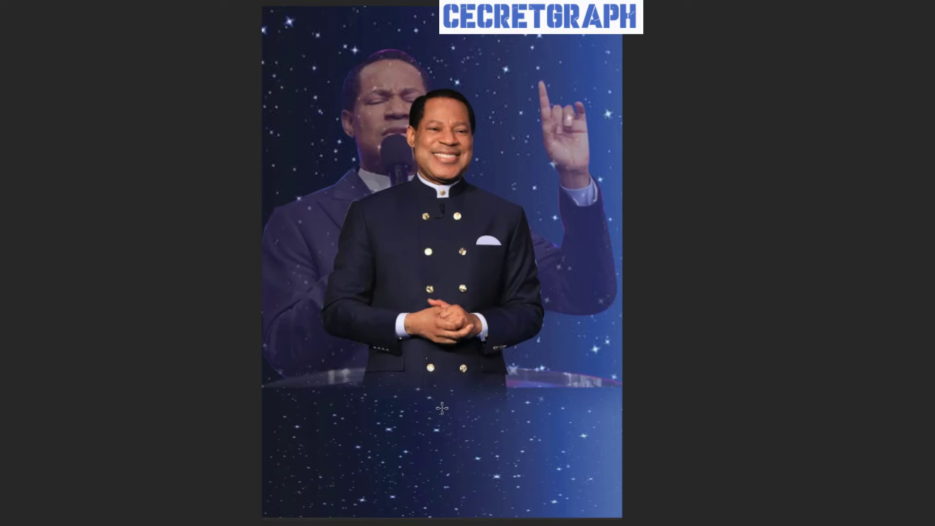
{"action": "left_click_drag", "start_coordinate": [418, 414], "coordinate": [423, 363]}
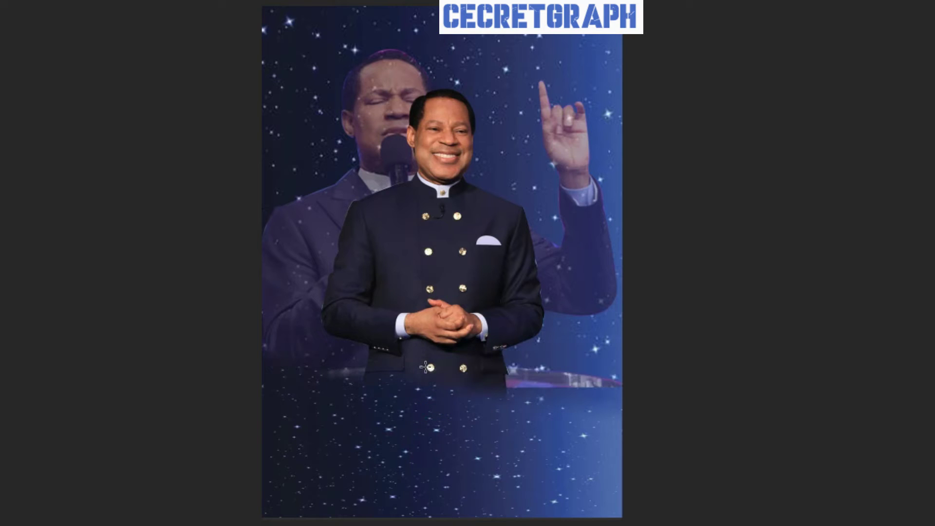
{"action": "left_click_drag", "start_coordinate": [457, 407], "coordinate": [456, 363]}
{"action": "left_click_drag", "start_coordinate": [444, 404], "coordinate": [441, 357]}
{"action": "left_click_drag", "start_coordinate": [436, 423], "coordinate": [436, 343]}
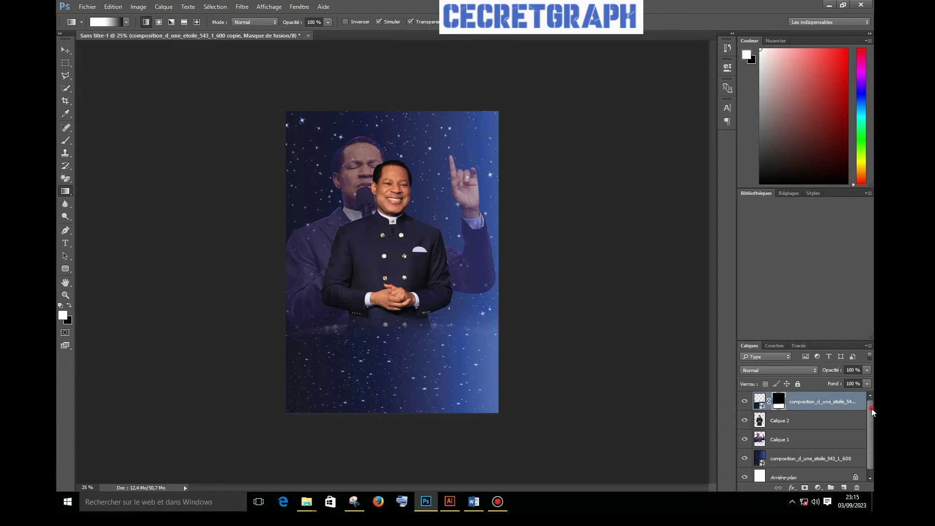
Step: Select the original starry background layer and bring up the Fichiers Masterclass folder
{"action": "left_click_drag", "start_coordinate": [870, 409], "coordinate": [873, 440]}
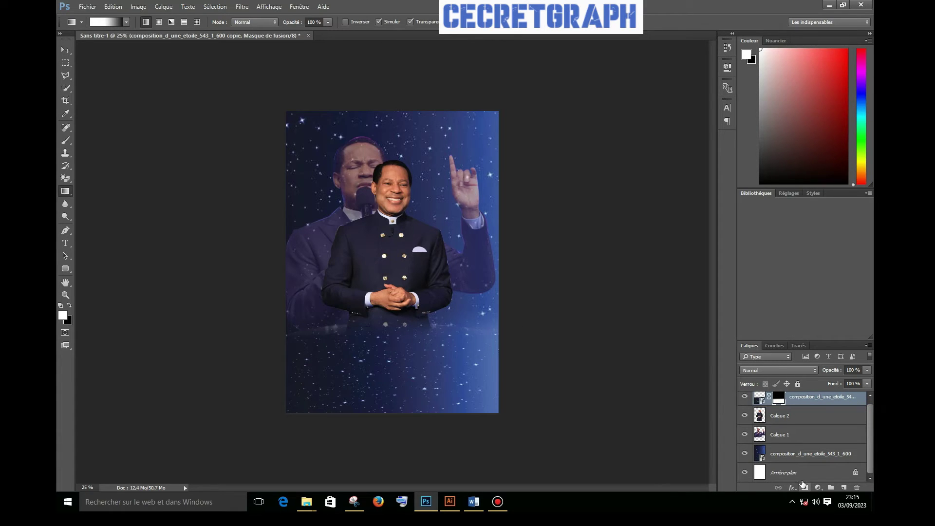
{"action": "left_click", "coordinate": [799, 456]}
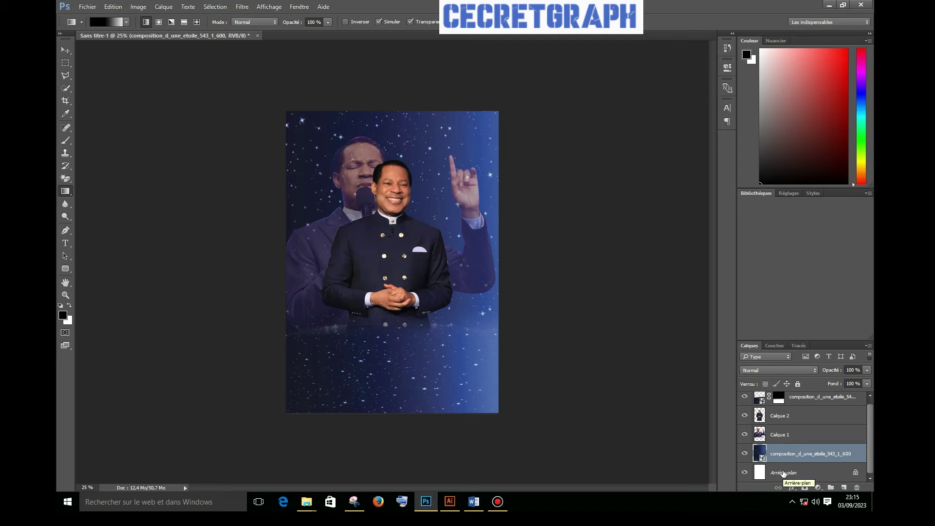
{"action": "left_click", "coordinate": [312, 504]}
{"action": "mouse_move", "coordinate": [306, 501]}
{"action": "left_click", "coordinate": [344, 466]}
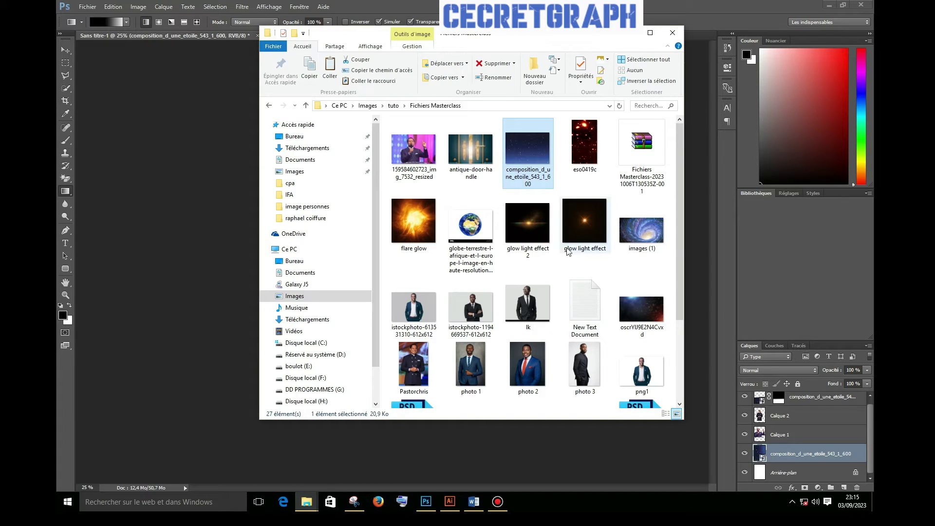
{"action": "mouse_move", "coordinate": [414, 221]}
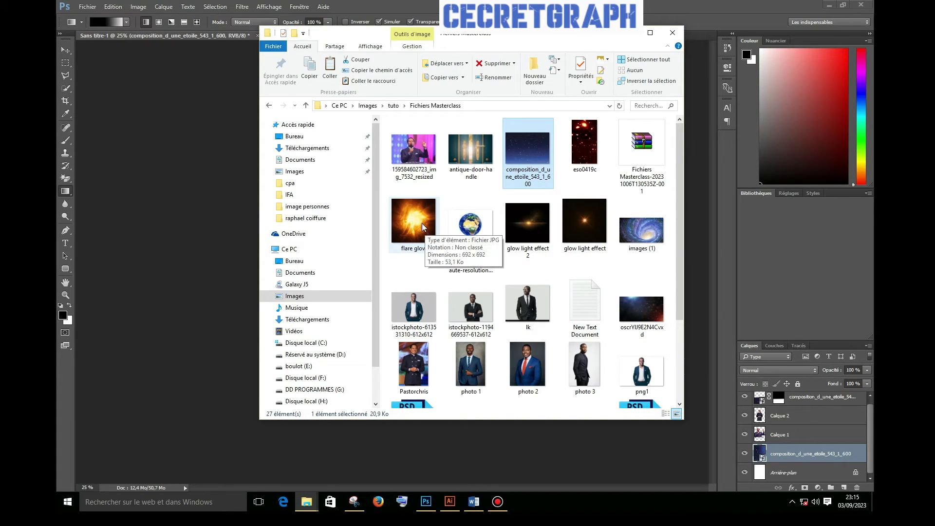
Step: Drop flare glow.jpg onto the flyer and enlarge it to about 75%
{"action": "left_click_drag", "start_coordinate": [421, 227], "coordinate": [426, 400]}
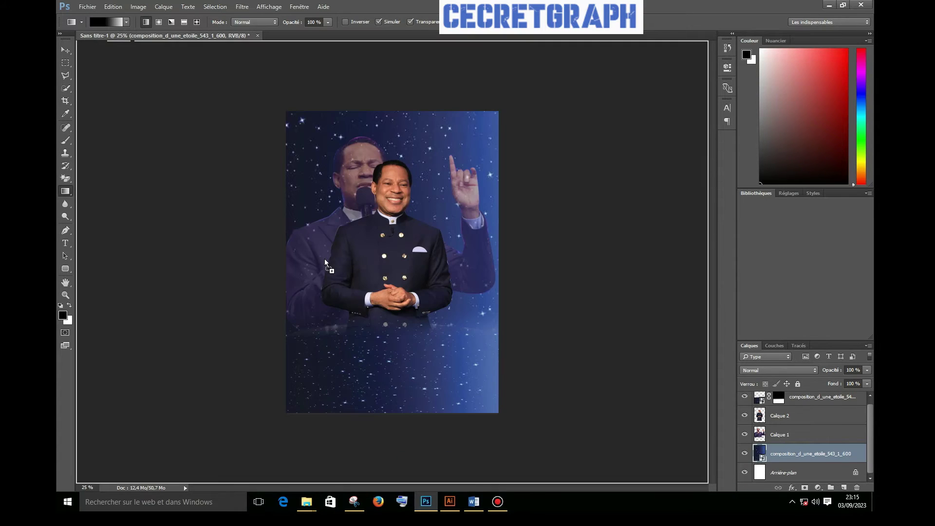
{"action": "left_click_drag", "start_coordinate": [426, 400], "coordinate": [326, 259]}
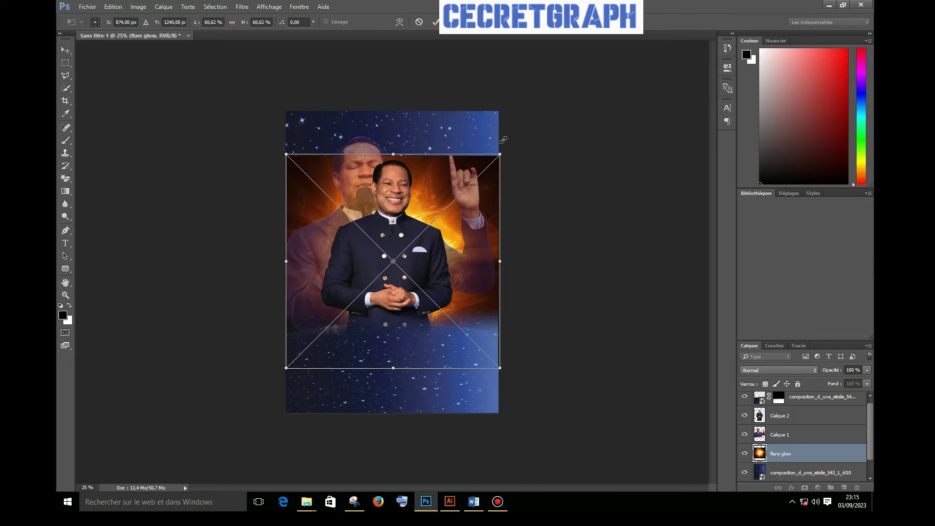
{"action": "left_click_drag", "start_coordinate": [497, 158], "coordinate": [528, 89]}
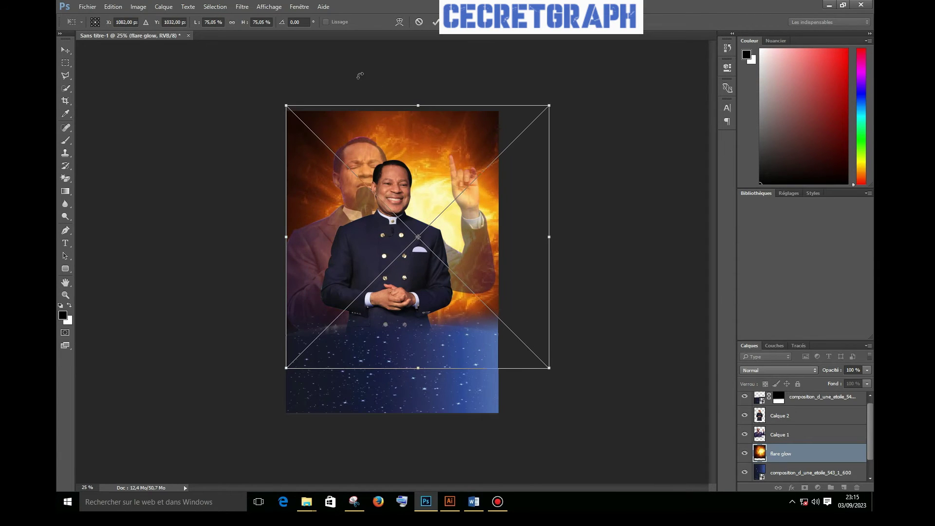
{"action": "left_click", "coordinate": [435, 22]}
{"action": "key", "text": "g"}
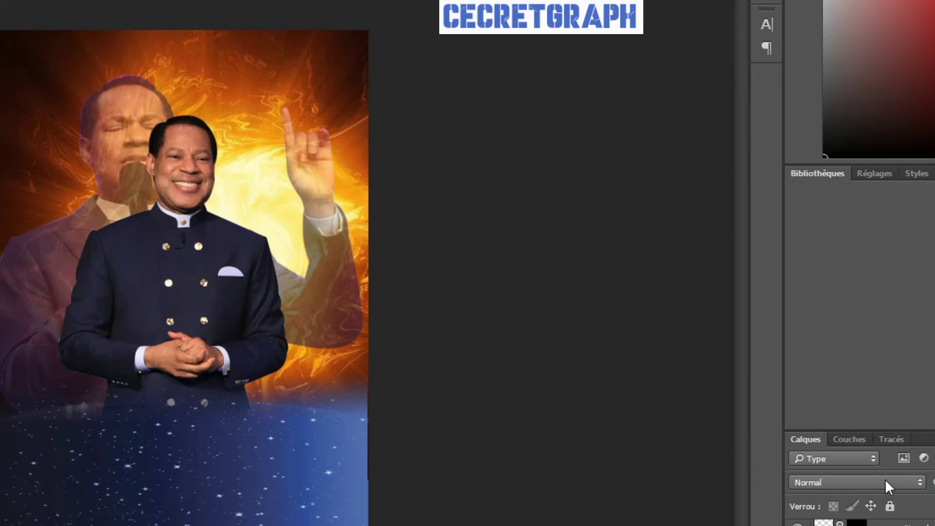
Step: Set the flare glow layer's blend mode to Eclaircir (Lighten)
{"action": "left_click", "coordinate": [793, 370]}
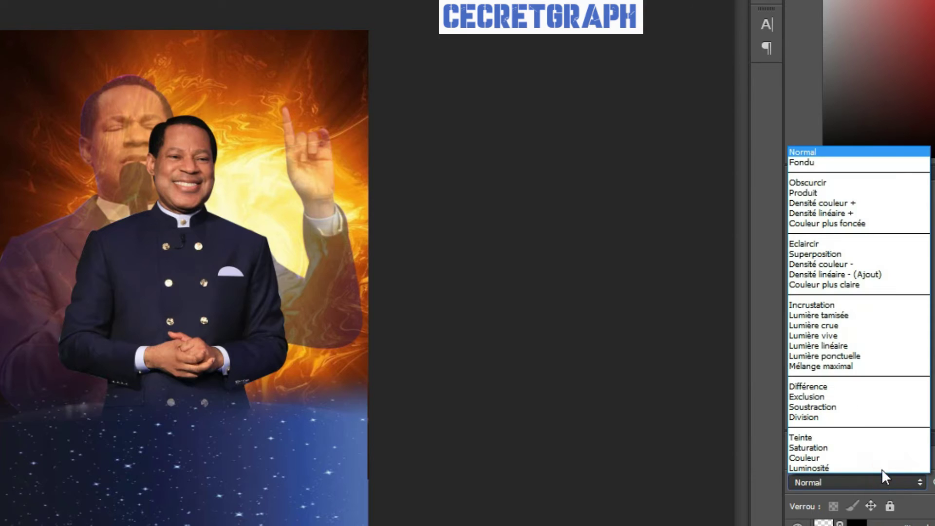
{"action": "left_click", "coordinate": [845, 243]}
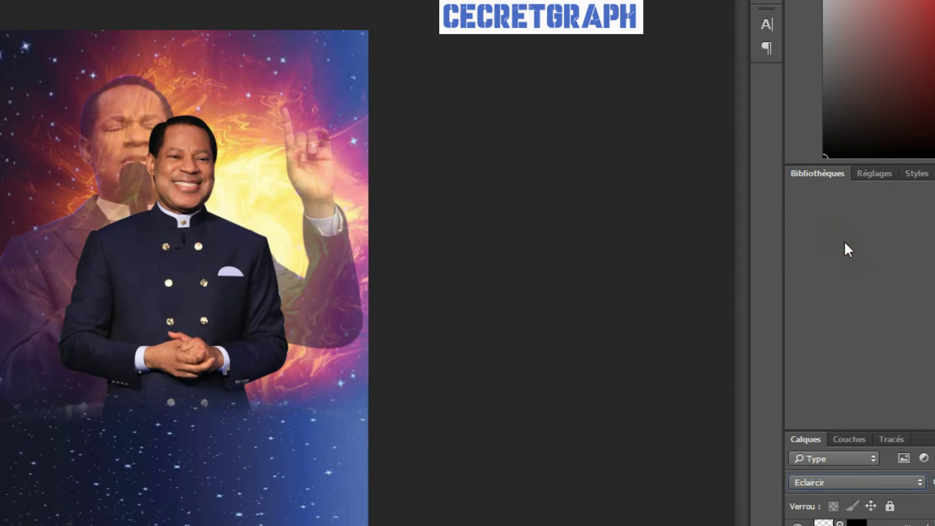
{"action": "left_click", "coordinate": [887, 480]}
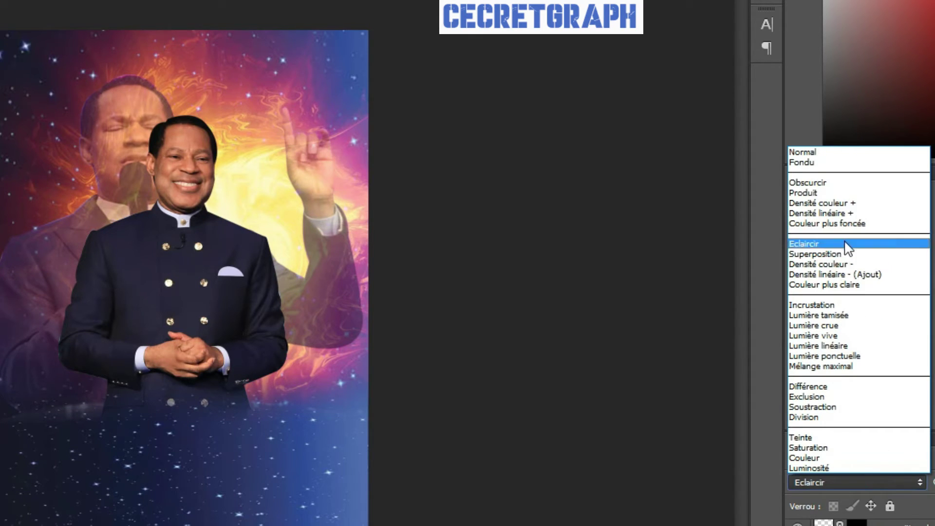
{"action": "left_click", "coordinate": [845, 242]}
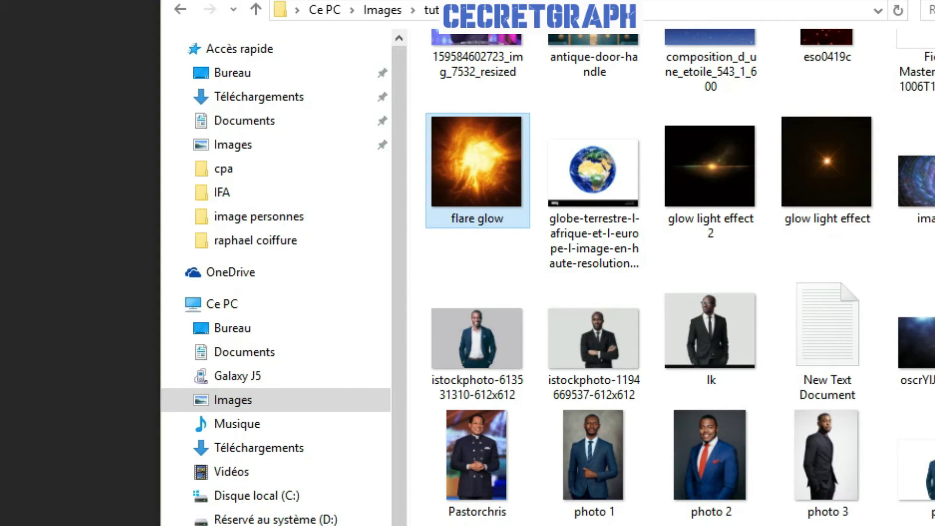
Step: Place the eso0419c lights image on the flyer and enlarge it to cover the whole page
{"action": "scroll", "coordinate": [836, 69], "scroll_direction": "up", "scroll_amount": 2}
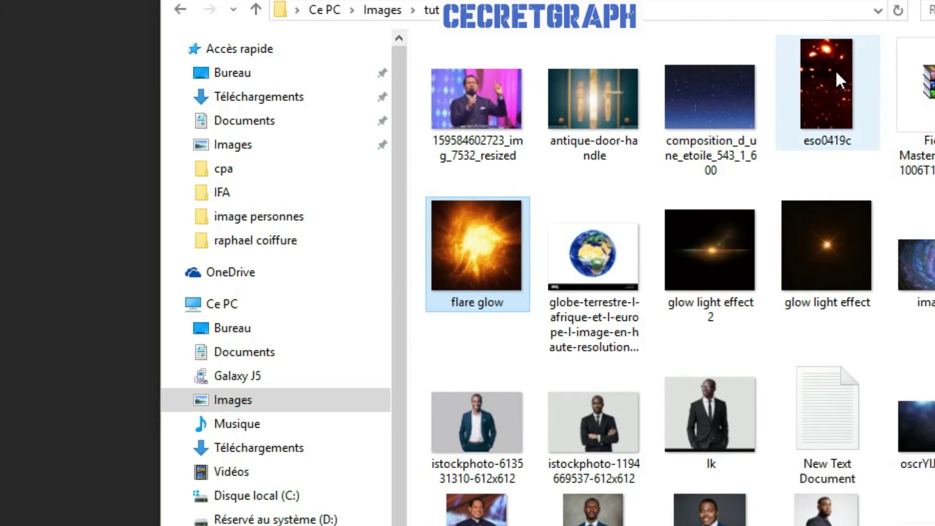
{"action": "left_click_drag", "start_coordinate": [835, 70], "coordinate": [112, 478]}
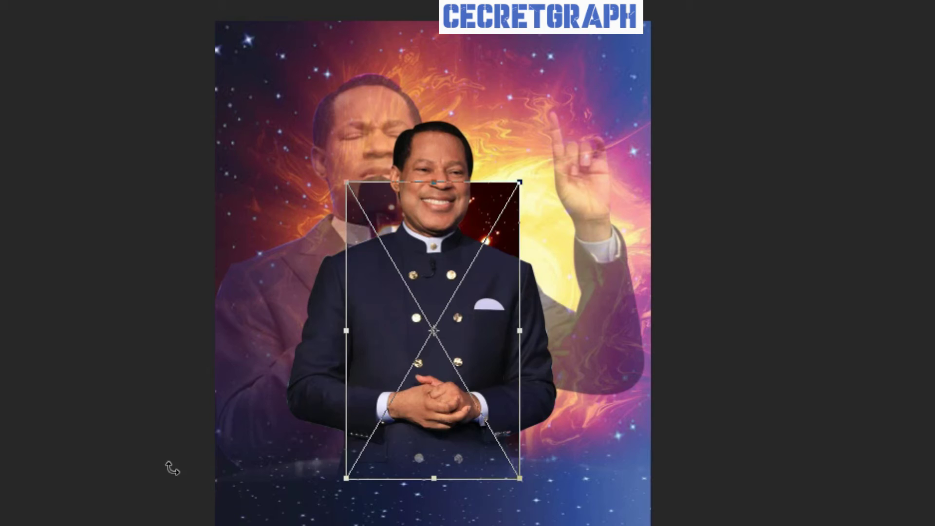
{"action": "left_click", "coordinate": [519, 183]}
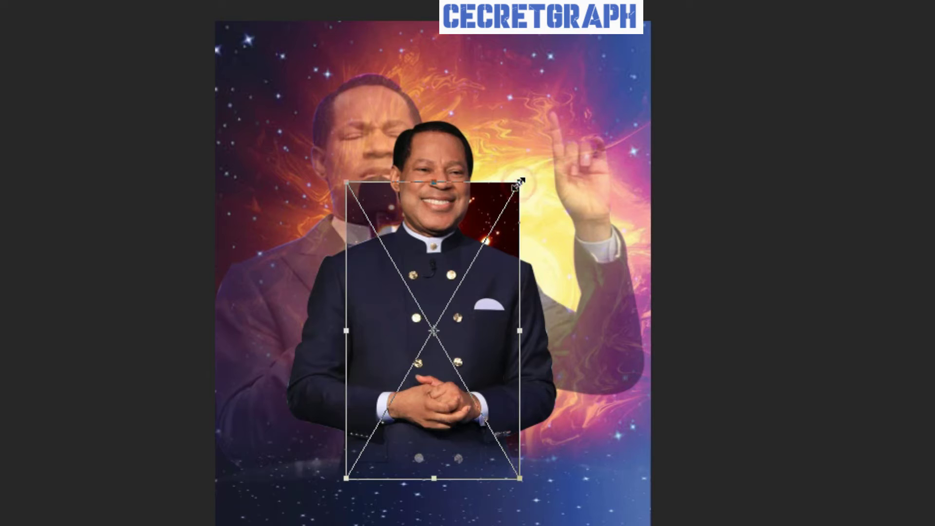
{"action": "left_click_drag", "start_coordinate": [519, 183], "coordinate": [643, 91]}
{"action": "left_click_drag", "start_coordinate": [754, 45], "coordinate": [804, 16]}
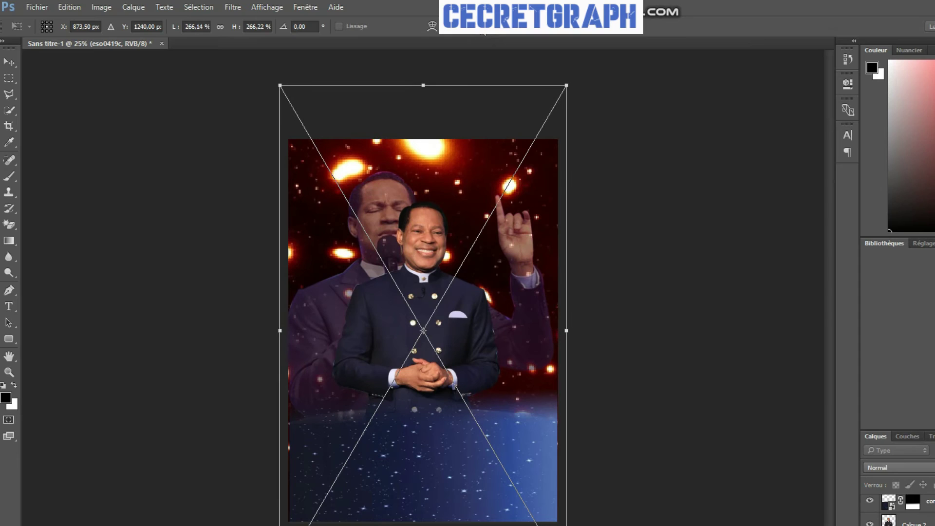
{"action": "key", "text": "Return"}
Step: Try Superposition, Lumière vive, Division and Obscurcir on the lights layer, settling on Eclaircir
{"action": "left_click", "coordinate": [896, 468]}
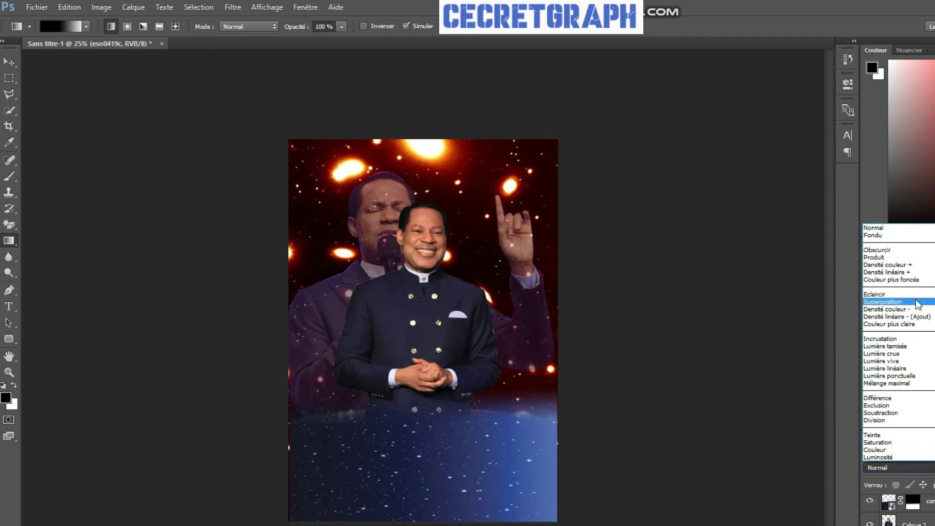
{"action": "left_click", "coordinate": [906, 294]}
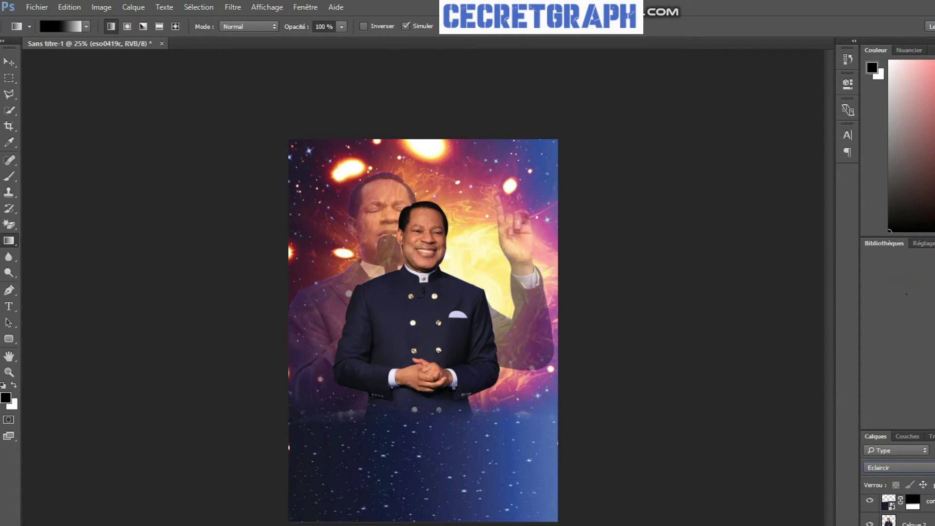
{"action": "left_click", "coordinate": [916, 467]}
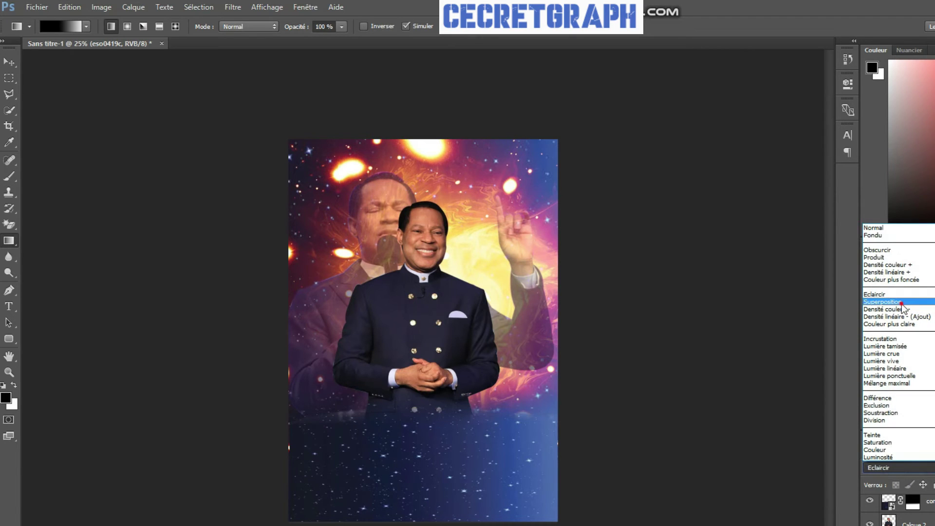
{"action": "left_click", "coordinate": [901, 302]}
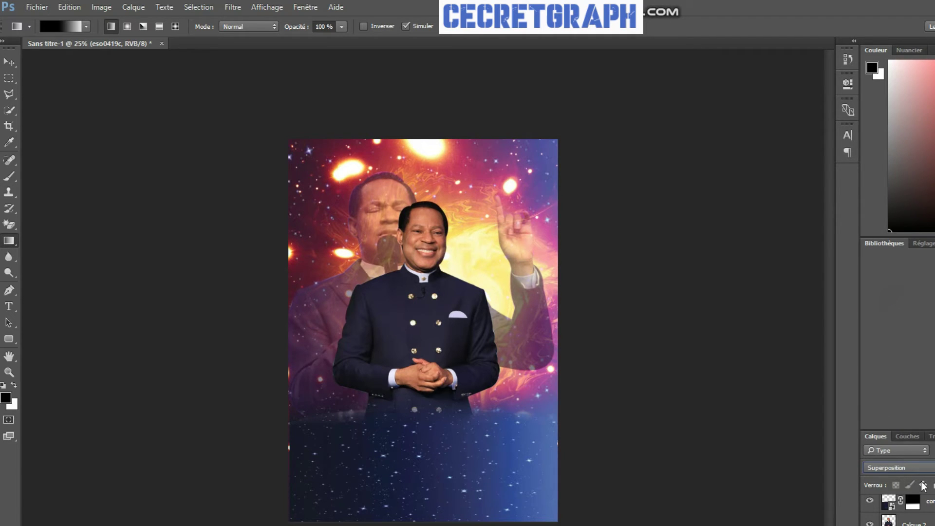
{"action": "left_click", "coordinate": [901, 467]}
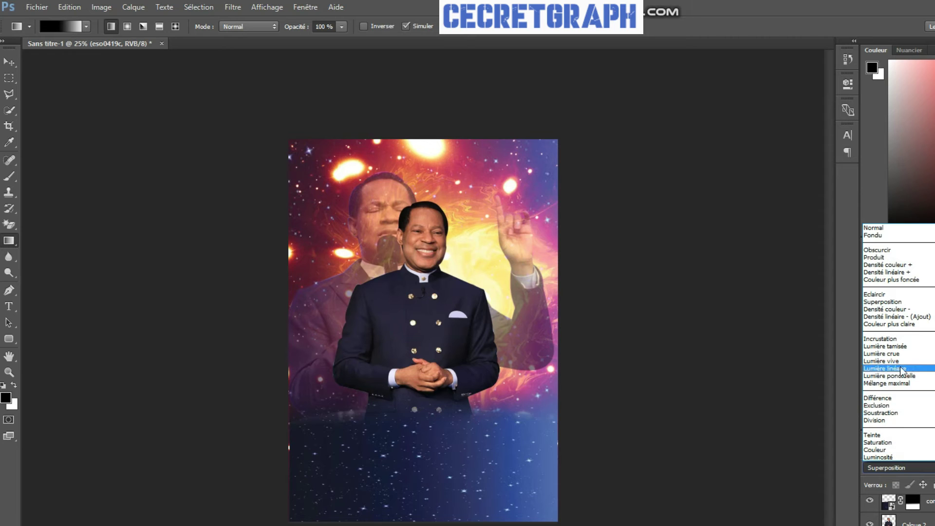
{"action": "left_click", "coordinate": [902, 361]}
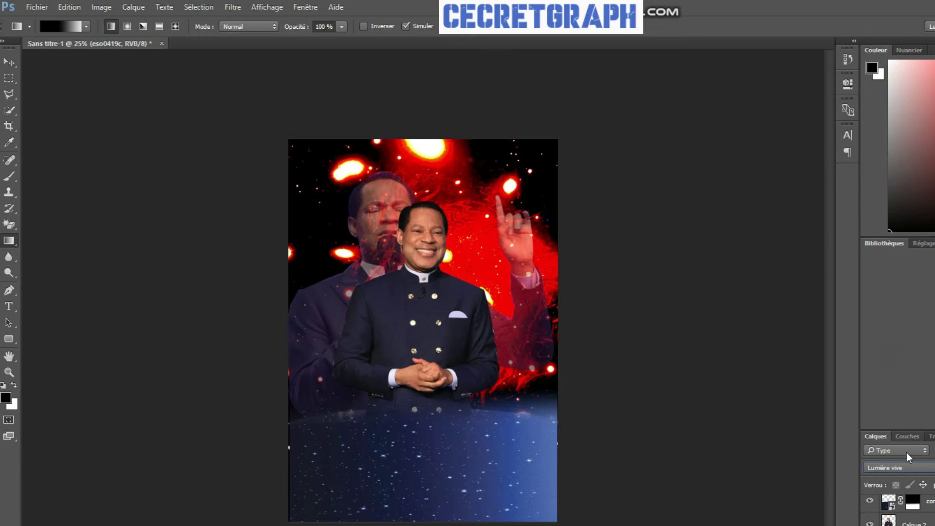
{"action": "left_click", "coordinate": [913, 468]}
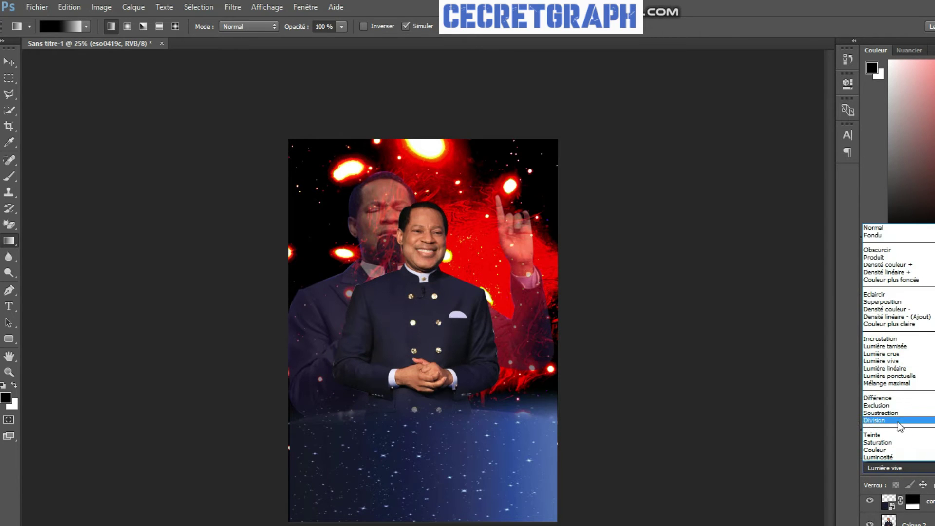
{"action": "left_click", "coordinate": [897, 418]}
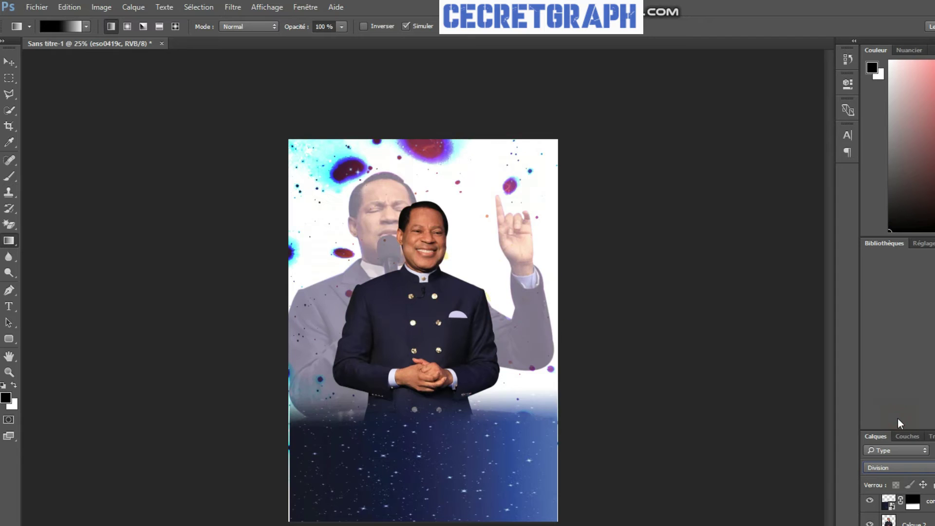
{"action": "left_click", "coordinate": [920, 468]}
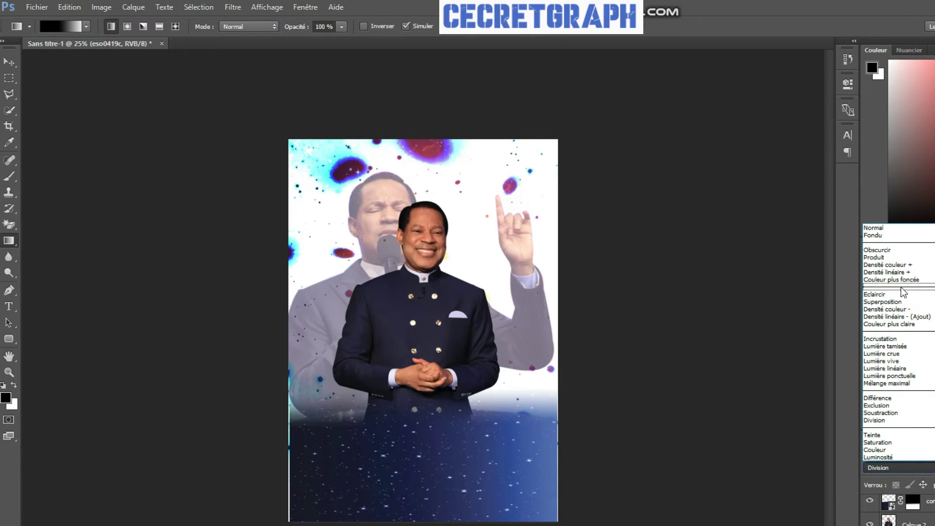
{"action": "left_click", "coordinate": [896, 249]}
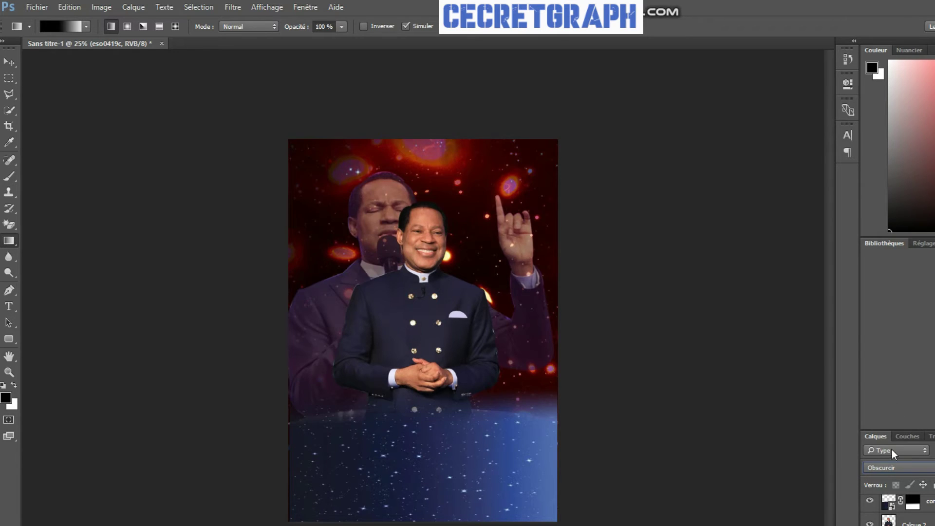
{"action": "left_click", "coordinate": [922, 469]}
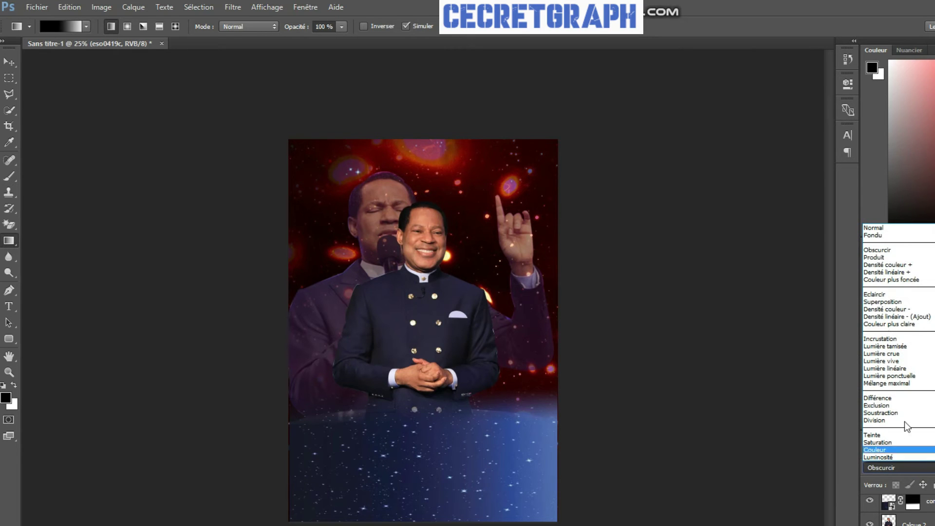
{"action": "left_click", "coordinate": [883, 294]}
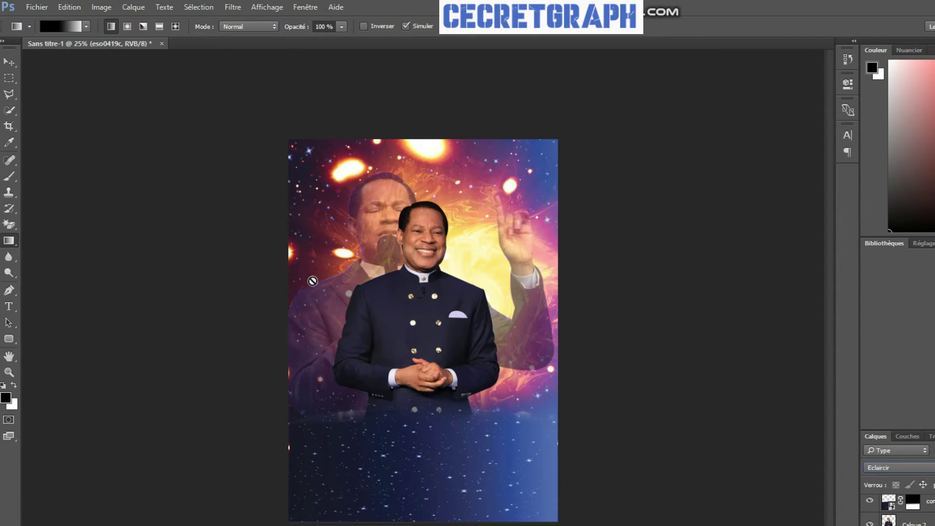
{"action": "left_click", "coordinate": [12, 65]}
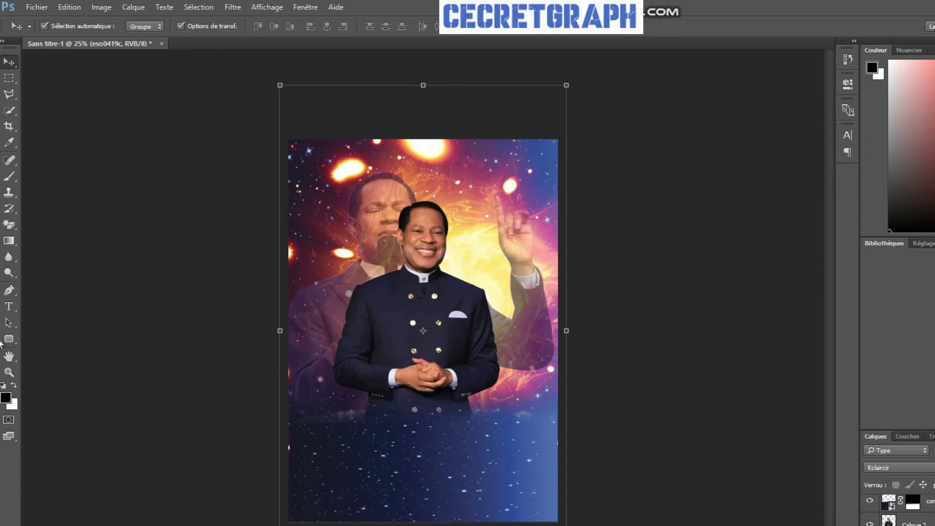
Step: Type the CHRIST OYOKILOME title near the page bottom and scale it to the page width
{"action": "left_click", "coordinate": [9, 306]}
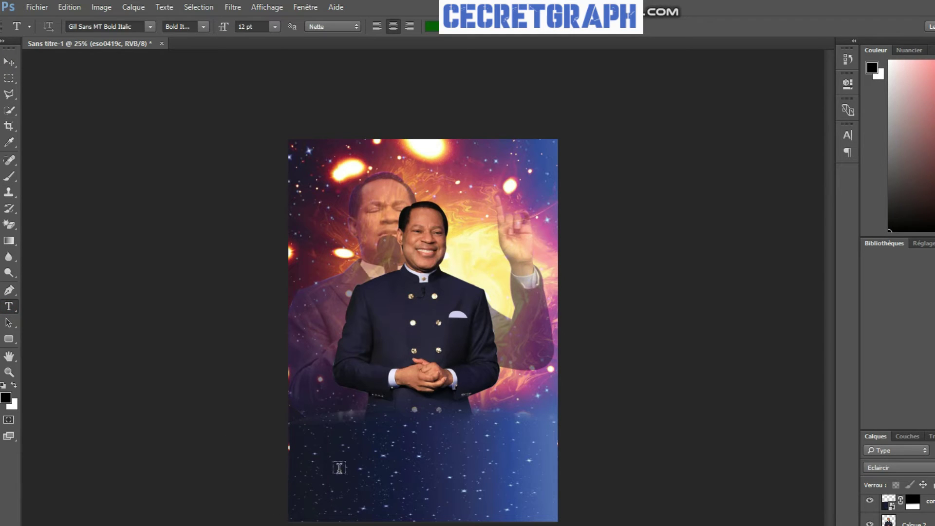
{"action": "left_click", "coordinate": [324, 473]}
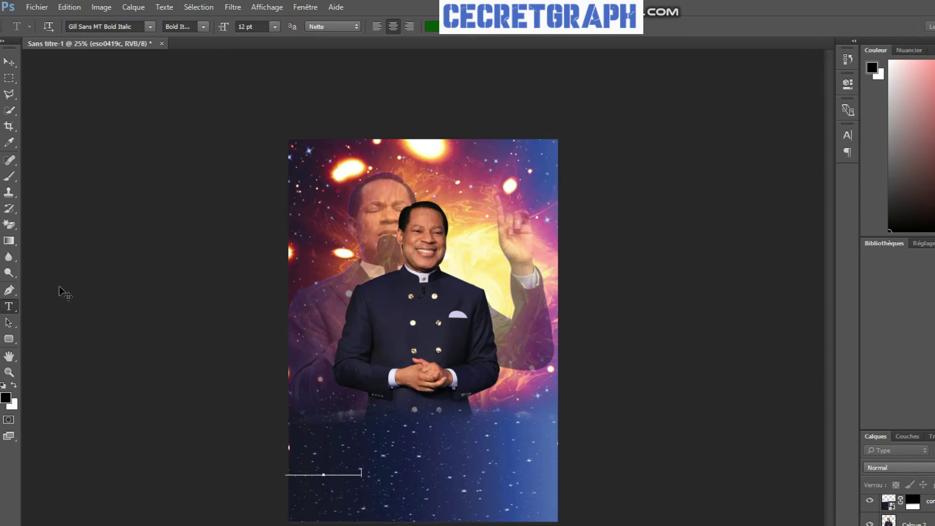
{"action": "left_click", "coordinate": [9, 62]}
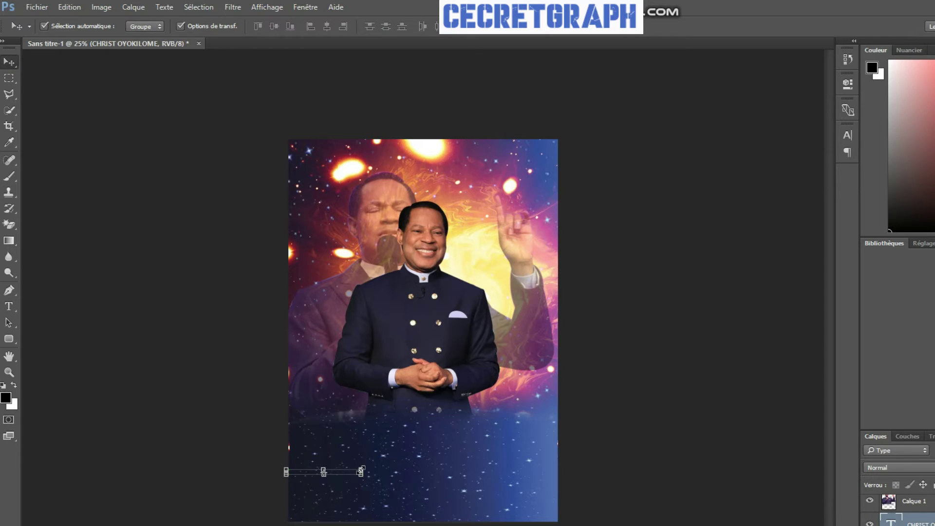
{"action": "left_click_drag", "start_coordinate": [361, 470], "coordinate": [543, 380]}
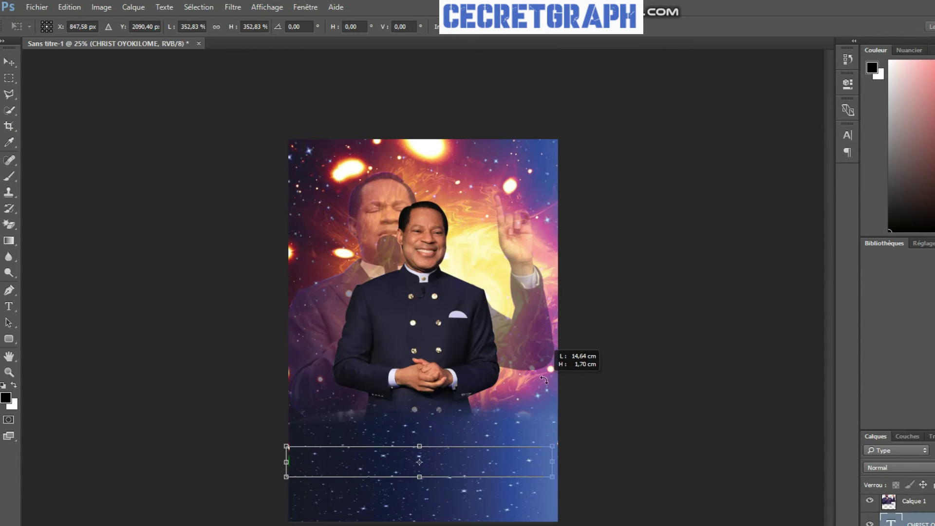
{"action": "key", "text": "Return"}
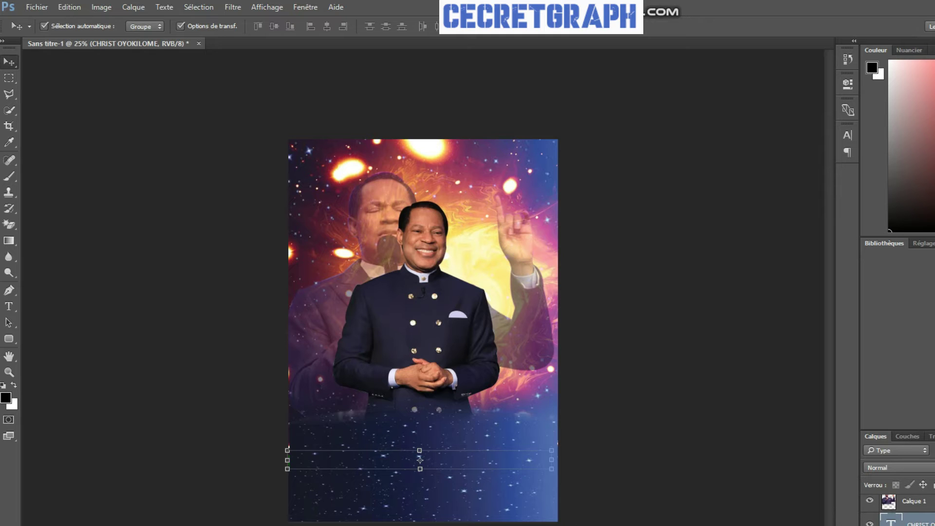
Step: Move the title layer to the top of the stack and position the title along the flyer's top
{"action": "key", "text": "ctrl+plus"}
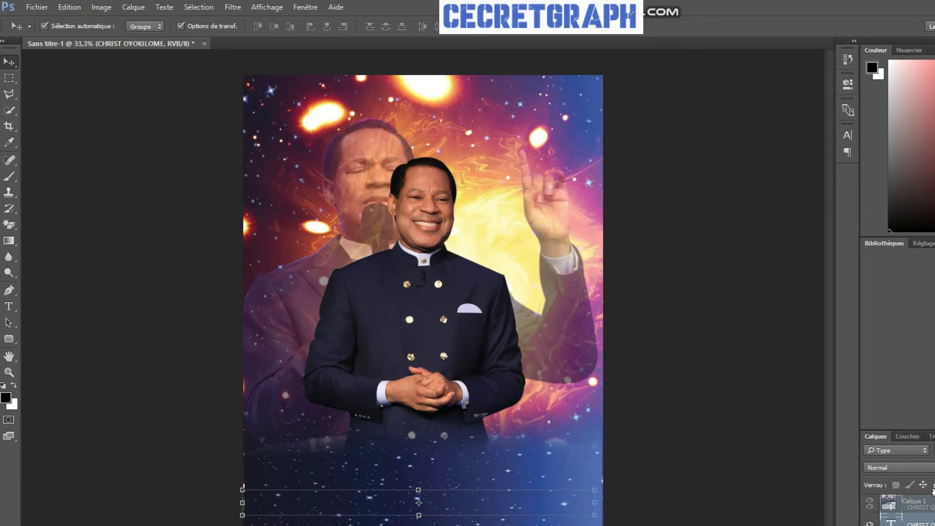
{"action": "mouse_move", "coordinate": [918, 522]}
{"action": "left_mouse_down"}
{"action": "mouse_move", "coordinate": [920, 494]}
{"action": "mouse_move", "coordinate": [918, 501]}
{"action": "left_mouse_up"}
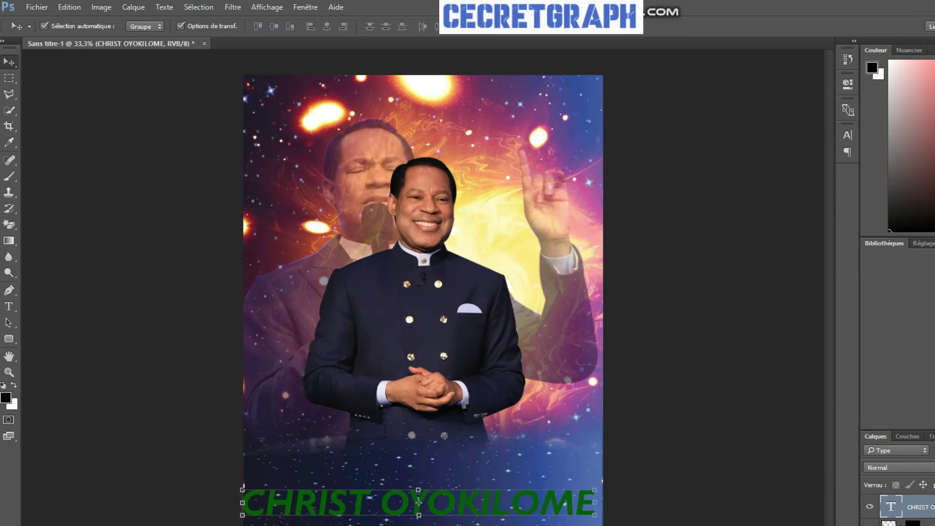
{"action": "left_click_drag", "start_coordinate": [528, 513], "coordinate": [531, 143]}
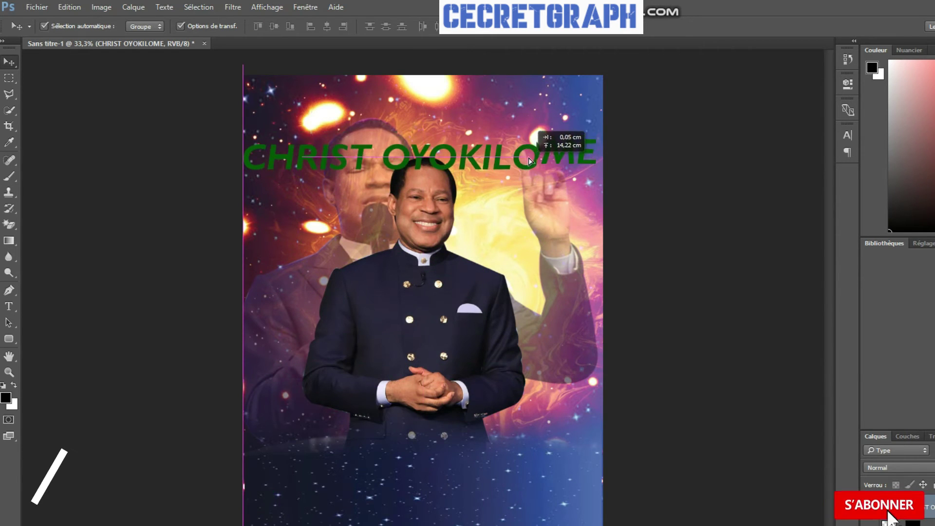
{"action": "left_click_drag", "start_coordinate": [531, 143], "coordinate": [533, 135]}
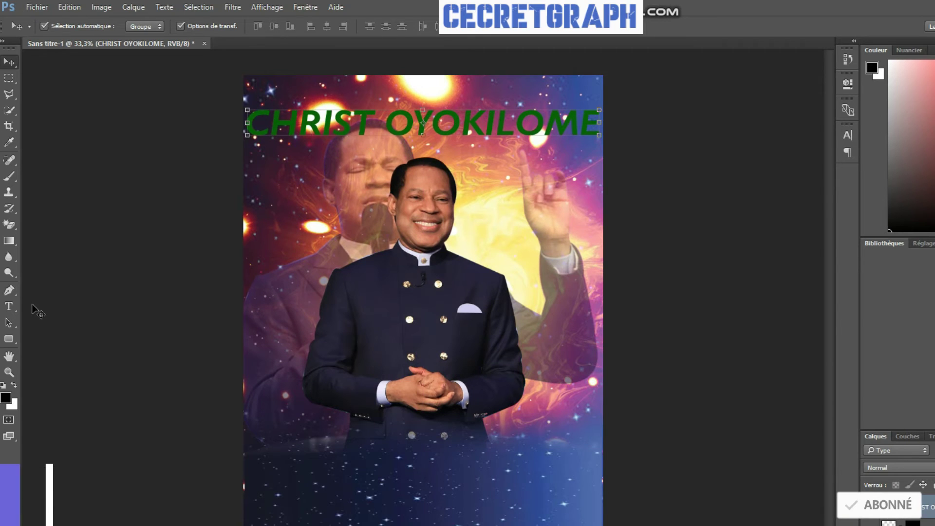
{"action": "left_click", "coordinate": [14, 311]}
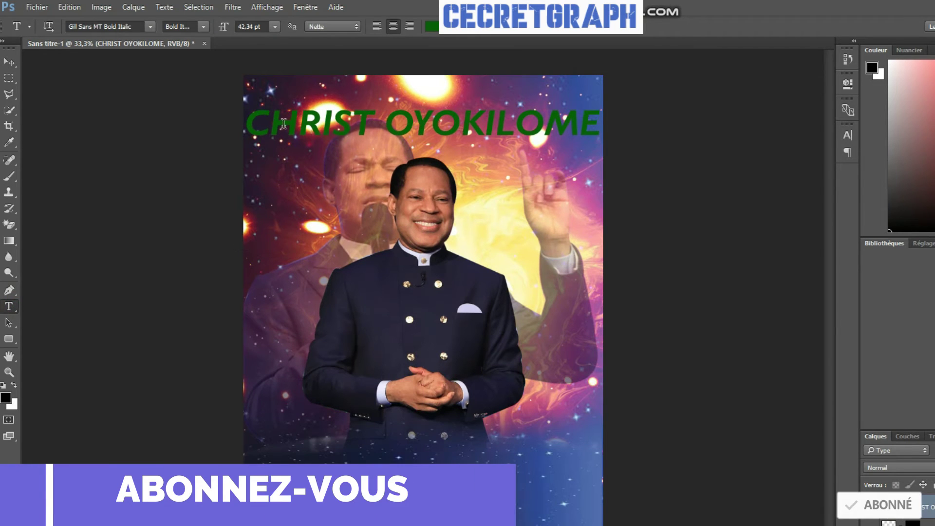
Step: Select the title letters and browse the font list past Haettenschweiler to apply Impact Regular
{"action": "left_click_drag", "start_coordinate": [244, 122], "coordinate": [600, 123]}
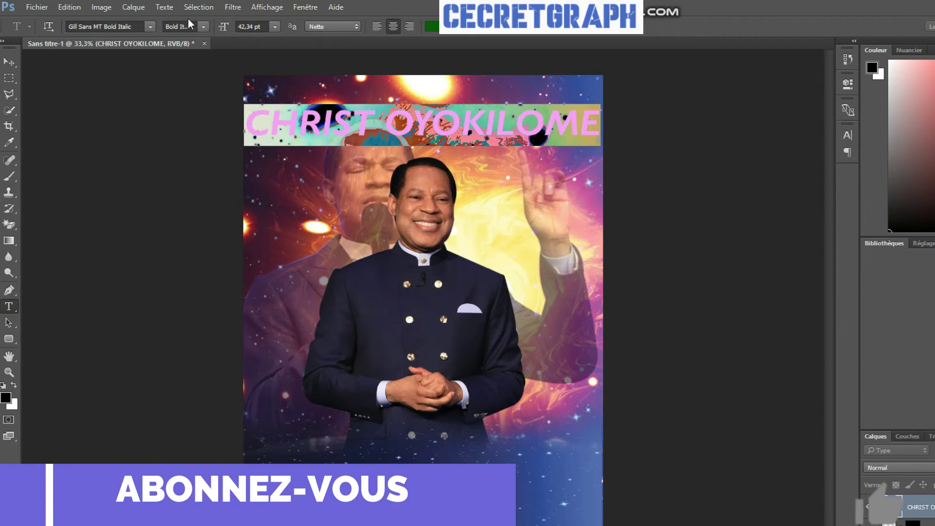
{"action": "left_click", "coordinate": [153, 24]}
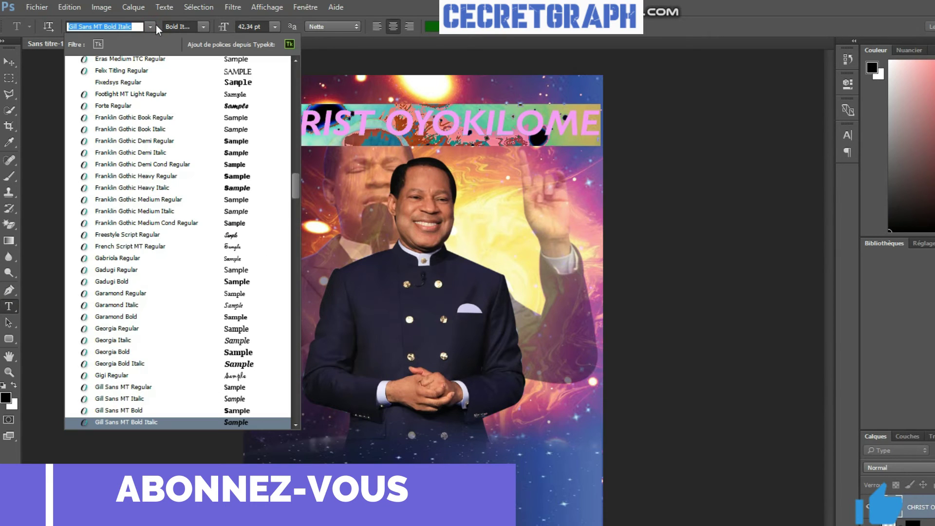
{"action": "key", "text": "Down"}
{"action": "key", "text": "Down"}
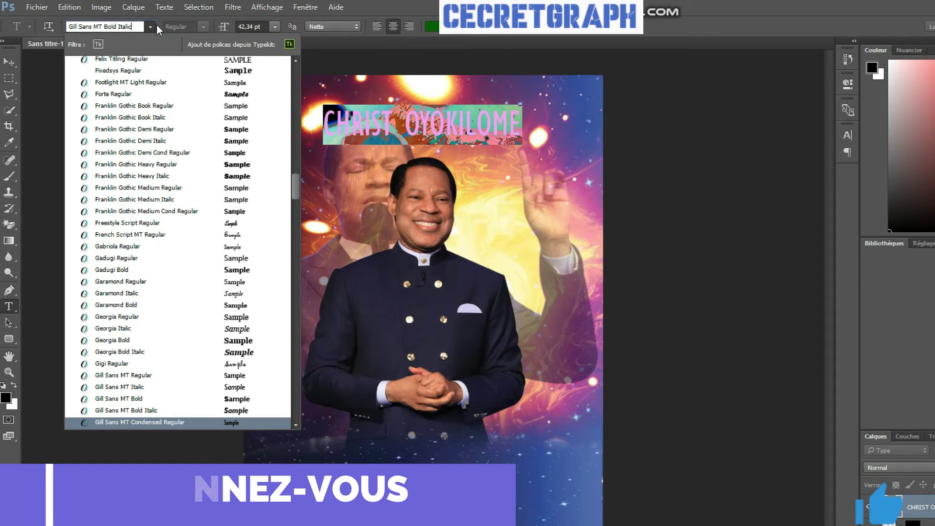
{"action": "key", "text": "Down"}
{"action": "key", "text": "Down"}
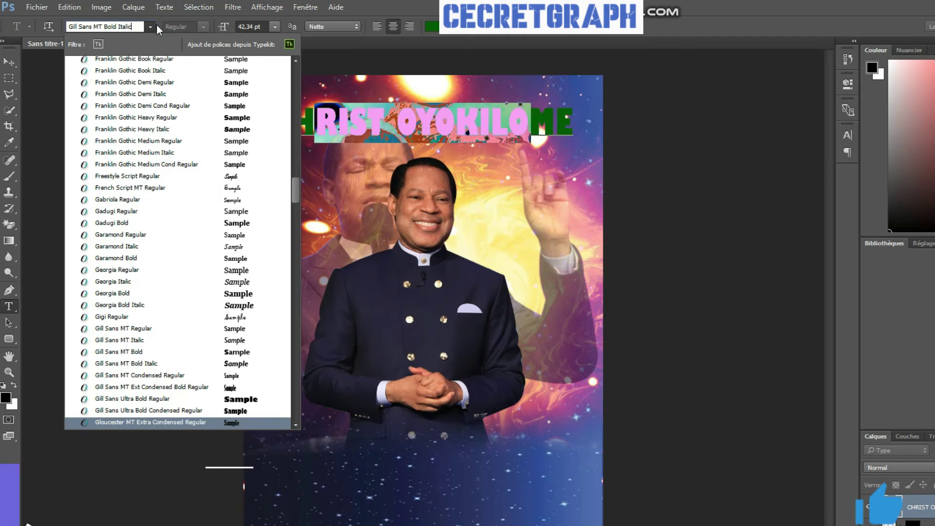
{"action": "key", "text": "Down"}
{"action": "key", "text": "Down"}
{"action": "key", "text": "Down"}
{"action": "key", "text": "Down"}
{"action": "key", "text": "Down"}
{"action": "key", "text": "Down"}
{"action": "key", "text": "Down"}
{"action": "key", "text": "Down"}
{"action": "key", "text": "Down"}
{"action": "key", "text": "Down"}
{"action": "key", "text": "Up"}
{"action": "key", "text": "Up"}
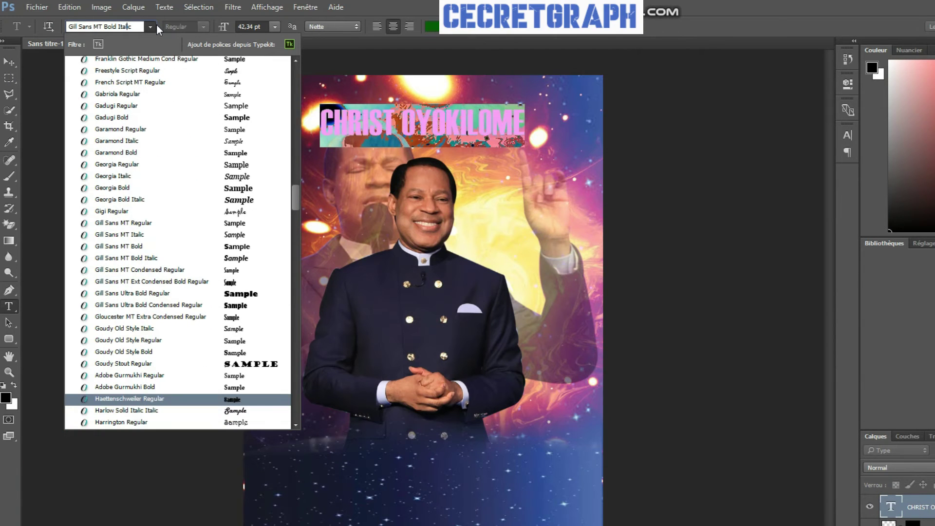
{"action": "key", "text": "Down"}
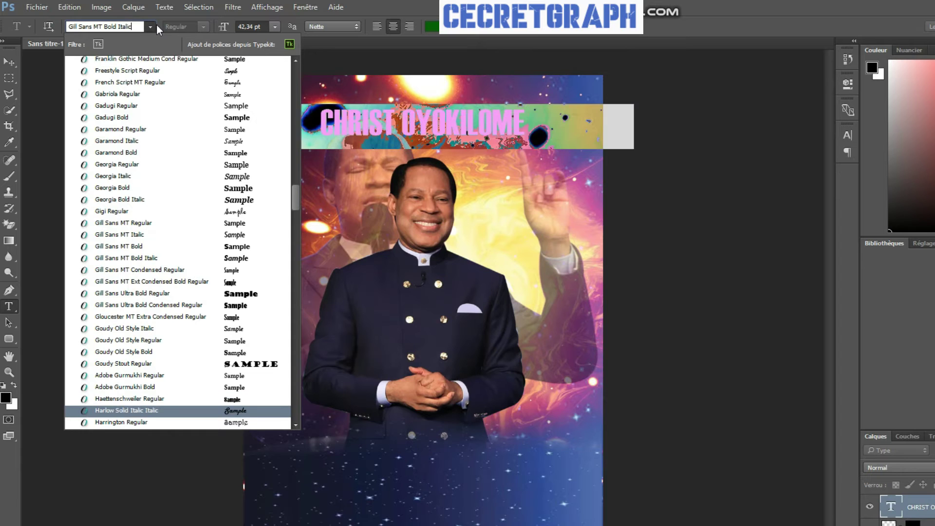
{"action": "key", "text": "Down"}
{"action": "key", "text": "Down"}
{"action": "key", "text": "Down"}
{"action": "key", "text": "Down"}
{"action": "key", "text": "Down"}
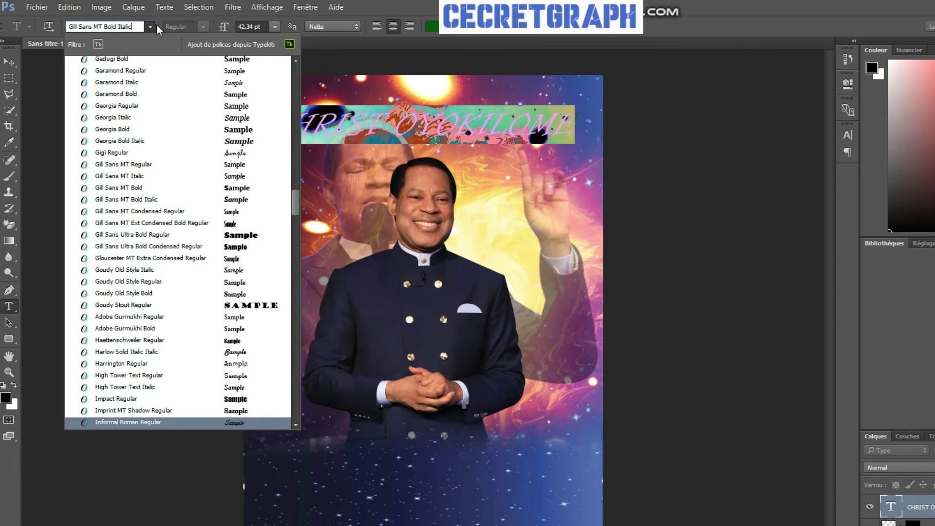
{"action": "key", "text": "Down"}
{"action": "key", "text": "Up"}
{"action": "key", "text": "Up"}
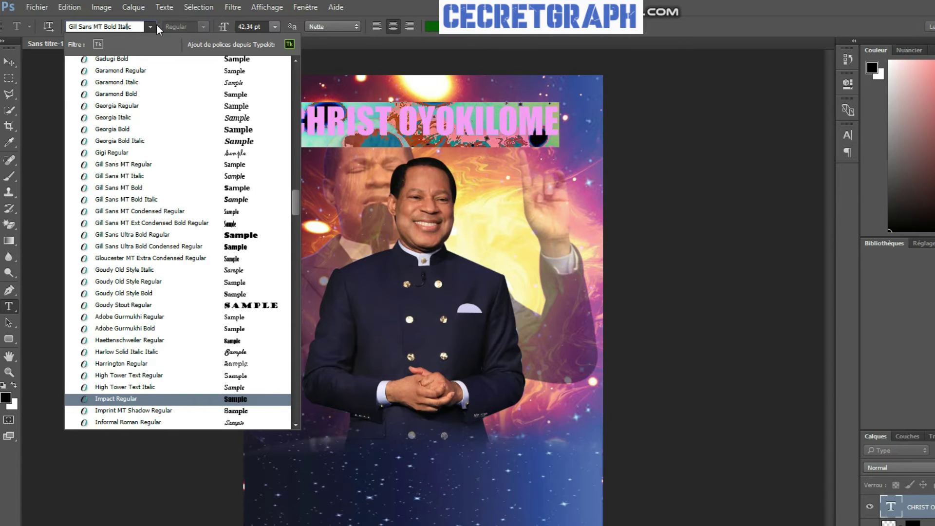
{"action": "key", "text": "Return"}
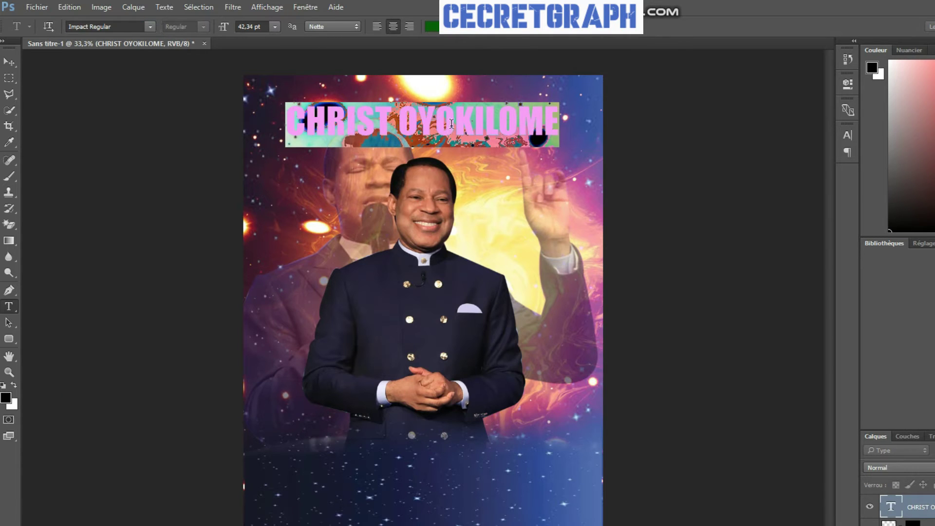
Step: Colour the whole CHRIST OYOKILOME title white (ffffff) and commit the text
{"action": "left_click", "coordinate": [452, 122]}
{"action": "left_click_drag", "start_coordinate": [282, 121], "coordinate": [572, 106]}
{"action": "left_click", "coordinate": [432, 26]}
{"action": "left_click", "coordinate": [480, 220]}
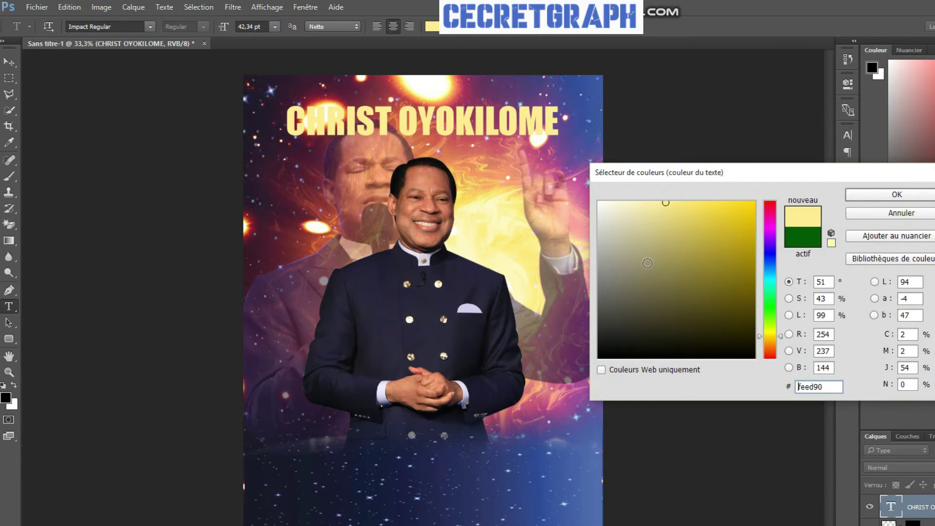
{"action": "left_click_drag", "start_coordinate": [651, 282], "coordinate": [577, 173]}
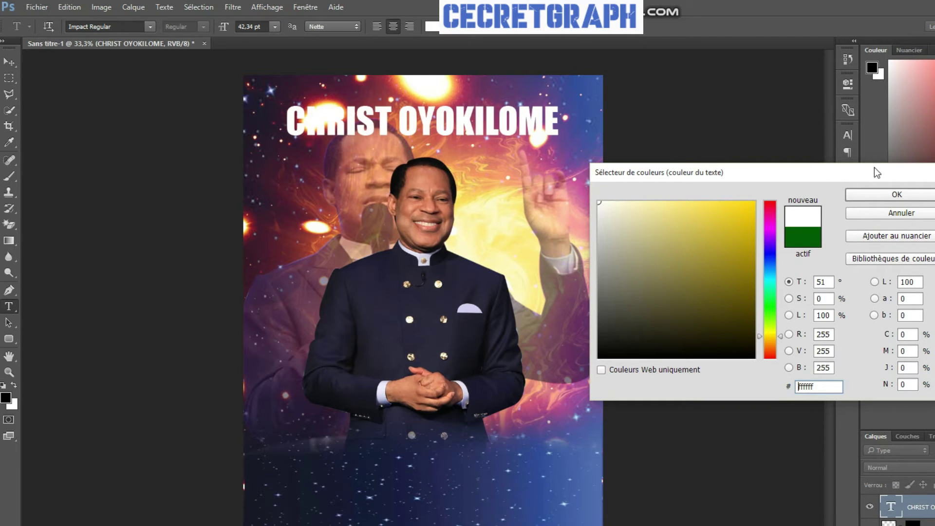
{"action": "left_click", "coordinate": [882, 196]}
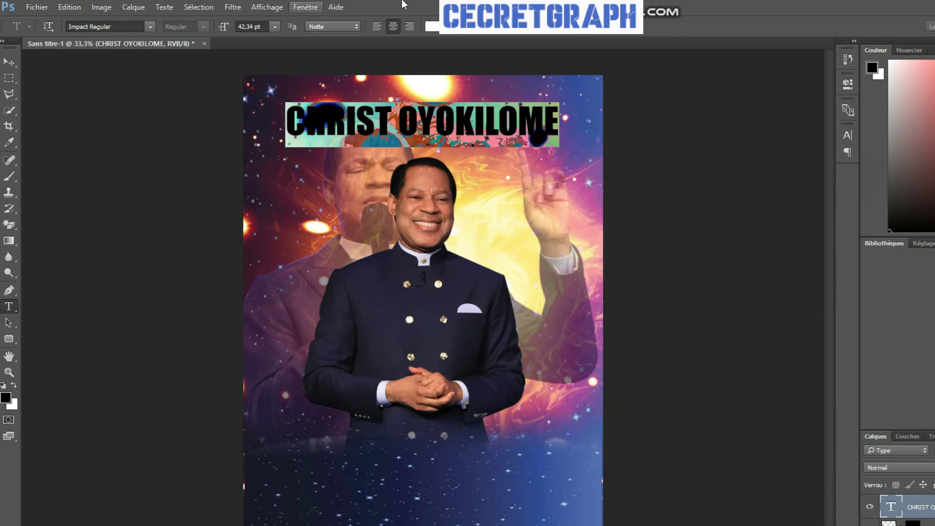
{"action": "key", "text": "ctrl+Return"}
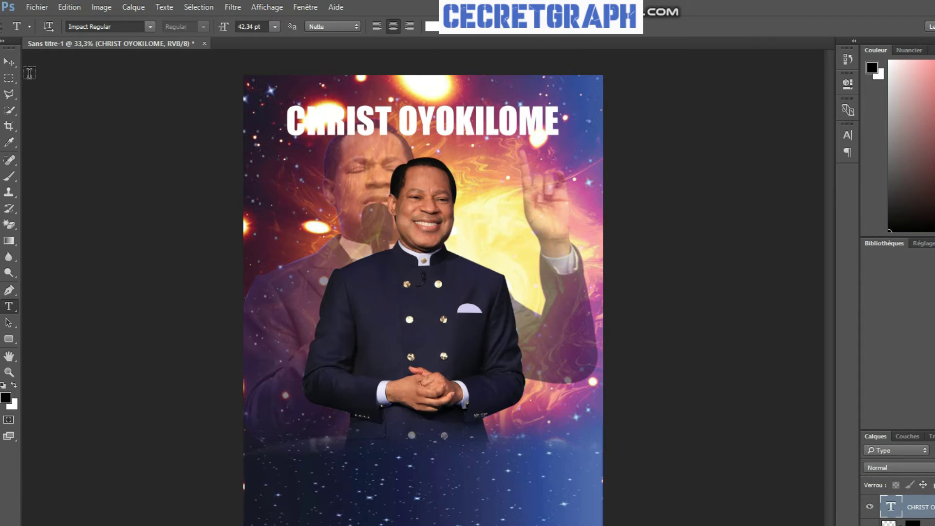
Step: Stretch the title wider with Free Transform and nudge it up slightly
{"action": "left_click", "coordinate": [9, 61]}
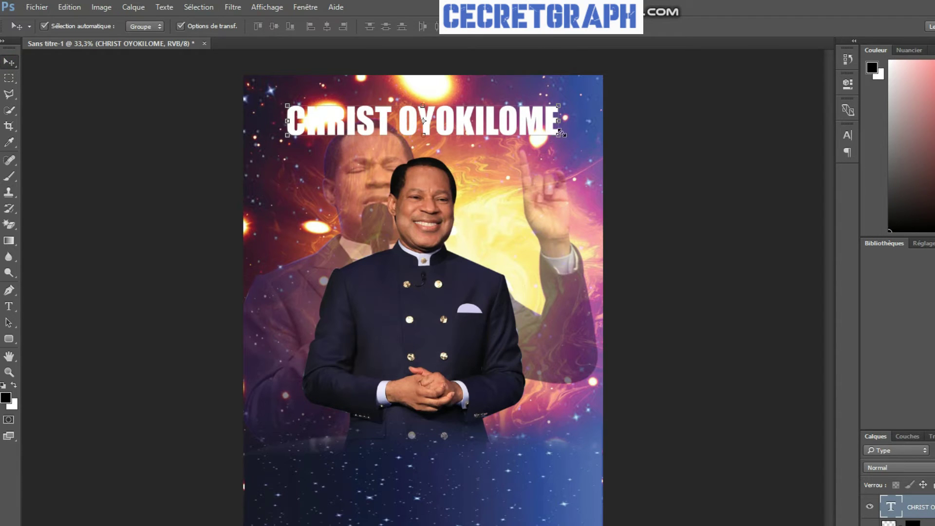
{"action": "key", "text": "ctrl+t"}
{"action": "left_click_drag", "start_coordinate": [560, 136], "coordinate": [589, 163]}
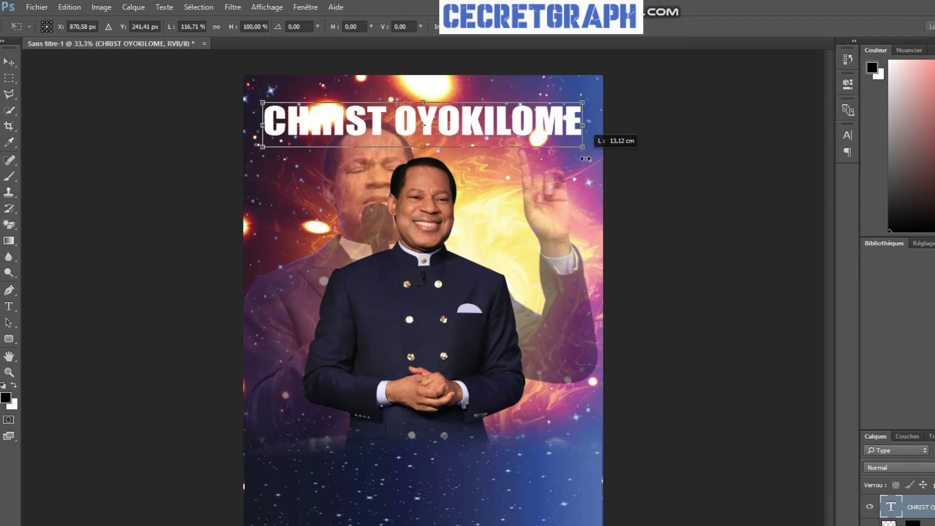
{"action": "left_click_drag", "start_coordinate": [589, 163], "coordinate": [591, 165]}
{"action": "key", "text": "Return"}
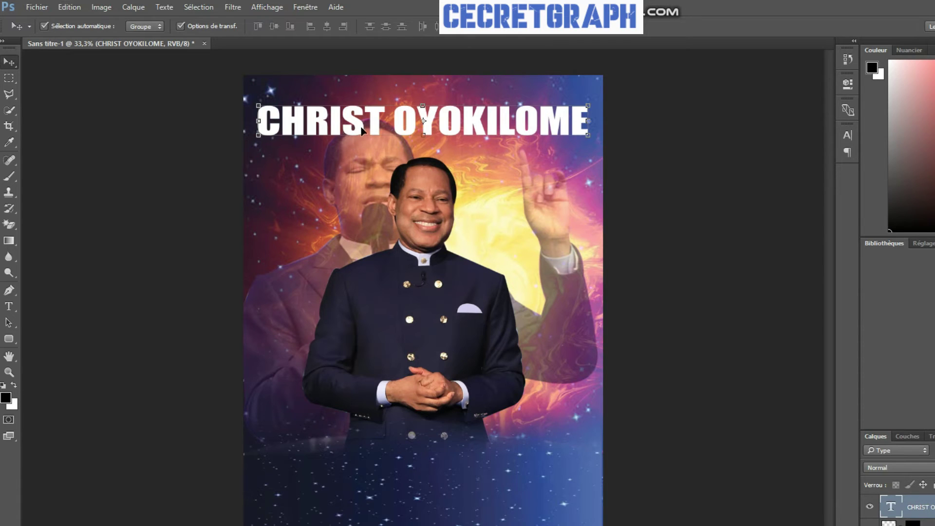
{"action": "left_click_drag", "start_coordinate": [359, 130], "coordinate": [359, 127]}
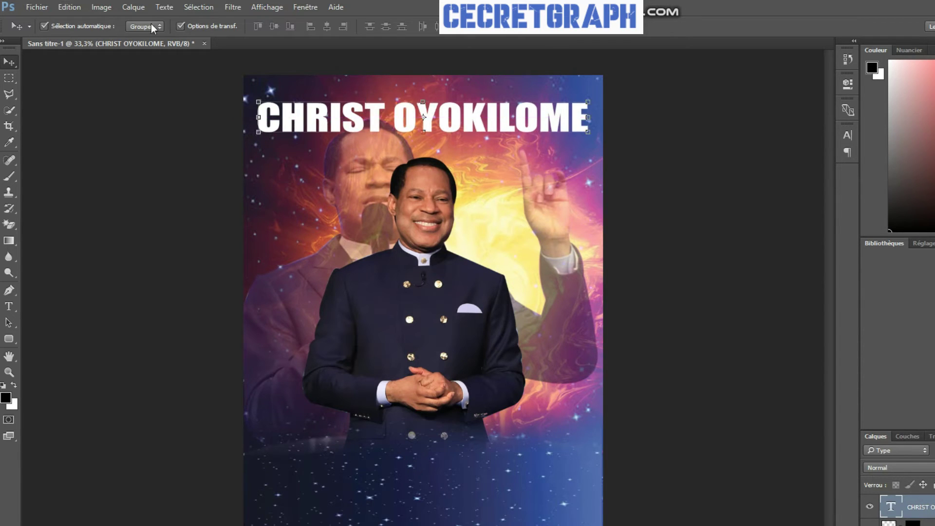
Step: Reselect the whole title line and commit the text again
{"action": "left_click", "coordinate": [9, 306]}
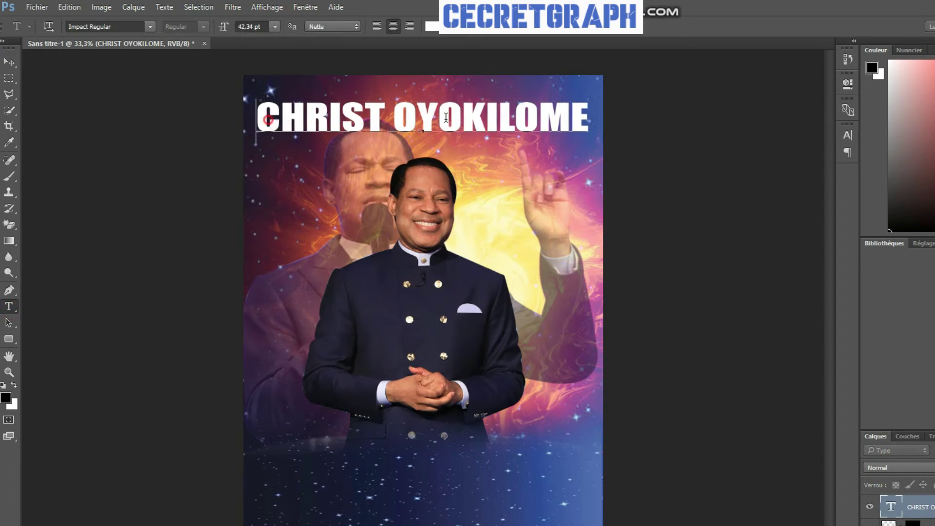
{"action": "left_click_drag", "start_coordinate": [256, 119], "coordinate": [625, 114]}
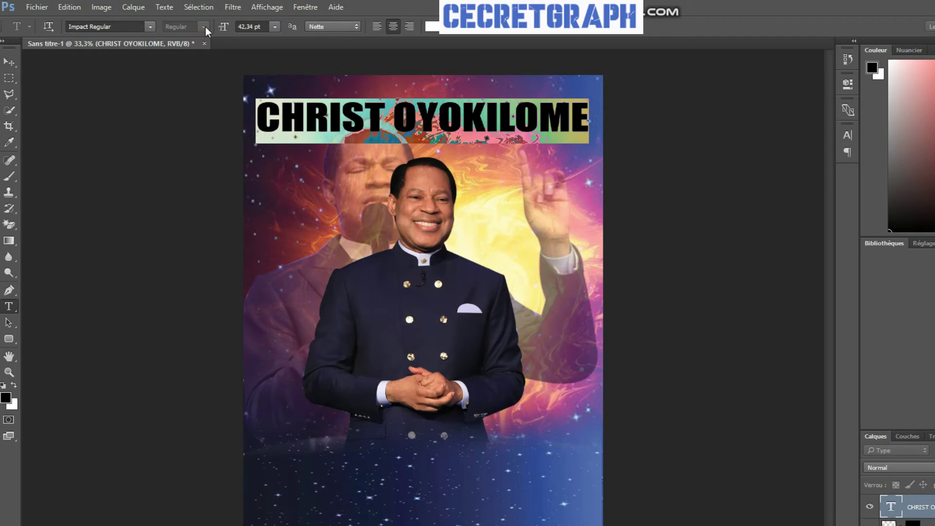
{"action": "key", "text": "ctrl+Return"}
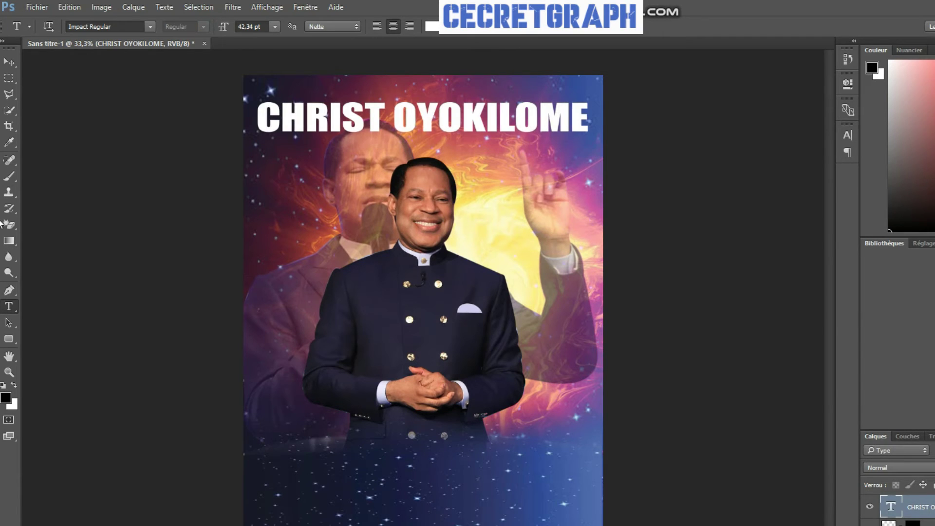
{"action": "left_click", "coordinate": [10, 62]}
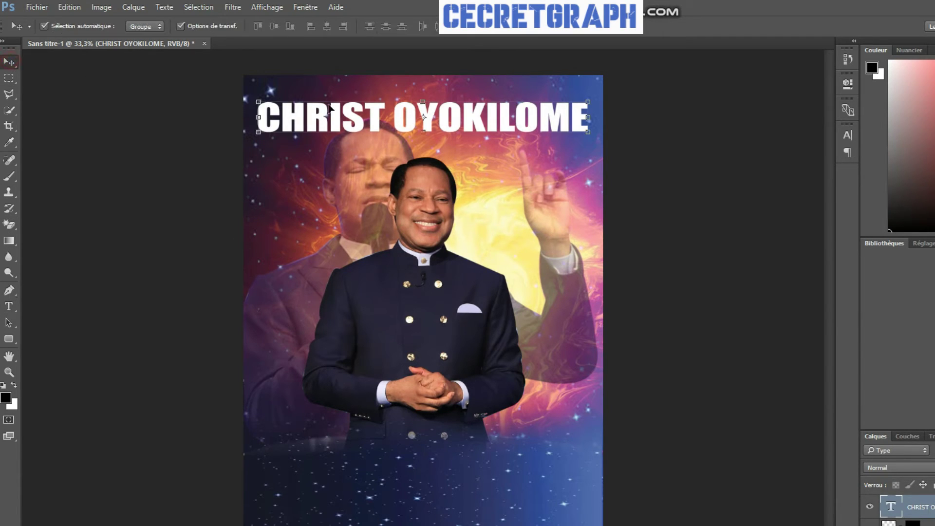
Step: Lower the title about 30 px and start a rectangle selection above its left end
{"action": "left_click_drag", "start_coordinate": [399, 125], "coordinate": [402, 138]}
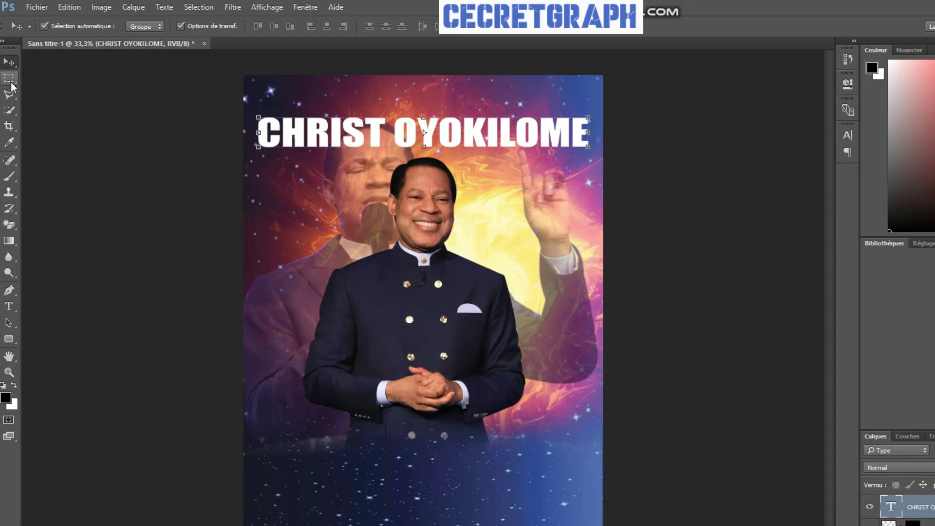
{"action": "left_click", "coordinate": [9, 77]}
{"action": "left_click_drag", "start_coordinate": [254, 86], "coordinate": [346, 114]}
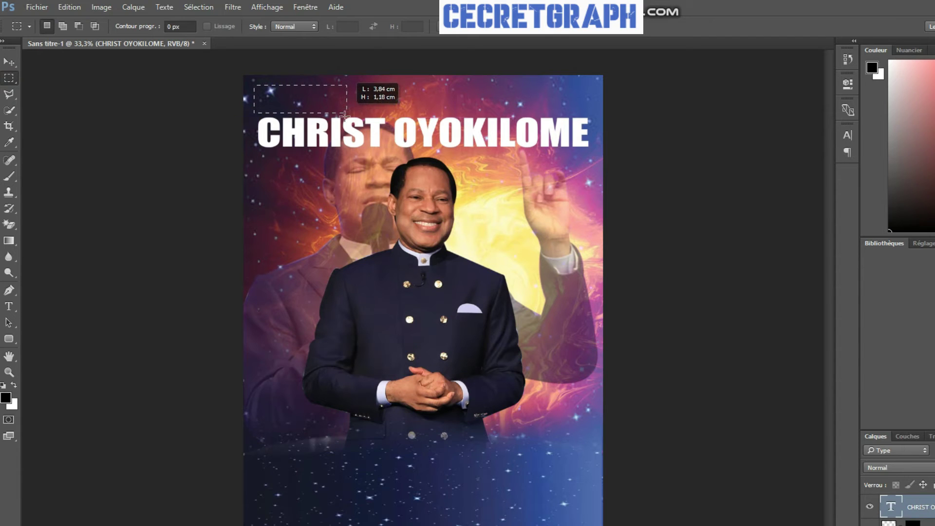
Step: Finish the small top-left rectangle selection and add a Dégradé gradient fill layer to it
{"action": "left_click_drag", "start_coordinate": [347, 113], "coordinate": [345, 117]}
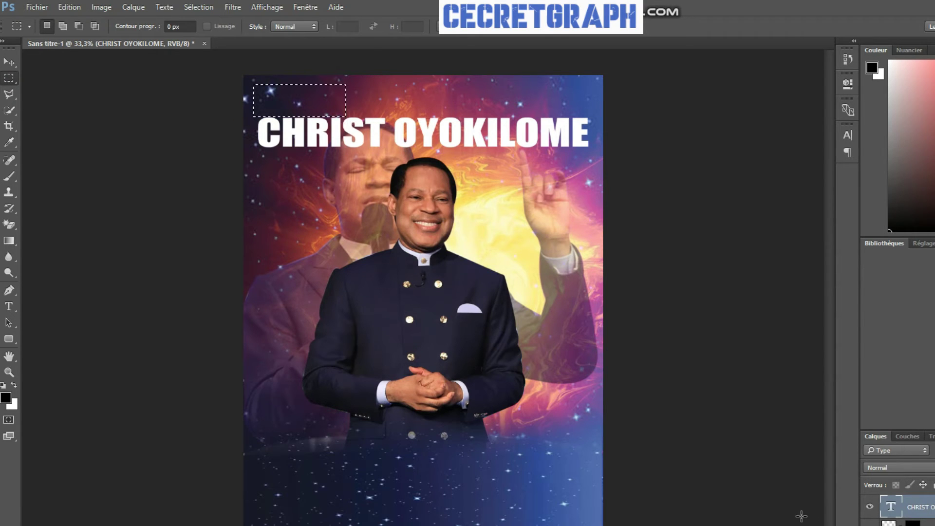
{"action": "left_click", "coordinate": [911, 525]}
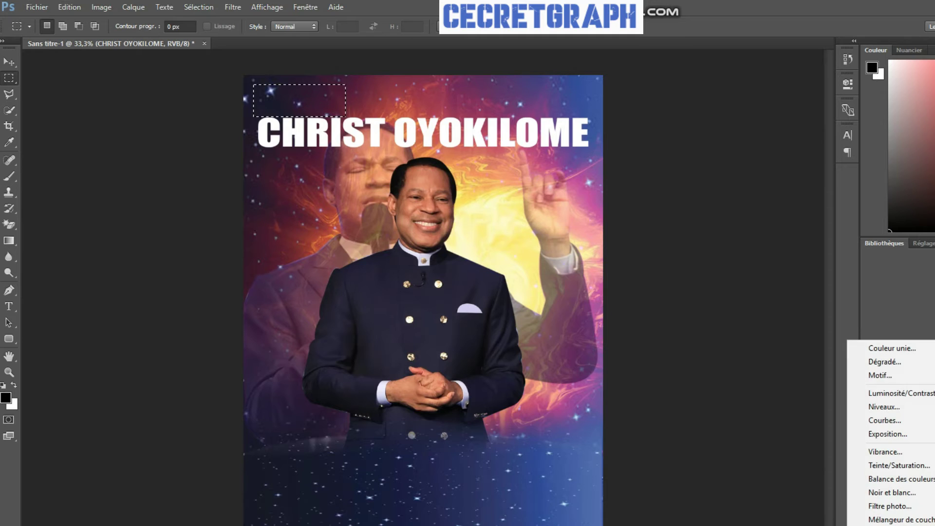
{"action": "left_click", "coordinate": [907, 362]}
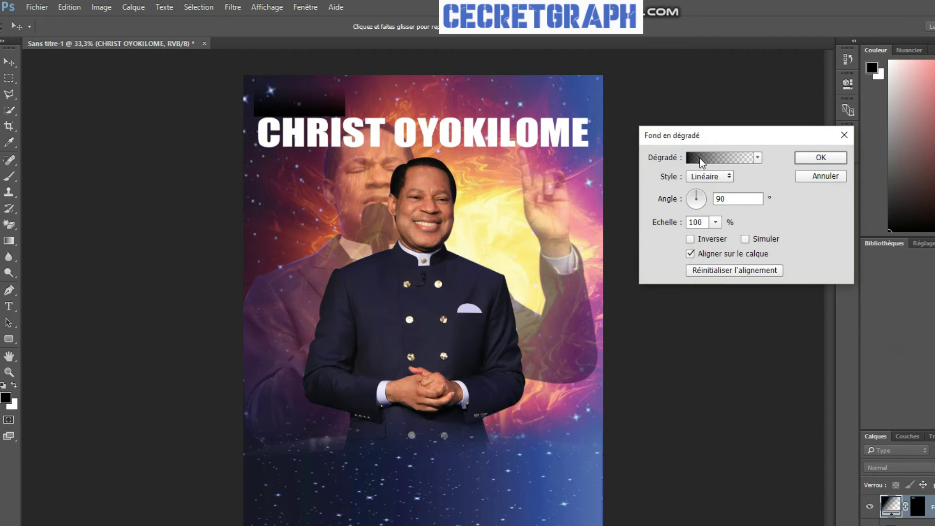
Step: Start from the Orange, jaune, orange preset and make both end stops light yellow
{"action": "left_click", "coordinate": [705, 162]}
{"action": "left_click", "coordinate": [783, 185]}
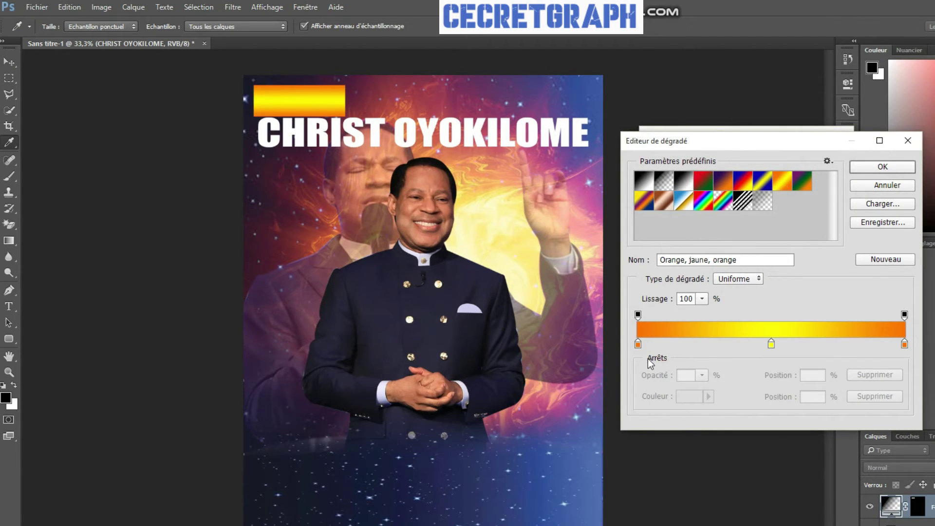
{"action": "double_click", "coordinate": [638, 344]}
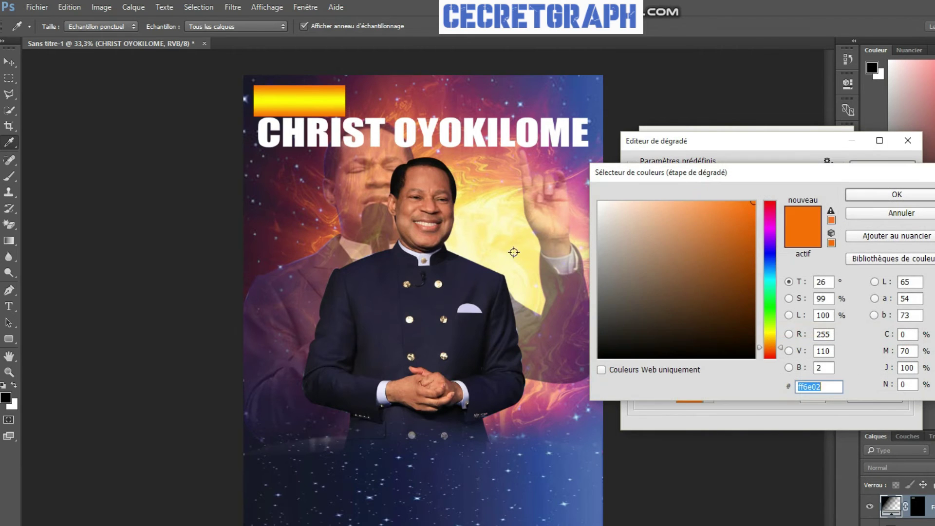
{"action": "left_click", "coordinate": [513, 252]}
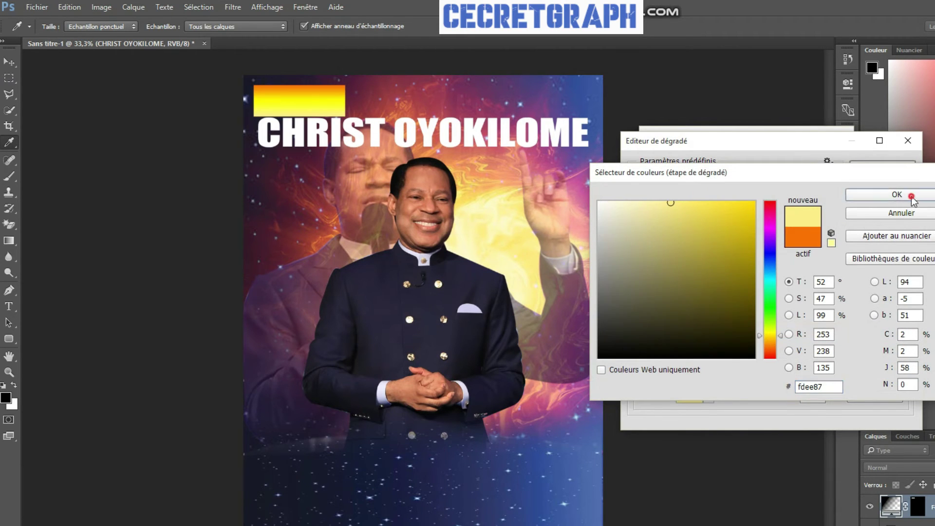
{"action": "left_click", "coordinate": [896, 195]}
{"action": "left_click", "coordinate": [904, 345]}
{"action": "double_click", "coordinate": [905, 345]}
{"action": "left_click", "coordinate": [575, 238]}
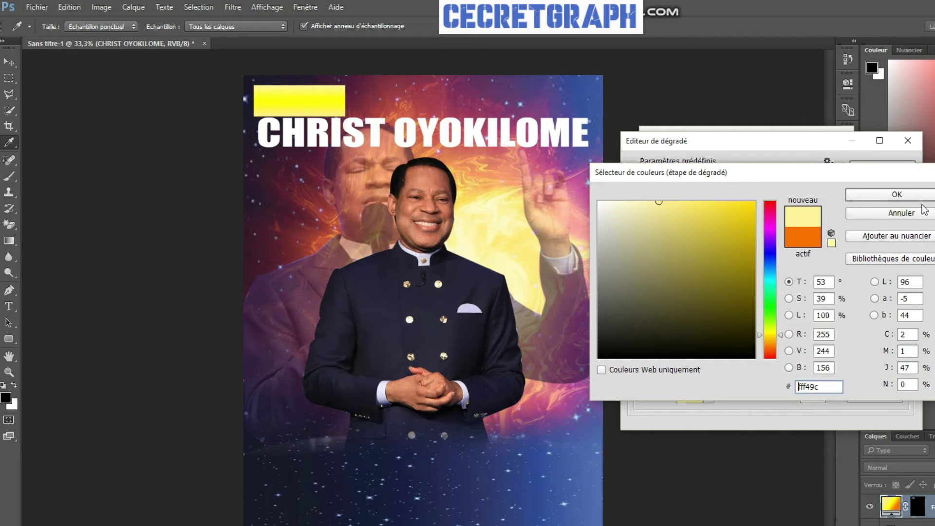
{"action": "left_click", "coordinate": [917, 195]}
Step: Add a 50% middle stop in deep gold ddc63e and apply the gradient fill
{"action": "left_click", "coordinate": [771, 345]}
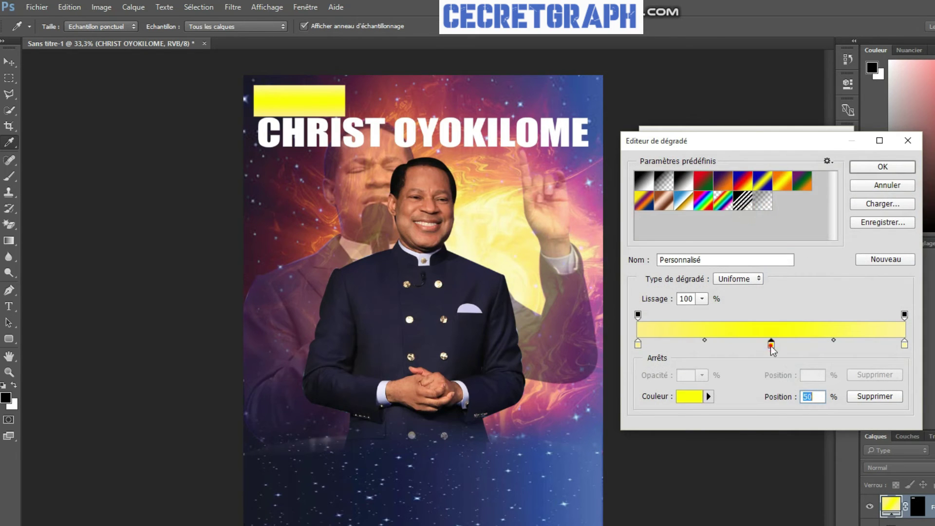
{"action": "double_click", "coordinate": [771, 345]}
{"action": "left_click", "coordinate": [502, 239]}
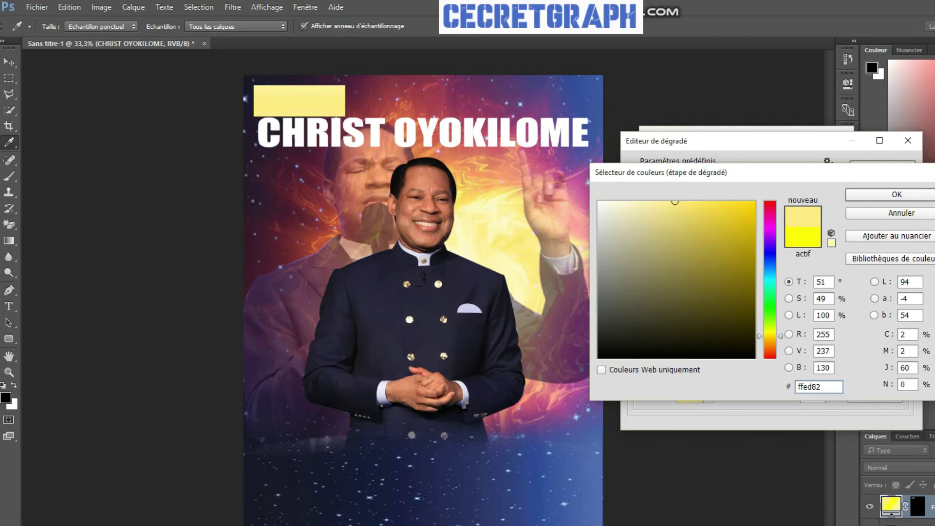
{"action": "left_click", "coordinate": [932, 197]}
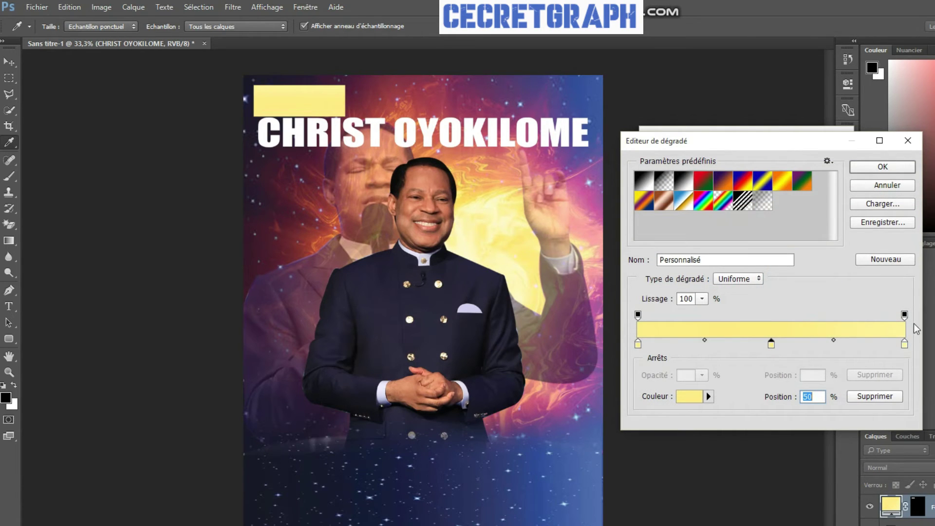
{"action": "double_click", "coordinate": [772, 343]}
{"action": "left_click_drag", "start_coordinate": [677, 202], "coordinate": [710, 222]}
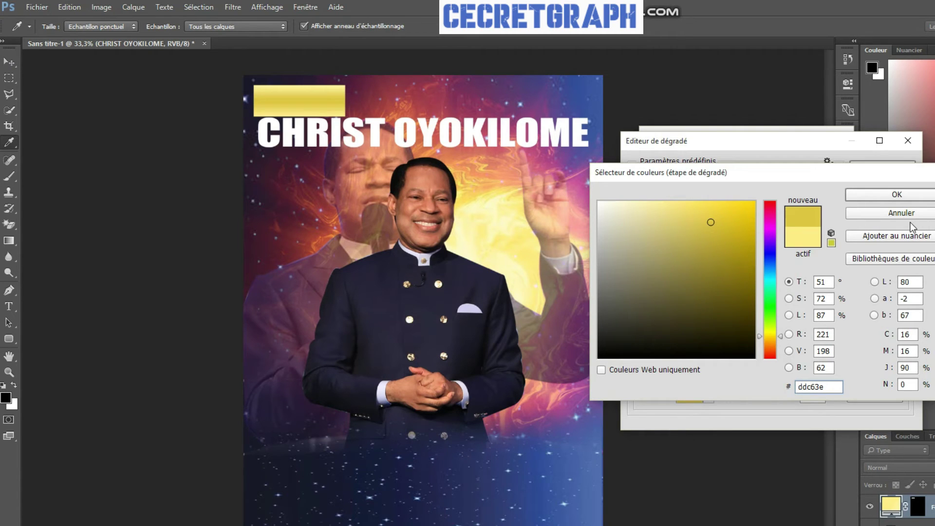
{"action": "left_click", "coordinate": [882, 194]}
{"action": "left_click", "coordinate": [884, 163]}
{"action": "left_click", "coordinate": [821, 157]}
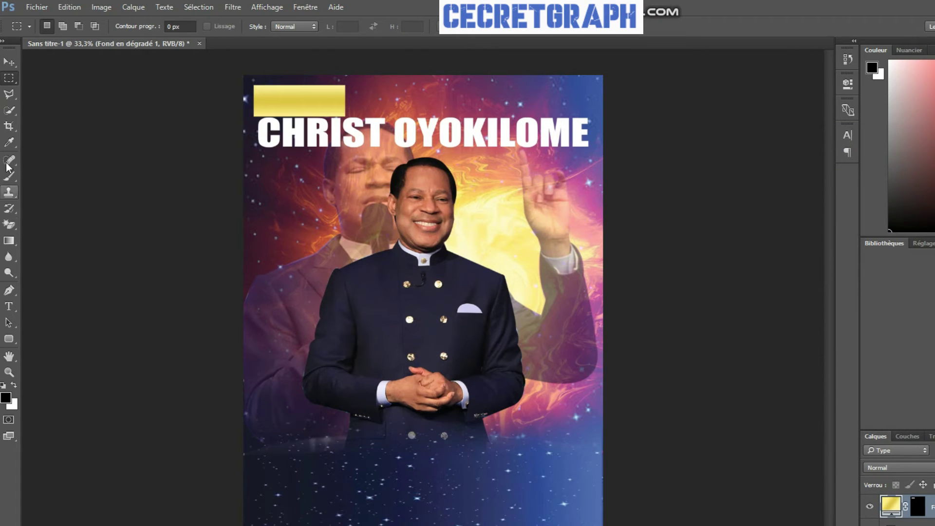
Step: Type PASTOR on the canvas and scale it up to about 283% over the gold box
{"action": "left_click", "coordinate": [14, 308]}
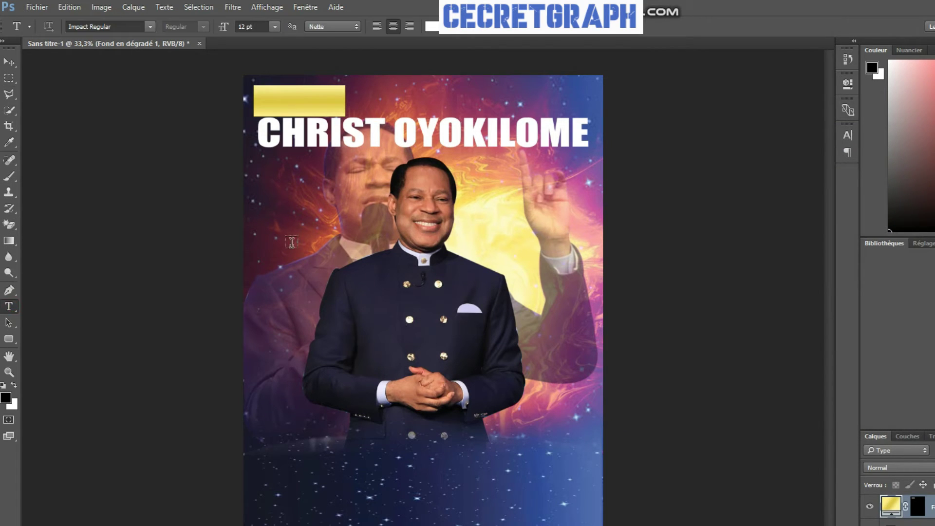
{"action": "left_click", "coordinate": [292, 242]}
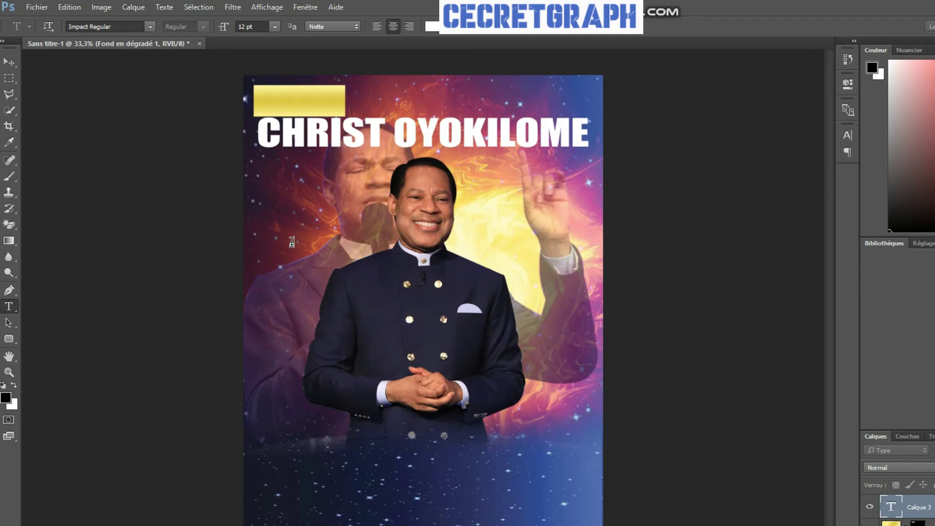
{"action": "type", "text": "PASTOR"}
{"action": "left_click", "coordinate": [8, 61]}
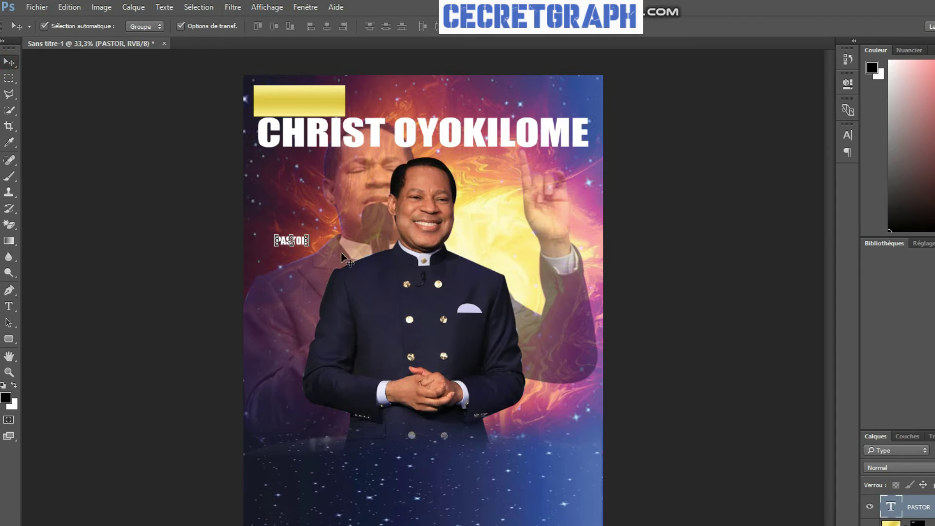
{"action": "mouse_move", "coordinate": [307, 246]}
{"action": "left_mouse_down"}
{"action": "mouse_move", "coordinate": [355, 286]}
{"action": "mouse_move", "coordinate": [329, 105]}
{"action": "mouse_move", "coordinate": [339, 91]}
{"action": "left_mouse_up"}
{"action": "left_click", "coordinate": [573, 30]}
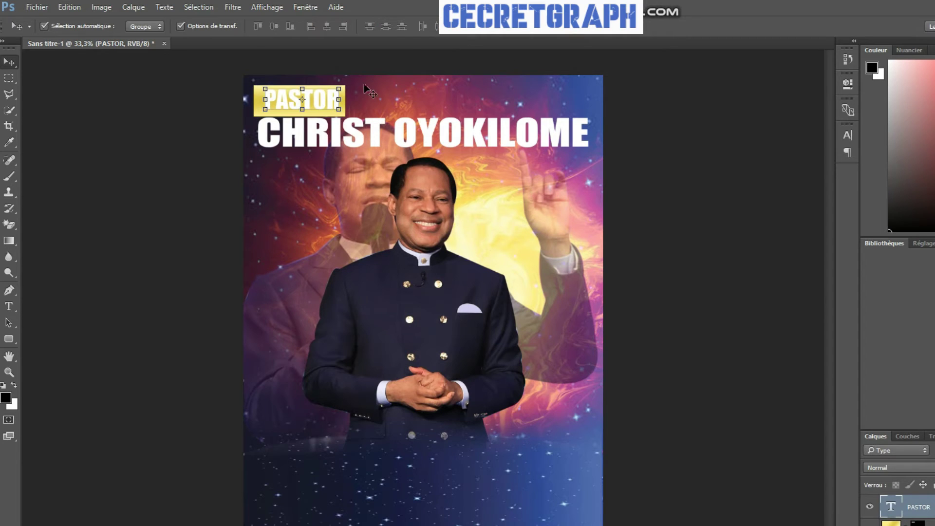
Step: Recolour the PASTOR letters dark blue 364e9f, sampled from the starry background
{"action": "left_click_drag", "start_coordinate": [324, 102], "coordinate": [324, 104]}
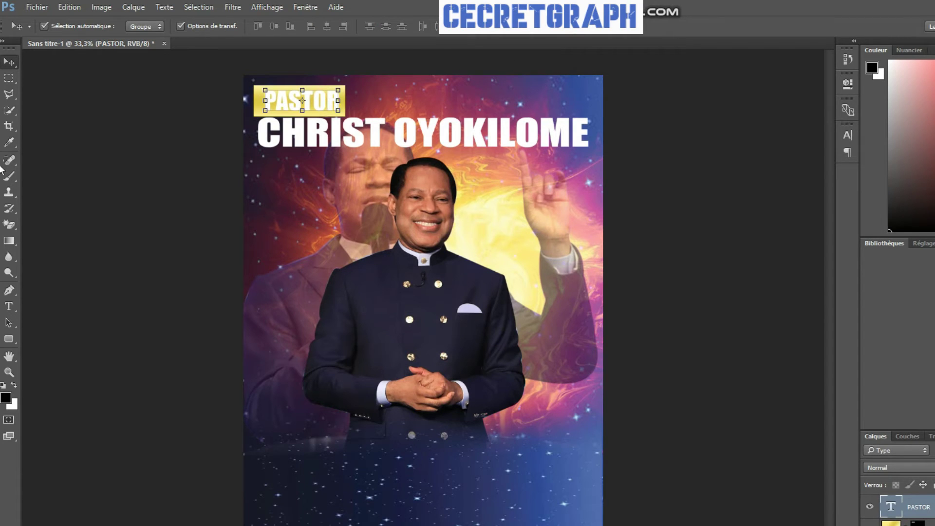
{"action": "left_click", "coordinate": [8, 306]}
{"action": "left_click", "coordinate": [263, 100]}
{"action": "left_click_drag", "start_coordinate": [264, 100], "coordinate": [366, 104]}
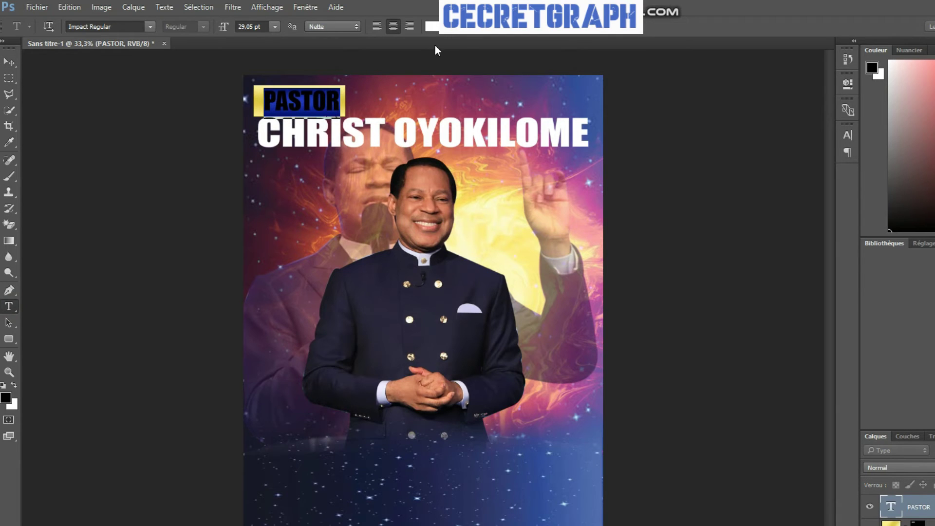
{"action": "left_click", "coordinate": [432, 27]}
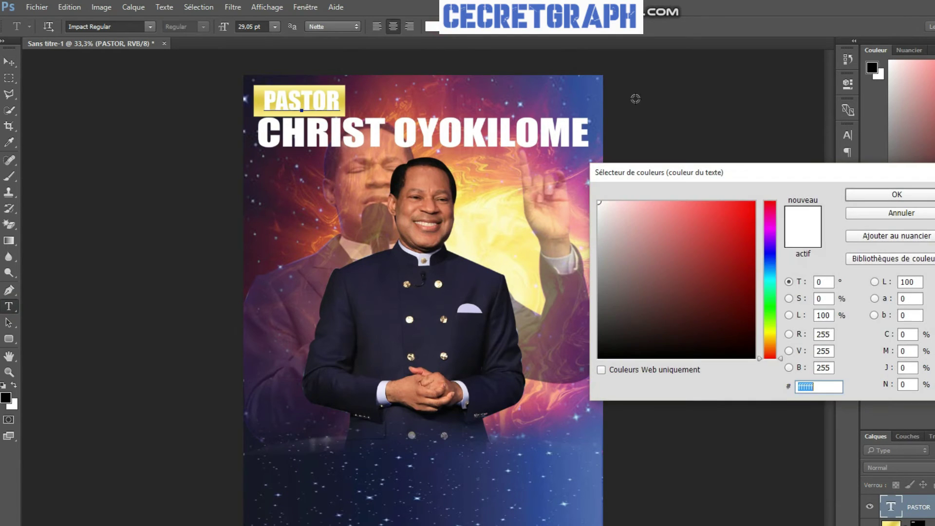
{"action": "left_click", "coordinate": [595, 93]}
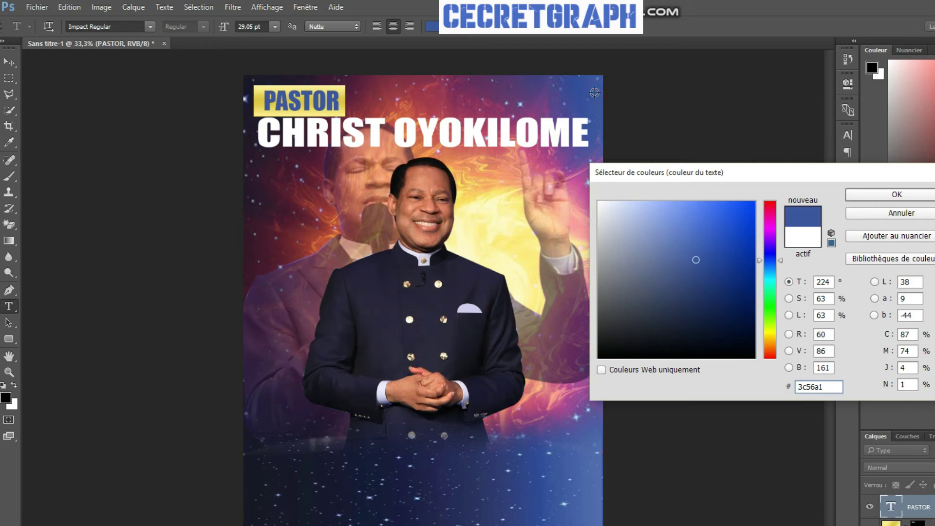
{"action": "left_click", "coordinate": [498, 518]}
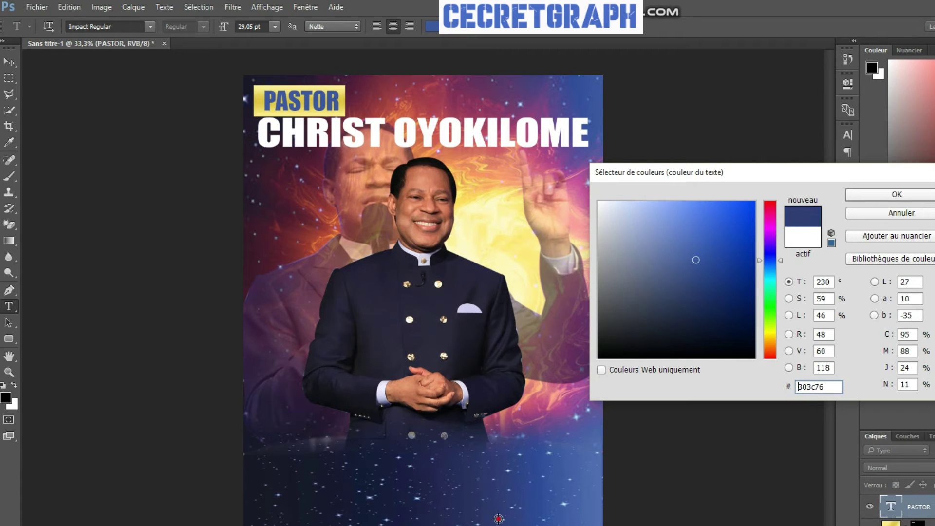
{"action": "left_click", "coordinate": [578, 87]}
{"action": "left_click", "coordinate": [587, 96]}
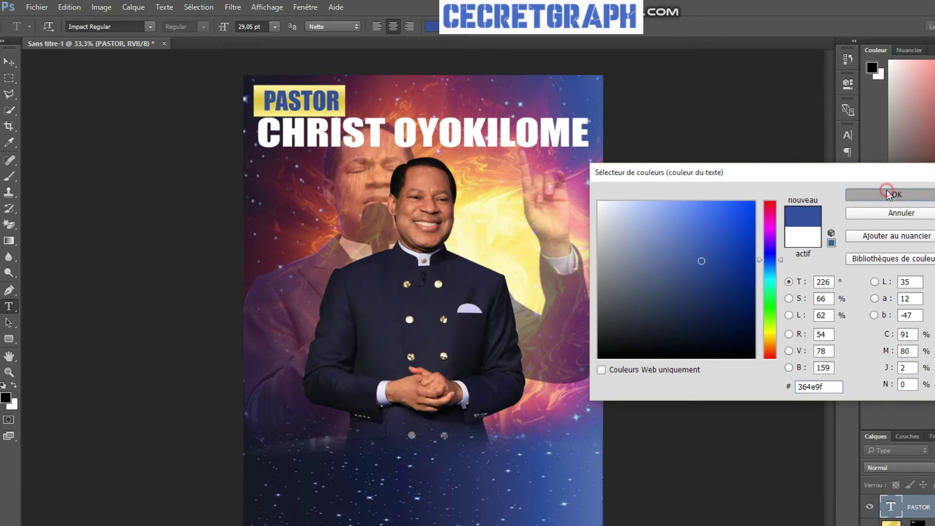
{"action": "left_click", "coordinate": [887, 195]}
{"action": "left_click", "coordinate": [529, 32]}
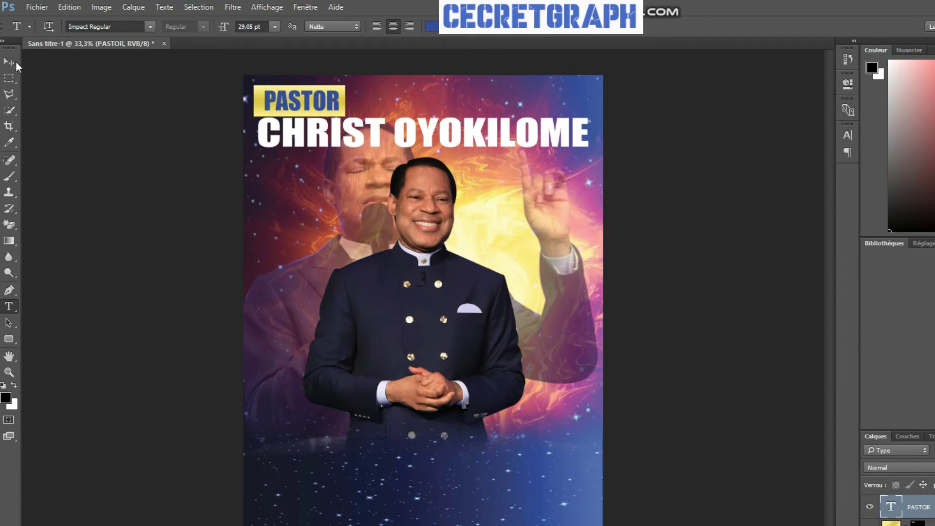
Step: Nudge the CHRIST OYOKILOME title down one step with the Down arrow key
{"action": "left_click", "coordinate": [9, 62]}
{"action": "left_click", "coordinate": [448, 131]}
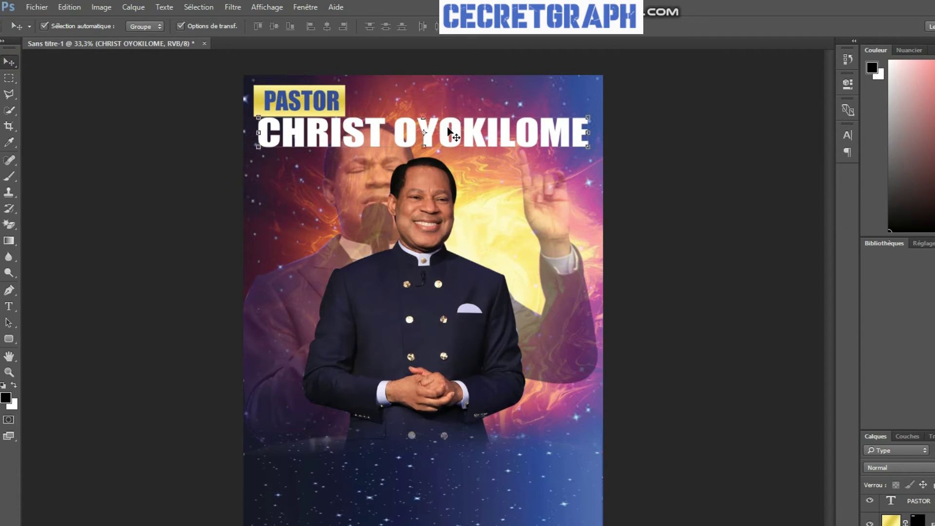
{"action": "key", "text": "Down"}
{"action": "key", "text": "Down"}
{"action": "key", "text": "Down"}
{"action": "key", "text": "Down"}
{"action": "key", "text": "Down"}
{"action": "key", "text": "Down"}
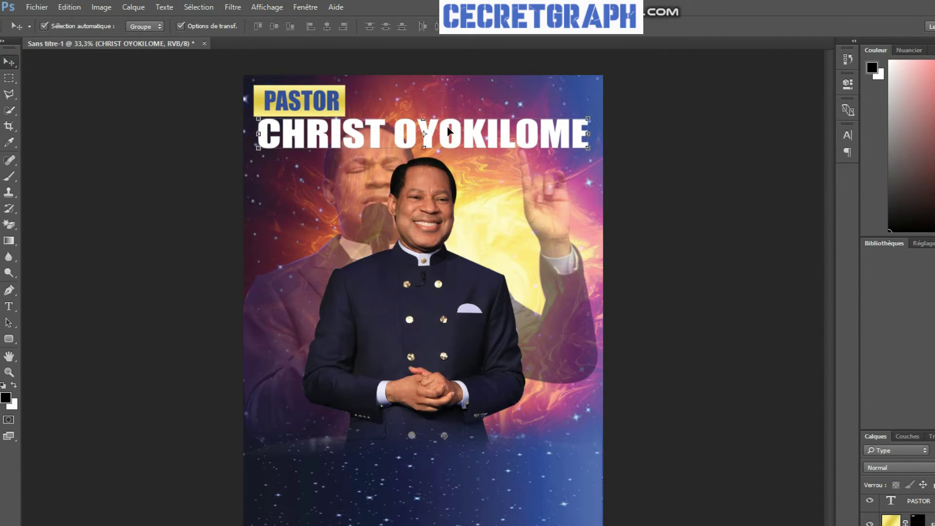
{"action": "left_click", "coordinate": [655, 158]}
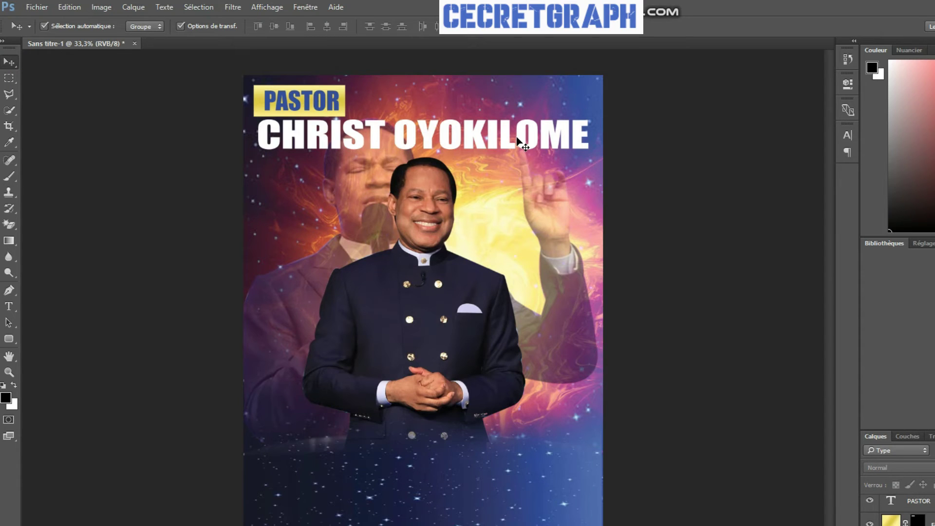
{"action": "left_click", "coordinate": [492, 141]}
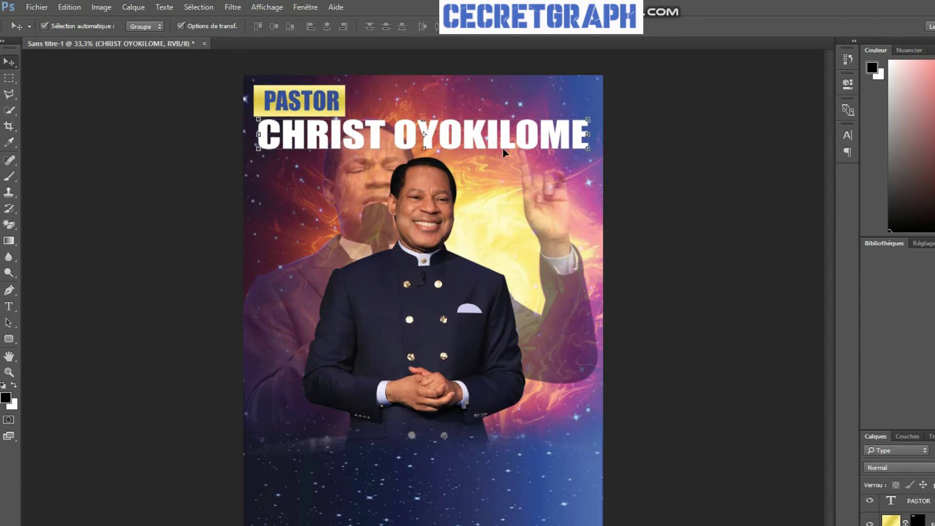
Step: Turn on Incrustation en dégradé for the title in Layer Style and open its gradient
{"action": "left_click", "coordinate": [850, 460]}
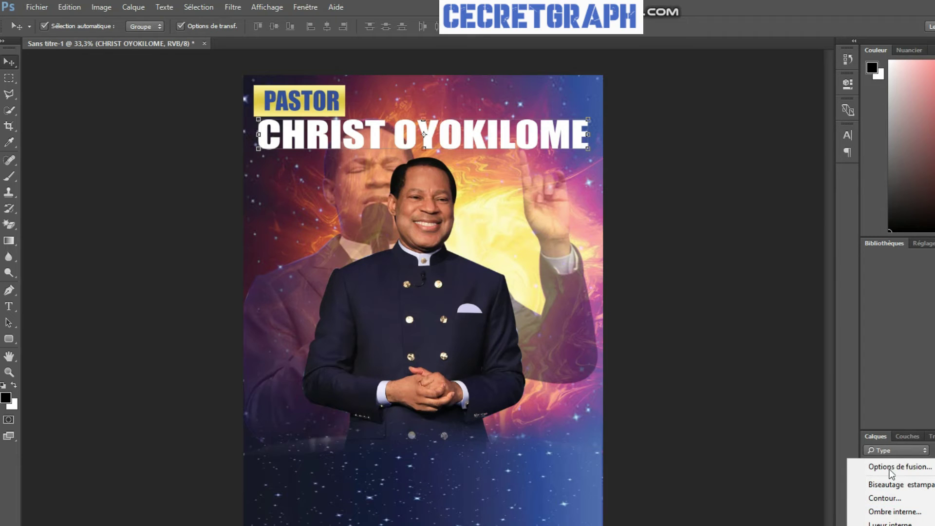
{"action": "left_click", "coordinate": [890, 468]}
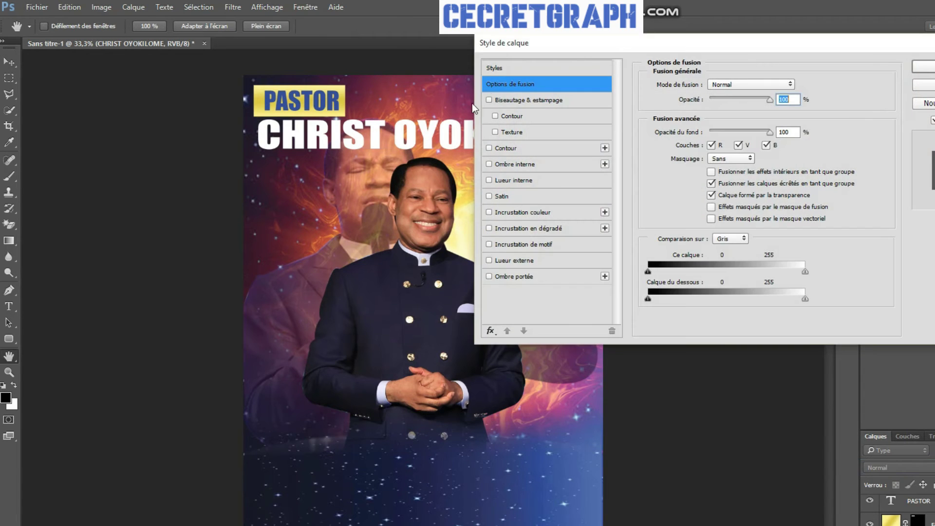
{"action": "left_click", "coordinate": [489, 228]}
{"action": "left_click_drag", "start_coordinate": [563, 43], "coordinate": [677, 41]}
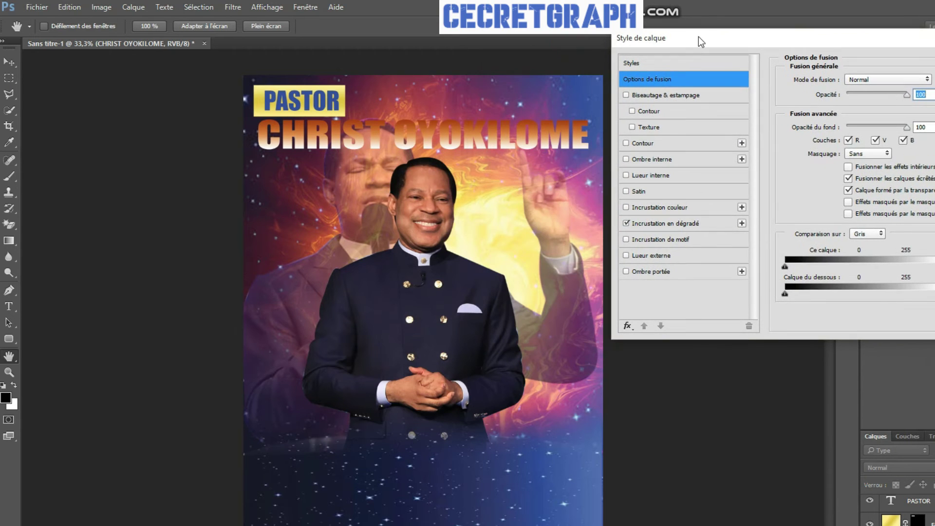
{"action": "left_click", "coordinate": [662, 224]}
{"action": "left_click", "coordinate": [876, 109]}
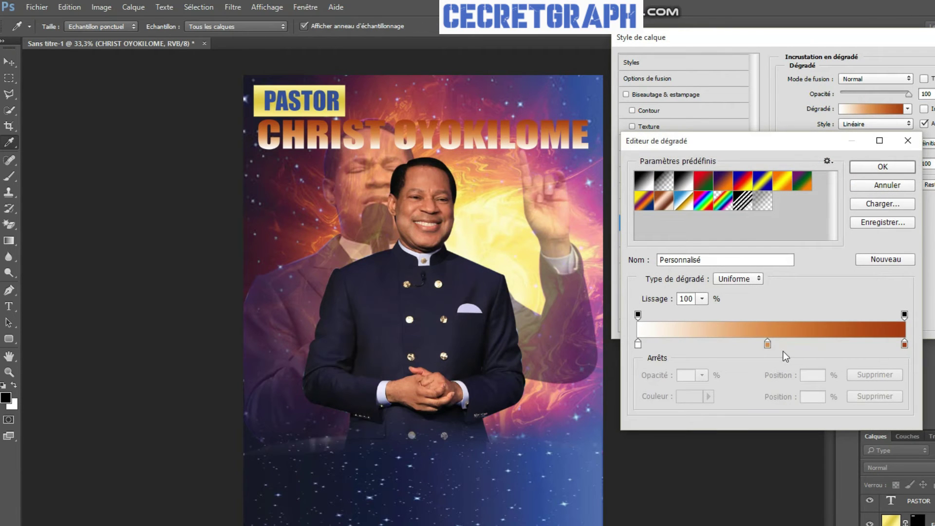
Step: Set a yellow end stop, pale yellow at 57%, white from 22%, opacity stop 12%
{"action": "double_click", "coordinate": [904, 345]}
{"action": "left_click", "coordinate": [510, 249]}
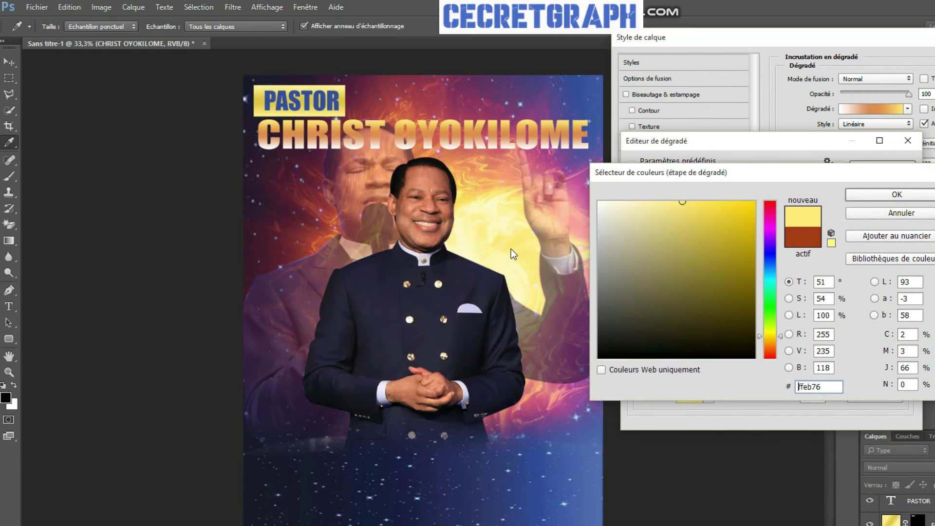
{"action": "left_click", "coordinate": [896, 194]}
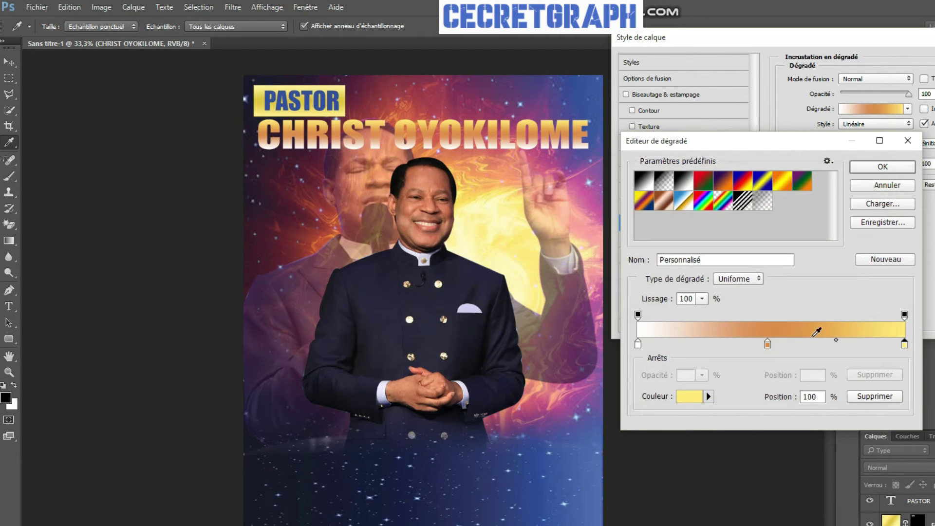
{"action": "double_click", "coordinate": [767, 344]}
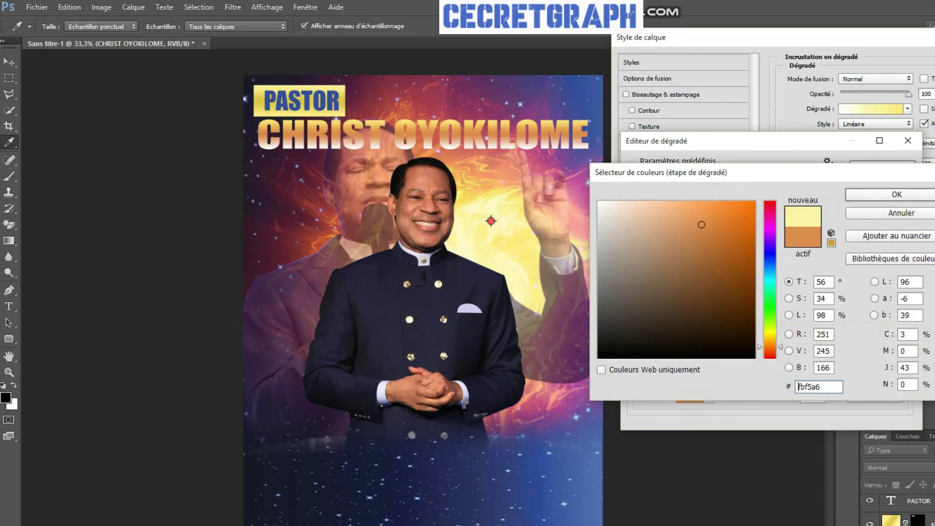
{"action": "left_click", "coordinate": [491, 221]}
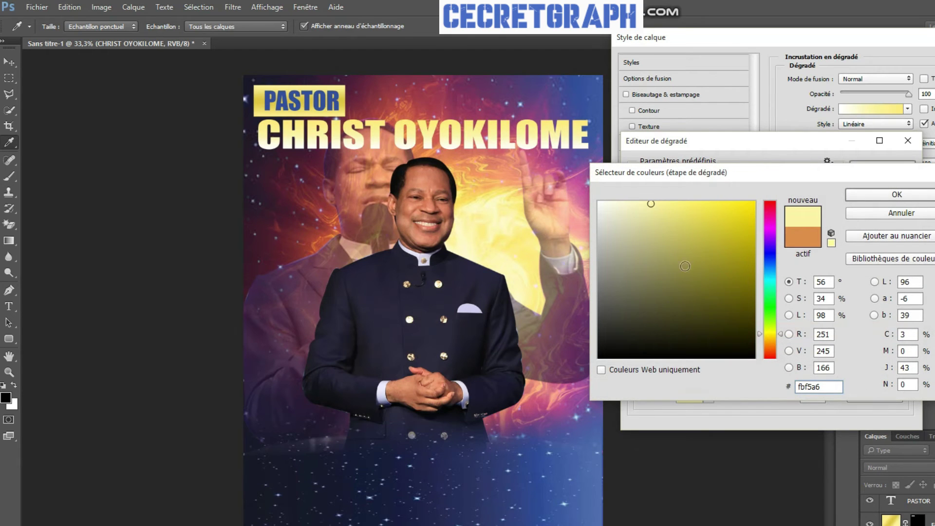
{"action": "left_click", "coordinate": [907, 196]}
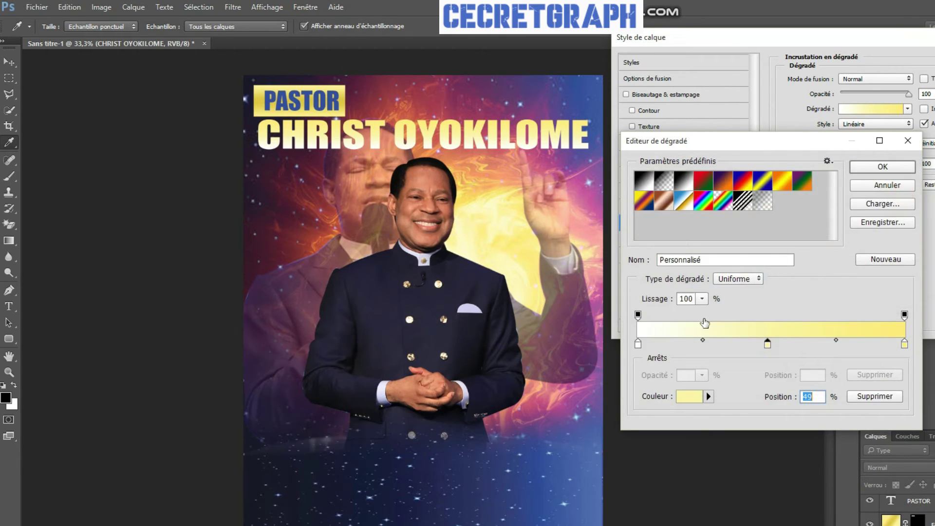
{"action": "left_click_drag", "start_coordinate": [767, 344], "coordinate": [804, 344]}
{"action": "left_click_drag", "start_coordinate": [638, 315], "coordinate": [671, 315]}
{"action": "left_click_drag", "start_coordinate": [638, 343], "coordinate": [696, 343]}
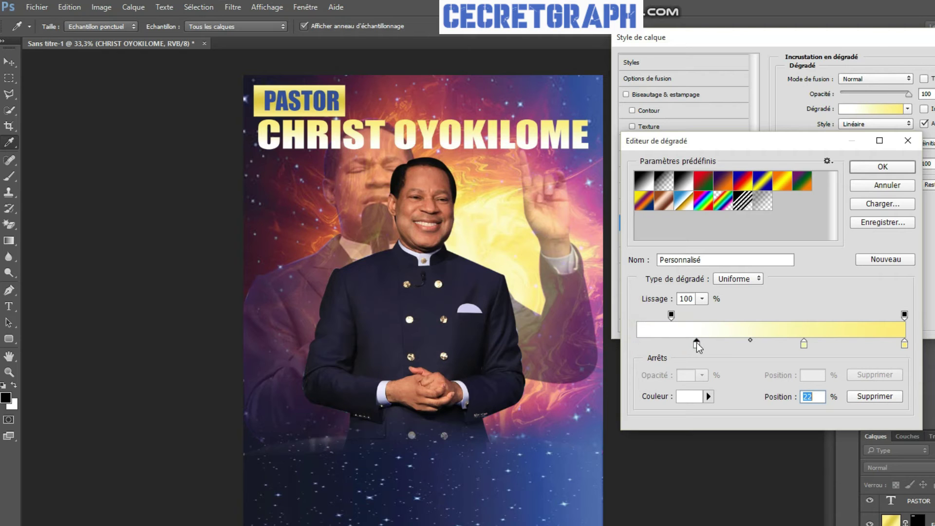
Step: Accept the edited gradient at 90° and apply the overlay to the title
{"action": "left_click", "coordinate": [895, 168]}
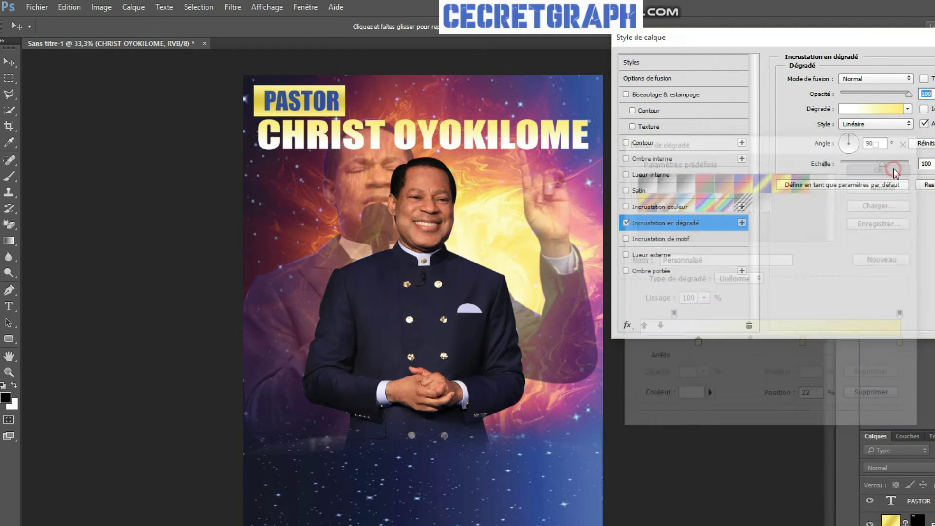
{"action": "left_click", "coordinate": [924, 109]}
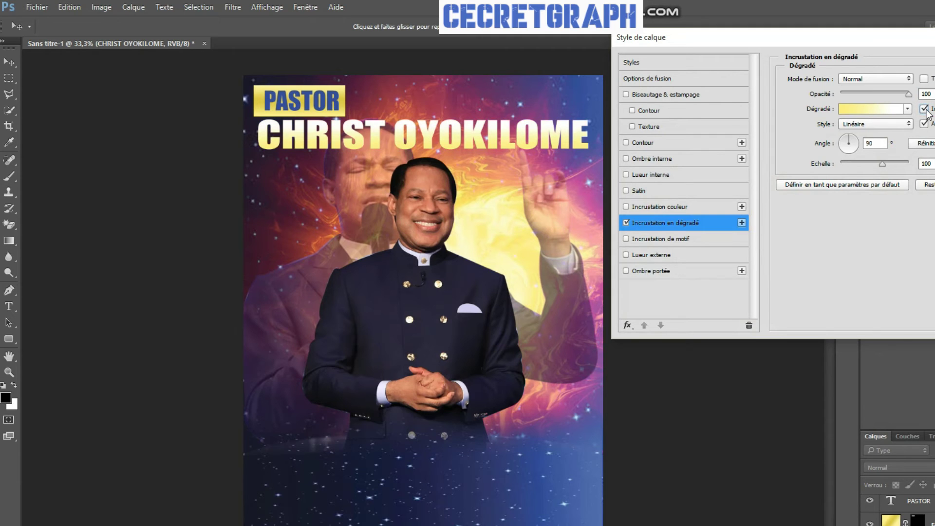
{"action": "left_click", "coordinate": [924, 109]}
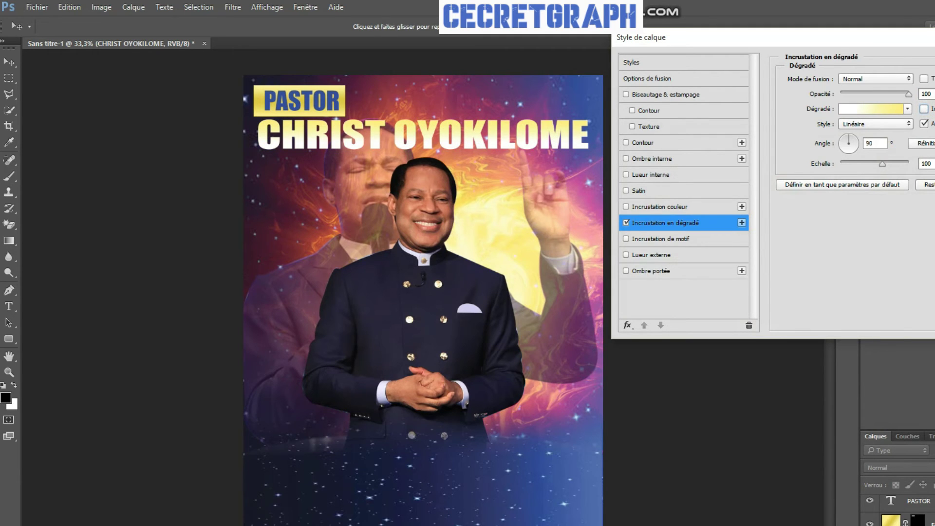
{"action": "left_click_drag", "start_coordinate": [925, 37], "coordinate": [606, 177]}
{"action": "left_click", "coordinate": [740, 200]}
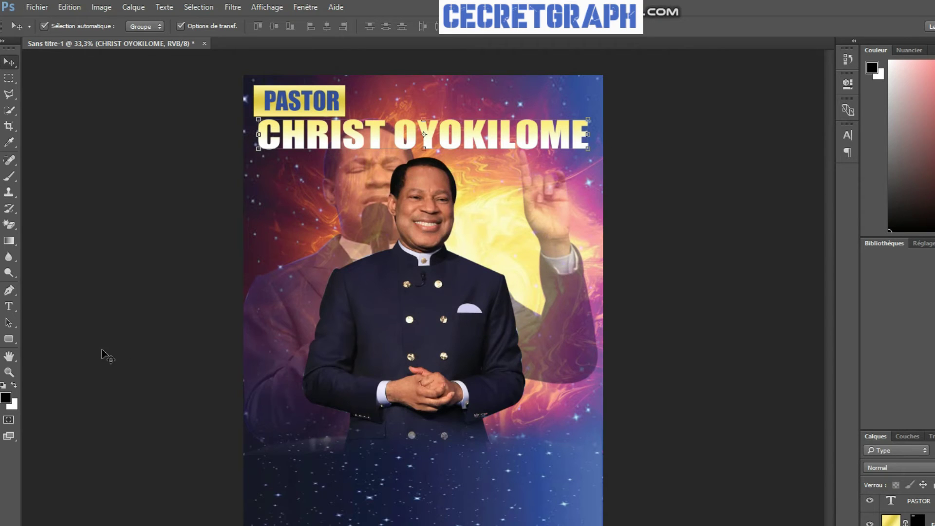
Step: Place the 'glow light effect 2' image from Explorer into the poster
{"action": "left_click", "coordinate": [92, 234]}
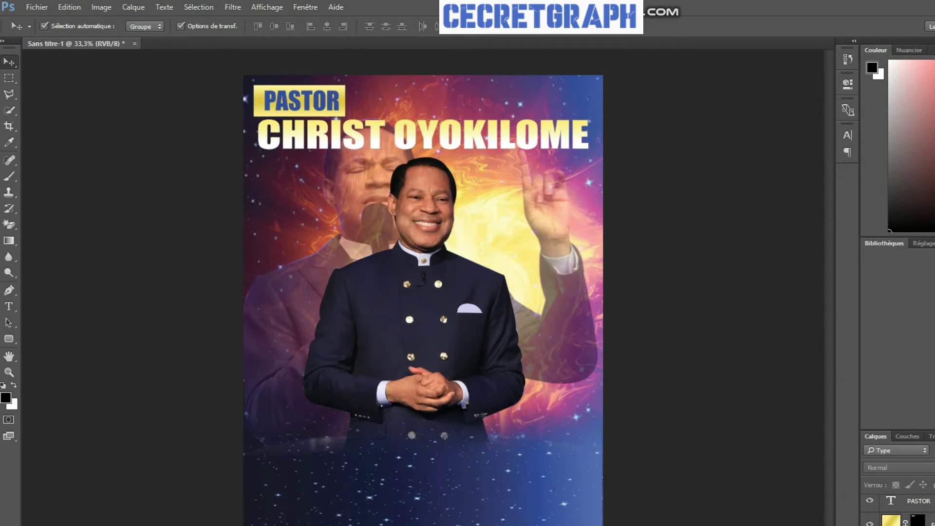
{"action": "left_click", "coordinate": [254, 523]}
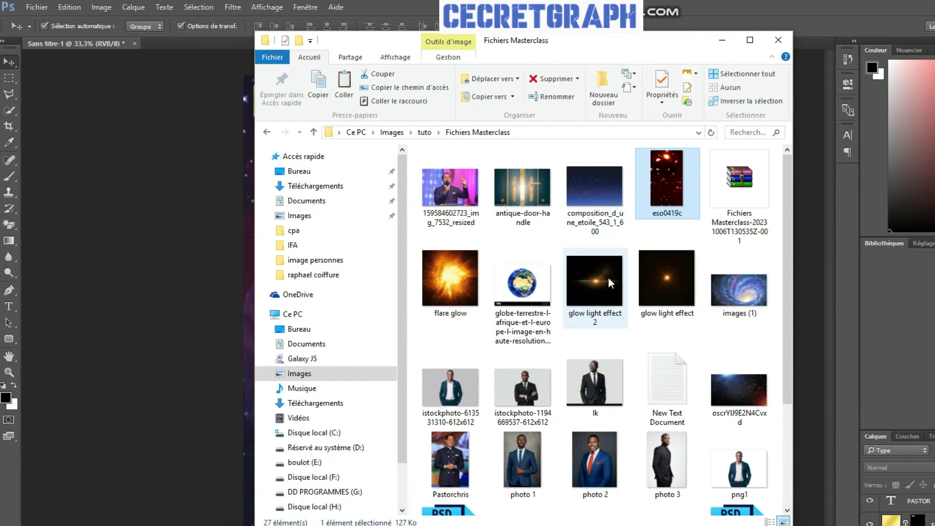
{"action": "left_click_drag", "start_coordinate": [609, 278], "coordinate": [177, 372]}
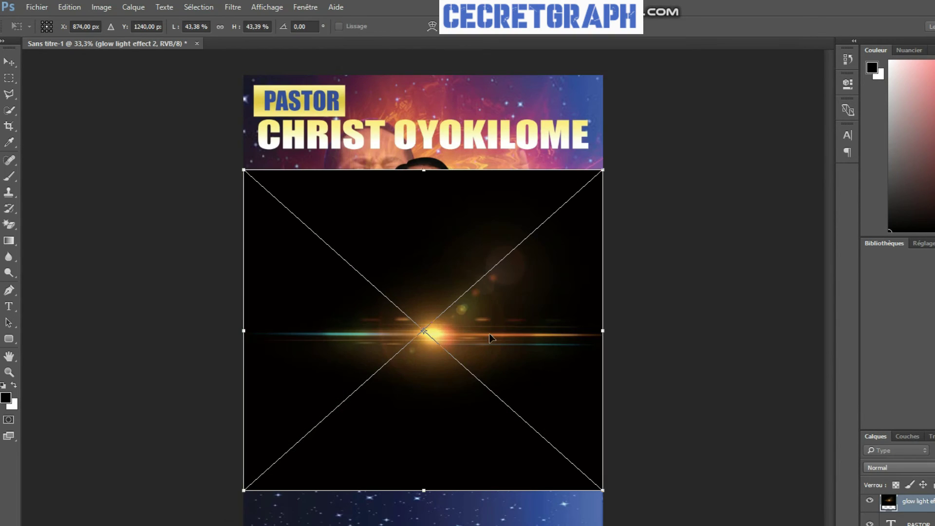
{"action": "left_click_drag", "start_coordinate": [468, 325], "coordinate": [489, 204]}
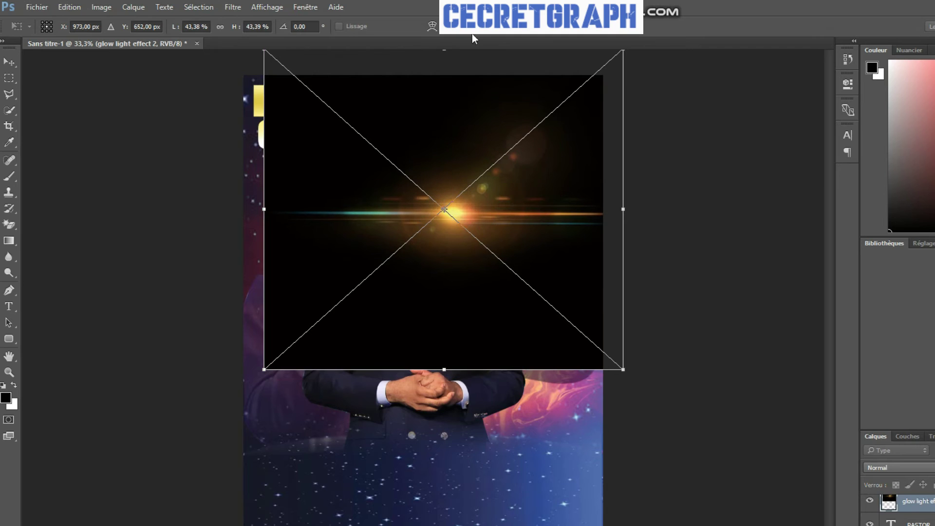
{"action": "key", "text": "Return"}
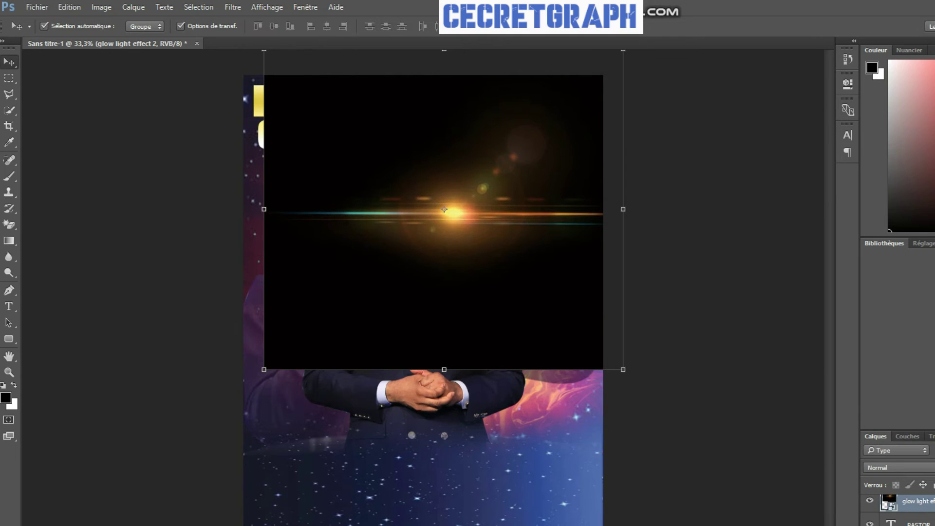
Step: Blend the glow in Eclaircir mode with its streak just under PASTOR
{"action": "left_click", "coordinate": [932, 469]}
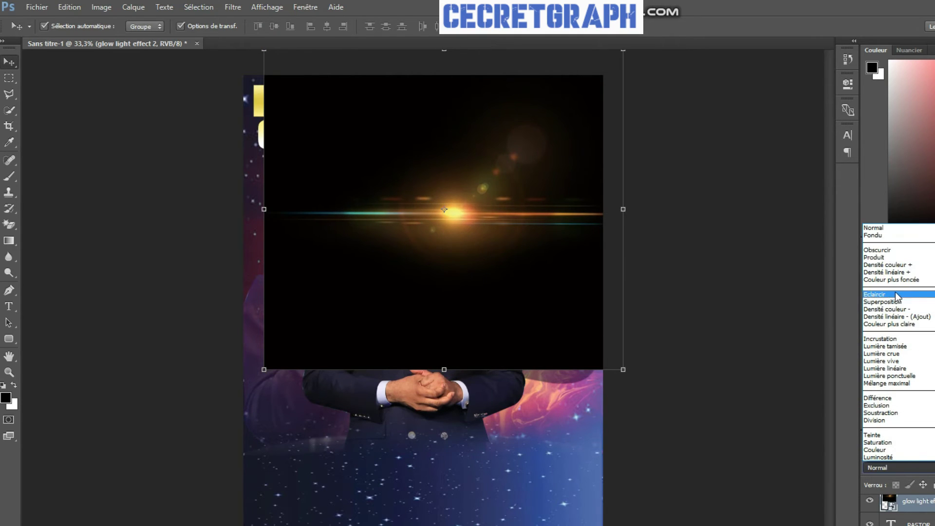
{"action": "left_click", "coordinate": [898, 297]}
{"action": "mouse_move", "coordinate": [453, 212]}
{"action": "left_mouse_down"}
{"action": "mouse_move", "coordinate": [347, 106]}
{"action": "mouse_move", "coordinate": [341, 117]}
{"action": "left_mouse_up"}
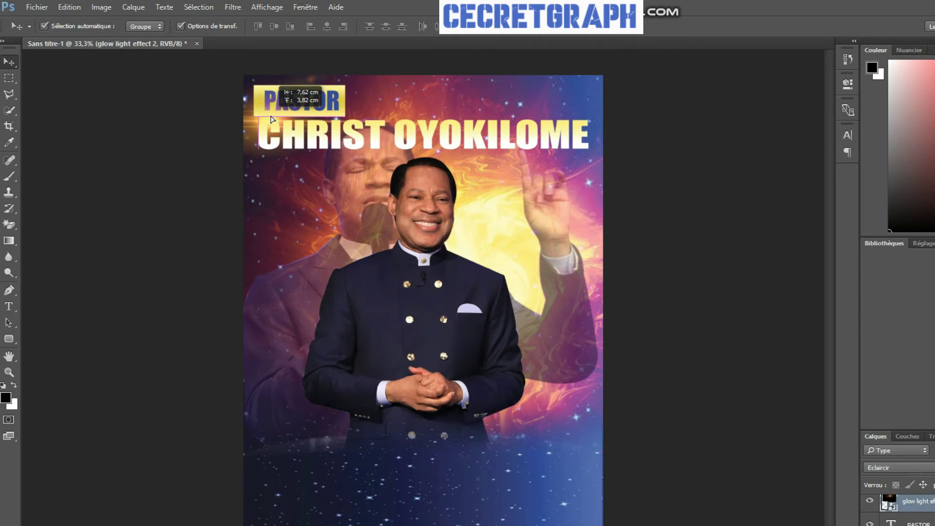
{"action": "mouse_move", "coordinate": [342, 117]}
{"action": "left_mouse_down"}
{"action": "mouse_move", "coordinate": [413, 126]}
{"action": "mouse_move", "coordinate": [323, 111]}
{"action": "left_mouse_up"}
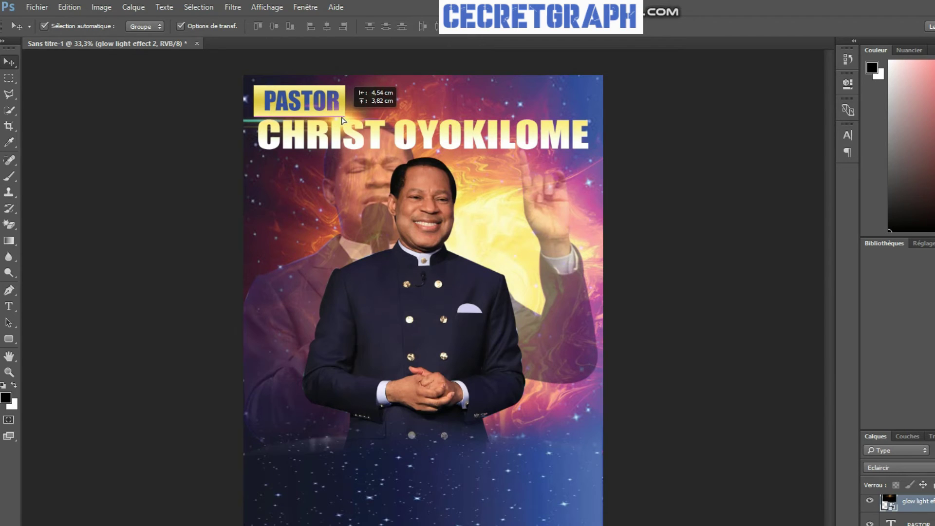
{"action": "left_click_drag", "start_coordinate": [323, 111], "coordinate": [333, 116]}
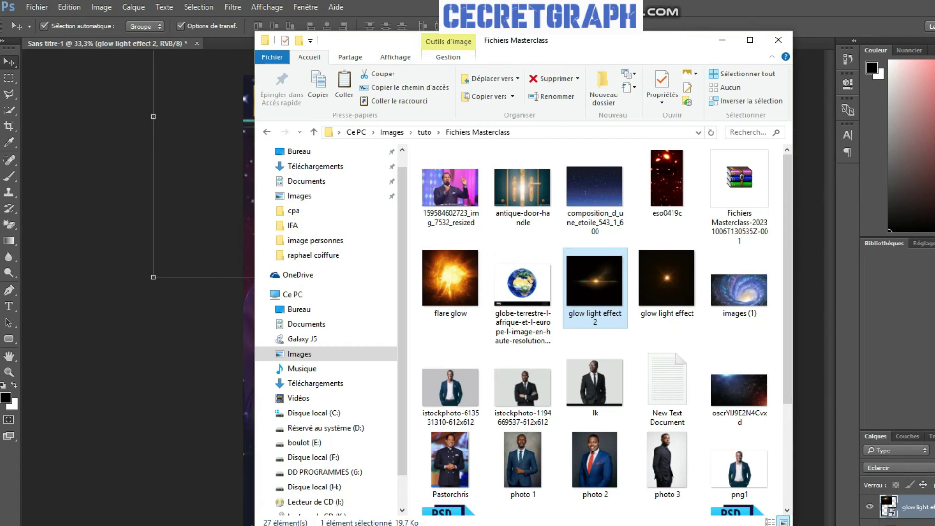
Step: Place the 'glow light effect' image from Explorer into the poster
{"action": "left_click", "coordinate": [361, 525]}
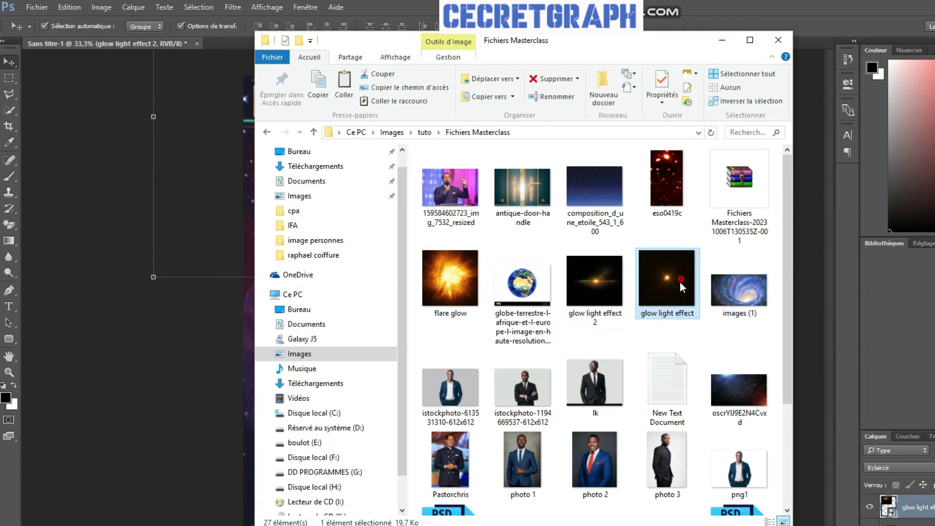
{"action": "left_click_drag", "start_coordinate": [681, 278], "coordinate": [191, 355]}
{"action": "key", "text": "Return"}
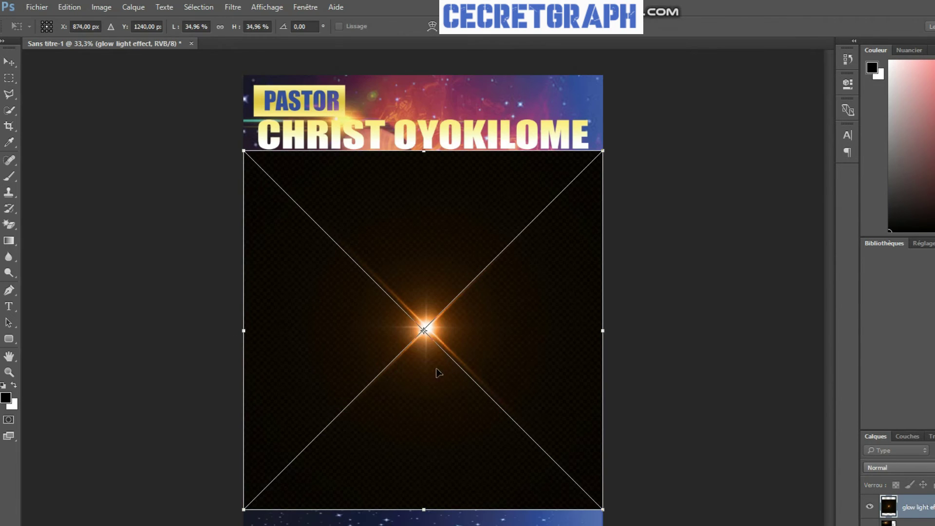
Step: Blend it in Eclaircir mode and set its star glint on PASTOR's lower-left corner
{"action": "left_click", "coordinate": [912, 468]}
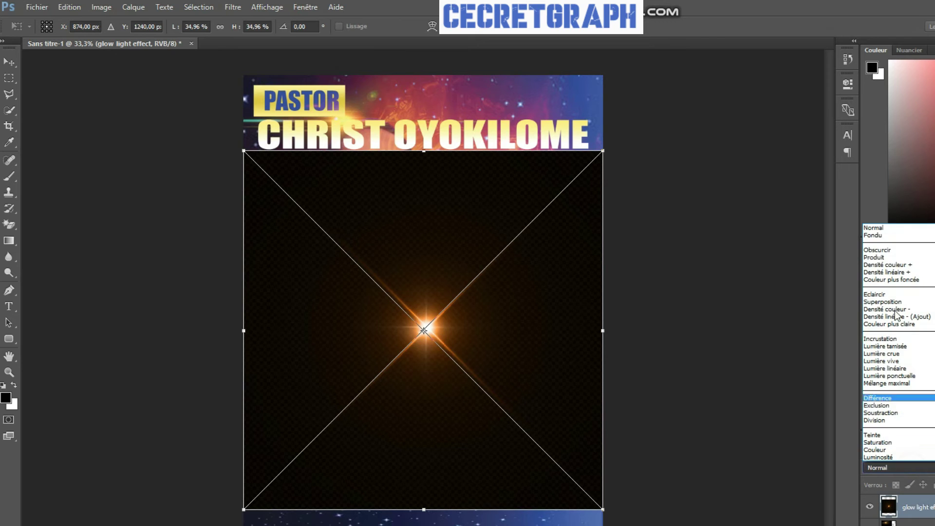
{"action": "left_click", "coordinate": [891, 300]}
{"action": "left_click_drag", "start_coordinate": [437, 328], "coordinate": [579, 118]}
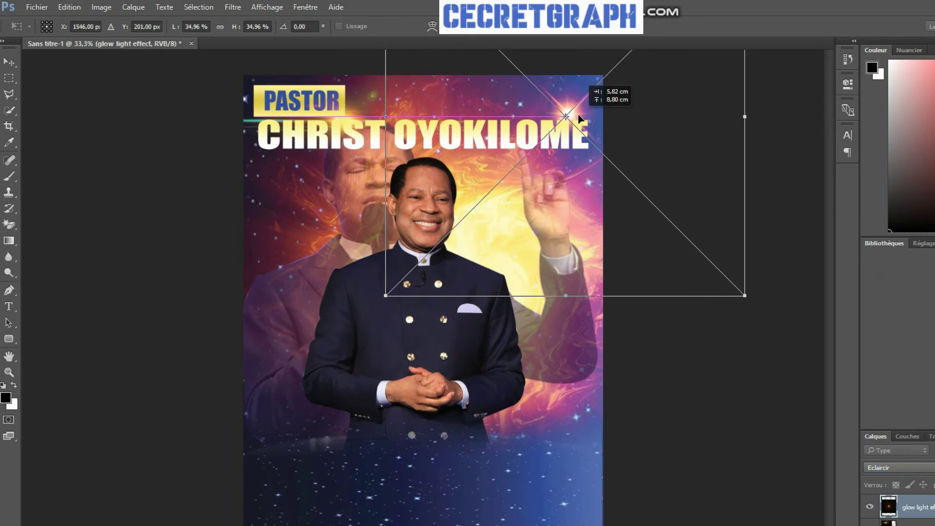
{"action": "mouse_move", "coordinate": [579, 118]}
{"action": "left_mouse_down"}
{"action": "mouse_move", "coordinate": [334, 111]}
{"action": "mouse_move", "coordinate": [413, 120]}
{"action": "mouse_move", "coordinate": [280, 120]}
{"action": "left_mouse_up"}
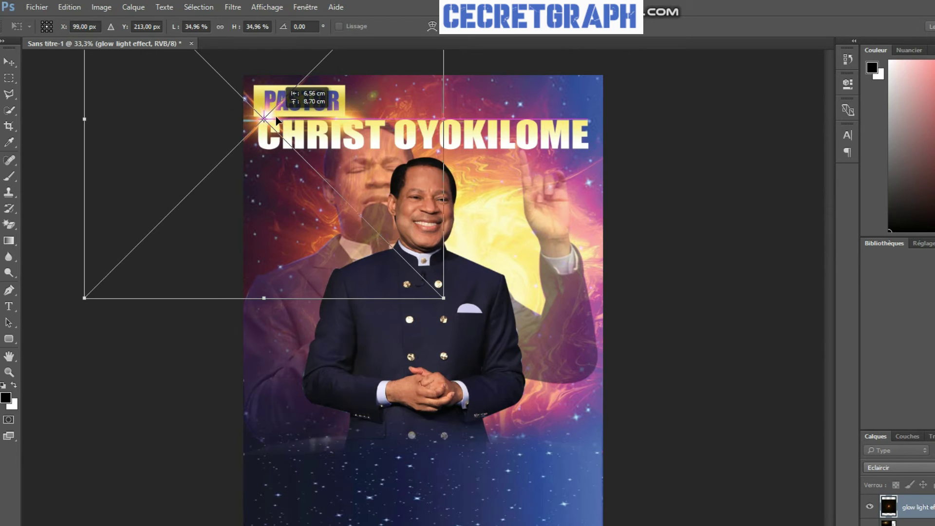
{"action": "left_click", "coordinate": [8, 62]}
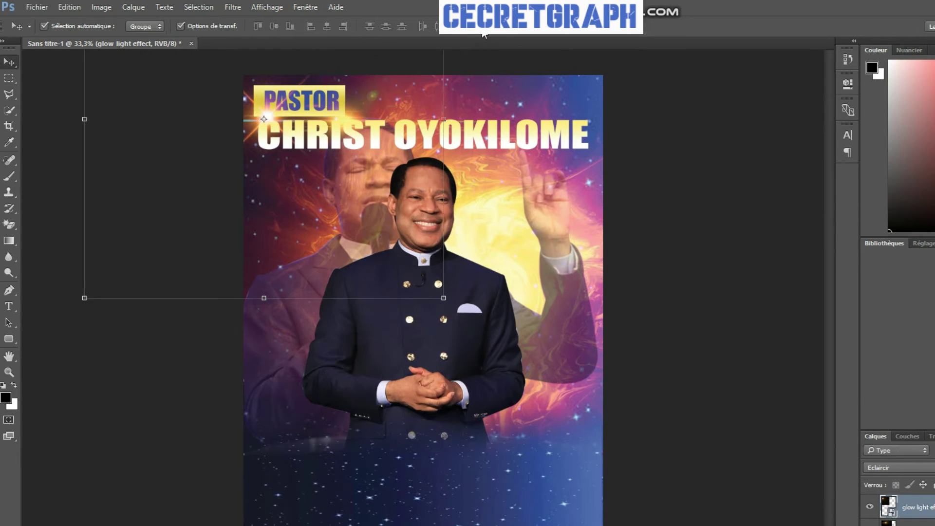
{"action": "left_click", "coordinate": [664, 228]}
Step: Skew the CHRIST OYOKILOME title to about -14.4° and nudge it slightly left and up
{"action": "left_click", "coordinate": [491, 133]}
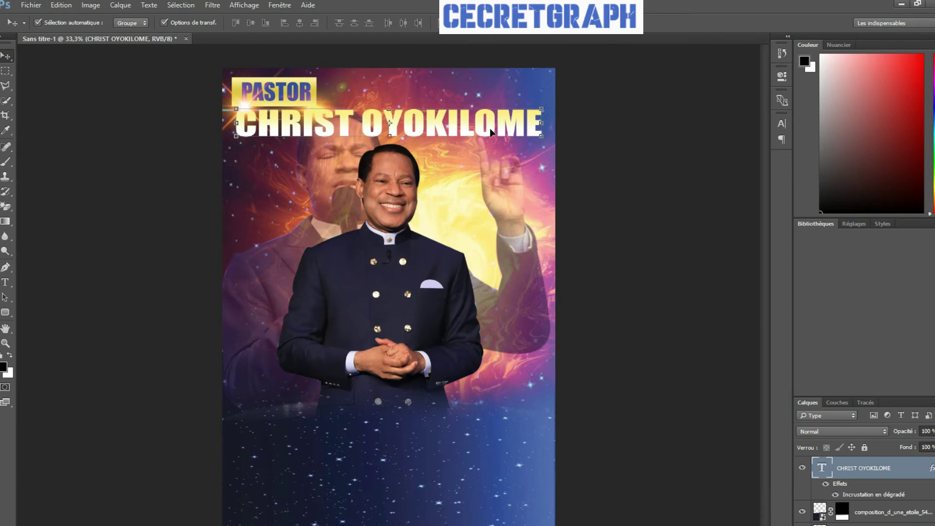
{"action": "key", "text": "ctrl"}
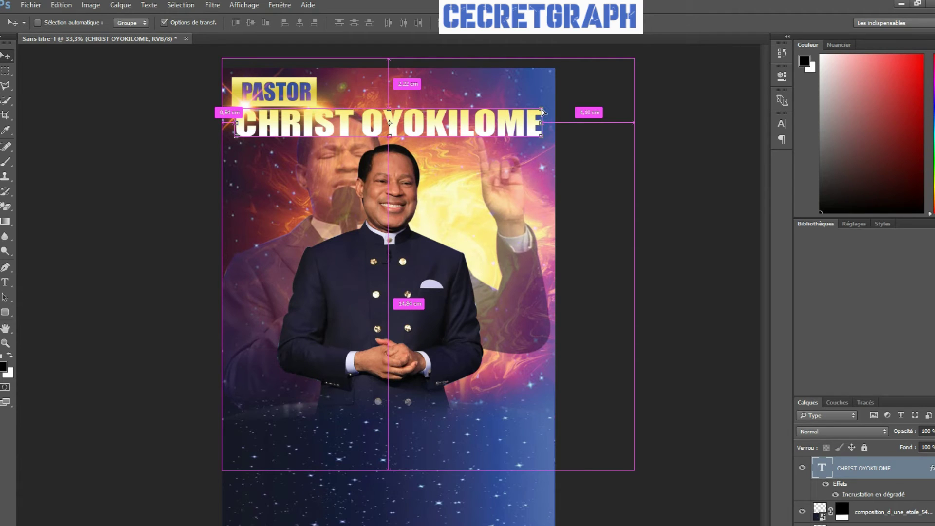
{"action": "left_click_drag", "start_coordinate": [543, 111], "coordinate": [554, 112]}
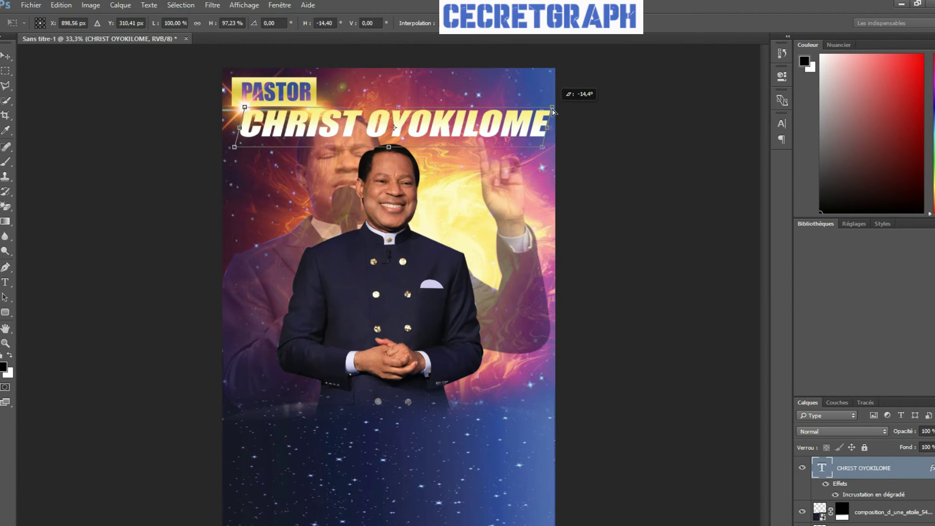
{"action": "key", "text": "Left"}
{"action": "key", "text": "Left"}
{"action": "key", "text": "Left"}
{"action": "key", "text": "Left"}
{"action": "key", "text": "Left"}
{"action": "key", "text": "Left"}
{"action": "key", "text": "Left"}
{"action": "key", "text": "Left"}
{"action": "key", "text": "Left"}
{"action": "key", "text": "Left"}
{"action": "key", "text": "Left"}
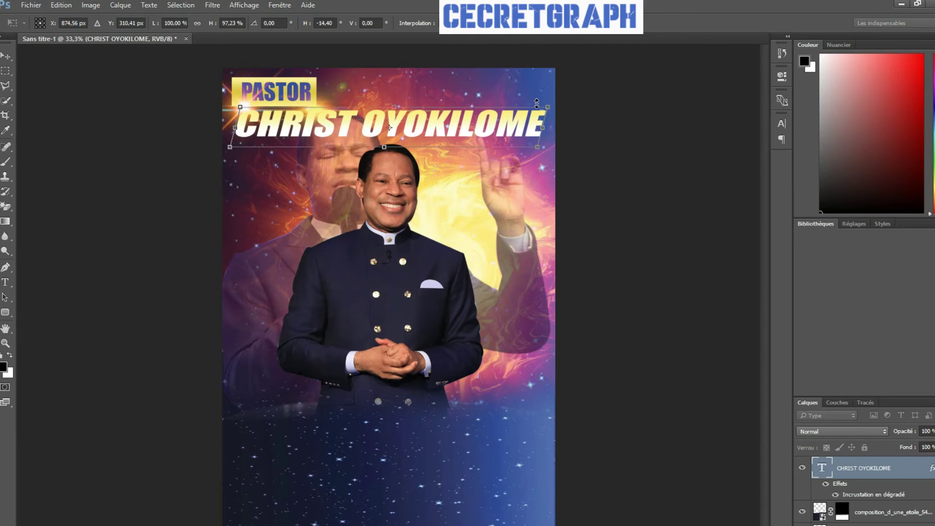
{"action": "key", "text": "Left"}
{"action": "key", "text": "Left"}
{"action": "key", "text": "Left"}
{"action": "key", "text": "Up"}
{"action": "key", "text": "Up"}
{"action": "key", "text": "Up"}
{"action": "key", "text": "Left"}
{"action": "key", "text": "Left"}
{"action": "key", "text": "Left"}
{"action": "key", "text": "Left"}
{"action": "key", "text": "Left"}
{"action": "key", "text": "Left"}
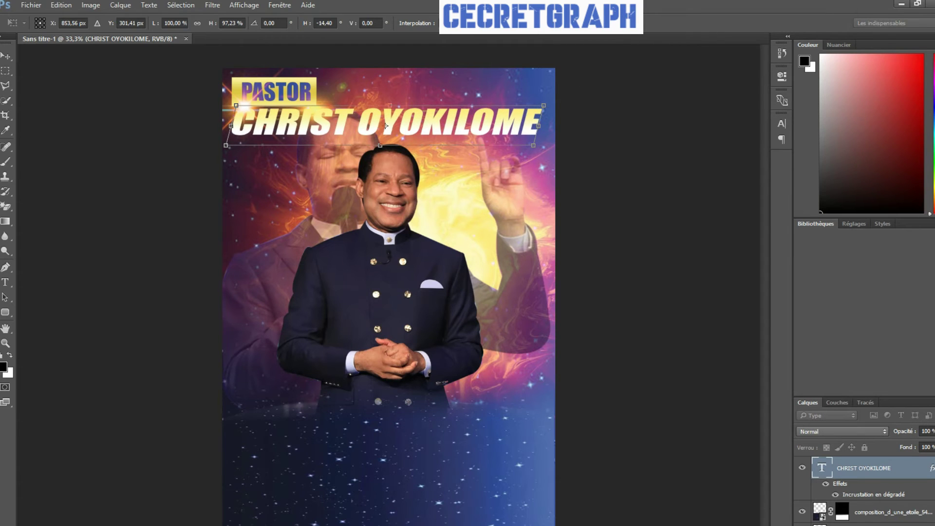
{"action": "key", "text": "Return"}
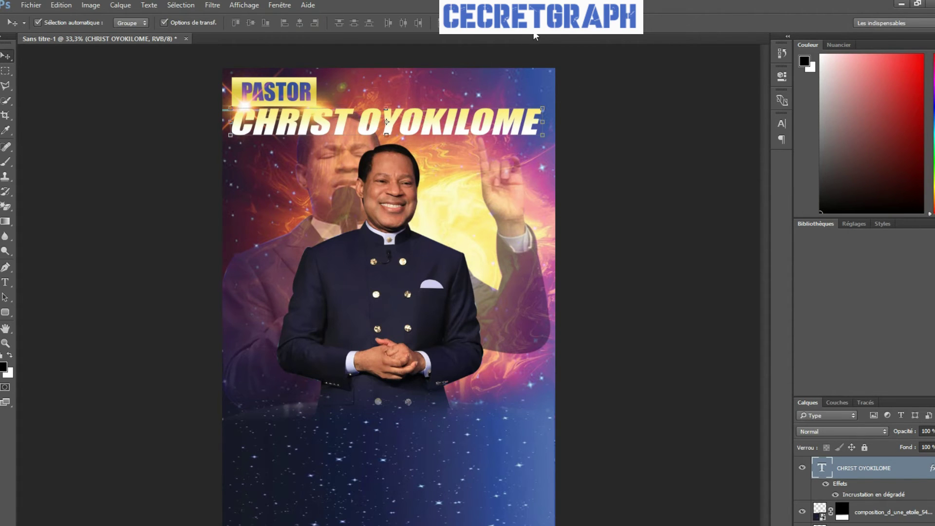
Step: Duplicate the star glint to the title's right end, above the raised hand
{"action": "left_click", "coordinate": [85, 82]}
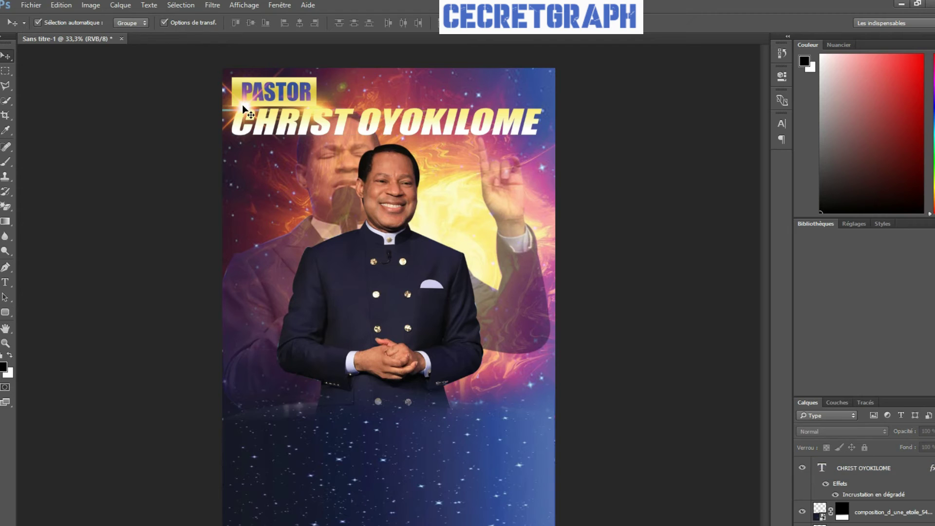
{"action": "left_click", "coordinate": [243, 107]}
{"action": "key", "text": "ctrl+t"}
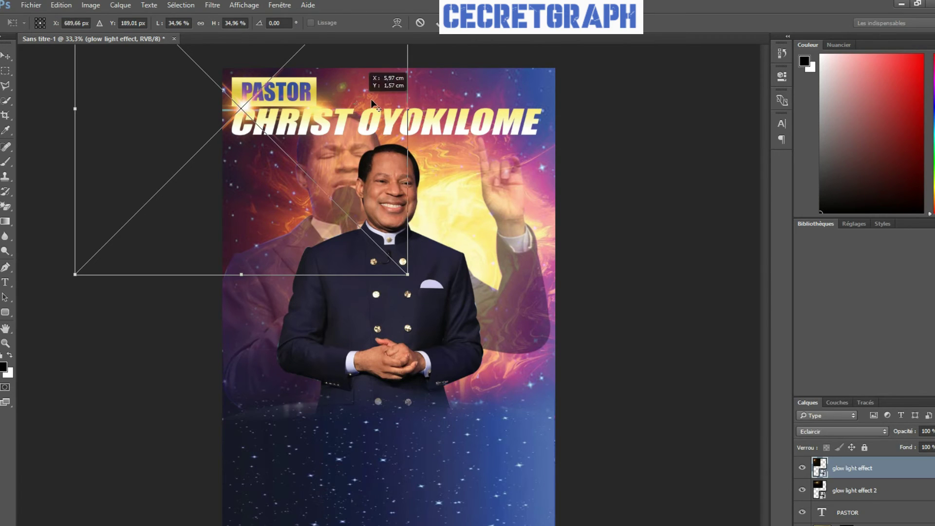
{"action": "key", "text": "Return"}
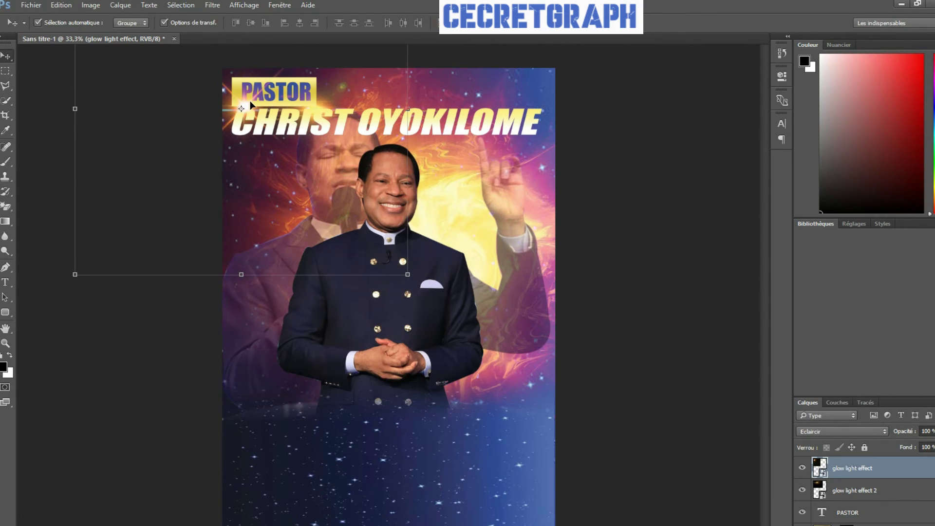
{"action": "mouse_move", "coordinate": [246, 102]}
{"action": "left_mouse_down"}
{"action": "mouse_move", "coordinate": [539, 105]}
{"action": "mouse_move", "coordinate": [484, 141]}
{"action": "left_mouse_up"}
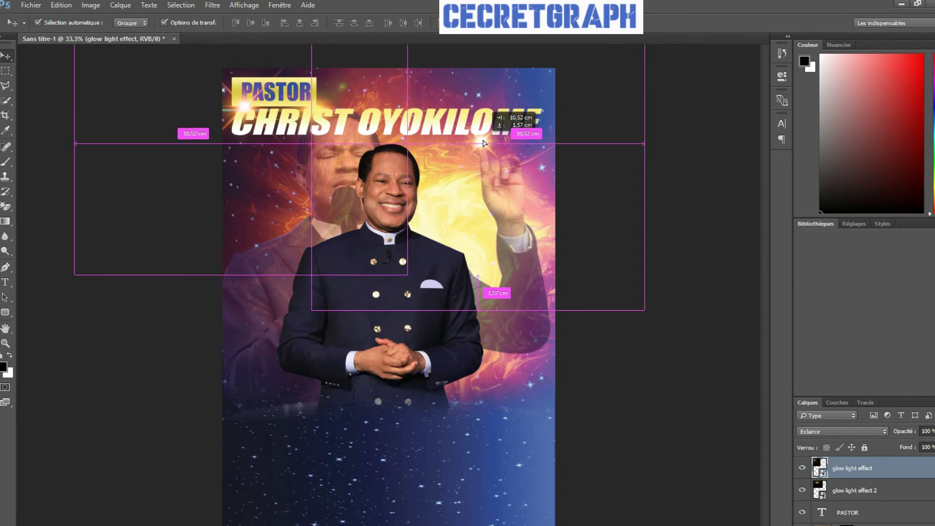
{"action": "left_click_drag", "start_coordinate": [484, 141], "coordinate": [483, 134]}
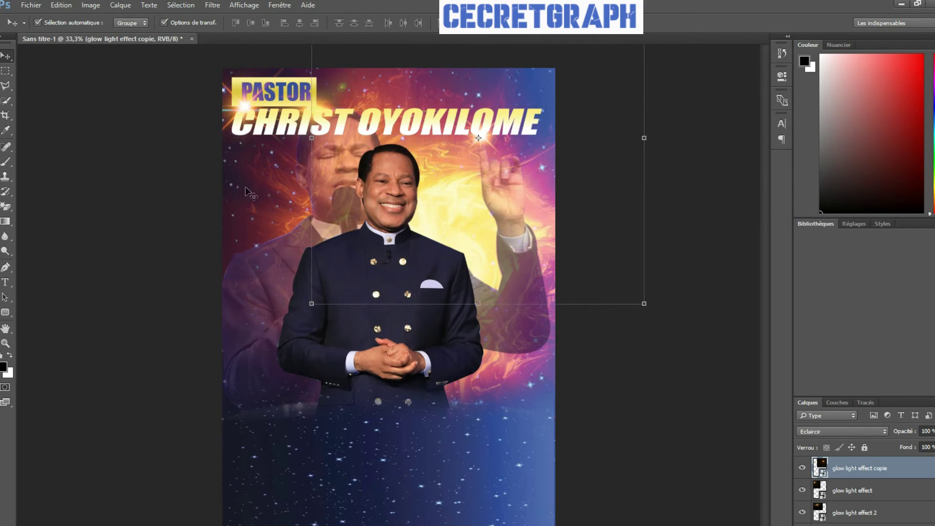
{"action": "left_click", "coordinate": [672, 166]}
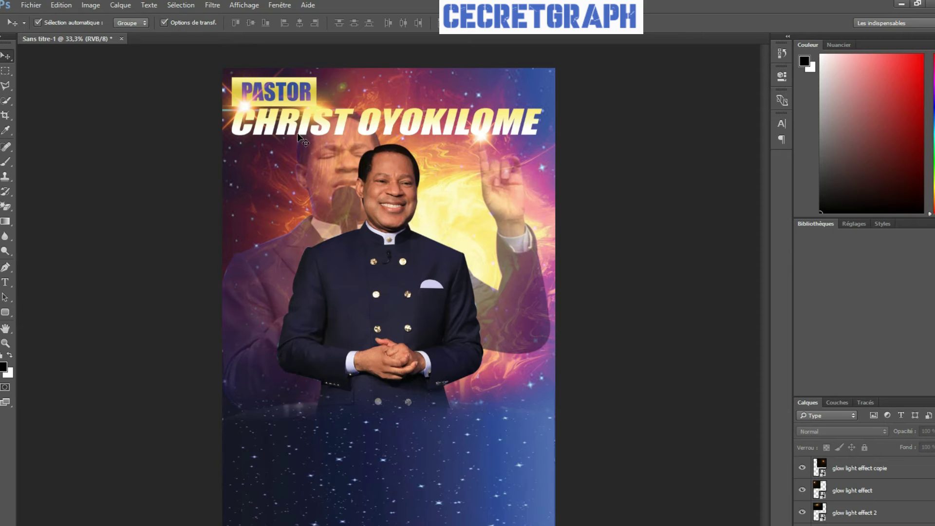
Step: Type a blue 7 below the pastor's clasped hands and enlarge it into a big numeral
{"action": "left_click", "coordinate": [6, 286]}
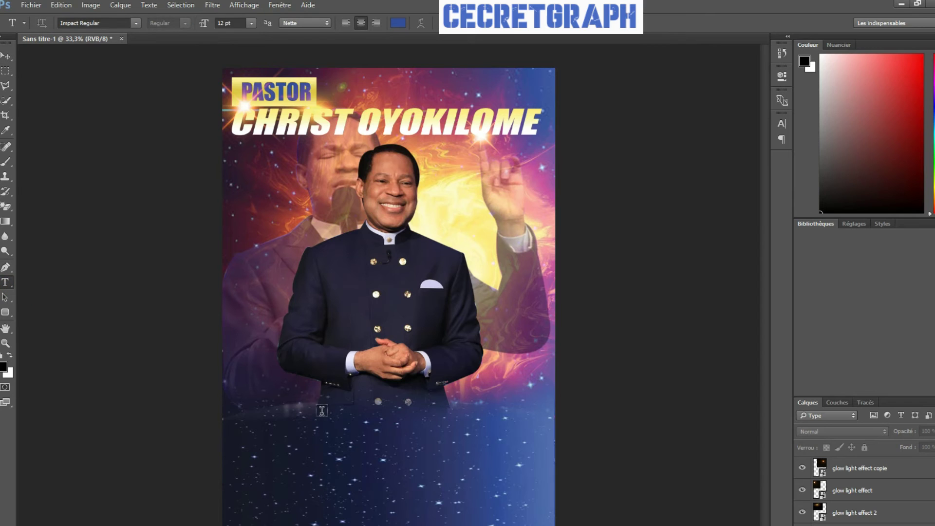
{"action": "left_click", "coordinate": [339, 420]}
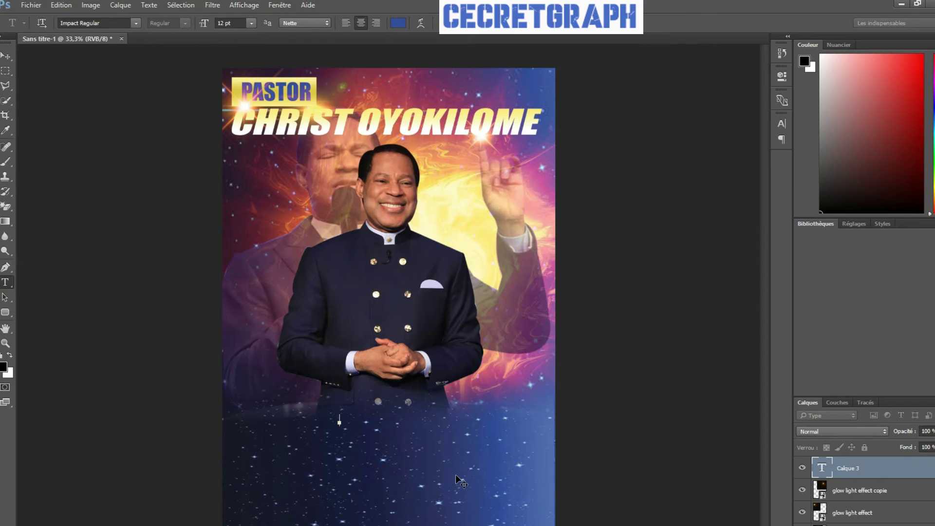
{"action": "left_click", "coordinate": [9, 55]}
{"action": "key", "text": "ctrl+t"}
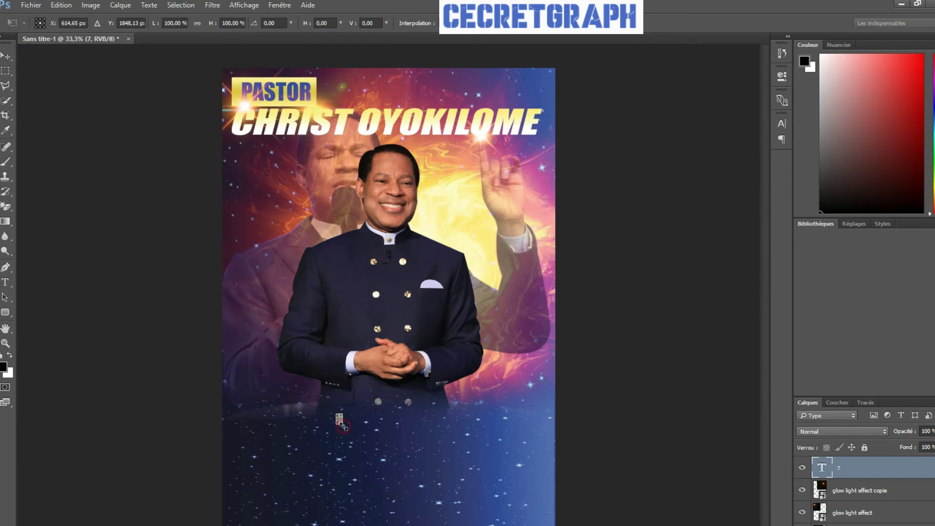
{"action": "left_click_drag", "start_coordinate": [394, 493], "coordinate": [441, 521]}
{"action": "left_click_drag", "start_coordinate": [364, 471], "coordinate": [408, 370]}
{"action": "mouse_move", "coordinate": [412, 421]}
{"action": "left_mouse_down"}
{"action": "mouse_move", "coordinate": [451, 422]}
{"action": "mouse_move", "coordinate": [385, 407]}
{"action": "left_mouse_up"}
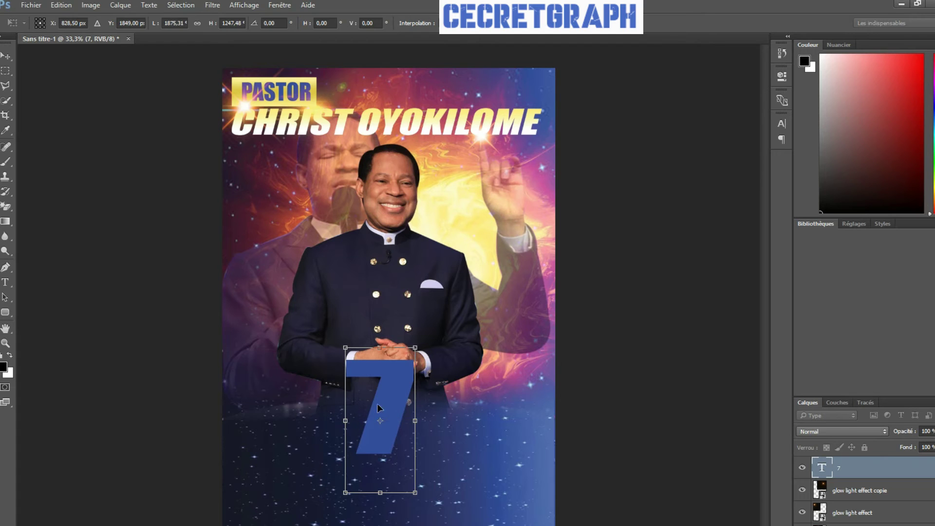
{"action": "key", "text": "Return"}
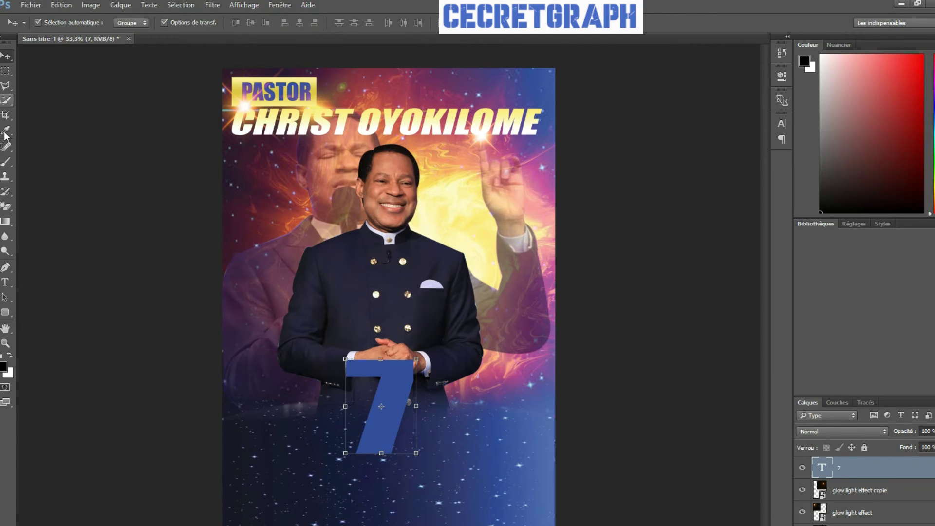
{"action": "left_click", "coordinate": [5, 282]}
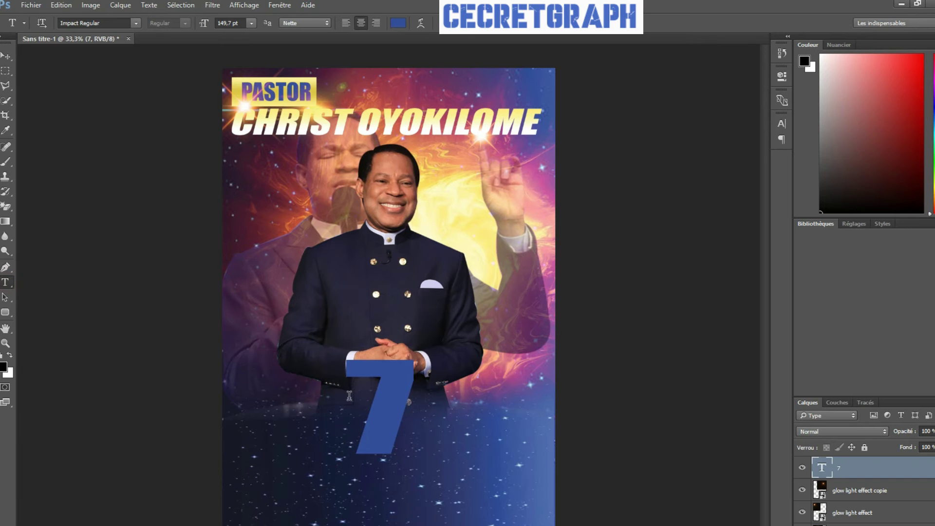
Step: Change the big 7's text colour from blue to white (#ffffff)
{"action": "double_click", "coordinate": [354, 395]}
{"action": "left_click", "coordinate": [398, 23]}
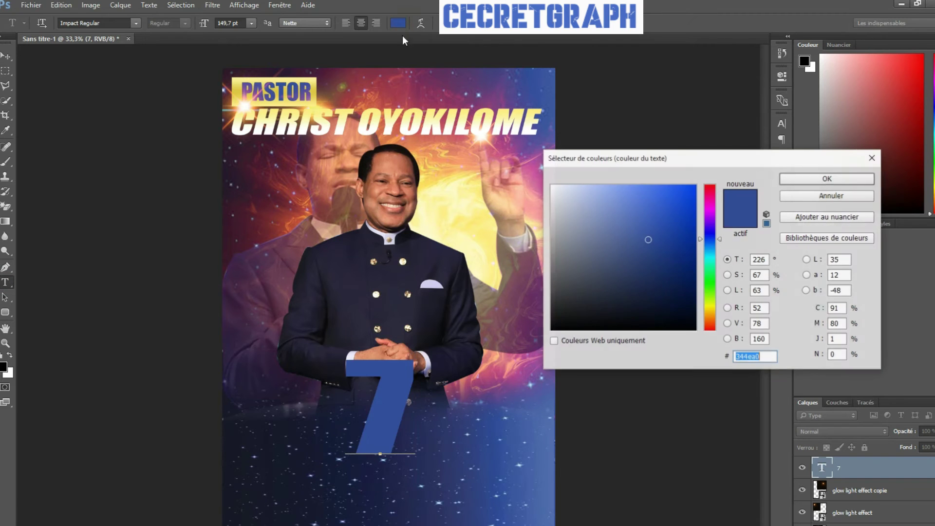
{"action": "left_click", "coordinate": [407, 131]}
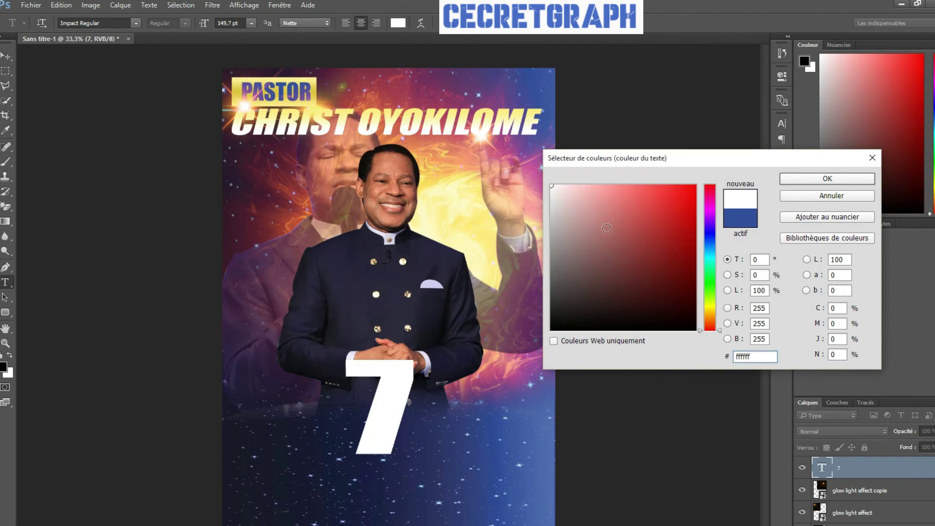
{"action": "left_click", "coordinate": [827, 179]}
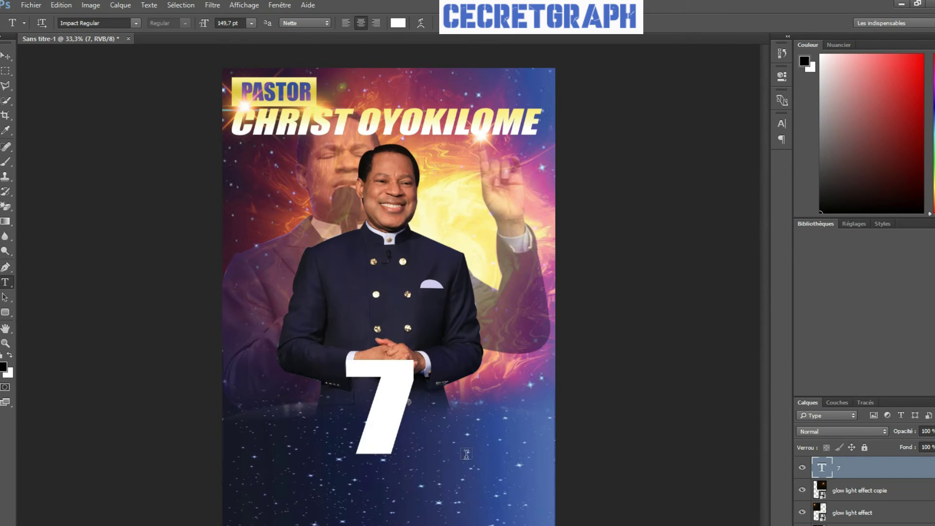
{"action": "left_click", "coordinate": [7, 55]}
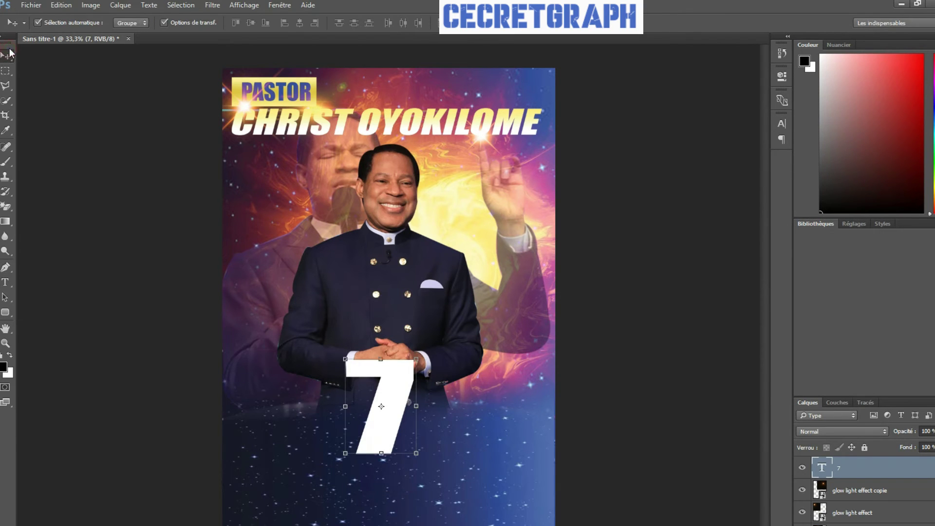
Step: Rasterize the 7 text layer and marquee-select its top portion
{"action": "right_click", "coordinate": [861, 471]}
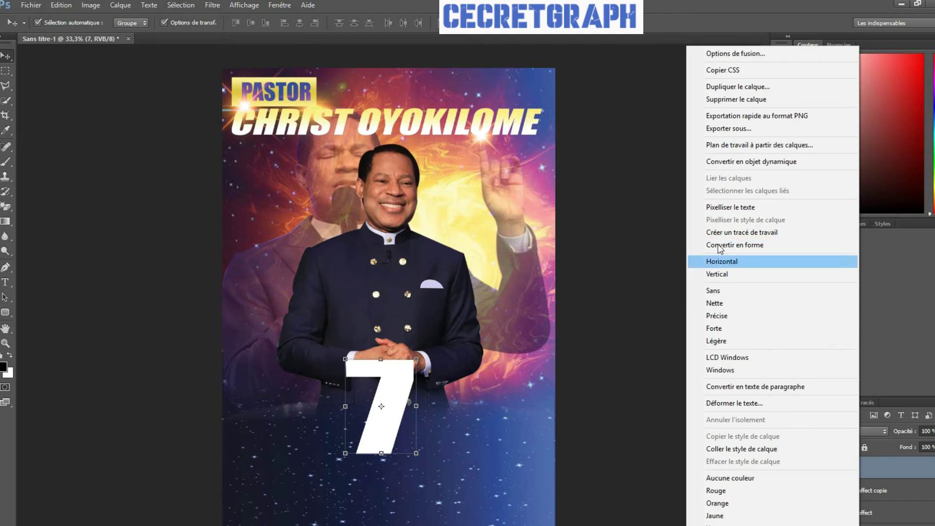
{"action": "left_click", "coordinate": [735, 207]}
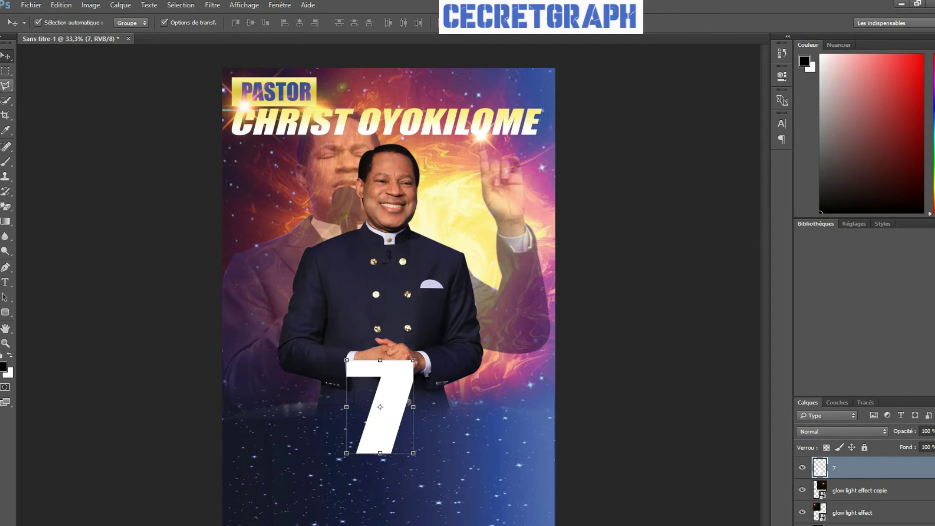
{"action": "left_click", "coordinate": [5, 71]}
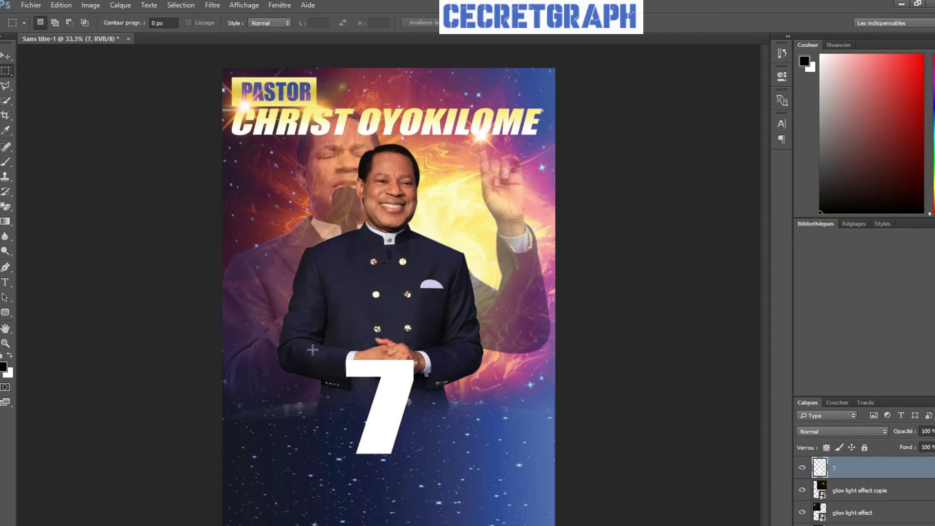
{"action": "left_click_drag", "start_coordinate": [326, 342], "coordinate": [453, 410]}
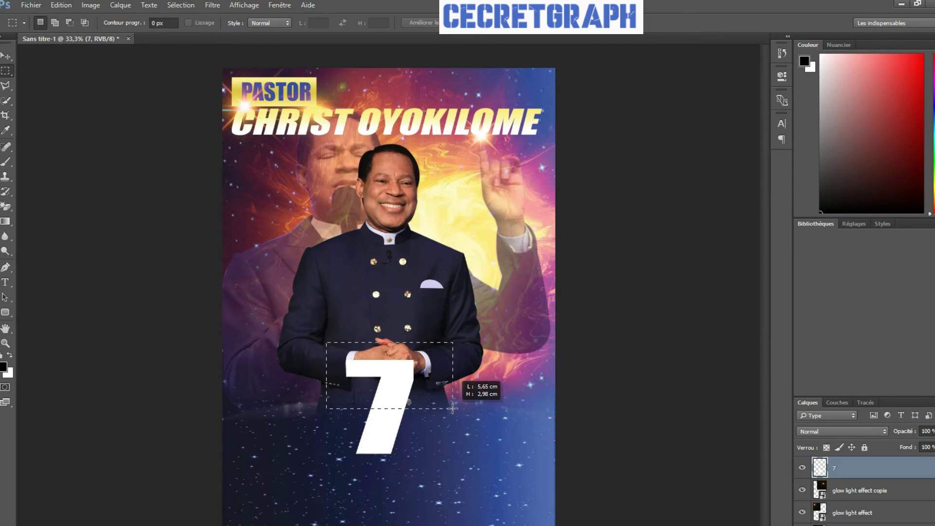
{"action": "left_click_drag", "start_coordinate": [452, 410], "coordinate": [454, 409]}
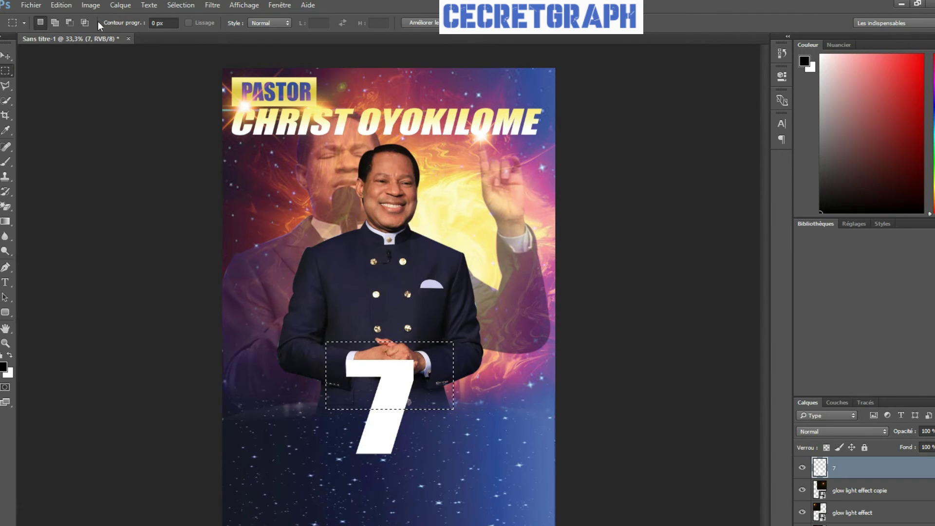
Step: Cut the top of the 7 and paste it in place on its own layer
{"action": "left_click", "coordinate": [67, 6]}
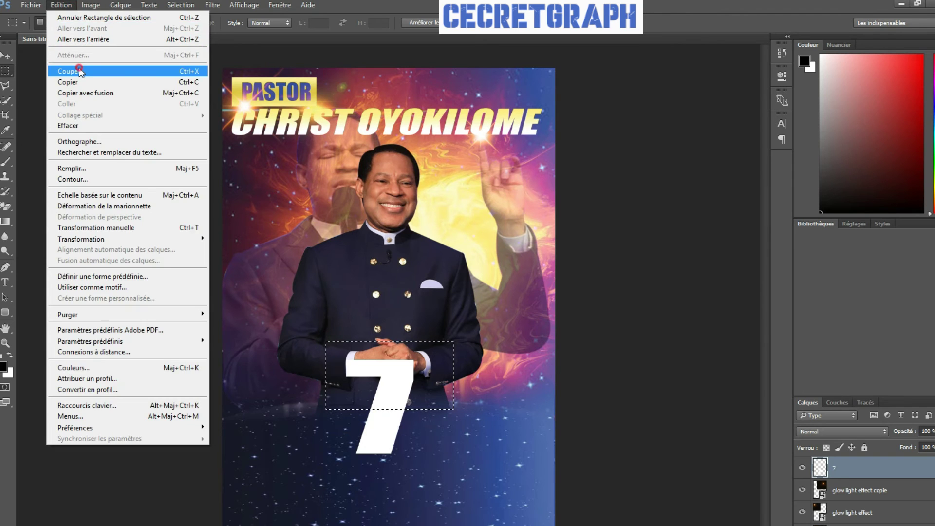
{"action": "left_click", "coordinate": [68, 71]}
{"action": "left_click", "coordinate": [55, 8]}
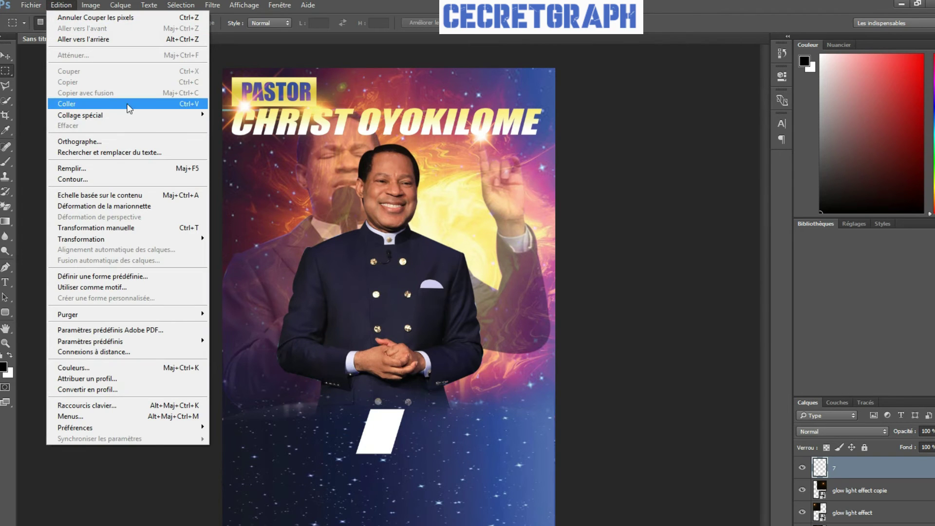
{"action": "mouse_move", "coordinate": [80, 115]}
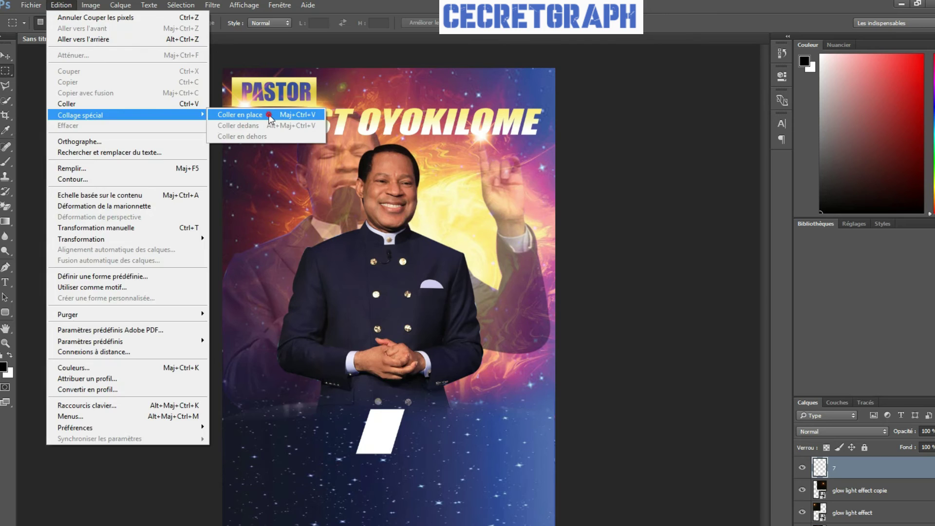
{"action": "left_click", "coordinate": [267, 114]}
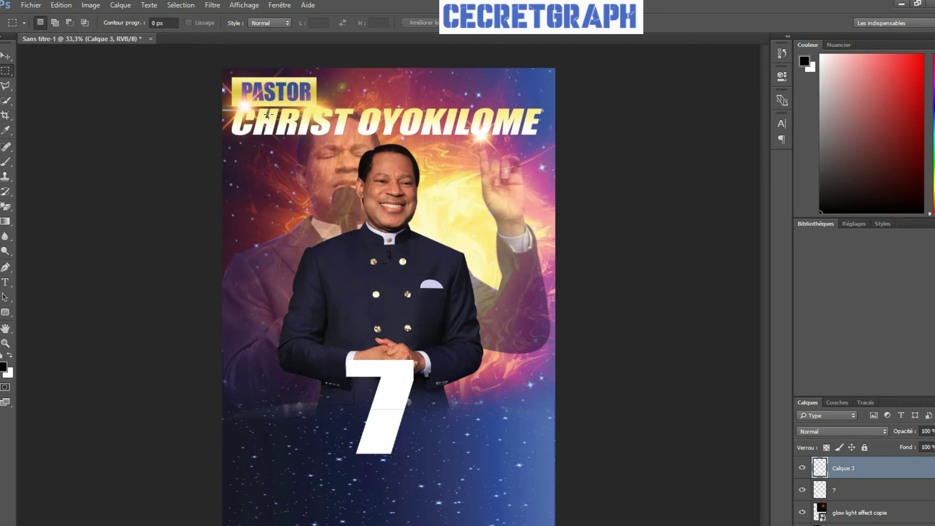
Step: Nudge the 7's top piece up and lower piece down-left, then shift both down
{"action": "key", "text": "v"}
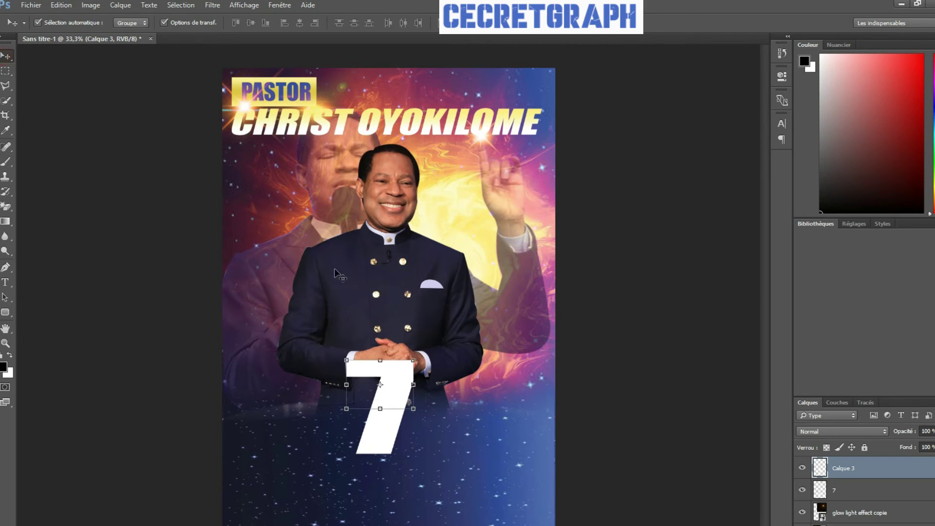
{"action": "key", "text": "shift+Up"}
{"action": "key", "text": "shift+Up"}
{"action": "key", "text": "shift+Up"}
{"action": "key", "text": "shift+Up"}
{"action": "key", "text": "shift+Up"}
{"action": "key", "text": "shift+Up"}
{"action": "left_click", "coordinate": [388, 425]}
{"action": "key", "text": "shift+Down"}
{"action": "key", "text": "shift+Down"}
{"action": "key", "text": "shift+Down"}
{"action": "key", "text": "shift+Down"}
{"action": "key", "text": "shift+Down"}
{"action": "key", "text": "shift+Down"}
{"action": "key", "text": "shift+Down"}
{"action": "key", "text": "shift+Down"}
{"action": "key", "text": "Left"}
{"action": "key", "text": "Left"}
{"action": "key", "text": "Left"}
{"action": "key", "text": "Left"}
{"action": "left_click", "coordinate": [394, 392], "text": "shift"}
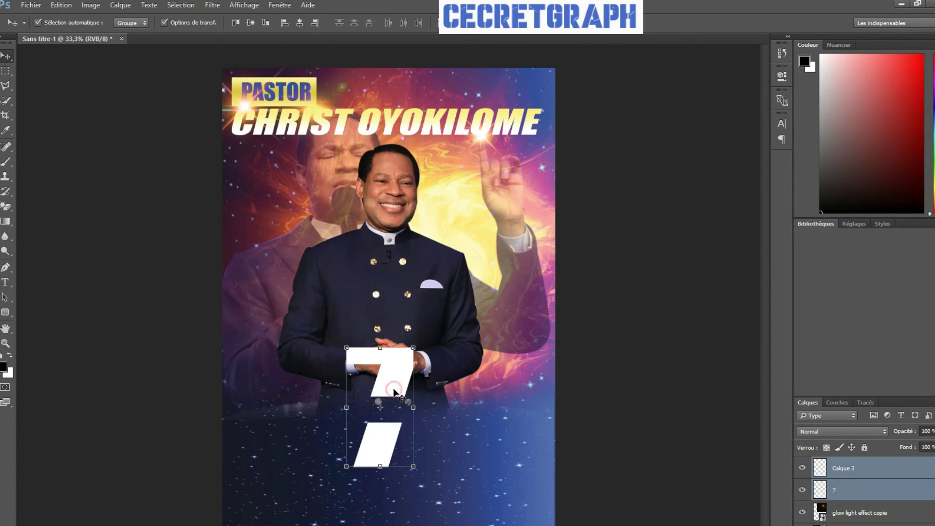
{"action": "key", "text": "shift+Down"}
{"action": "key", "text": "shift+Down"}
{"action": "key", "text": "shift+Down"}
{"action": "key", "text": "shift+Down"}
{"action": "key", "text": "shift+Down"}
{"action": "key", "text": "shift+Down"}
{"action": "key", "text": "shift+Down"}
{"action": "key", "text": "shift+Down"}
{"action": "key", "text": "shift+Down"}
{"action": "key", "text": "shift+Down"}
{"action": "key", "text": "shift+Down"}
{"action": "key", "text": "shift+Down"}
{"action": "left_click", "coordinate": [601, 432]}
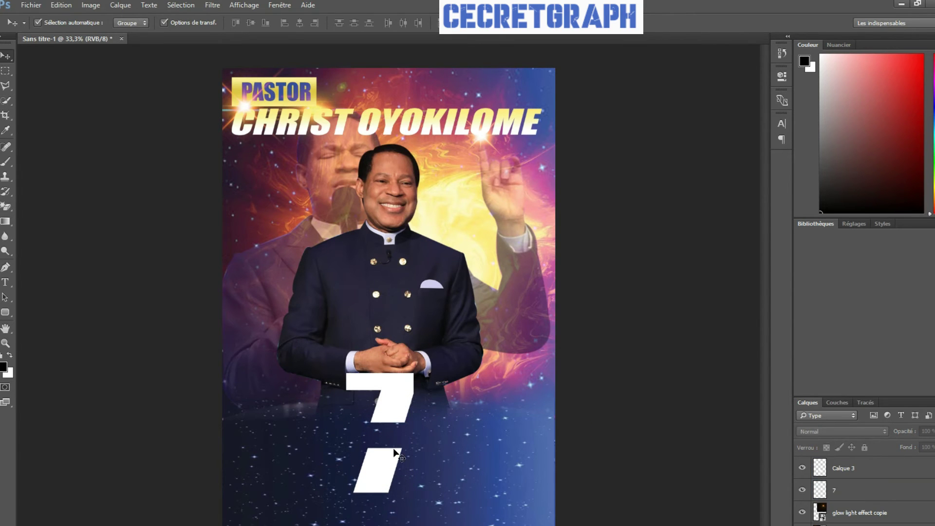
Step: Draw a thin triangular Polygonal Lasso selection to the left of the 7
{"action": "left_click", "coordinate": [6, 87]}
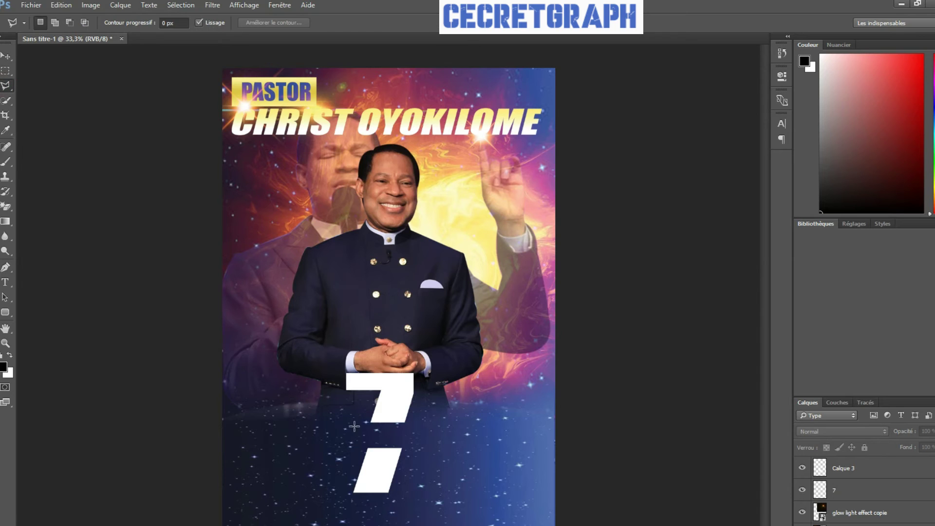
{"action": "left_click", "coordinate": [236, 434]}
{"action": "left_click", "coordinate": [299, 423]}
{"action": "left_click", "coordinate": [361, 434]}
{"action": "left_click", "coordinate": [237, 435]}
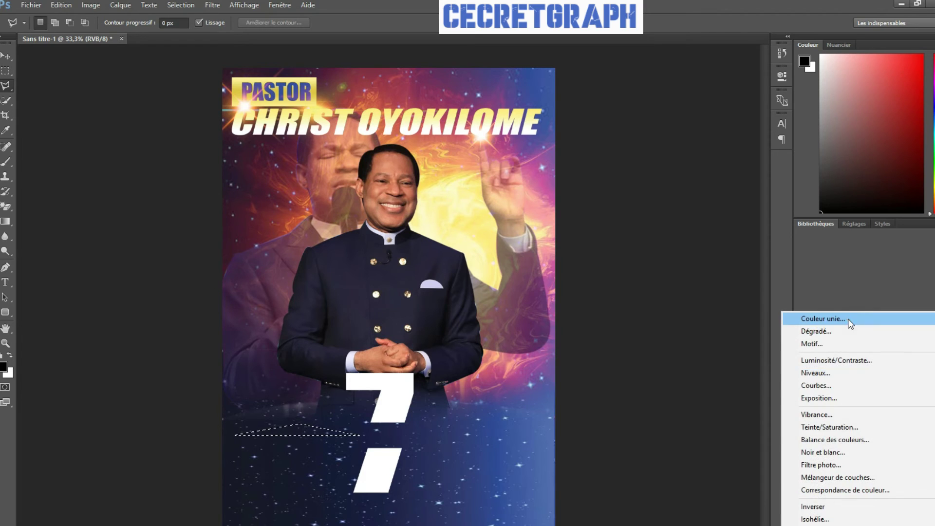
Step: Fill the triangle with a white (#ffffff) Solid Color layer
{"action": "left_click", "coordinate": [848, 319]}
{"action": "type", "text": "ffffff"}
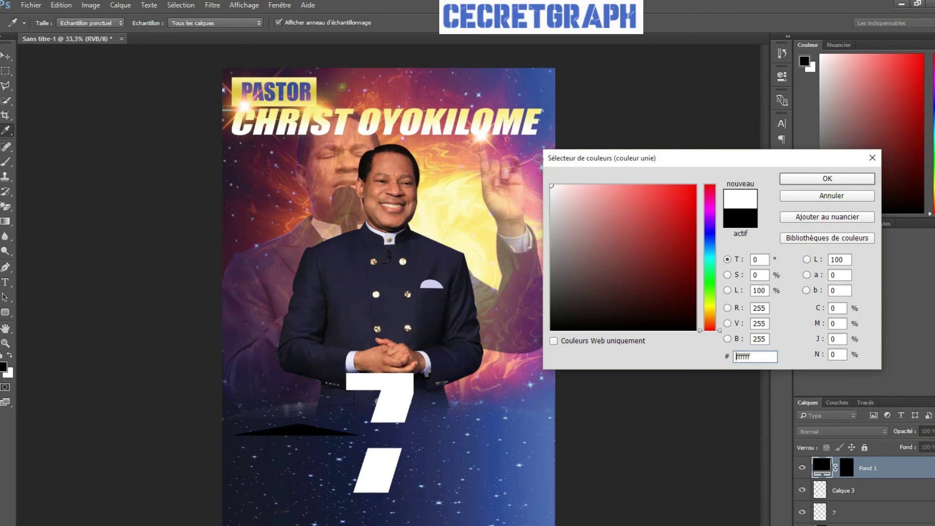
{"action": "left_click", "coordinate": [850, 180]}
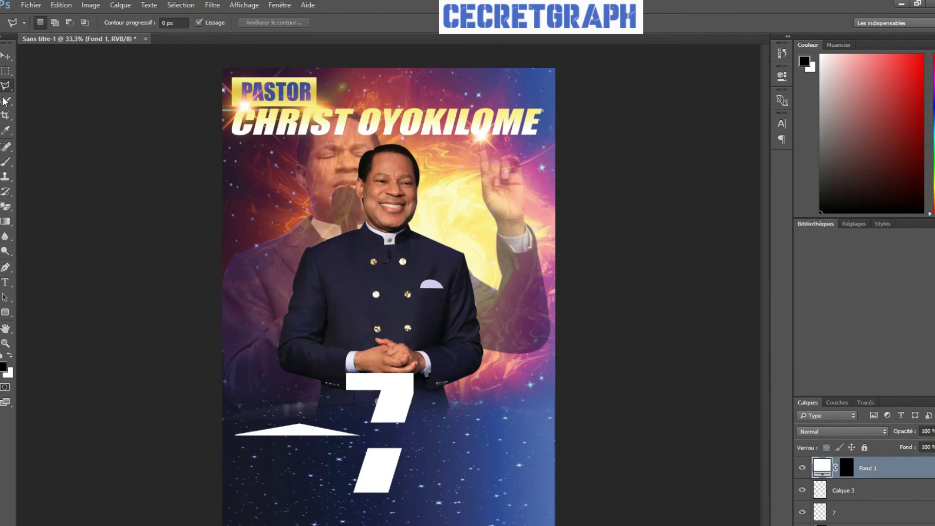
{"action": "key", "text": "ctrl+t"}
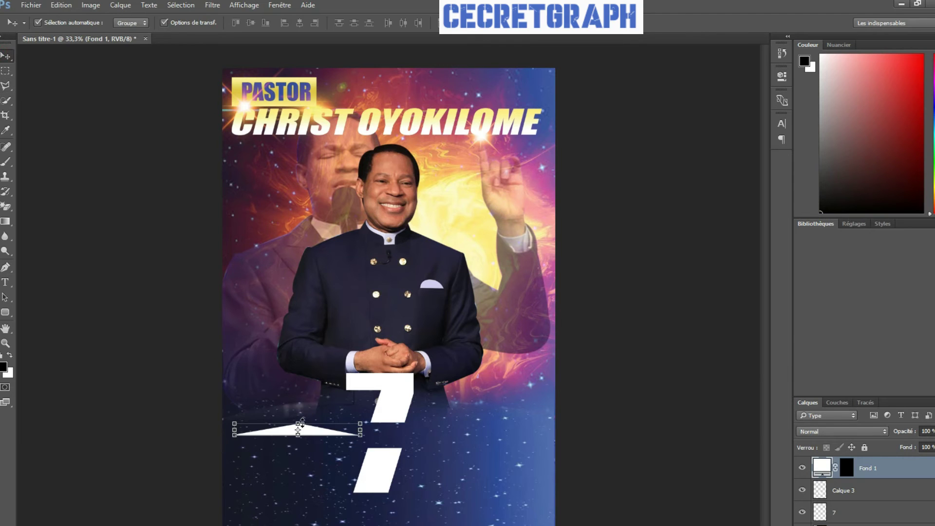
Step: Flatten the white triangle into a thin sliver and duplicate it lower
{"action": "left_click_drag", "start_coordinate": [299, 424], "coordinate": [400, 422]}
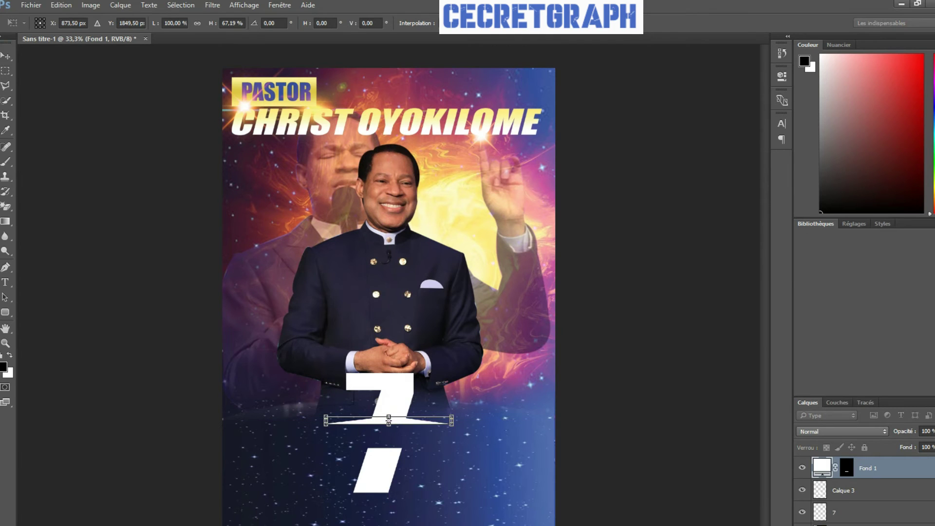
{"action": "key", "text": "Return"}
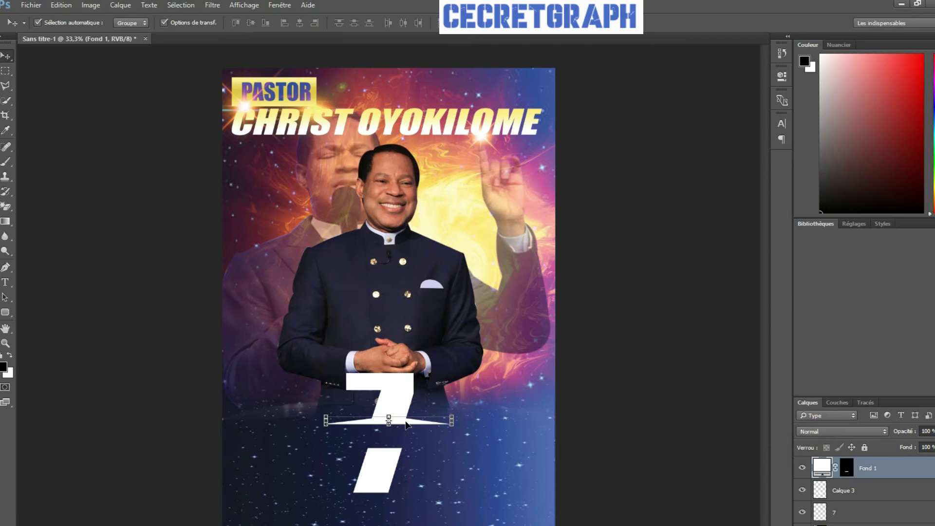
{"action": "left_click_drag", "start_coordinate": [408, 424], "coordinate": [409, 448]}
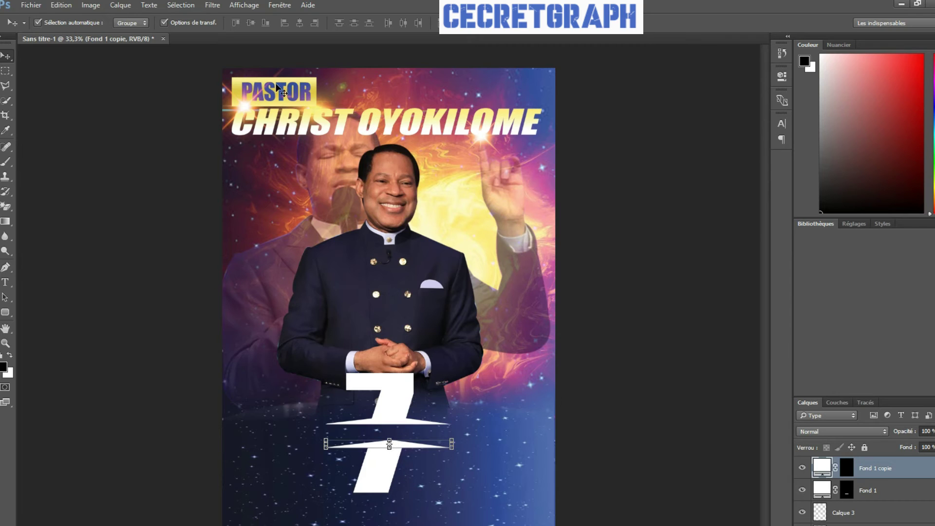
Step: Flip the duplicated sliver upside down and nudge it down and slightly left
{"action": "key", "text": "ctrl+t"}
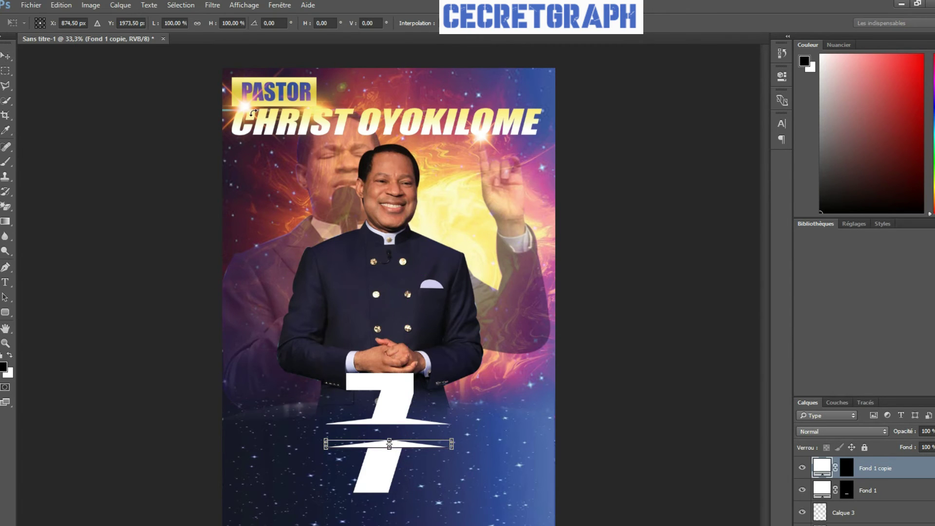
{"action": "right_click", "coordinate": [405, 443]}
{"action": "left_click", "coordinate": [460, 434]}
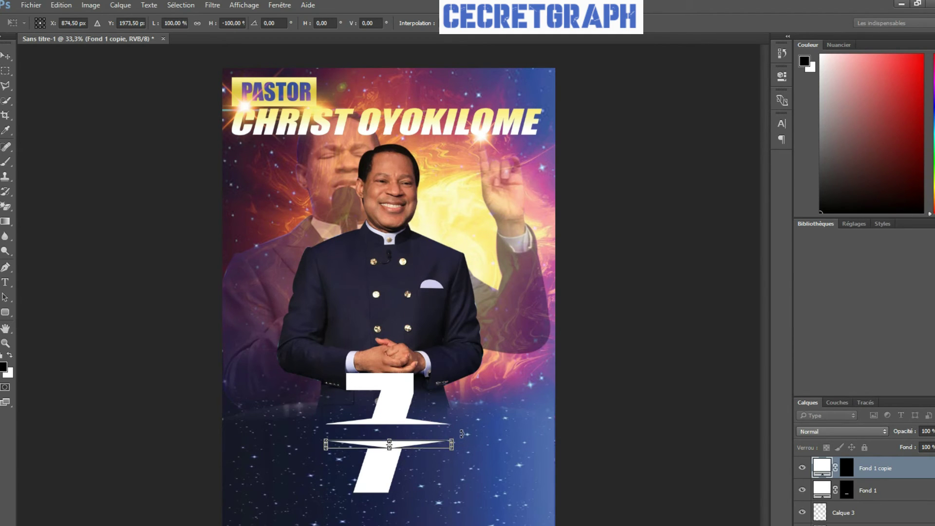
{"action": "key", "text": "Down"}
{"action": "key", "text": "Down"}
{"action": "key", "text": "Down"}
{"action": "key", "text": "Down"}
{"action": "key", "text": "Down"}
{"action": "key", "text": "Down"}
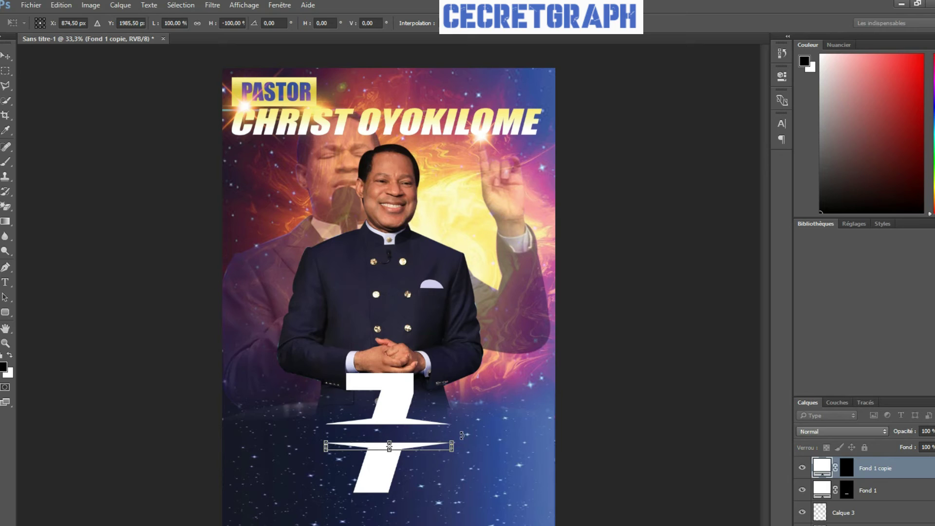
{"action": "key", "text": "Left"}
{"action": "key", "text": "Left"}
{"action": "key", "text": "Left"}
{"action": "key", "text": "Down"}
{"action": "key", "text": "Down"}
{"action": "key", "text": "Down"}
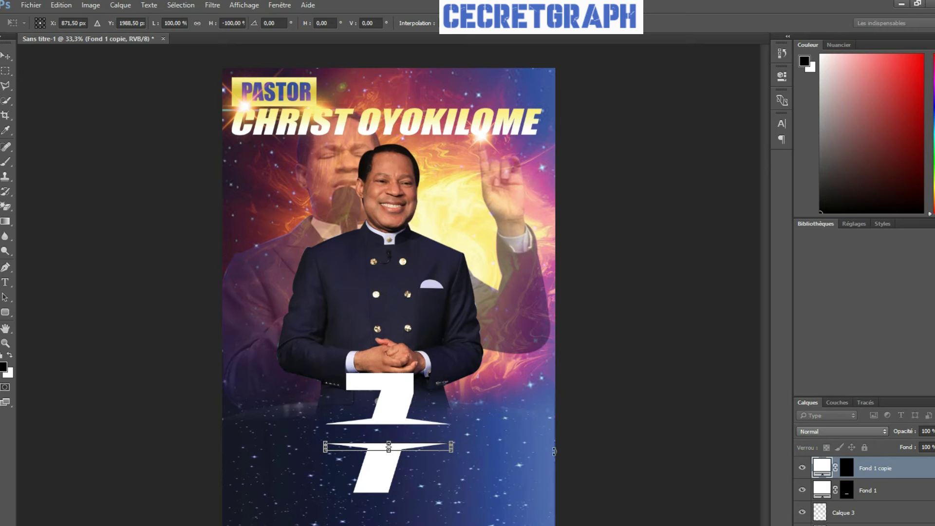
{"action": "key", "text": "Return"}
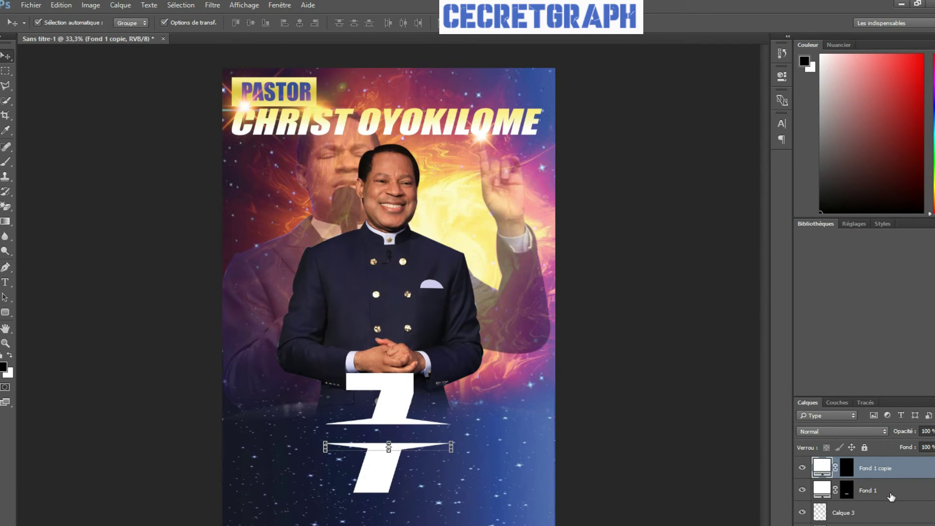
Step: Merge the 7 pieces into one layer, then undo the merge
{"action": "left_click", "coordinate": [891, 497], "text": "shift"}
{"action": "left_click", "coordinate": [860, 515], "text": "shift"}
{"action": "left_click", "coordinate": [860, 524], "text": "shift"}
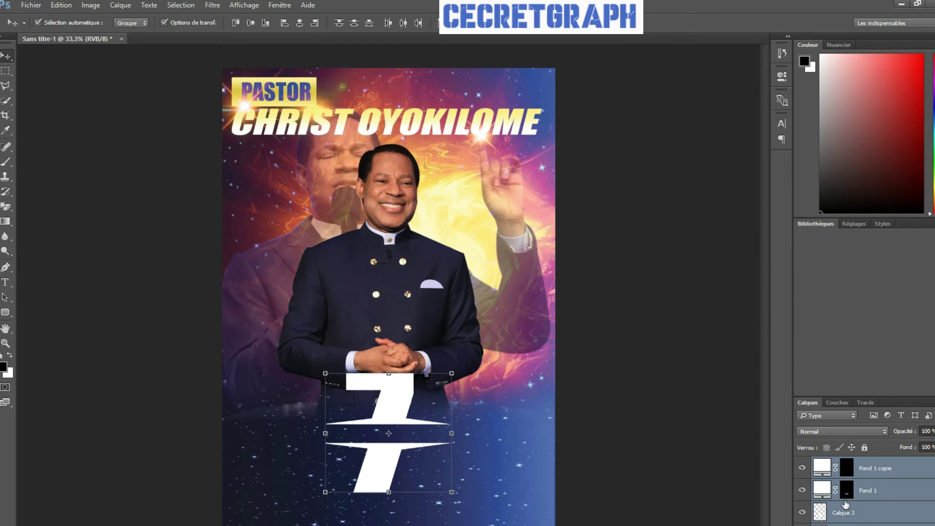
{"action": "right_click", "coordinate": [883, 493]}
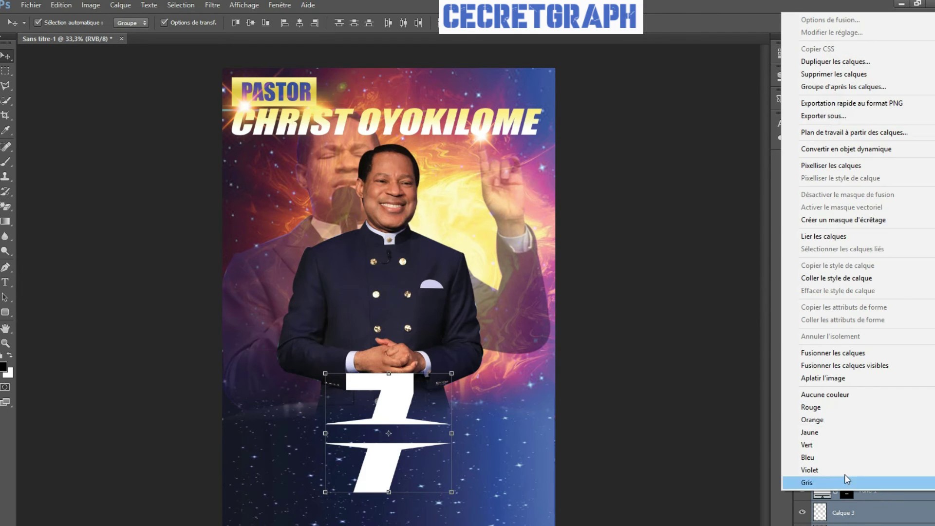
{"action": "left_click", "coordinate": [833, 353]}
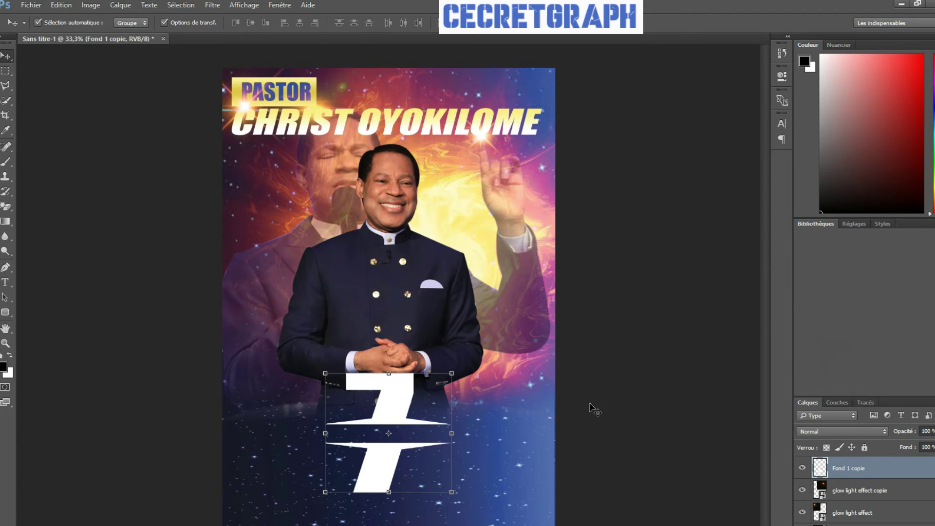
{"action": "left_click", "coordinate": [645, 413]}
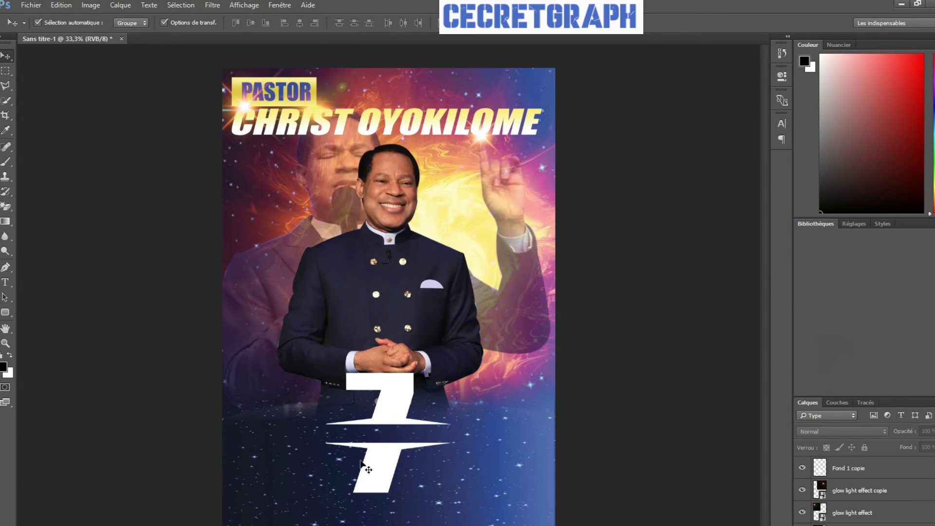
{"action": "key", "text": "ctrl+z"}
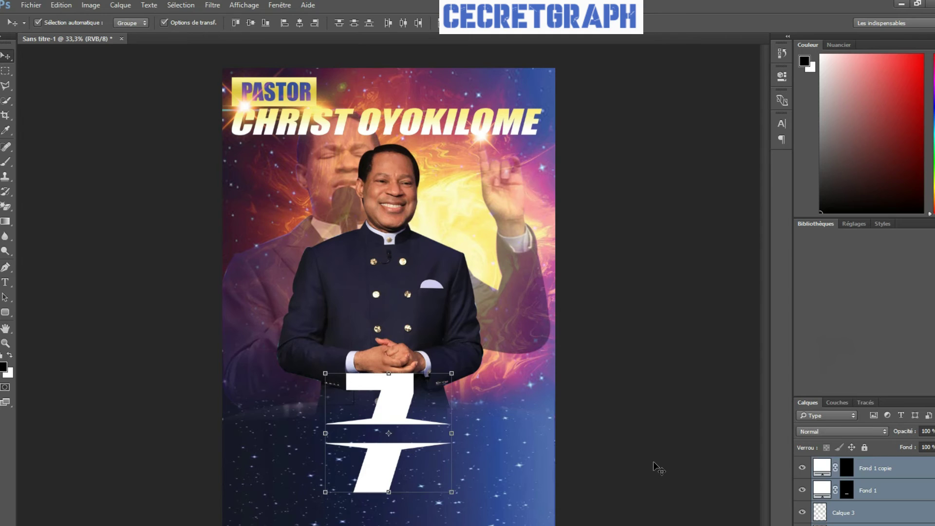
Step: Push the 7's lower half and the thin bar further down to widen the split
{"action": "scroll", "coordinate": [899, 504], "scroll_direction": "down", "scroll_amount": 2}
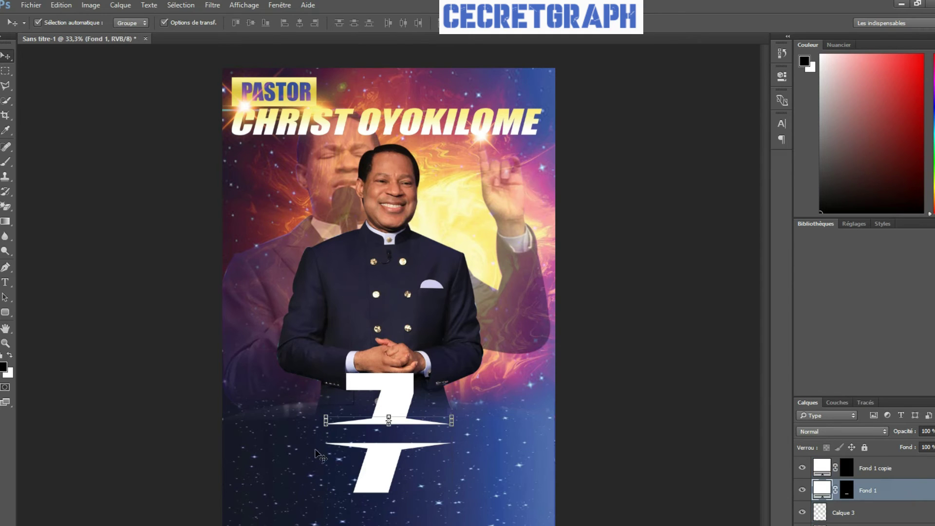
{"action": "left_click", "coordinate": [379, 469]}
{"action": "key", "text": "Down"}
{"action": "key", "text": "Down"}
{"action": "key", "text": "Down"}
{"action": "key", "text": "shift+Down"}
{"action": "key", "text": "shift+Down"}
{"action": "key", "text": "shift+Down"}
{"action": "key", "text": "shift+Down"}
{"action": "key", "text": "shift+Down"}
{"action": "key", "text": "shift+Down"}
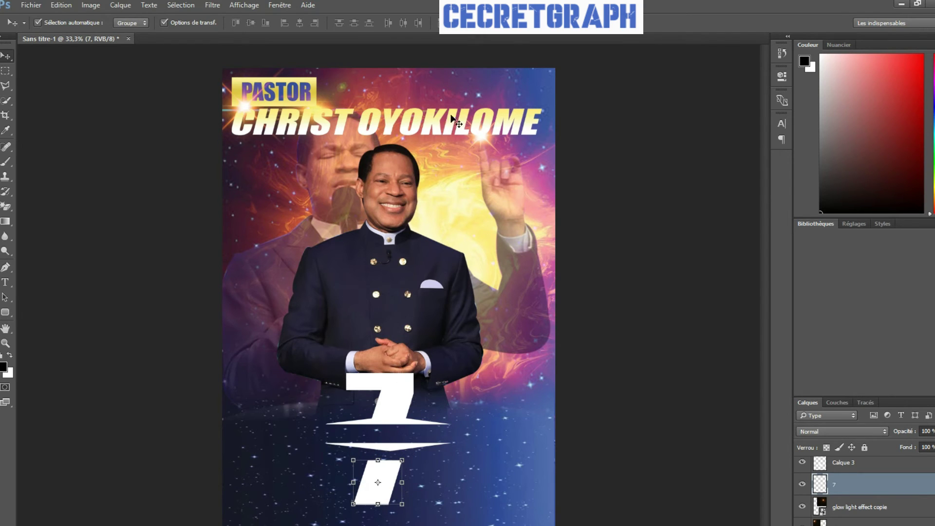
{"action": "left_click", "coordinate": [390, 447]}
{"action": "left_click", "coordinate": [390, 448]}
{"action": "key", "text": "shift+Down"}
{"action": "key", "text": "shift+Down"}
{"action": "key", "text": "shift+Down"}
{"action": "key", "text": "shift+Down"}
{"action": "key", "text": "shift+Down"}
{"action": "key", "text": "shift+Down"}
{"action": "key", "text": "shift+Down"}
{"action": "key", "text": "shift+Down"}
{"action": "key", "text": "shift+Down"}
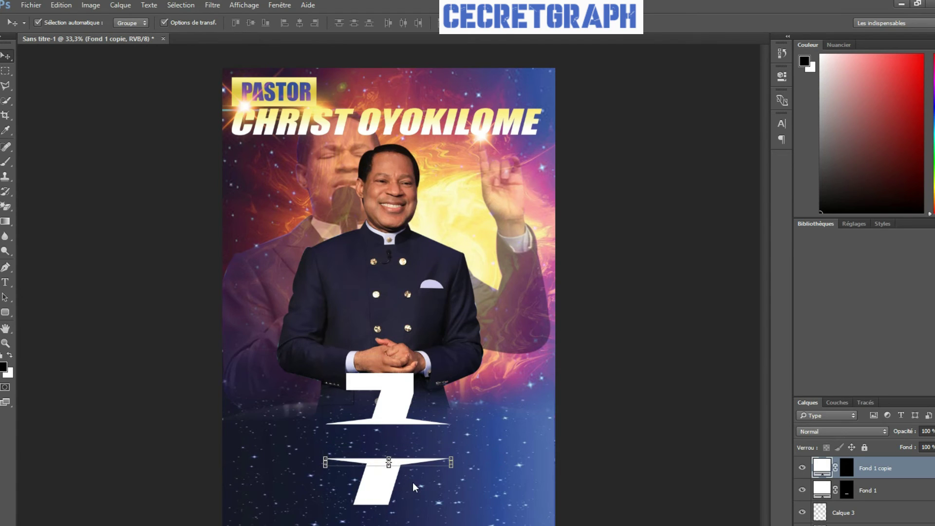
Step: Select the 7 pieces together and merge them into one layer
{"action": "left_click", "coordinate": [875, 493], "text": "ctrl"}
{"action": "left_click", "coordinate": [865, 512], "text": "ctrl"}
{"action": "right_click", "coordinate": [857, 513]}
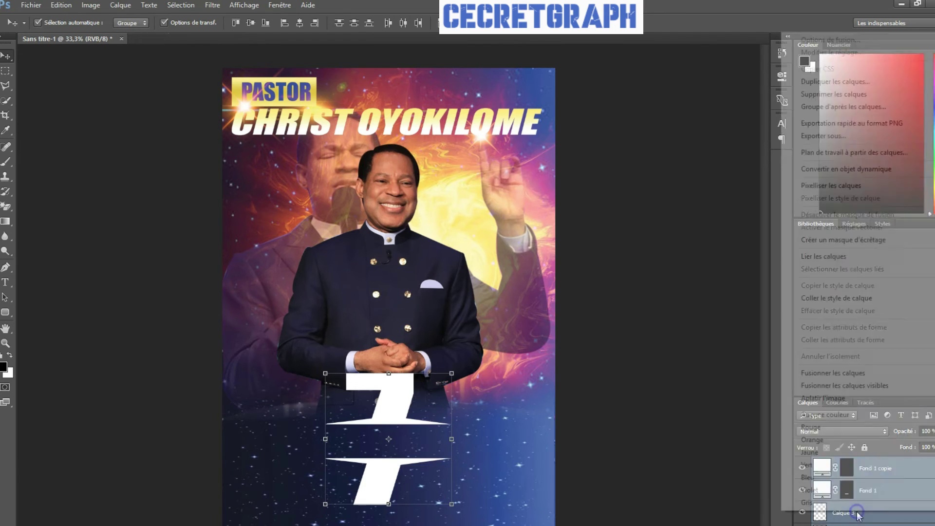
{"action": "left_click", "coordinate": [833, 372]}
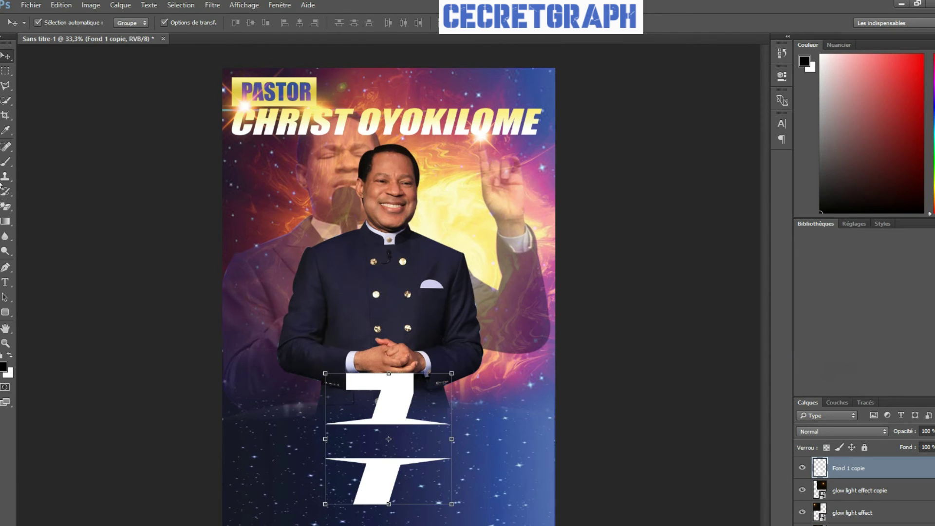
{"action": "left_click", "coordinate": [5, 284]}
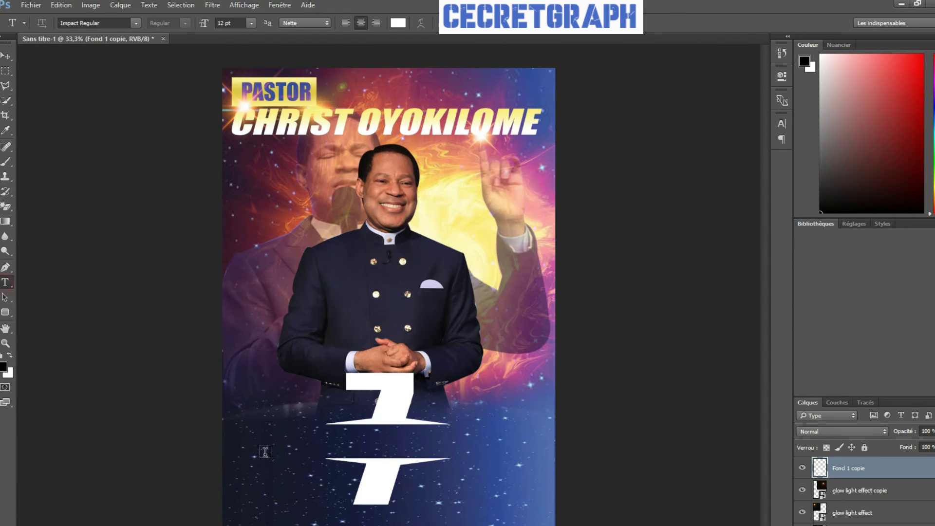
Step: Type the title 'NUITS DE PRIERE' and move it between the two 7 halves
{"action": "left_click", "coordinate": [253, 447]}
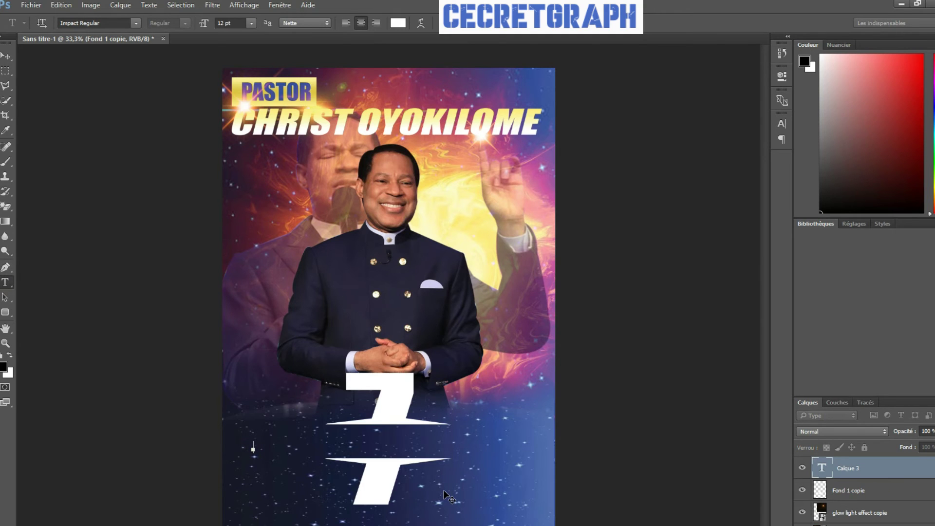
{"action": "type", "text": "NUITS "}
{"action": "type", "text": "DE "}
{"action": "type", "text": "PRIER"}
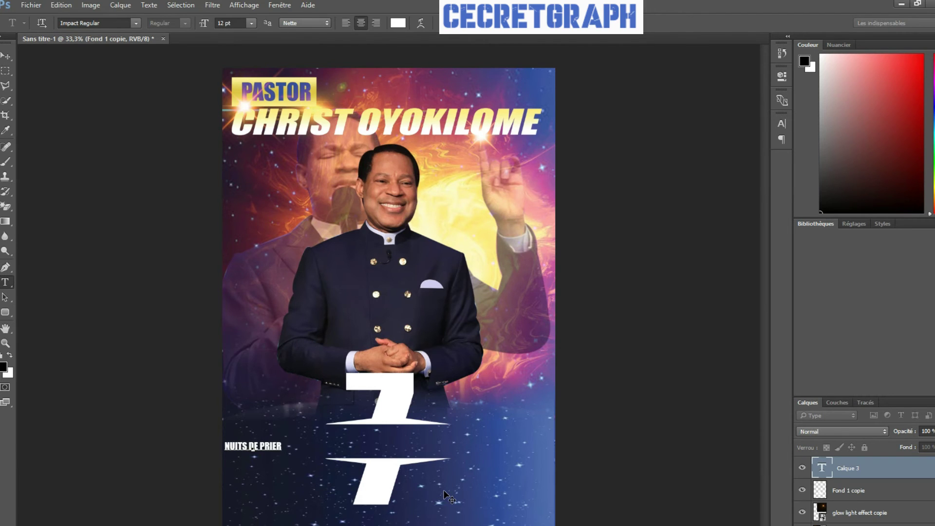
{"action": "type", "text": "E"}
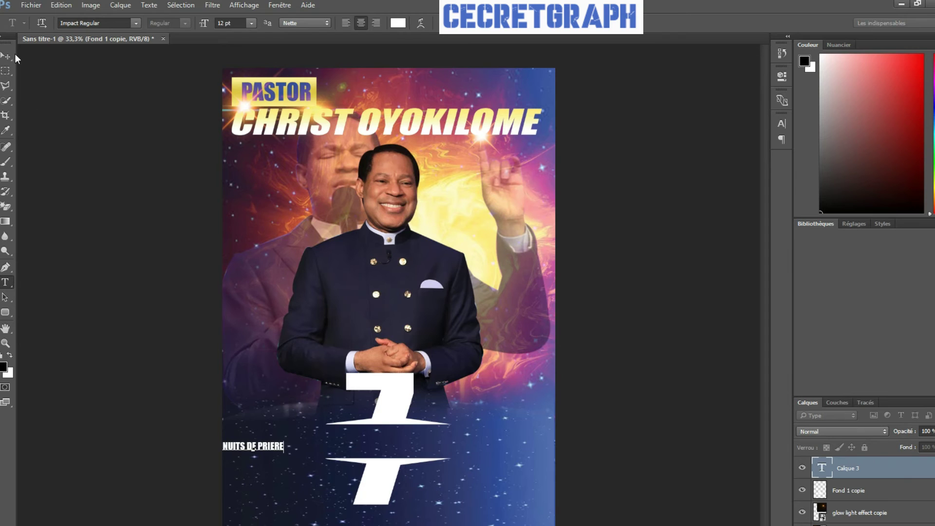
{"action": "left_click", "coordinate": [6, 56]}
{"action": "left_click_drag", "start_coordinate": [273, 445], "coordinate": [386, 443]}
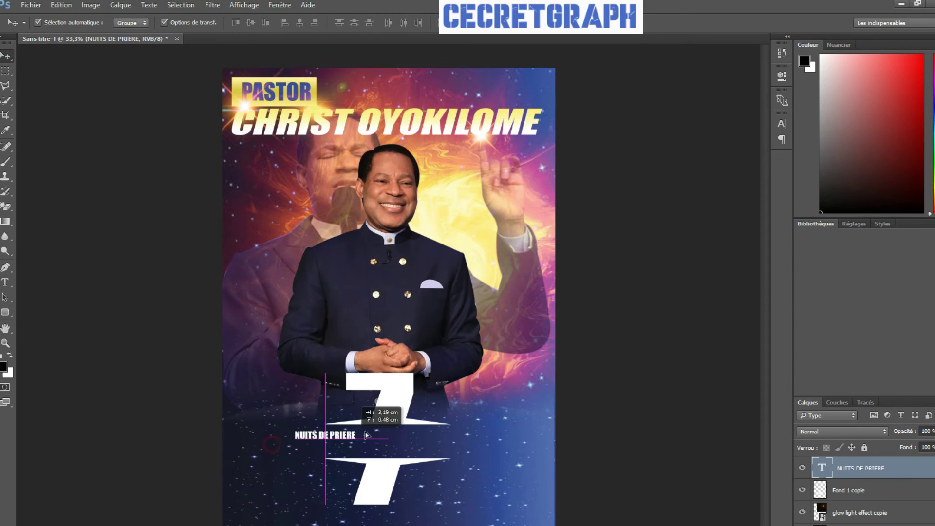
Step: Scale the NUITS DE PRIERE title up proportionally and nudge it into place
{"action": "left_click", "coordinate": [397, 445]}
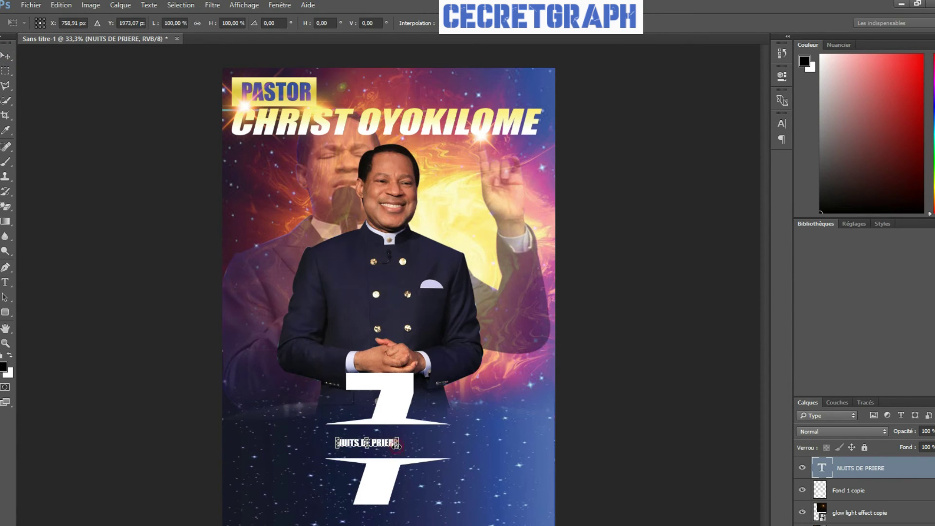
{"action": "left_click_drag", "start_coordinate": [399, 444], "coordinate": [472, 444]}
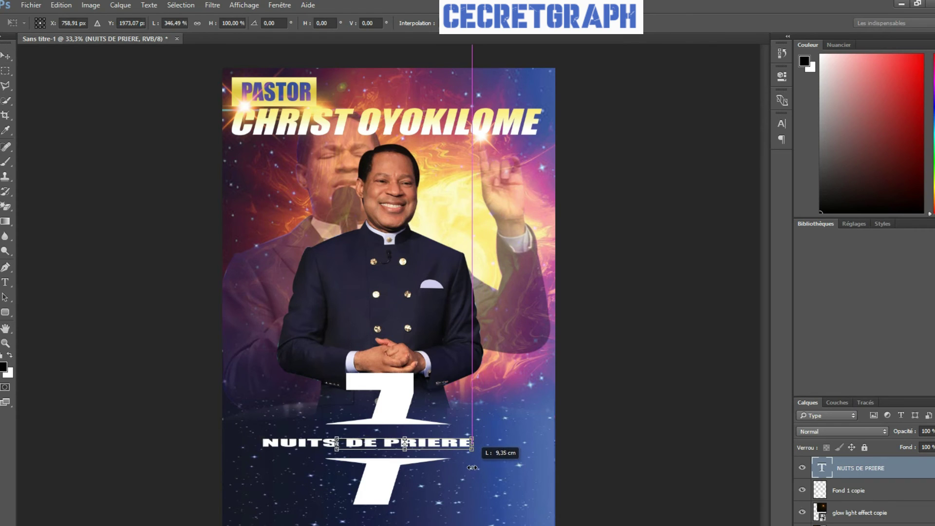
{"action": "key", "text": "ctrl+z"}
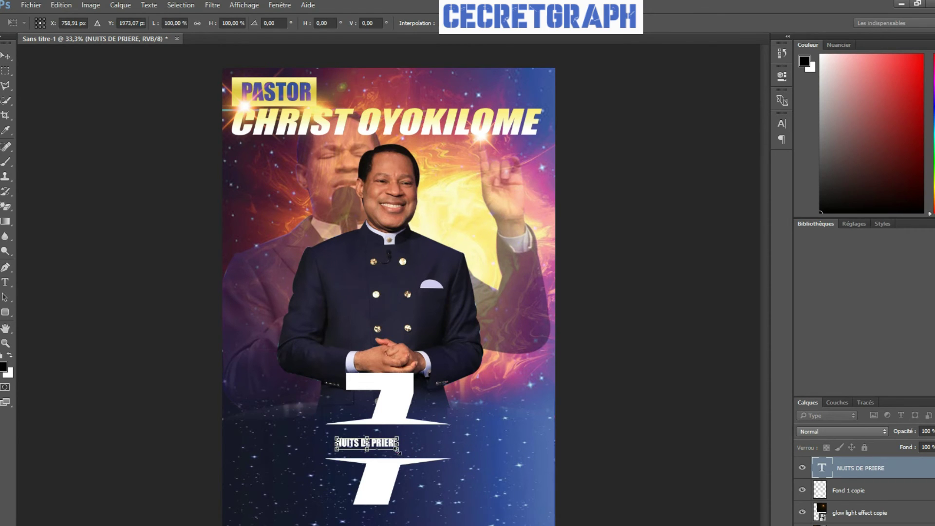
{"action": "left_click_drag", "start_coordinate": [400, 454], "coordinate": [478, 467]}
{"action": "left_click_drag", "start_coordinate": [428, 452], "coordinate": [439, 452]}
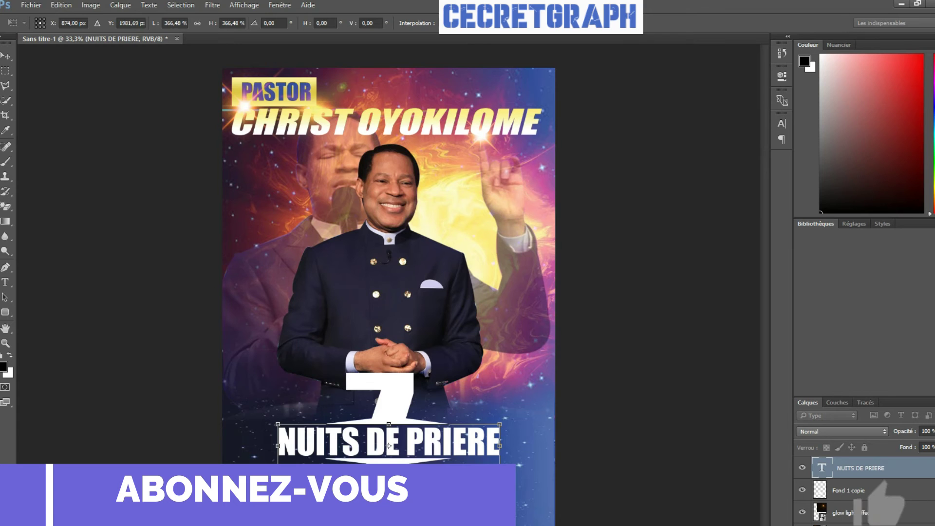
{"action": "key", "text": "Left"}
{"action": "key", "text": "Left"}
{"action": "key", "text": "Left"}
{"action": "key", "text": "Left"}
{"action": "key", "text": "Left"}
{"action": "key", "text": "Left"}
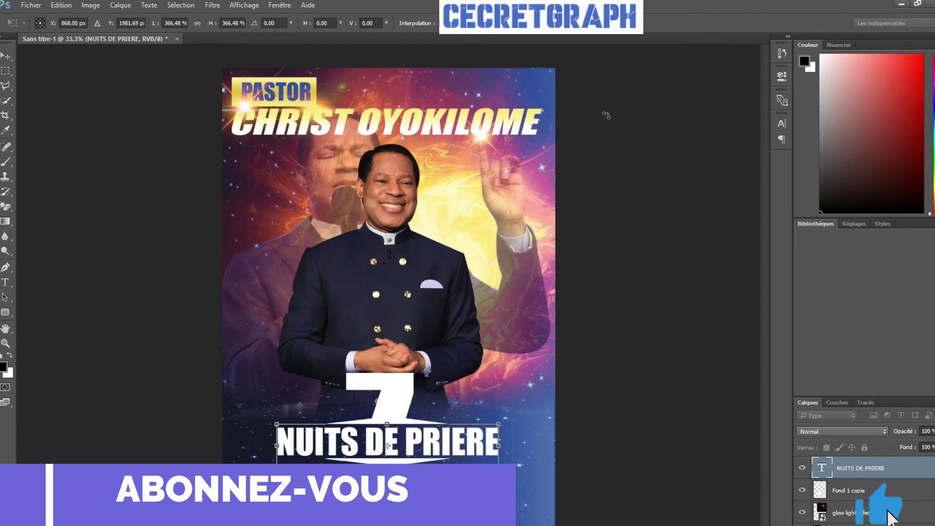
{"action": "left_click", "coordinate": [533, 22]}
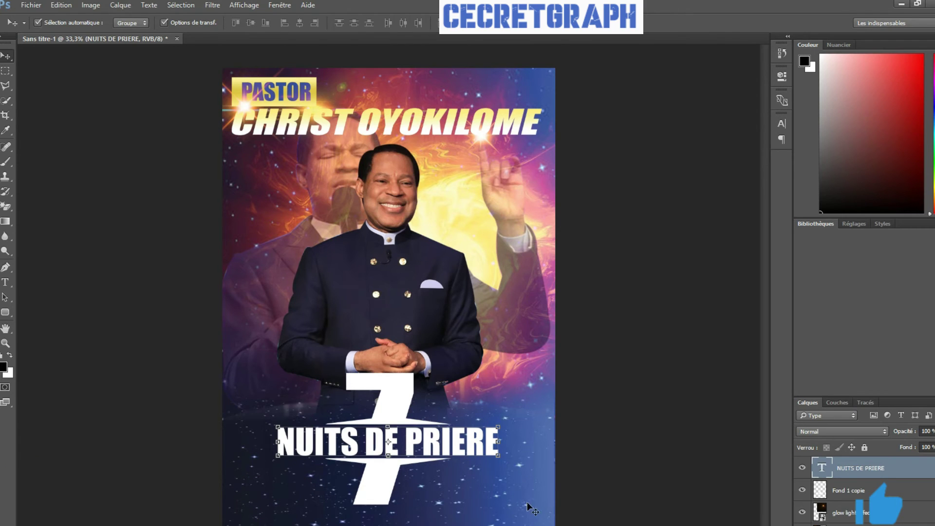
{"action": "left_click", "coordinate": [395, 397]}
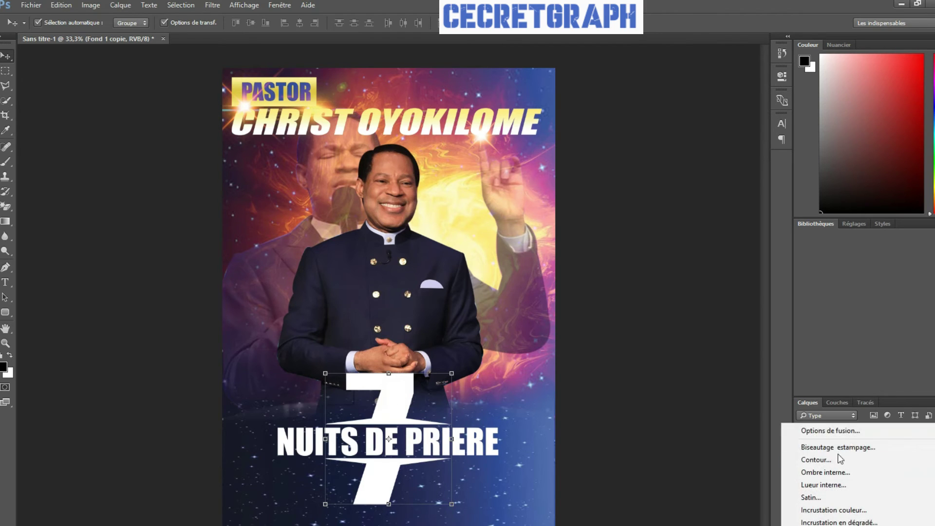
Step: Add a Gradient Overlay layer style to the 7 and edit its gradient
{"action": "left_click", "coordinate": [832, 436]}
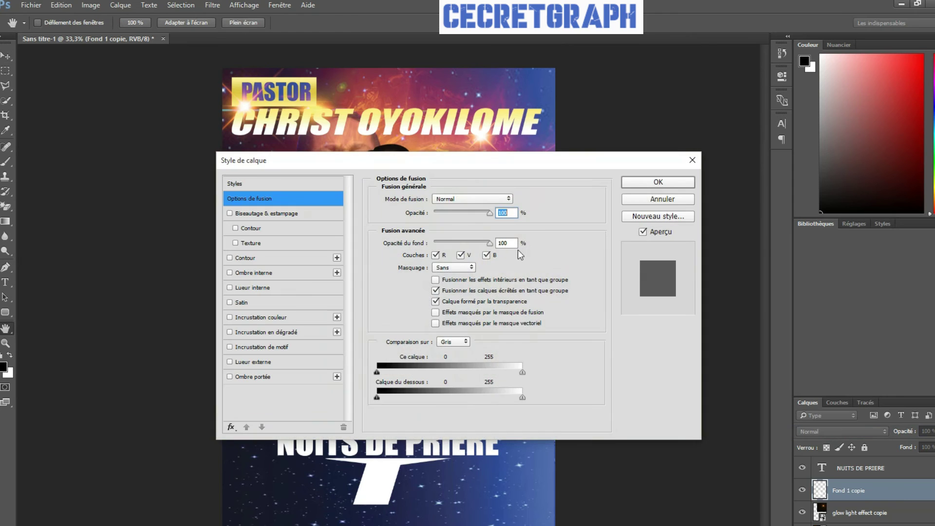
{"action": "mouse_move", "coordinate": [380, 169]}
{"action": "left_mouse_down"}
{"action": "mouse_move", "coordinate": [647, 153]}
{"action": "mouse_move", "coordinate": [646, 101]}
{"action": "left_mouse_up"}
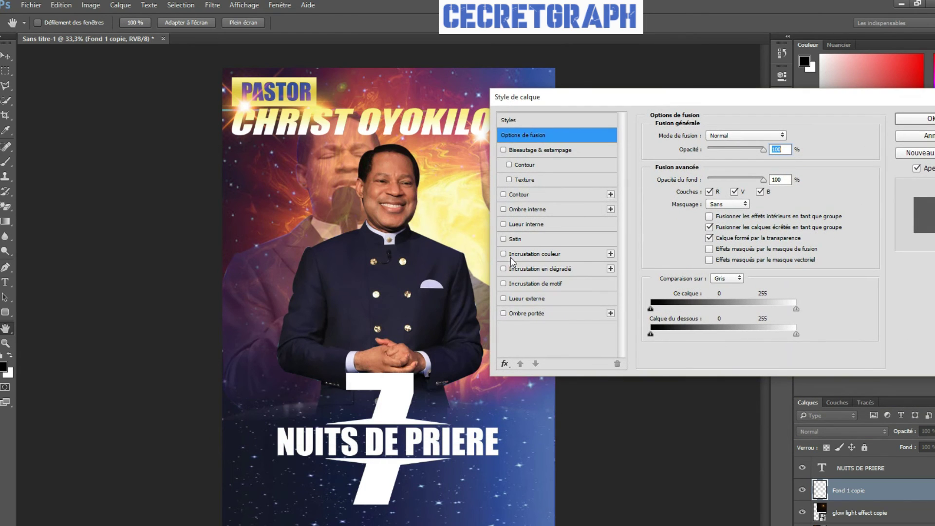
{"action": "left_click", "coordinate": [504, 269]}
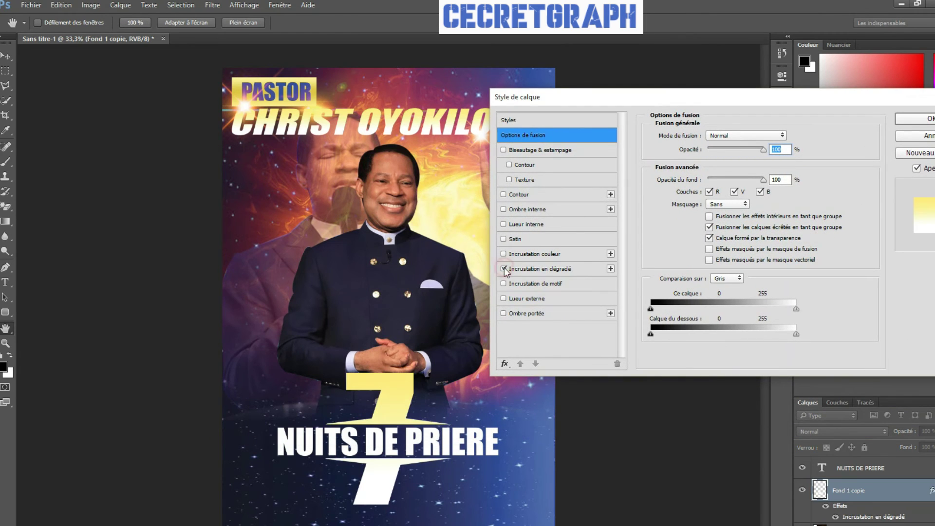
{"action": "left_click", "coordinate": [539, 269]}
{"action": "left_click", "coordinate": [736, 165]}
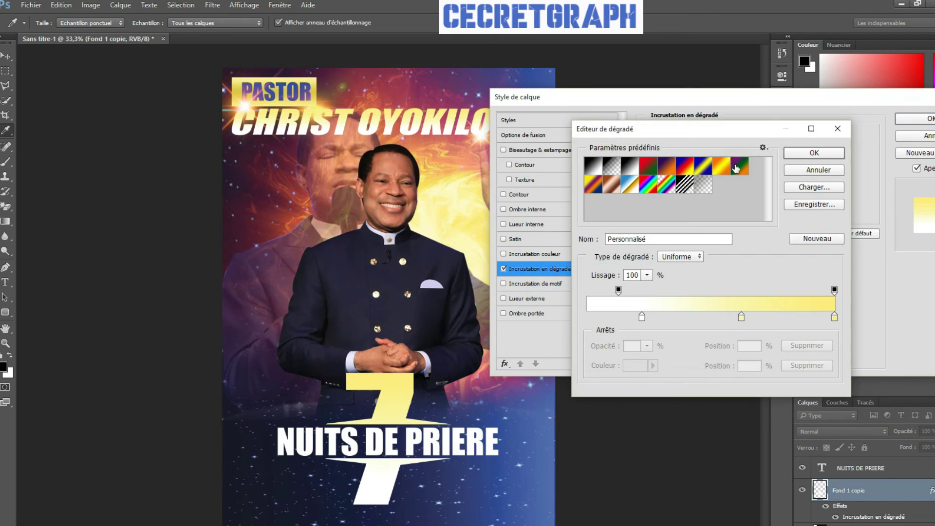
Step: Set both end stops of the gradient to pale yellow
{"action": "left_click_drag", "start_coordinate": [642, 317], "coordinate": [568, 324]}
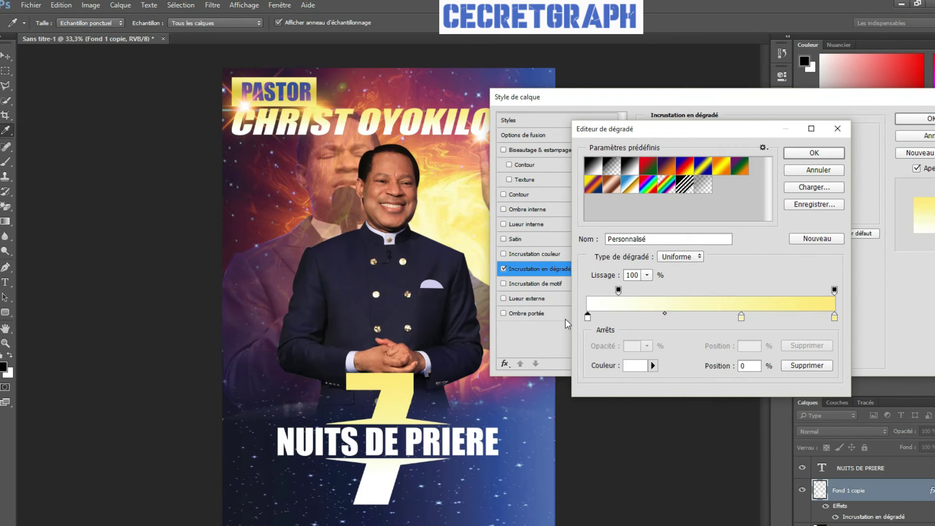
{"action": "double_click", "coordinate": [587, 316]}
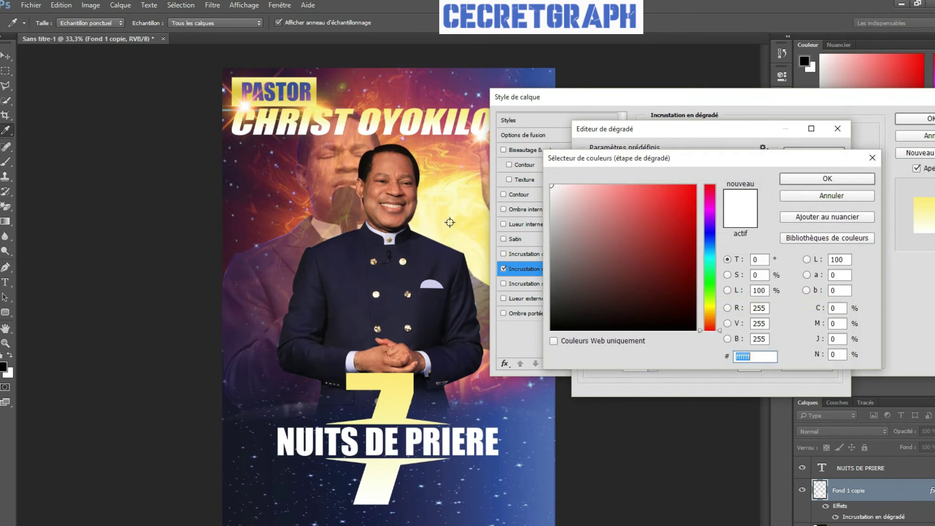
{"action": "left_click", "coordinate": [846, 179]}
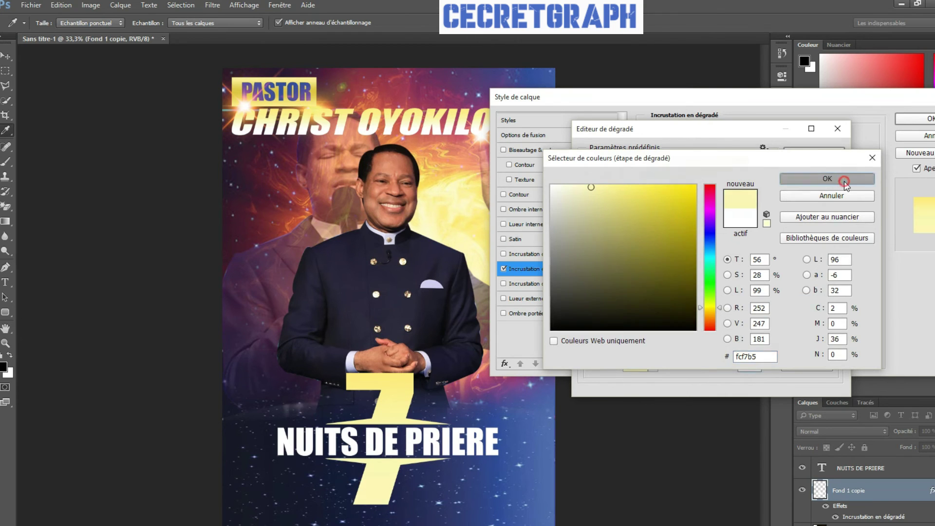
{"action": "double_click", "coordinate": [834, 319]}
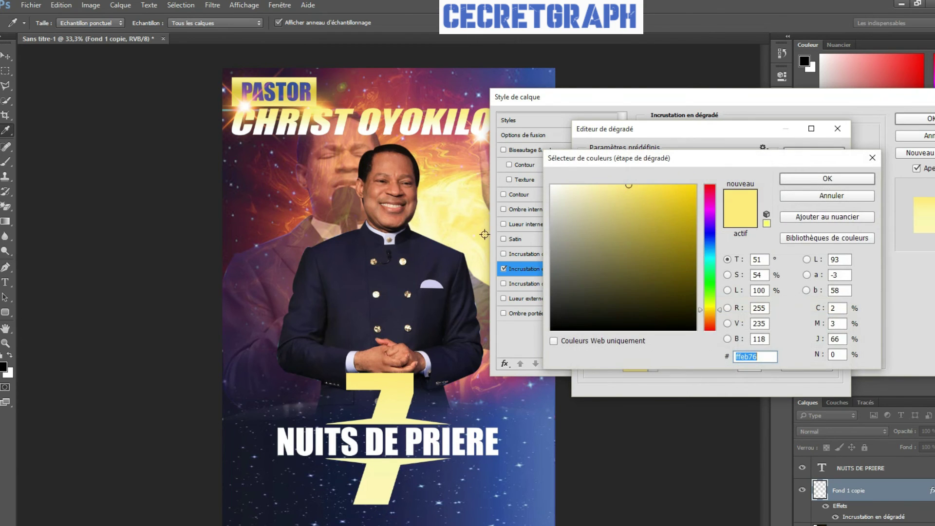
{"action": "left_click", "coordinate": [827, 179]}
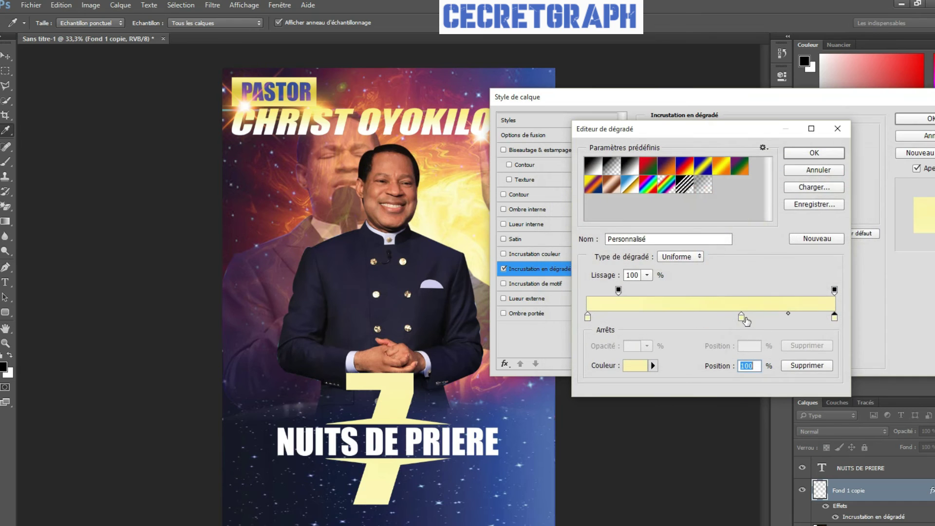
Step: Add a salmon-orange colour stop at the middle of the gradient
{"action": "left_click_drag", "start_coordinate": [741, 317], "coordinate": [712, 318]}
{"action": "left_click", "coordinate": [712, 318]}
{"action": "double_click", "coordinate": [710, 317]}
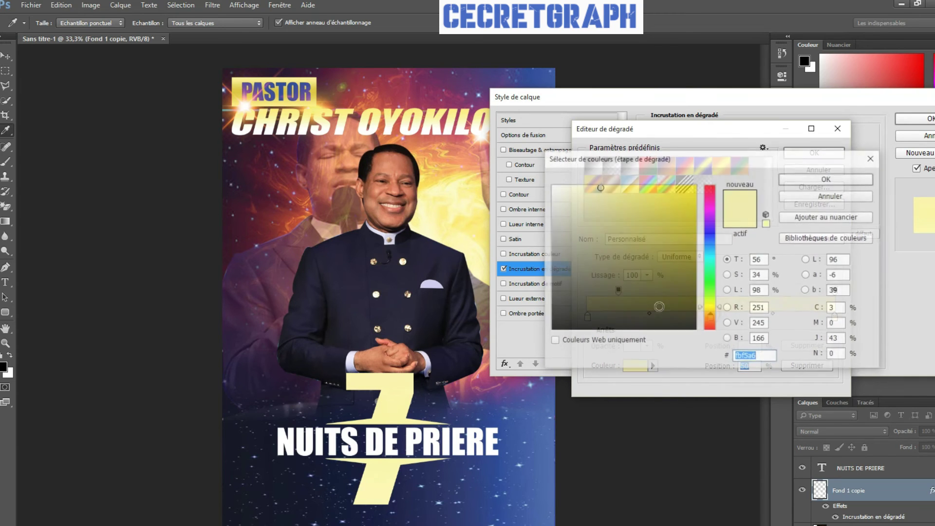
{"action": "left_click", "coordinate": [465, 164]}
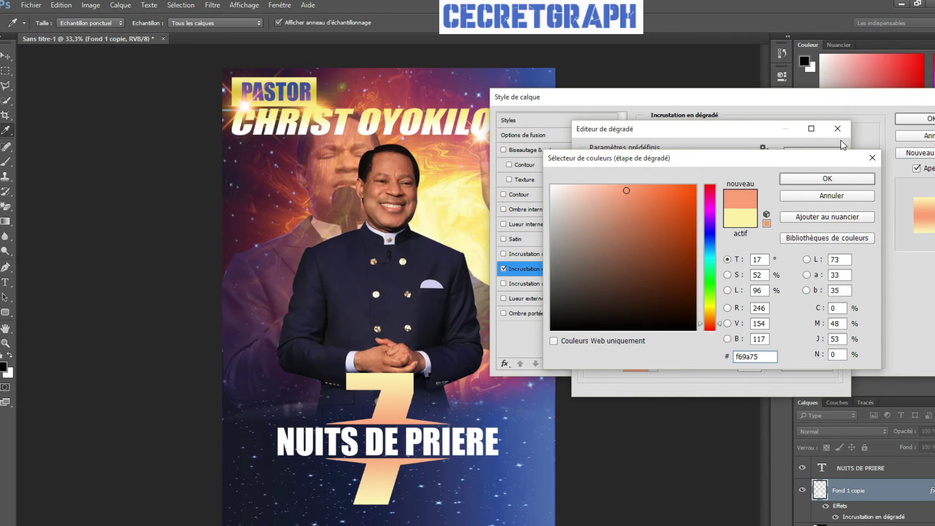
{"action": "left_click", "coordinate": [846, 178]}
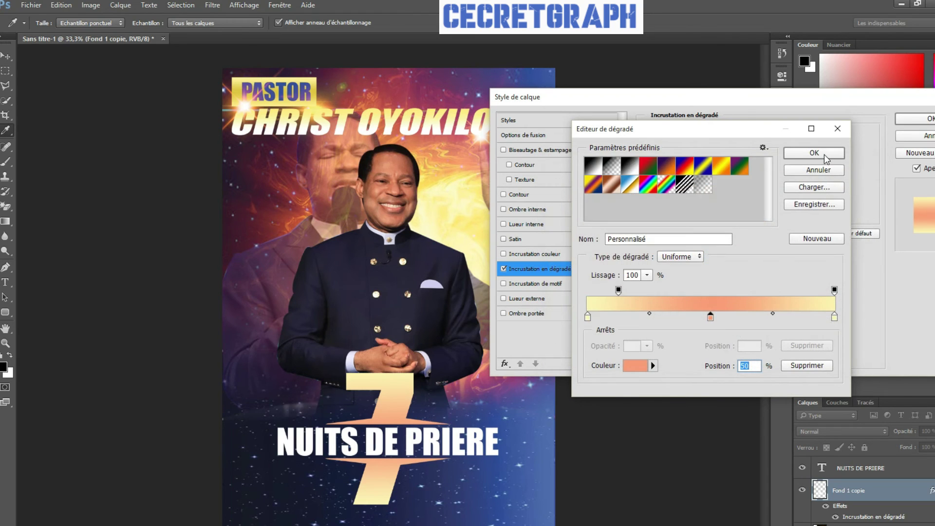
Step: Adjust the middle stop to an orange-gold sampled from the poster and apply the overlay
{"action": "double_click", "coordinate": [710, 318]}
{"action": "left_click_drag", "start_coordinate": [625, 193], "coordinate": [616, 185]}
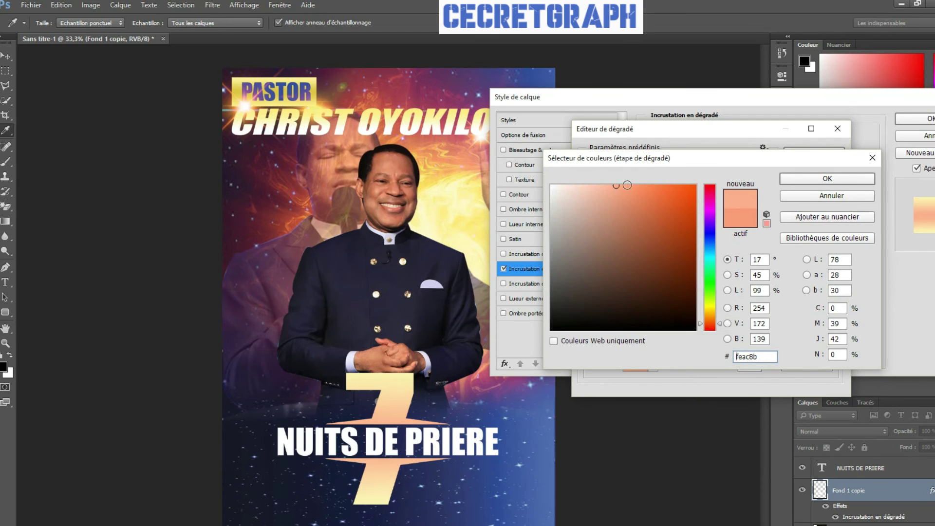
{"action": "left_click_drag", "start_coordinate": [720, 324], "coordinate": [720, 313]}
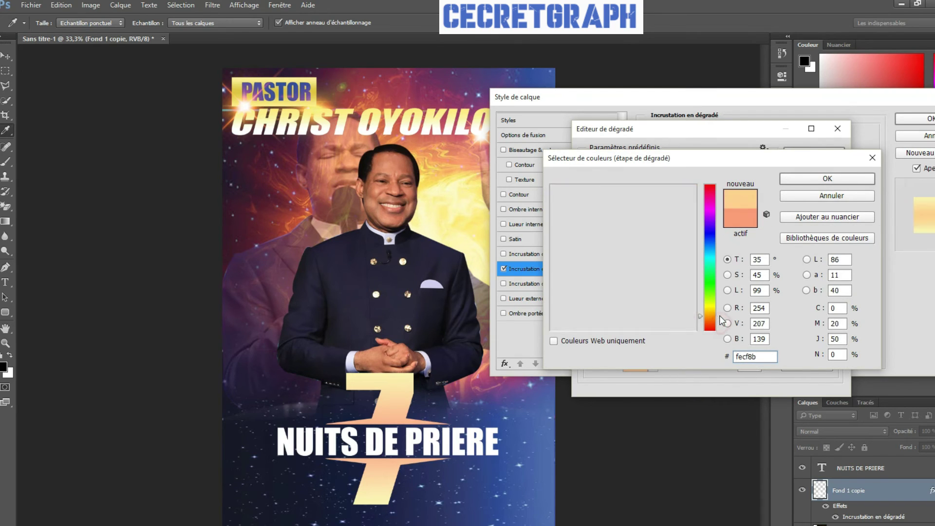
{"action": "mouse_move", "coordinate": [642, 220]}
{"action": "left_mouse_down"}
{"action": "mouse_move", "coordinate": [695, 186]}
{"action": "mouse_move", "coordinate": [710, 191]}
{"action": "left_mouse_up"}
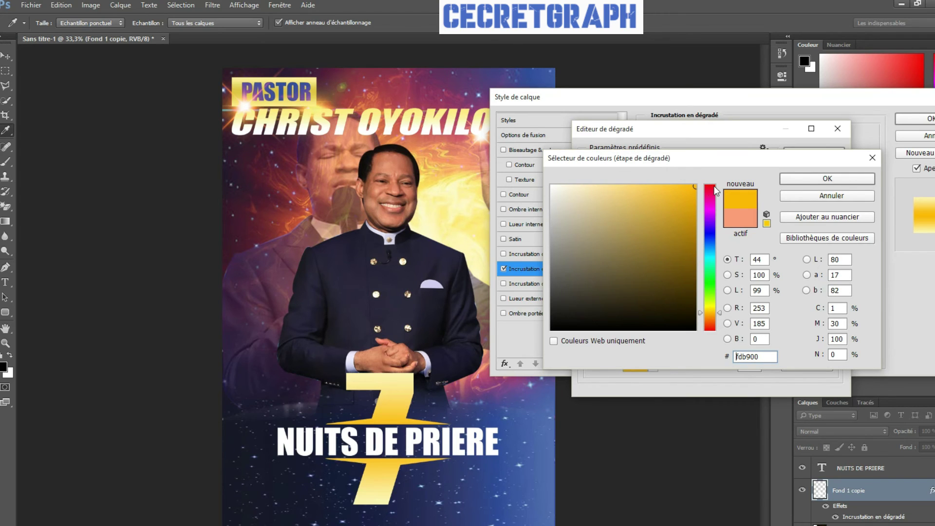
{"action": "left_click", "coordinate": [454, 162]}
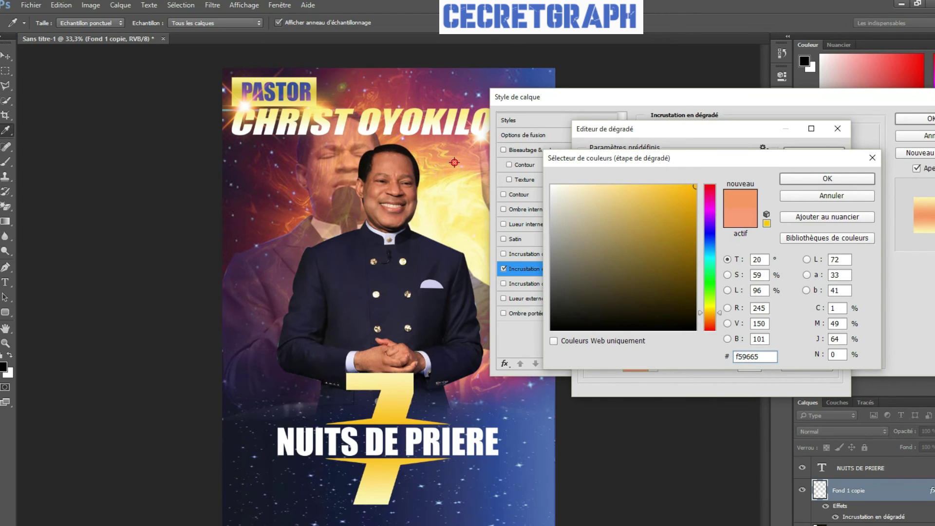
{"action": "left_click", "coordinate": [845, 180]}
{"action": "left_click", "coordinate": [837, 154]}
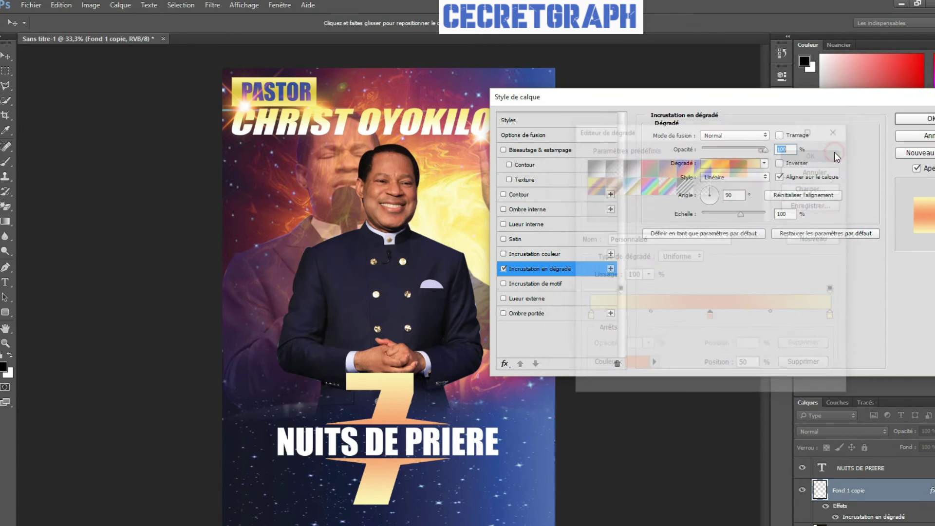
{"action": "left_click", "coordinate": [915, 119]}
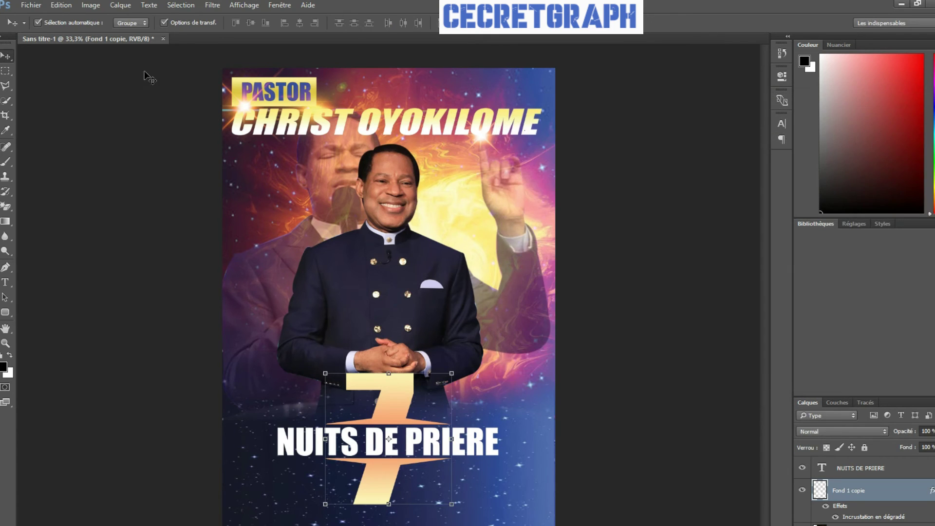
Step: Merge the NUITS DE PRIERE text layer with the gradient 7 layer 'Fond 1 copie'
{"action": "left_click", "coordinate": [615, 427]}
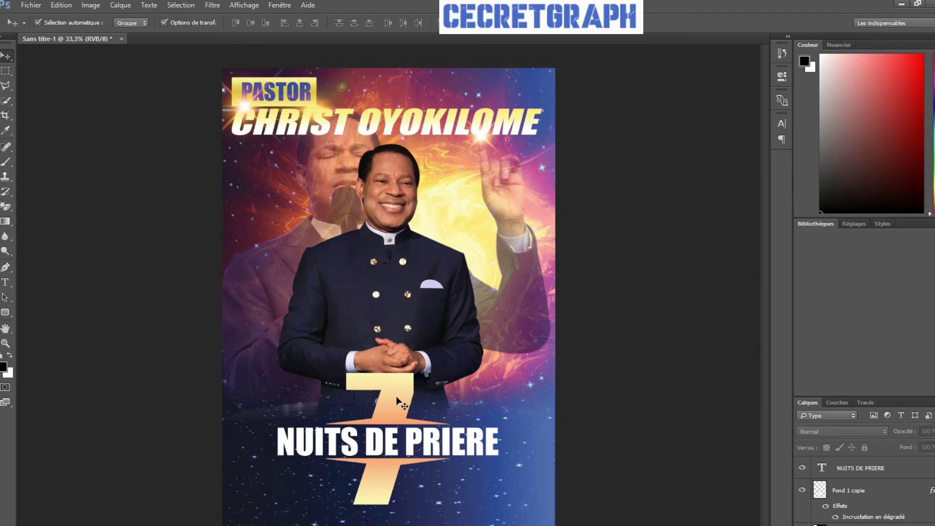
{"action": "left_click", "coordinate": [847, 469]}
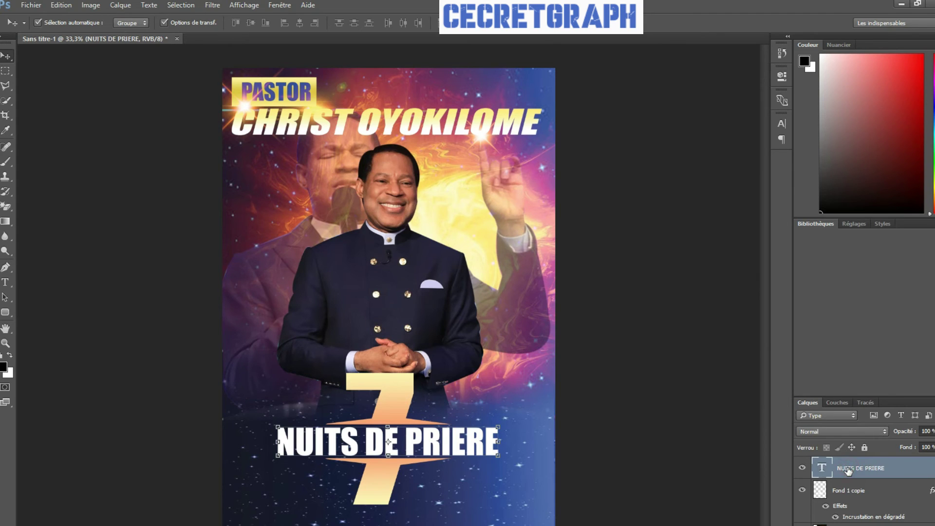
{"action": "left_click", "coordinate": [840, 492], "text": "shift"}
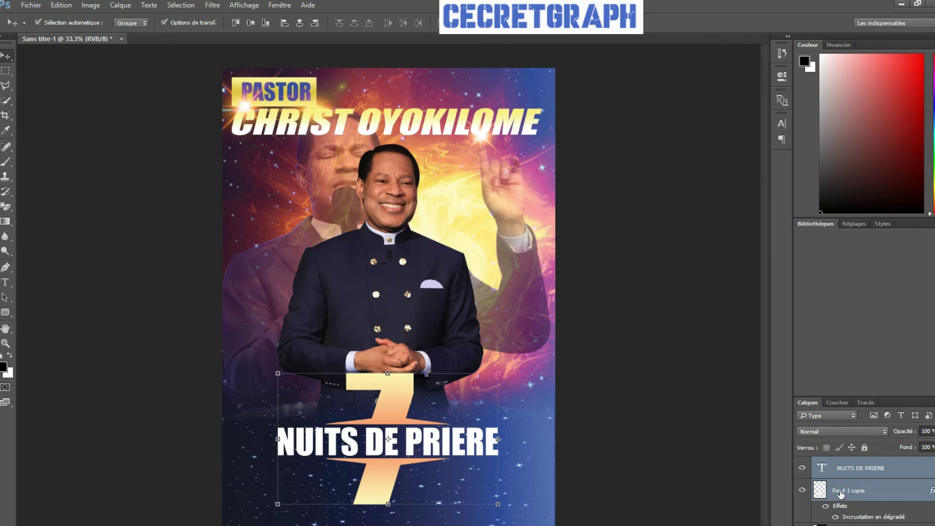
{"action": "right_click", "coordinate": [840, 493]}
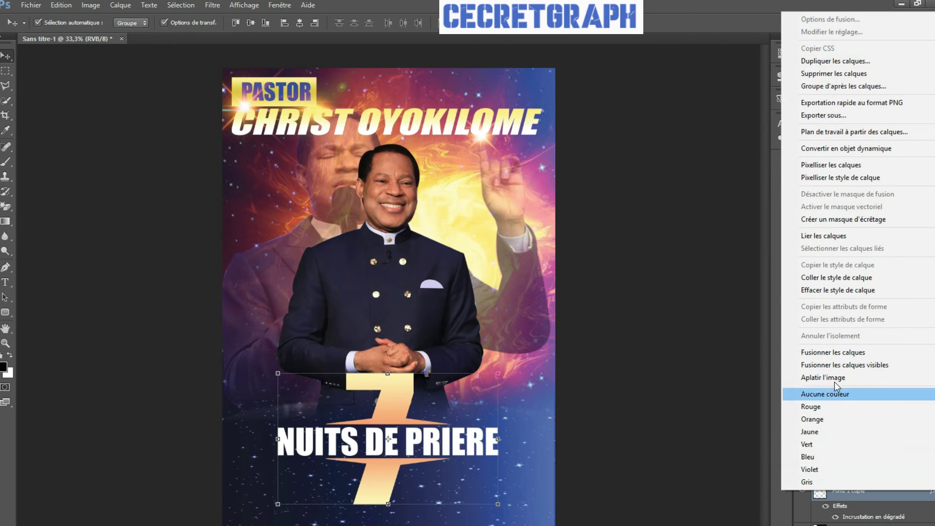
{"action": "left_click", "coordinate": [849, 352]}
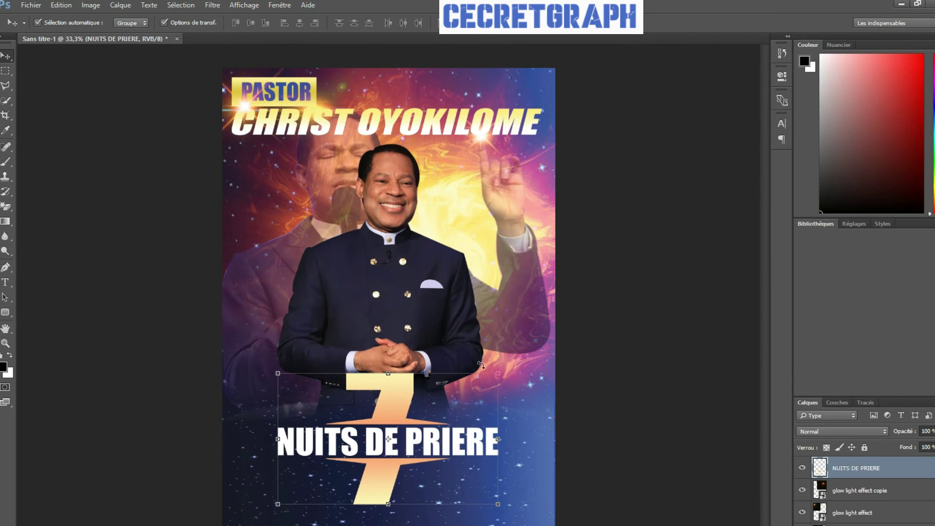
{"action": "key", "text": "ctrl+t"}
Step: Scale the merged 7 NUITS DE PRIERE title block to about 66% and raise it onto the centre line
{"action": "left_click_drag", "start_coordinate": [495, 374], "coordinate": [469, 418]}
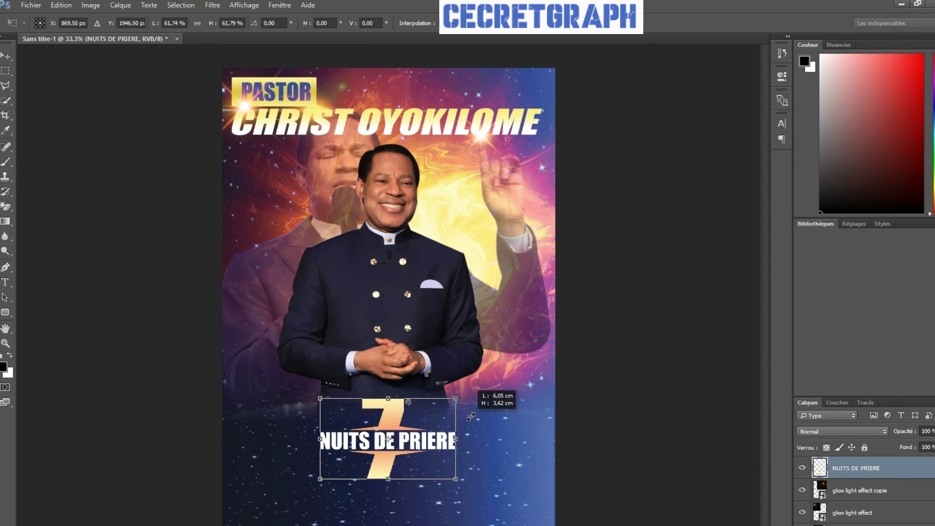
{"action": "left_click_drag", "start_coordinate": [469, 417], "coordinate": [475, 416]}
{"action": "mouse_move", "coordinate": [407, 448]}
{"action": "left_mouse_down"}
{"action": "mouse_move", "coordinate": [407, 409]}
{"action": "mouse_move", "coordinate": [408, 455]}
{"action": "left_mouse_up"}
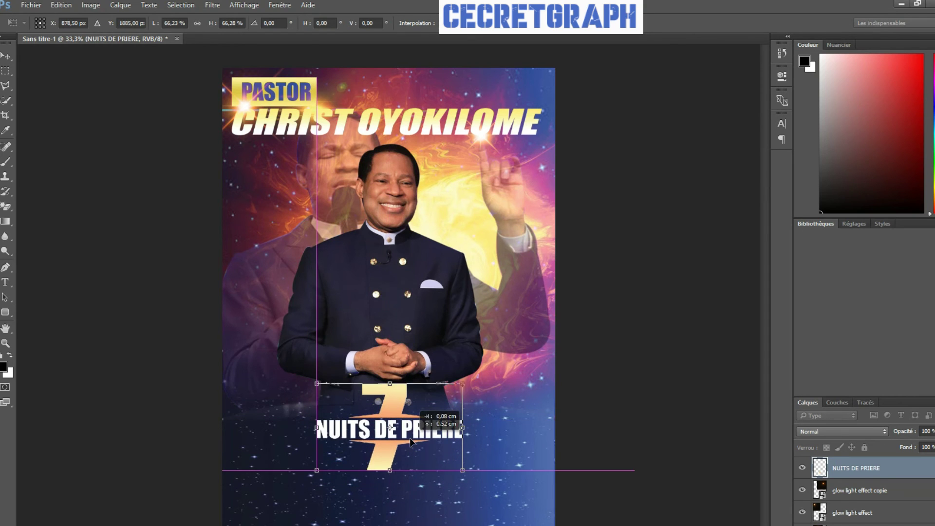
{"action": "key", "text": "Return"}
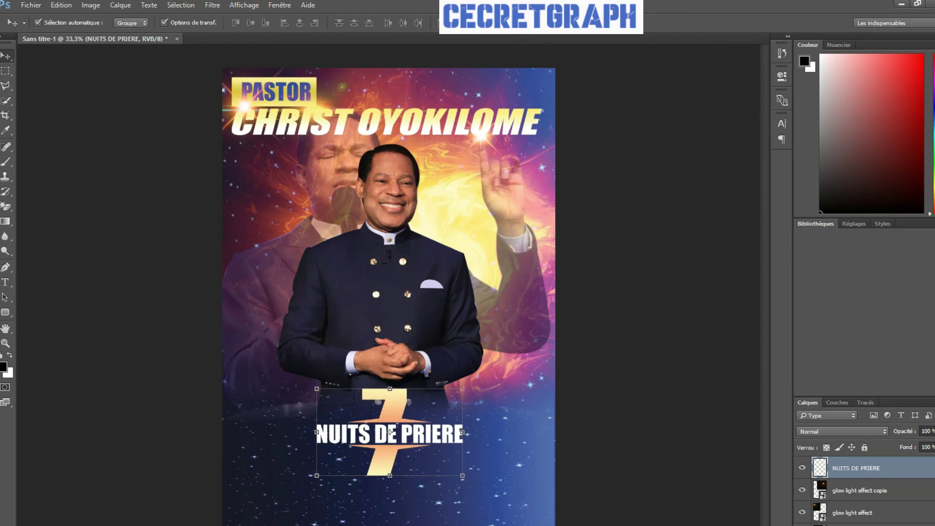
Step: Move the glow light effect copy down onto the base of the 7
{"action": "left_click", "coordinate": [480, 137]}
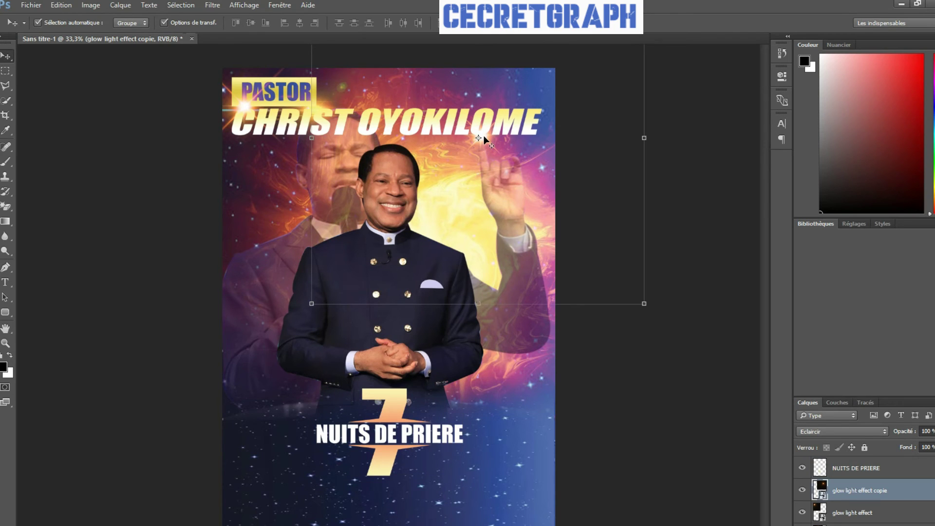
{"action": "mouse_move", "coordinate": [485, 136]}
{"action": "left_mouse_down"}
{"action": "mouse_move", "coordinate": [411, 473]}
{"action": "mouse_move", "coordinate": [403, 473]}
{"action": "left_mouse_up"}
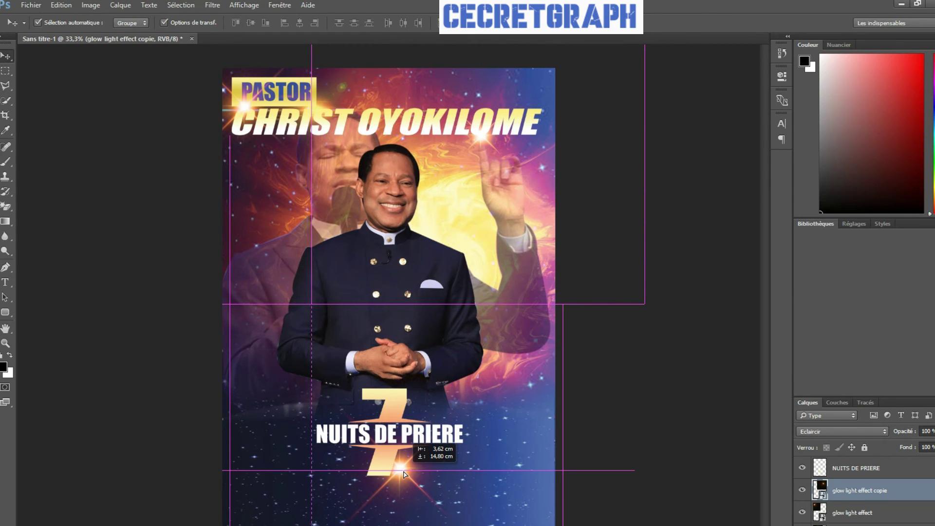
{"action": "left_click_drag", "start_coordinate": [404, 473], "coordinate": [402, 468]}
Step: Raise NUITS DE PRIERE over the 7 and move the glow star up just beneath it
{"action": "left_click", "coordinate": [394, 403]}
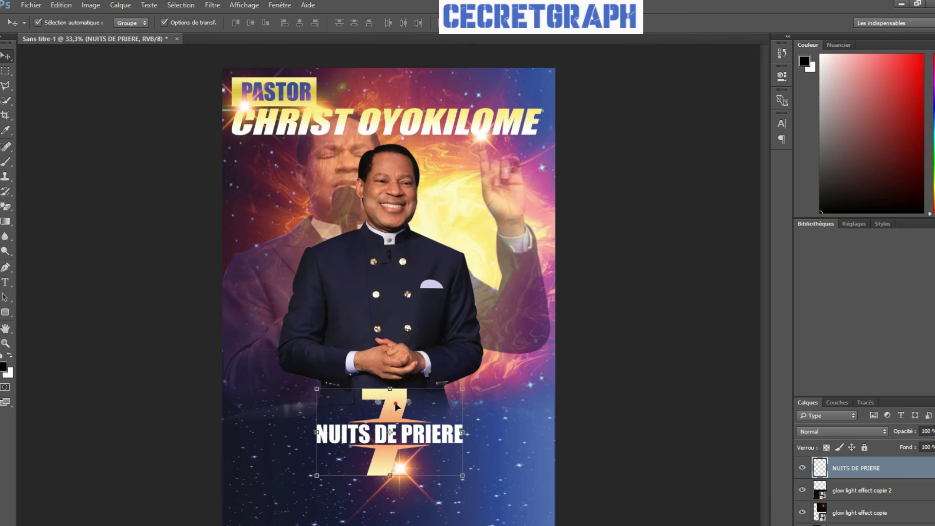
{"action": "left_click_drag", "start_coordinate": [396, 406], "coordinate": [399, 356]}
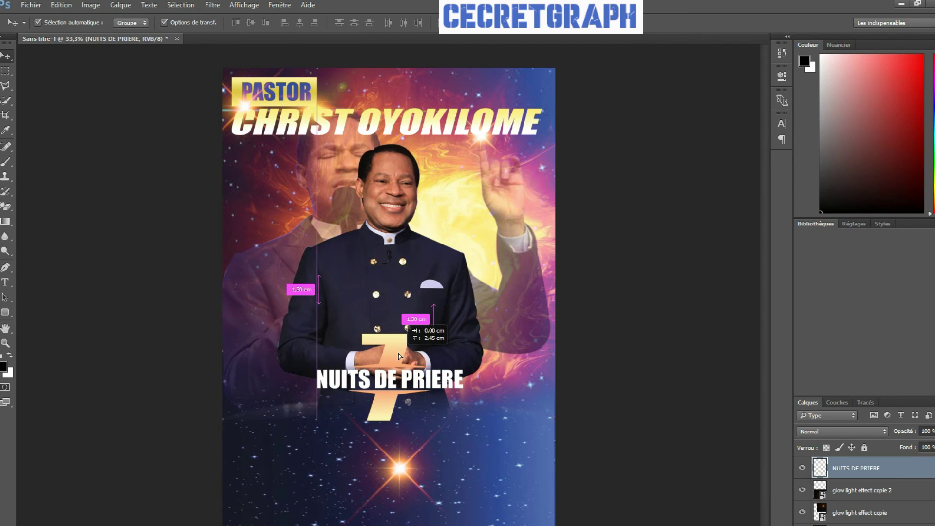
{"action": "left_click_drag", "start_coordinate": [398, 356], "coordinate": [398, 356]}
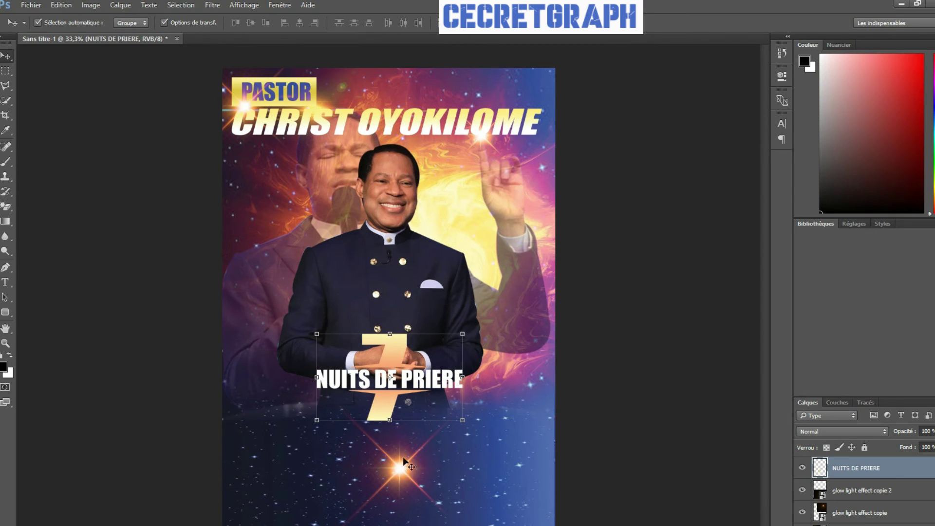
{"action": "left_click_drag", "start_coordinate": [399, 468], "coordinate": [390, 417]}
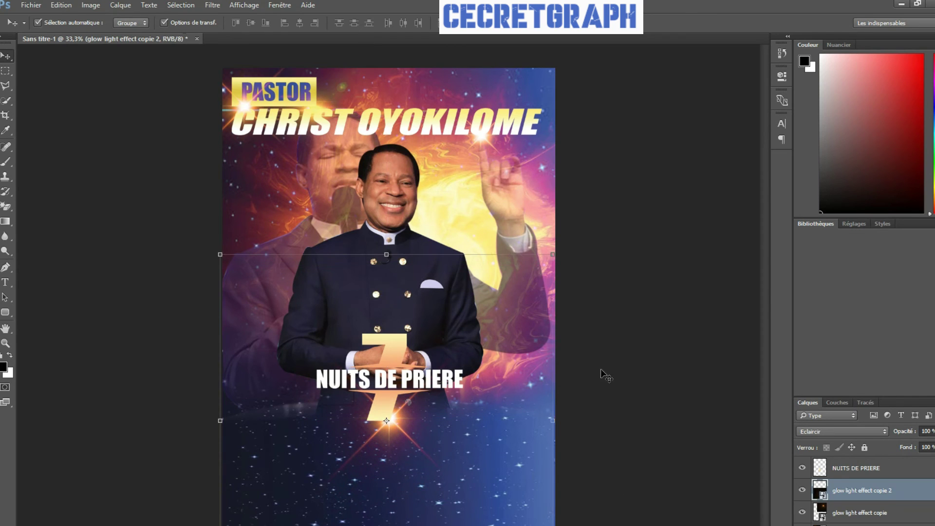
{"action": "left_click", "coordinate": [612, 351]}
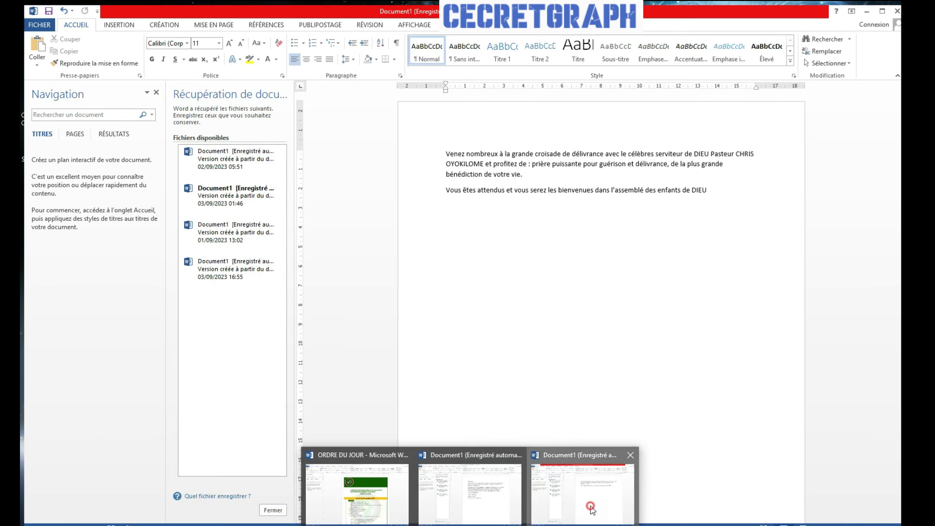
Step: Copy both invitation paragraphs from the Word document, then return to the Photoshop poster
{"action": "left_click", "coordinate": [591, 510]}
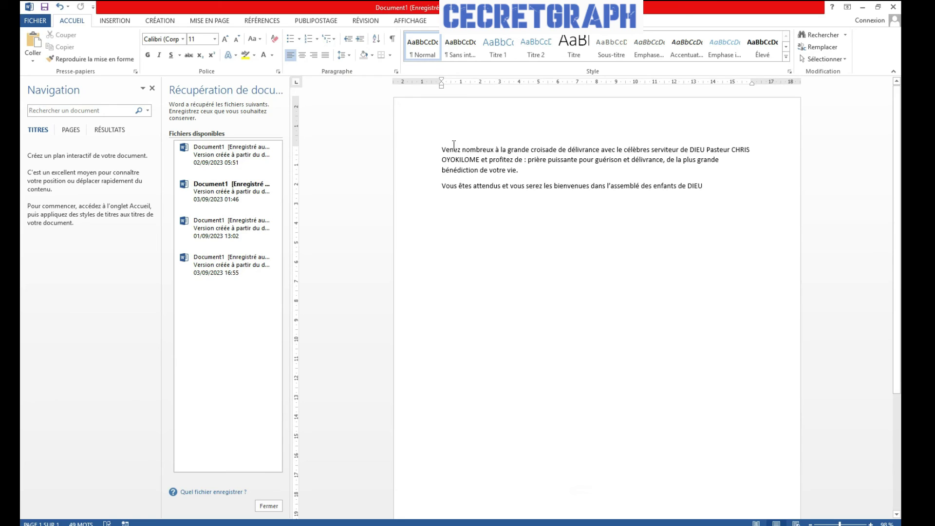
{"action": "left_click_drag", "start_coordinate": [442, 146], "coordinate": [735, 195]}
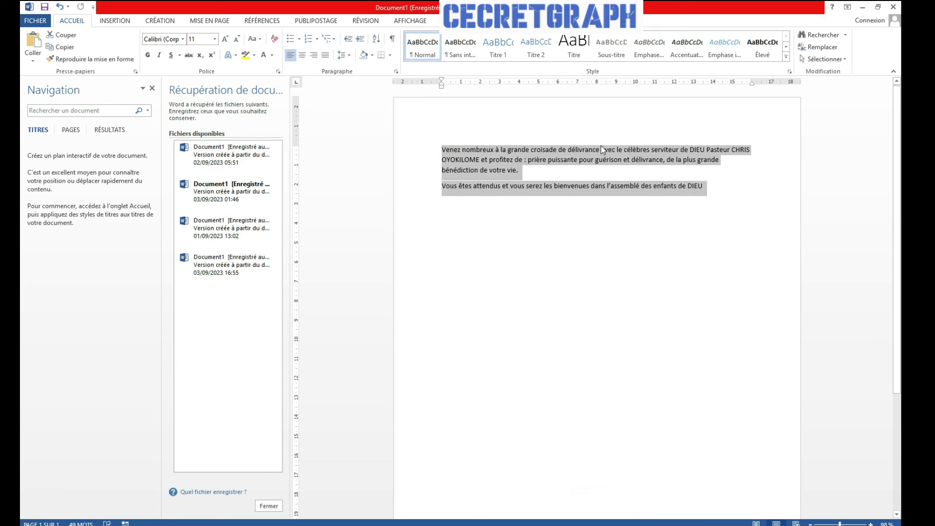
{"action": "left_click", "coordinate": [628, 163]}
{"action": "left_click", "coordinate": [861, 7]}
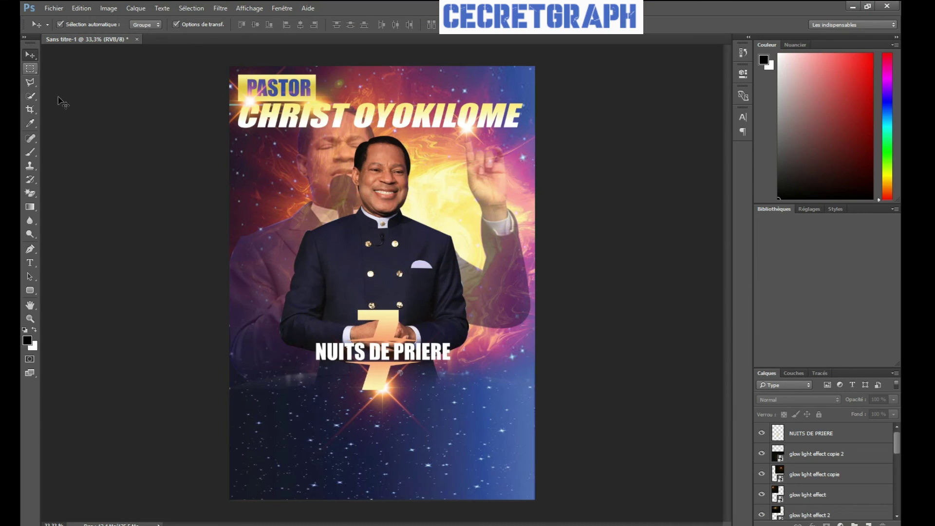
Step: Paste the invitation text into a new paragraph text box below the title and select it all
{"action": "left_click", "coordinate": [30, 263]}
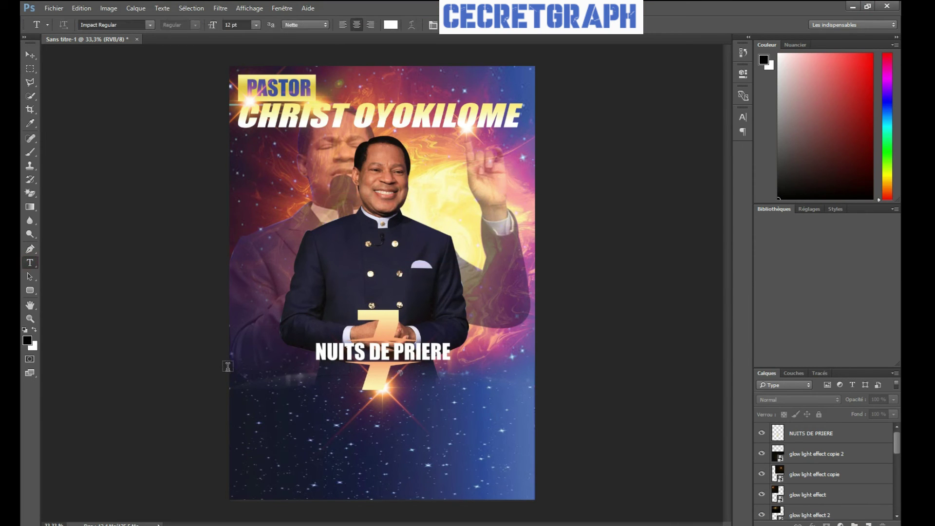
{"action": "left_click_drag", "start_coordinate": [258, 403], "coordinate": [510, 473]}
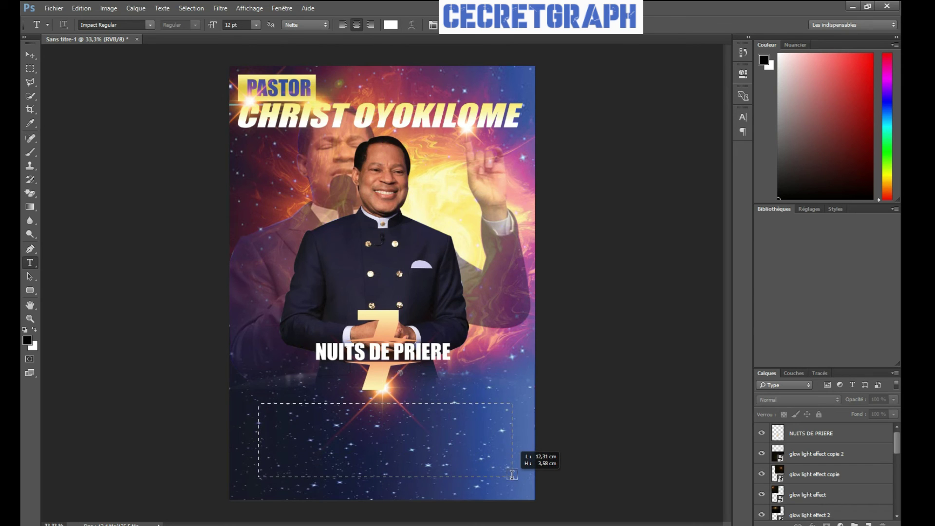
{"action": "left_click_drag", "start_coordinate": [511, 474], "coordinate": [513, 477]}
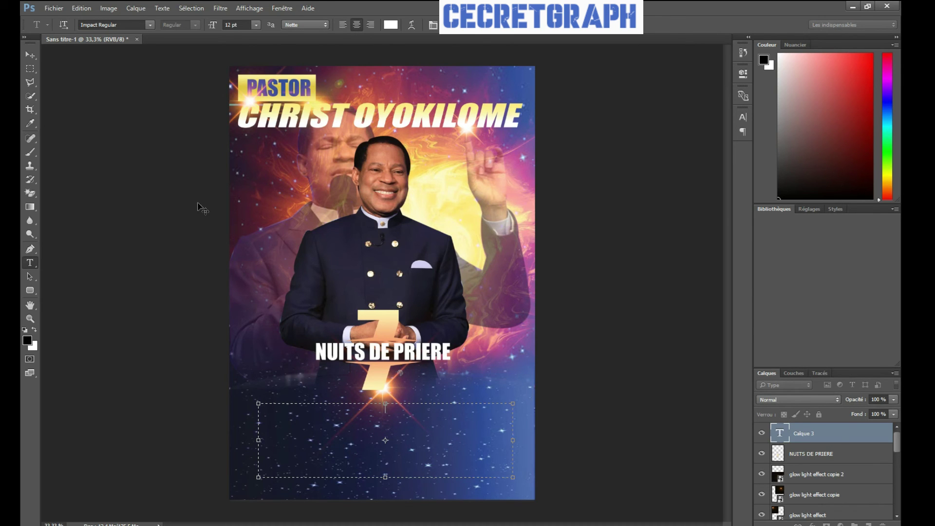
{"action": "left_click", "coordinate": [81, 9]}
{"action": "left_click", "coordinate": [96, 99]}
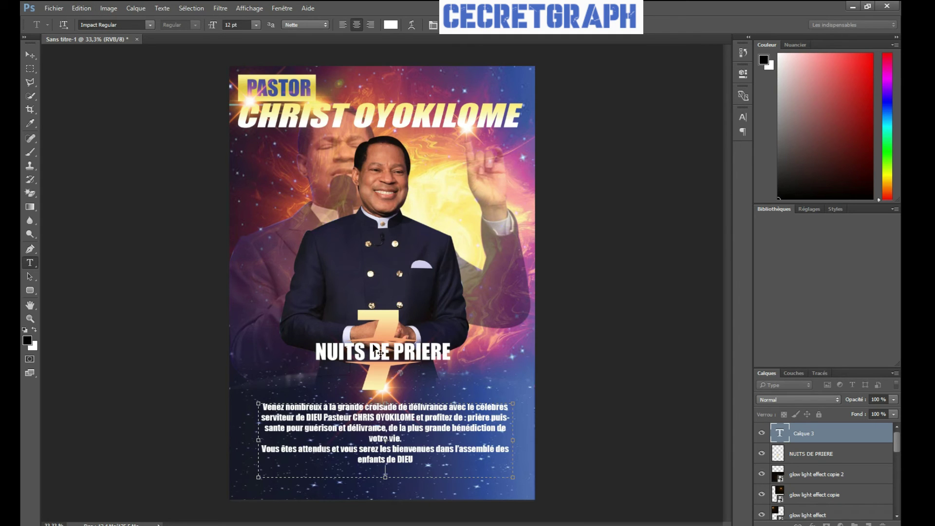
{"action": "left_click_drag", "start_coordinate": [419, 464], "coordinate": [249, 395]}
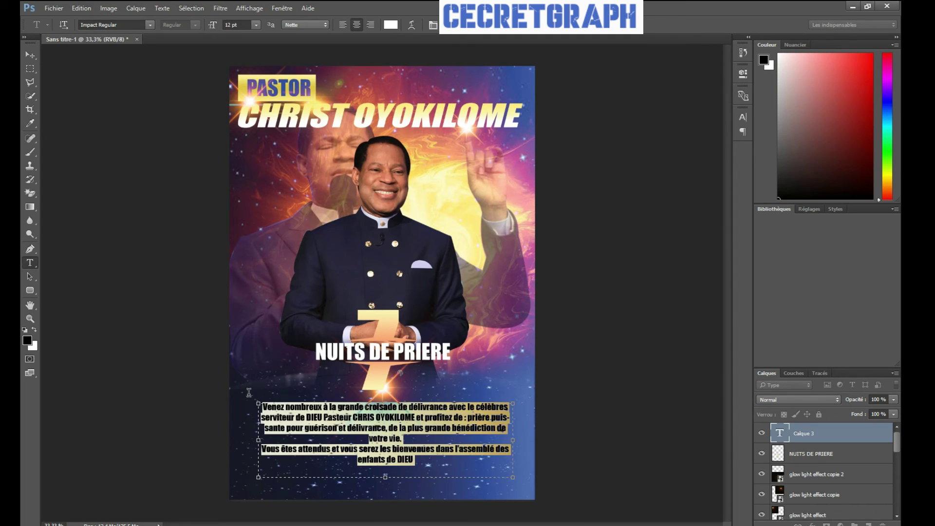
Step: Set the invitation paragraphs' font to Calibri Bold
{"action": "left_click", "coordinate": [122, 24]}
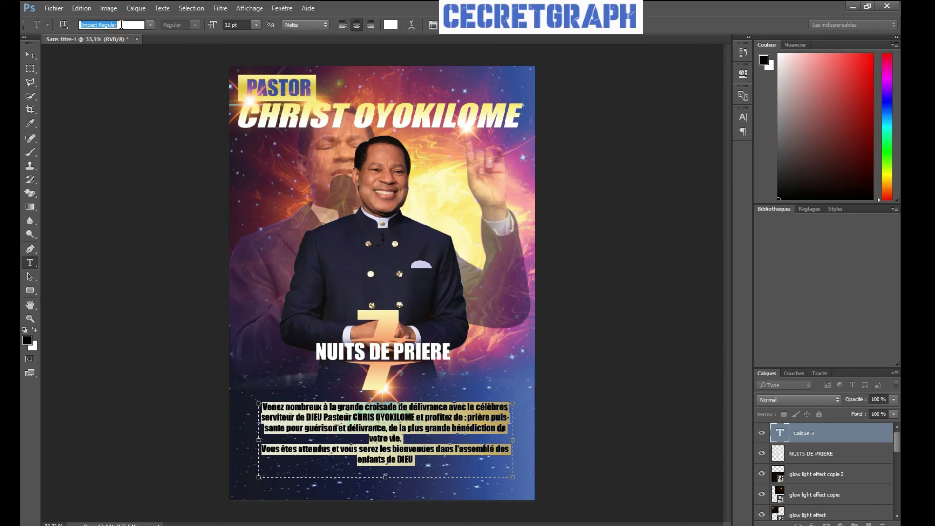
{"action": "type", "text": "CALI"}
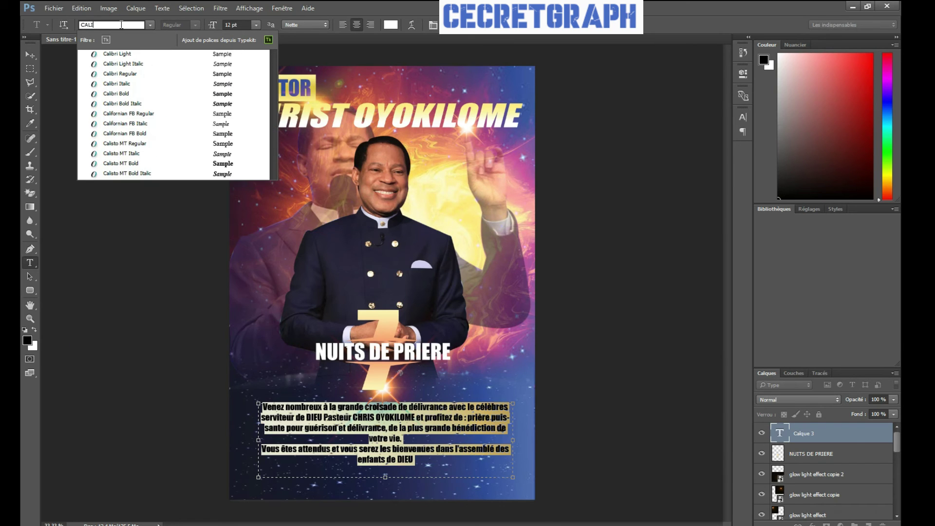
{"action": "type", "text": "BR"}
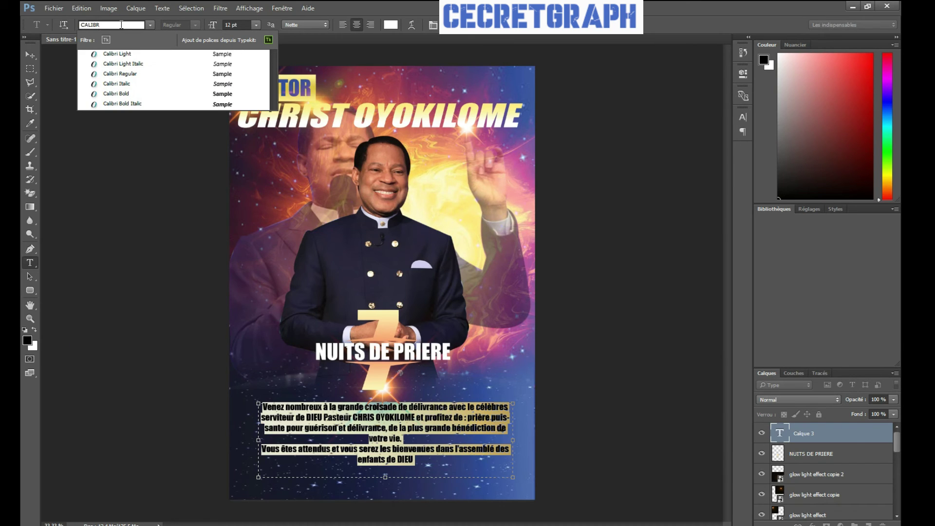
{"action": "left_click", "coordinate": [131, 54]}
{"action": "left_click", "coordinate": [189, 25]}
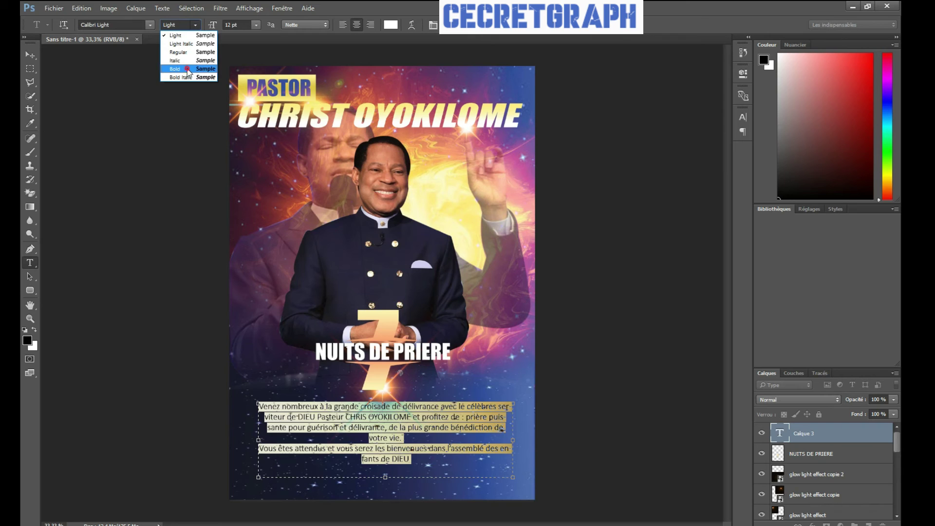
{"action": "left_click", "coordinate": [189, 69]}
{"action": "left_click", "coordinate": [377, 424]}
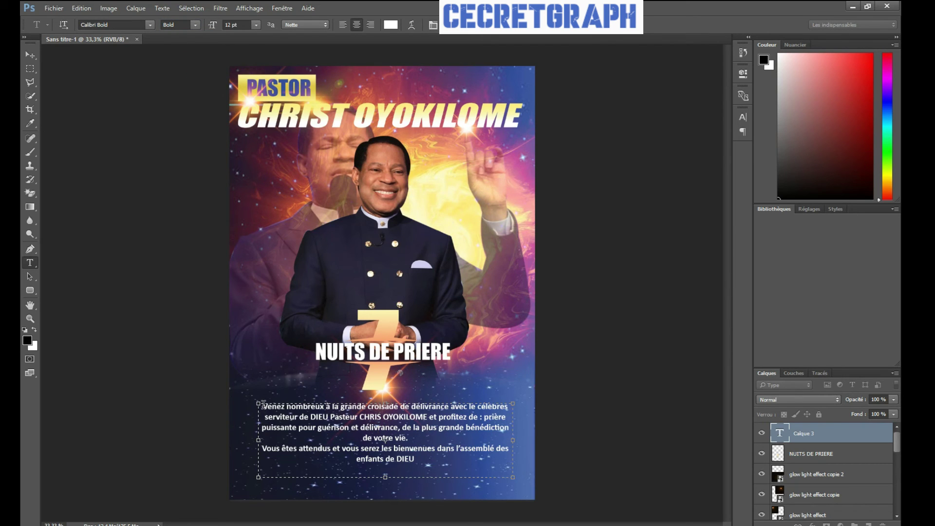
Step: Indent the first line with two tabs, left-align the paragraph, and commit the text
{"action": "left_click", "coordinate": [263, 405]}
{"action": "key", "text": "Tab"}
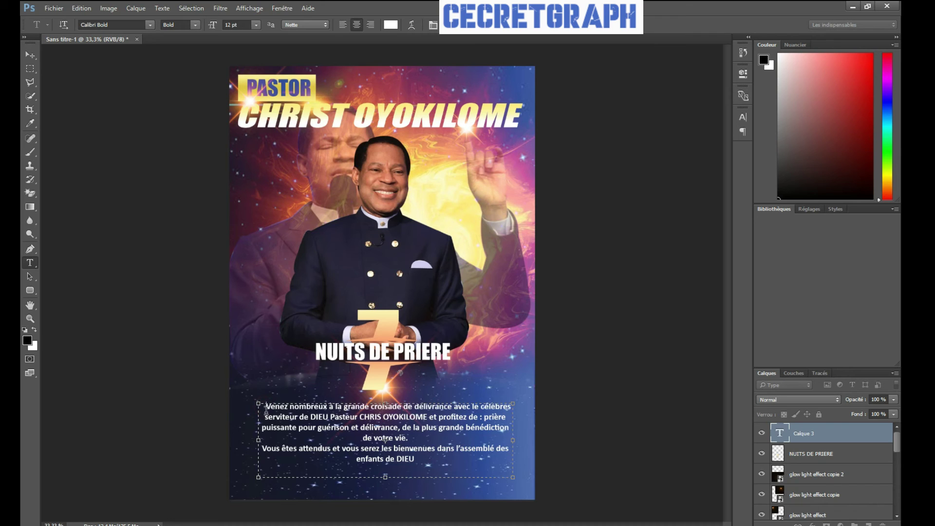
{"action": "key", "text": "Tab"}
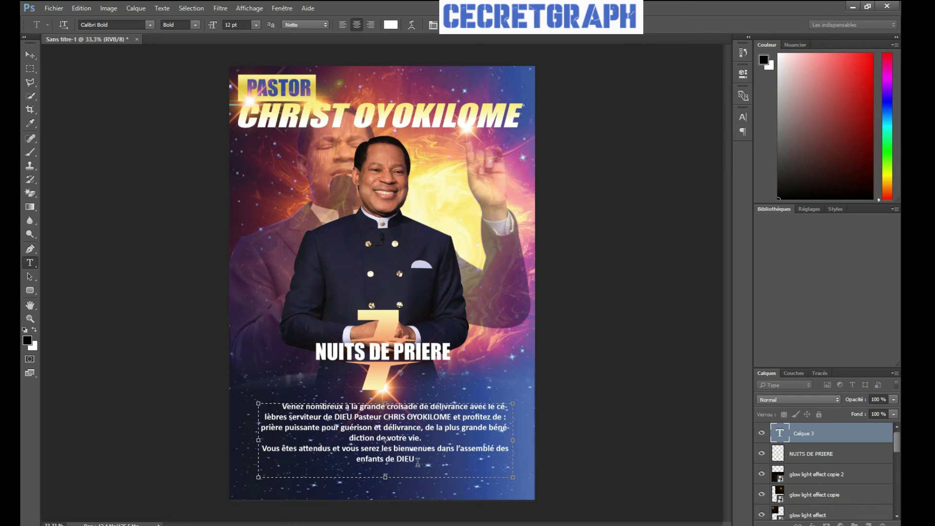
{"action": "left_click_drag", "start_coordinate": [418, 460], "coordinate": [253, 405]}
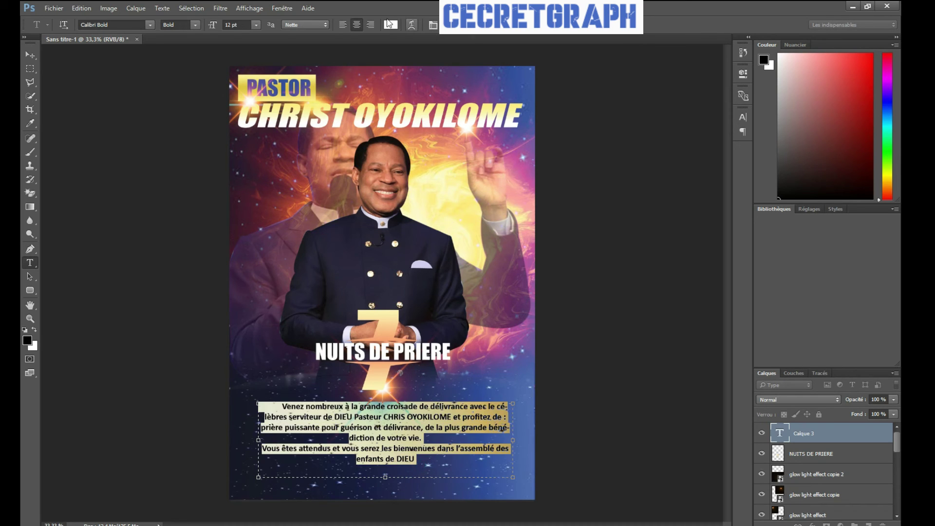
{"action": "left_click", "coordinate": [347, 25]}
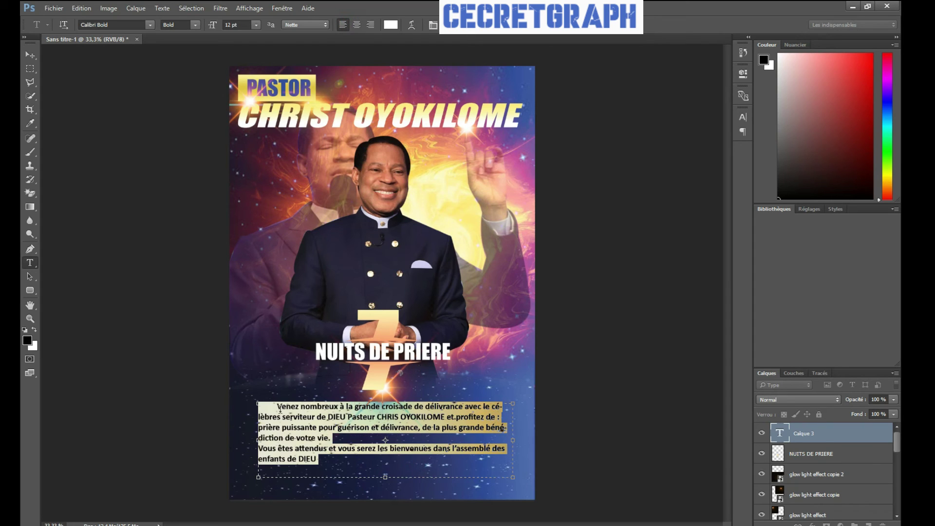
{"action": "left_click", "coordinate": [277, 412]}
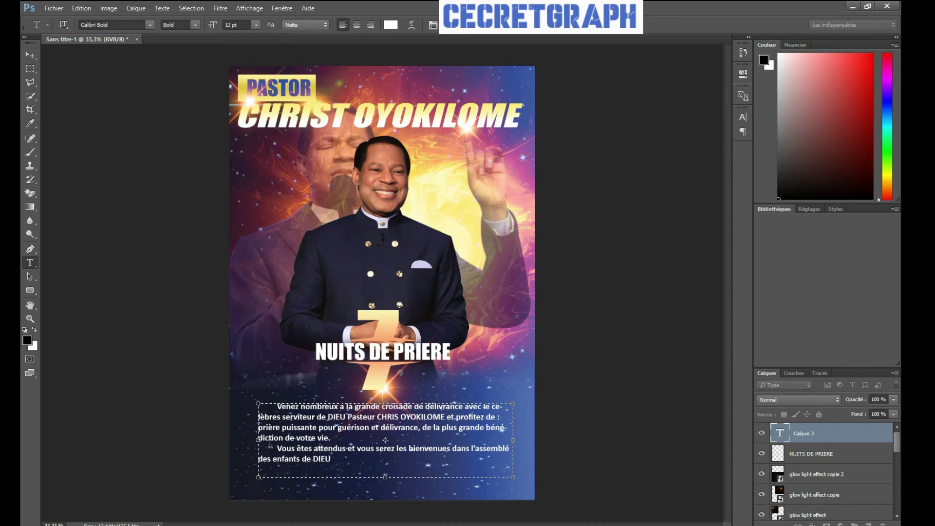
{"action": "left_click", "coordinate": [466, 24]}
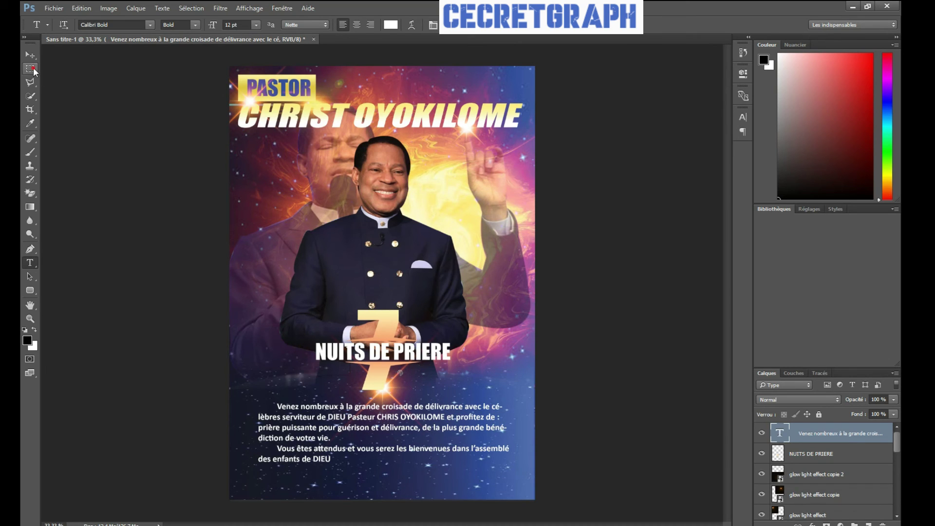
Step: Add a light yellow #feee95 solid-colour fill square to the left of the pastor
{"action": "left_click", "coordinate": [34, 71]}
{"action": "left_click_drag", "start_coordinate": [244, 226], "coordinate": [312, 295]}
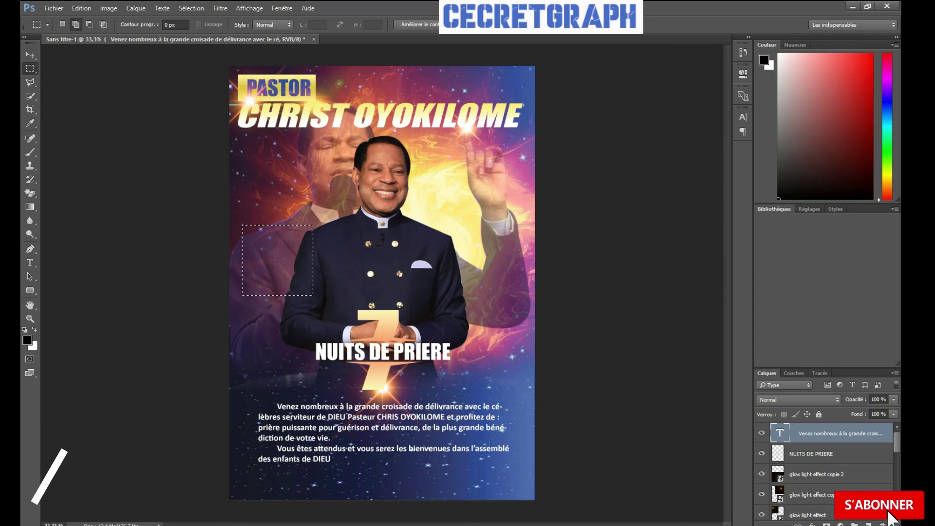
{"action": "left_click", "coordinate": [839, 524]}
{"action": "left_click", "coordinate": [783, 298]}
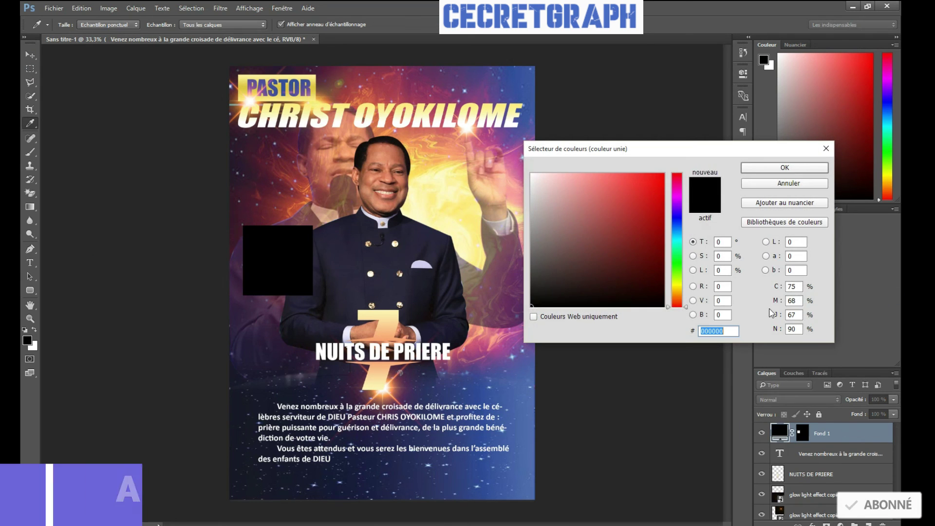
{"action": "left_click", "coordinate": [433, 192]}
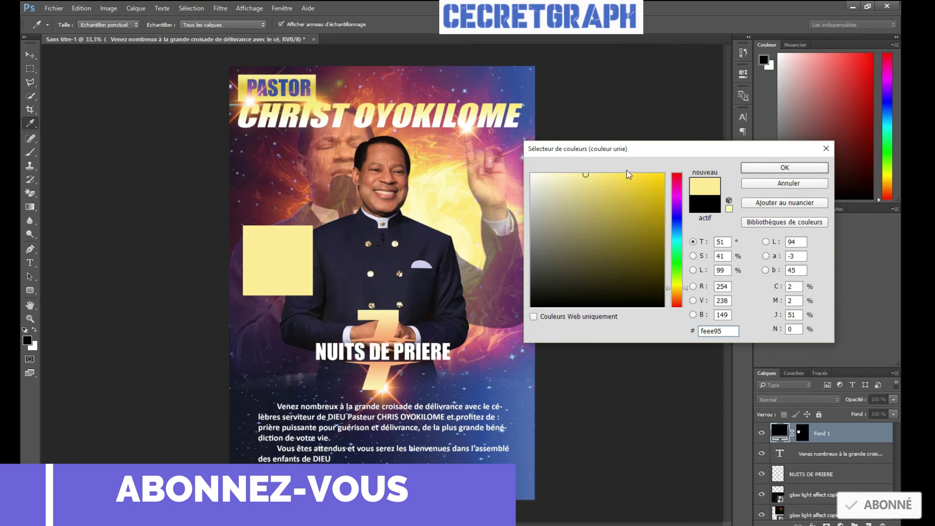
{"action": "left_click", "coordinate": [784, 167]}
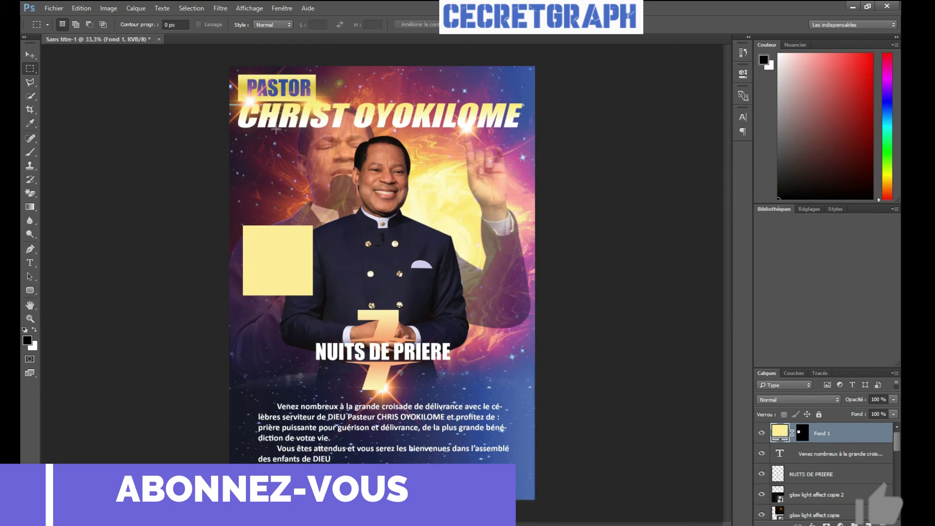
{"action": "right_click", "coordinate": [814, 433]}
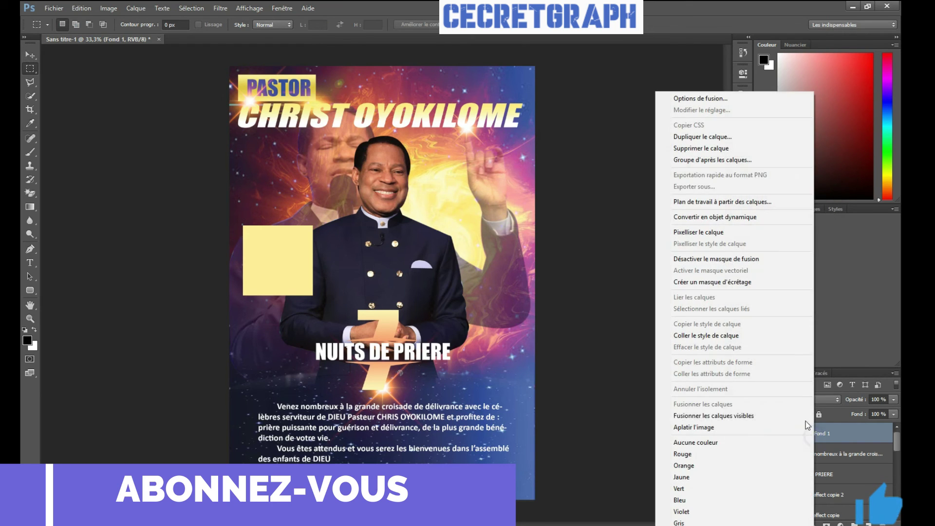
Step: Erase the inner area of the yellow square, leaving a thin corner bracket
{"action": "left_click", "coordinate": [706, 233]}
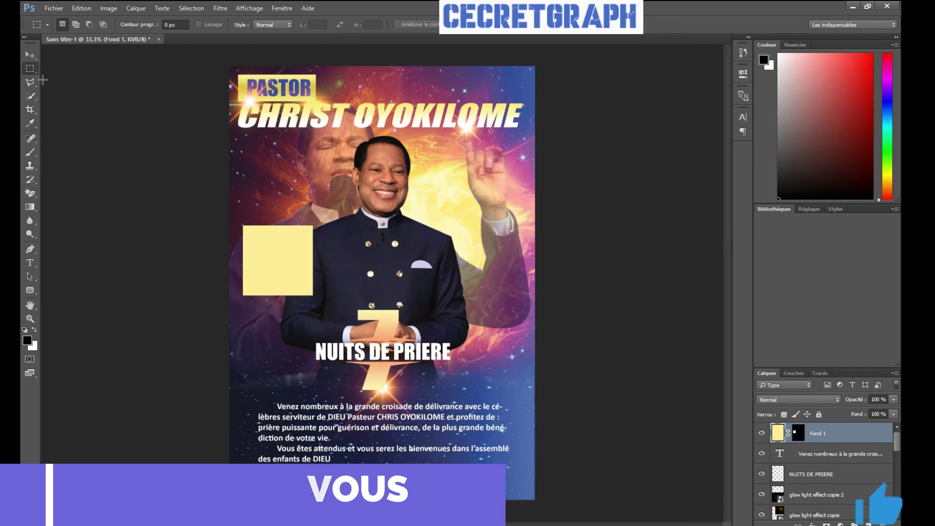
{"action": "left_click_drag", "start_coordinate": [247, 228], "coordinate": [324, 312]}
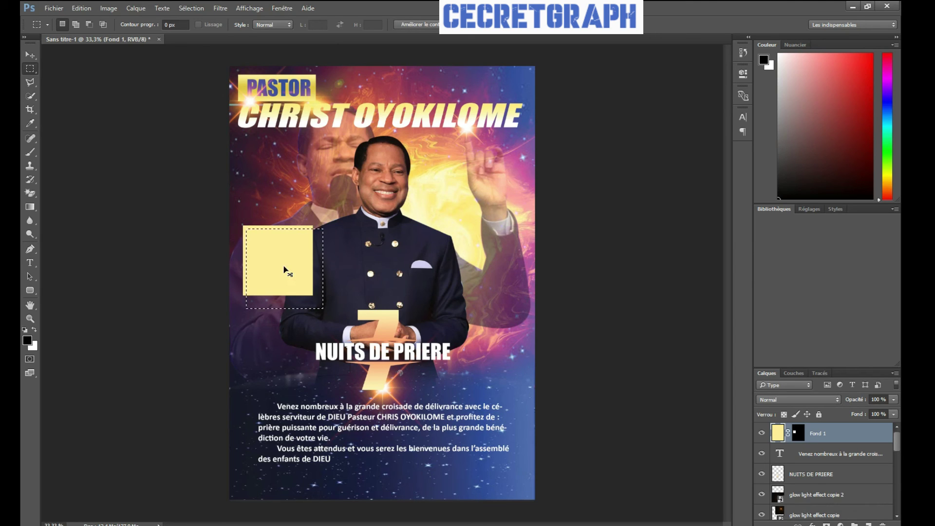
{"action": "key", "text": "Delete"}
{"action": "key", "text": "ctrl+d"}
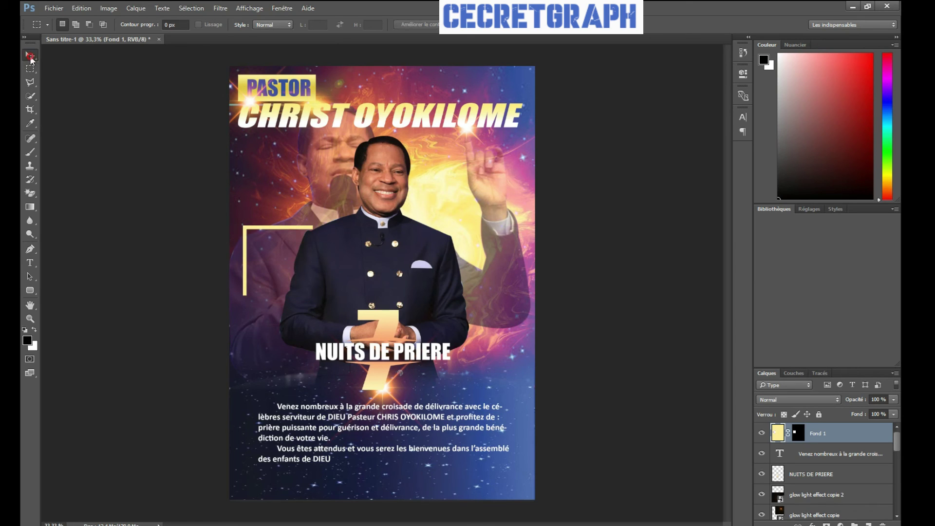
Step: Move the yellow bracket slightly lower and convert its Fond 1 layer to a smart object
{"action": "left_click", "coordinate": [30, 55]}
{"action": "left_click_drag", "start_coordinate": [284, 233], "coordinate": [284, 272]}
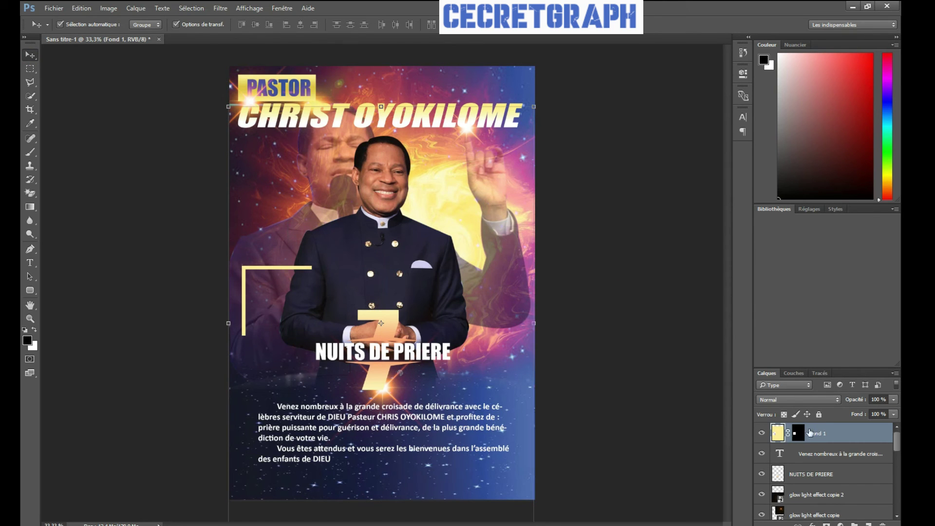
{"action": "right_click", "coordinate": [818, 435]}
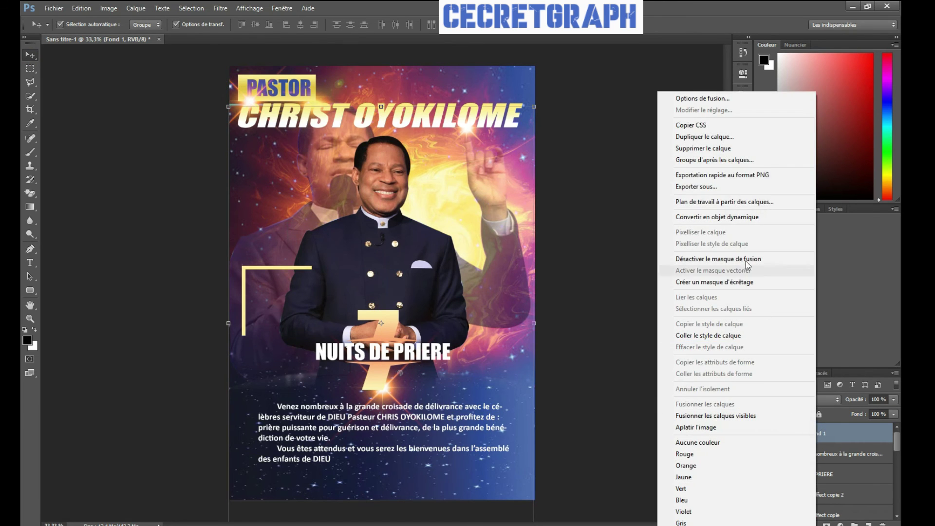
{"action": "left_click", "coordinate": [715, 217]}
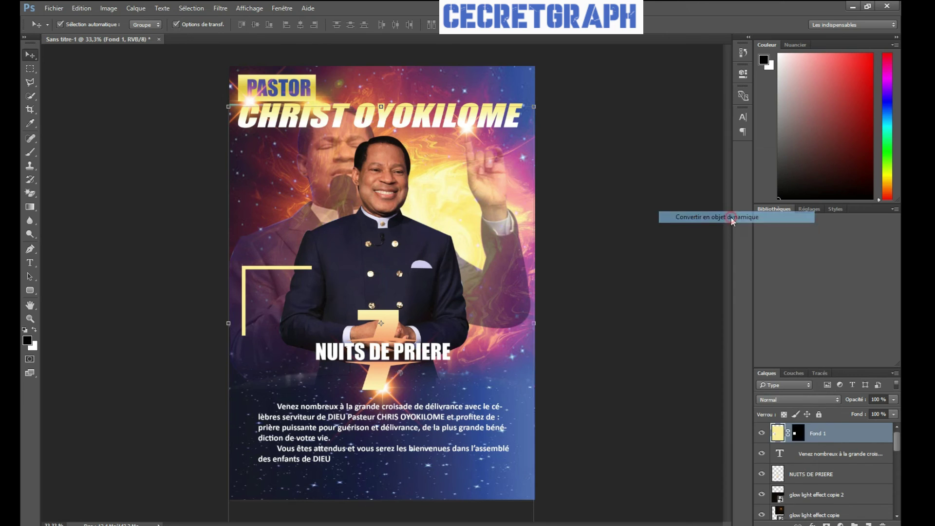
{"action": "left_click", "coordinate": [299, 273]}
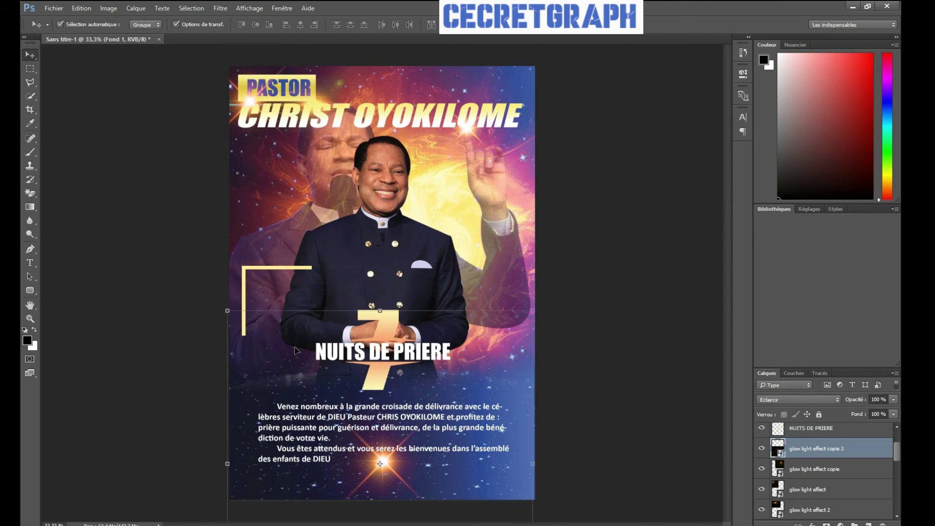
Step: Place the yellow bracket at the paragraph's top-left corner and scale it to about 80%
{"action": "left_click_drag", "start_coordinate": [250, 272], "coordinate": [254, 377]}
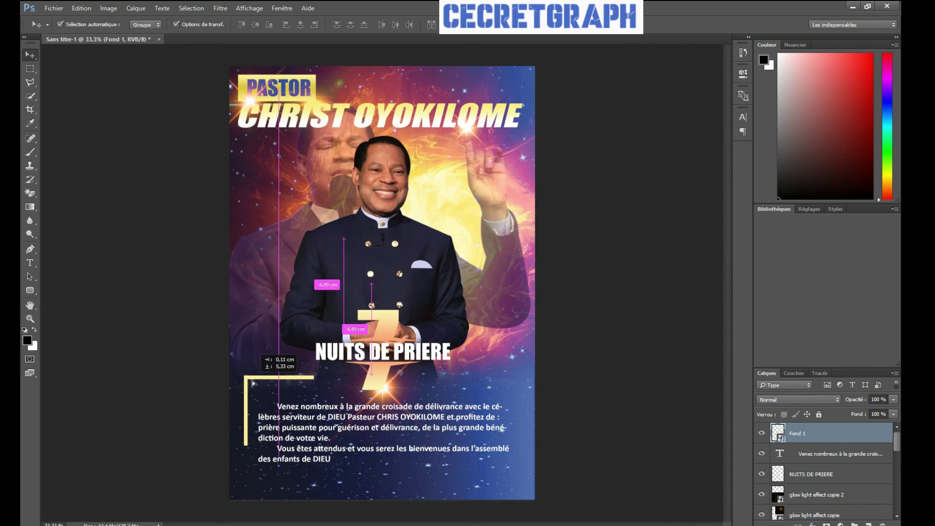
{"action": "left_click_drag", "start_coordinate": [254, 377], "coordinate": [250, 382]}
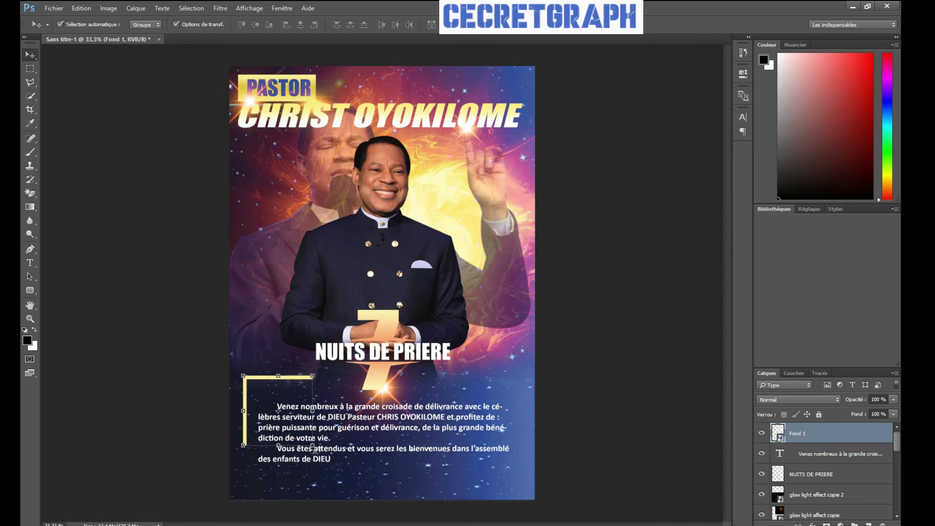
{"action": "left_click", "coordinate": [313, 445]}
{"action": "left_click_drag", "start_coordinate": [312, 445], "coordinate": [305, 438]}
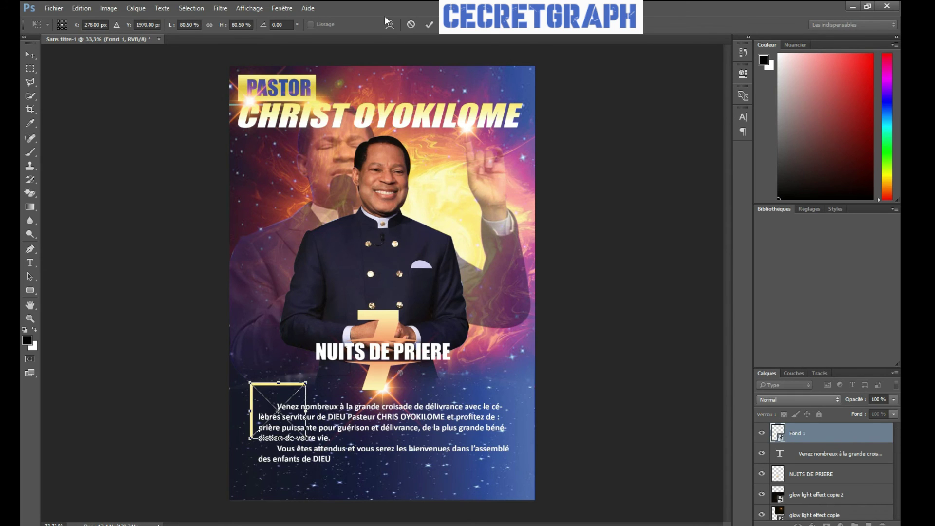
{"action": "left_click", "coordinate": [429, 24]}
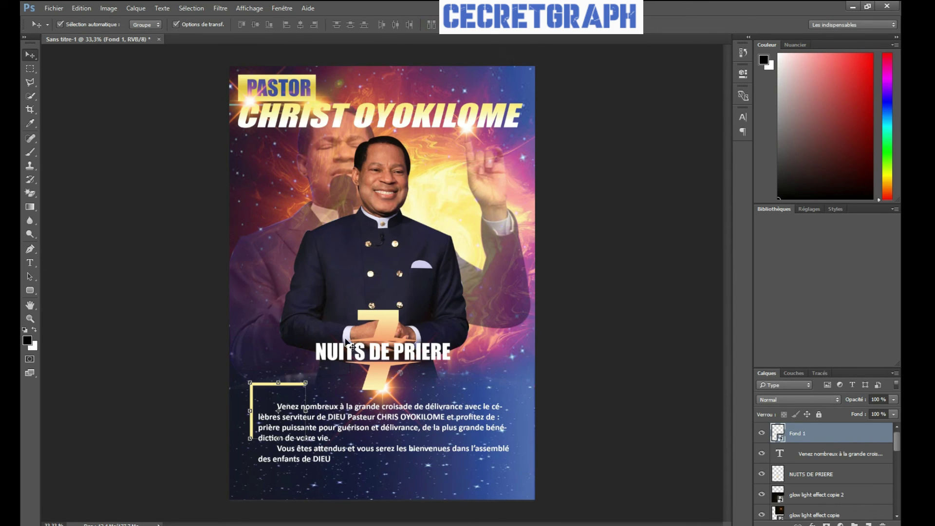
Step: Nudge the invitation paragraph text slightly upward
{"action": "left_click", "coordinate": [357, 410]}
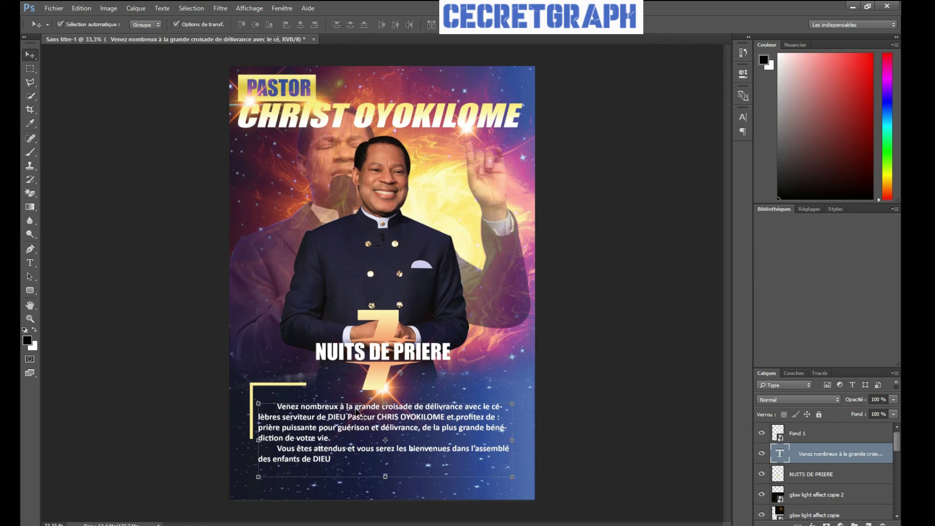
{"action": "key", "text": "shift+Up"}
{"action": "key", "text": "shift+Up"}
{"action": "key", "text": "shift+Up"}
{"action": "key", "text": "shift+Up"}
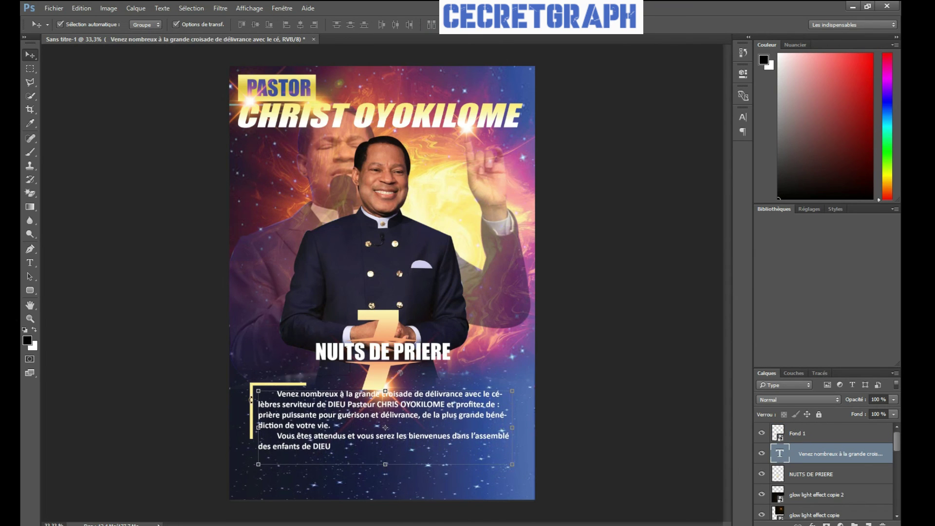
{"action": "left_click", "coordinate": [146, 336]}
{"action": "left_click", "coordinate": [292, 385]}
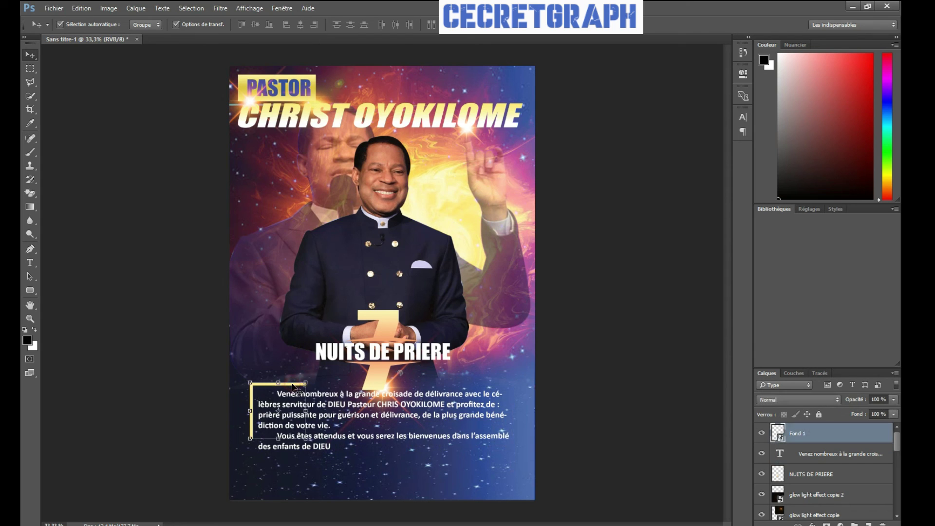
Step: Duplicate the yellow bracket, rotate the copy 180°, and set it at the paragraph's bottom-right corner
{"action": "left_click_drag", "start_coordinate": [294, 387], "coordinate": [504, 385]}
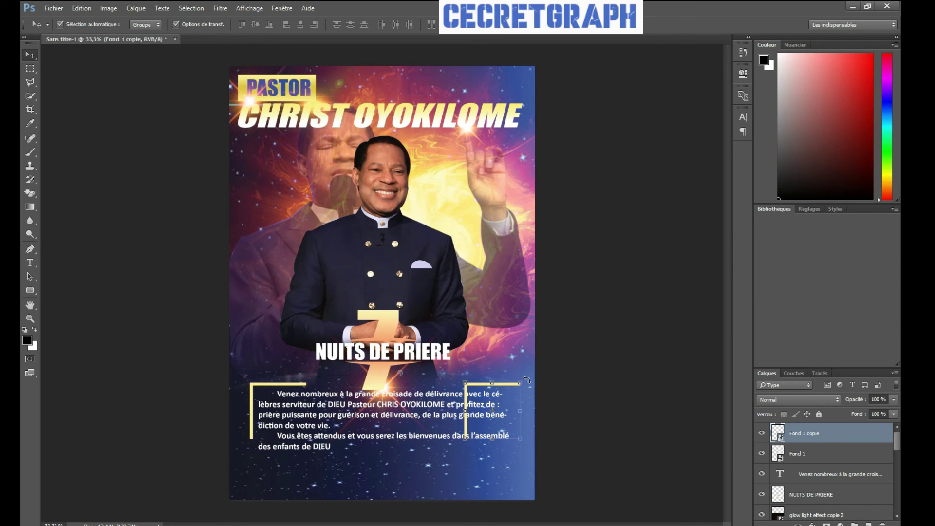
{"action": "left_click_drag", "start_coordinate": [526, 380], "coordinate": [479, 496]}
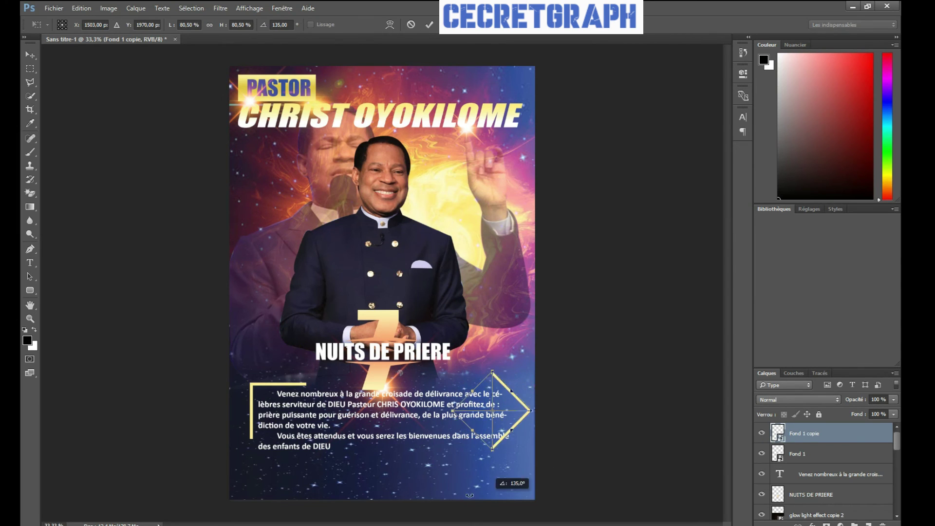
{"action": "left_click_drag", "start_coordinate": [480, 496], "coordinate": [440, 471]}
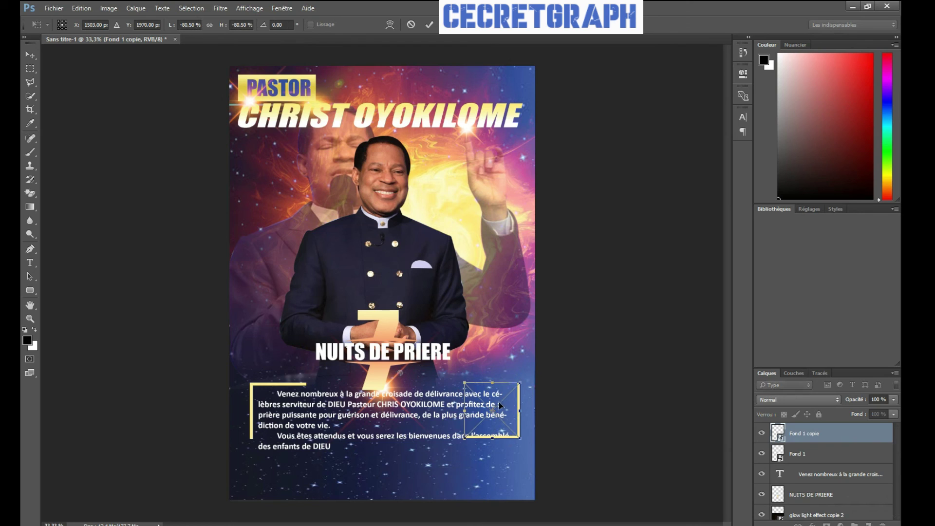
{"action": "left_click_drag", "start_coordinate": [518, 398], "coordinate": [518, 405]}
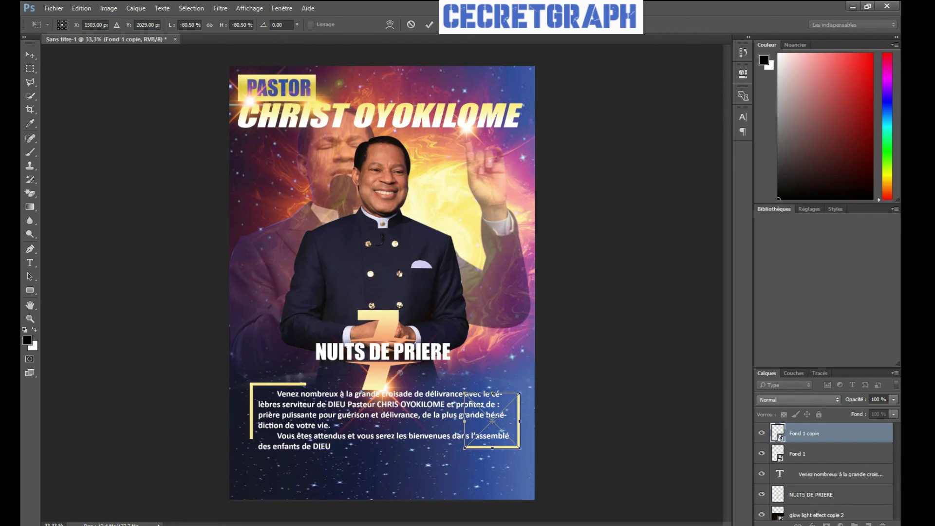
{"action": "left_click", "coordinate": [429, 25]}
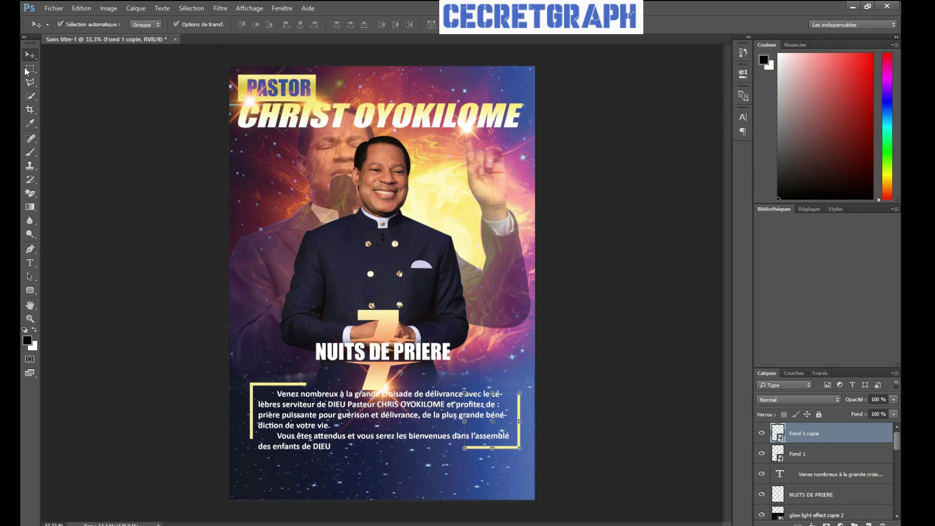
{"action": "left_click", "coordinate": [29, 69]}
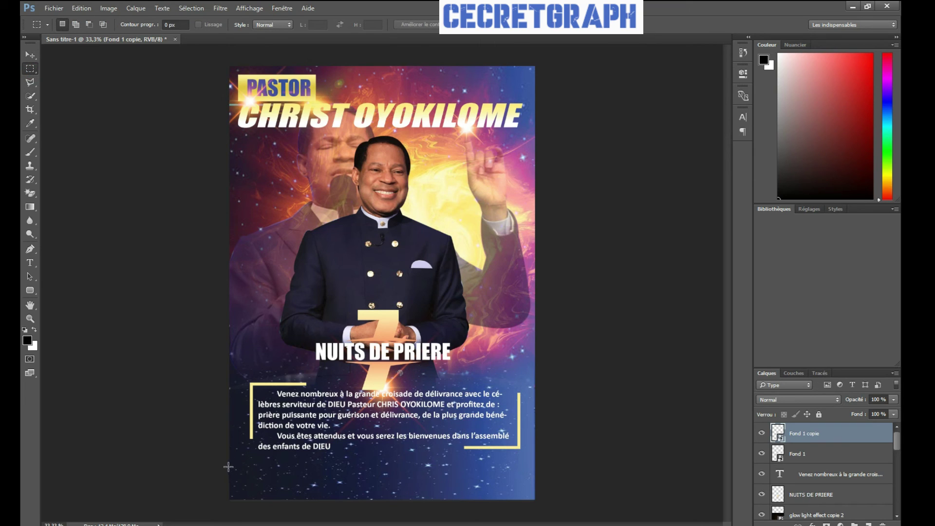
Step: Fill a strip along the poster's bottom edge with a deep navy (#2d3363) solid-colour layer
{"action": "left_click_drag", "start_coordinate": [228, 466], "coordinate": [589, 504]}
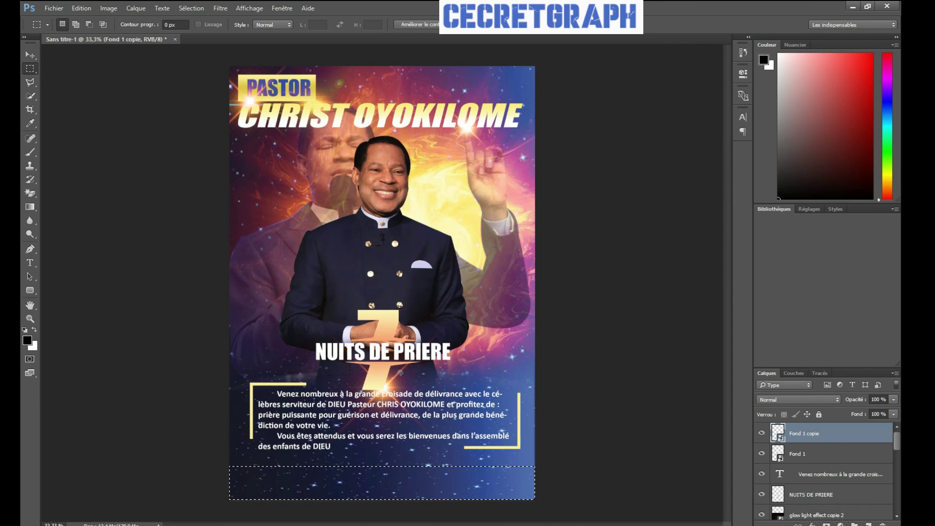
{"action": "left_click", "coordinate": [840, 524]}
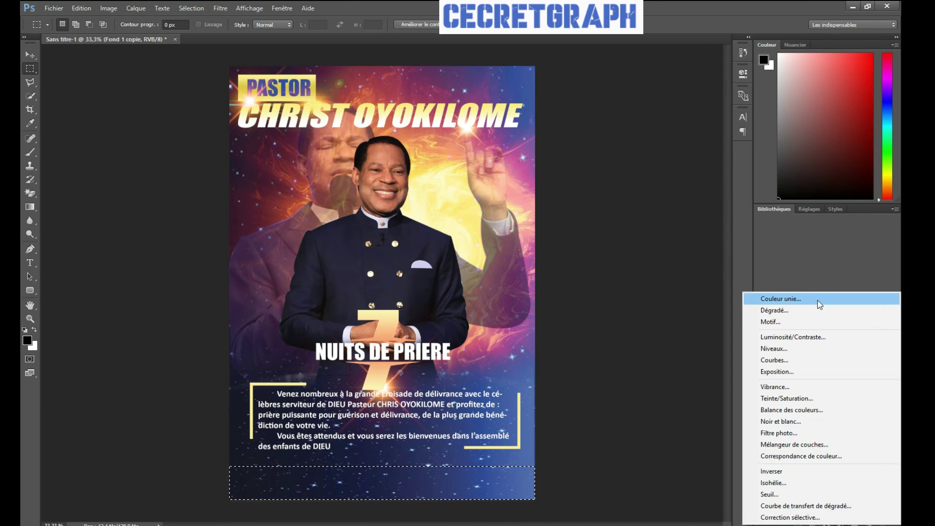
{"action": "left_click", "coordinate": [819, 305]}
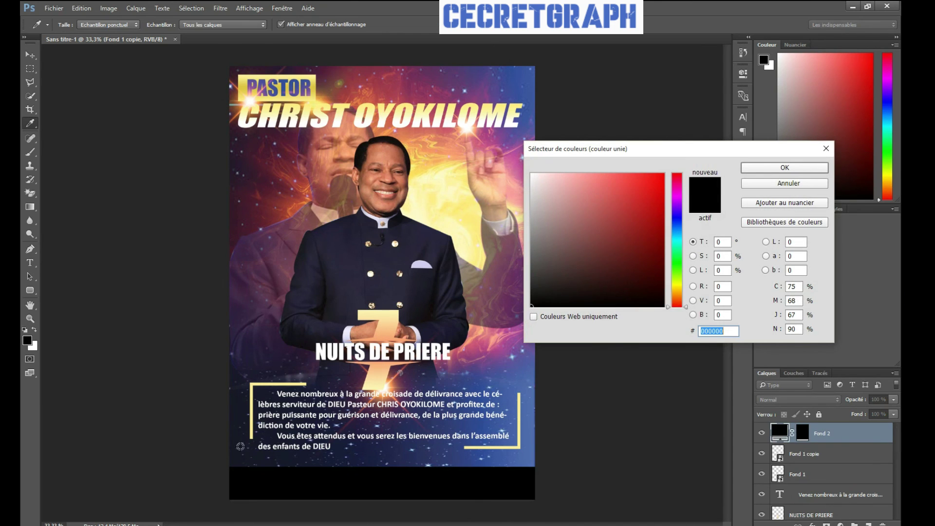
{"action": "left_click", "coordinate": [240, 442]}
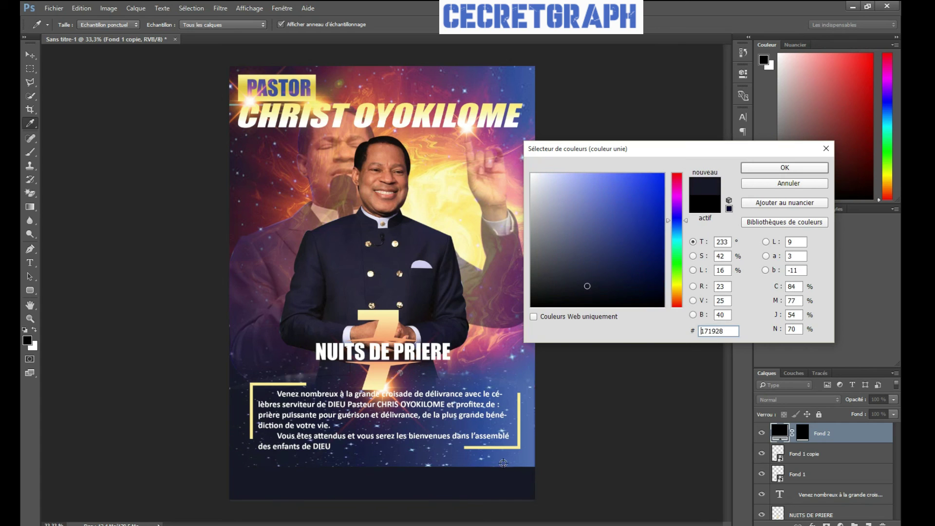
{"action": "left_click", "coordinate": [605, 215]}
{"action": "left_click", "coordinate": [457, 449]}
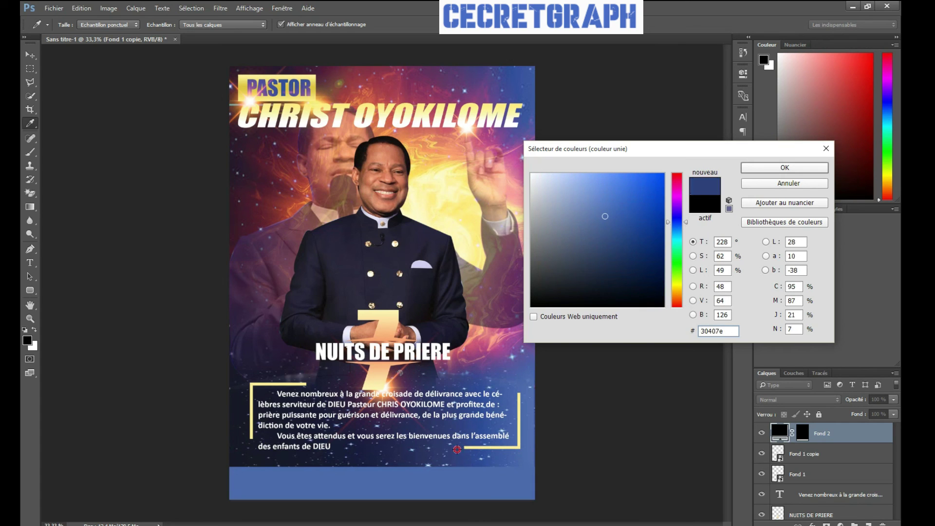
{"action": "left_click", "coordinate": [436, 451]}
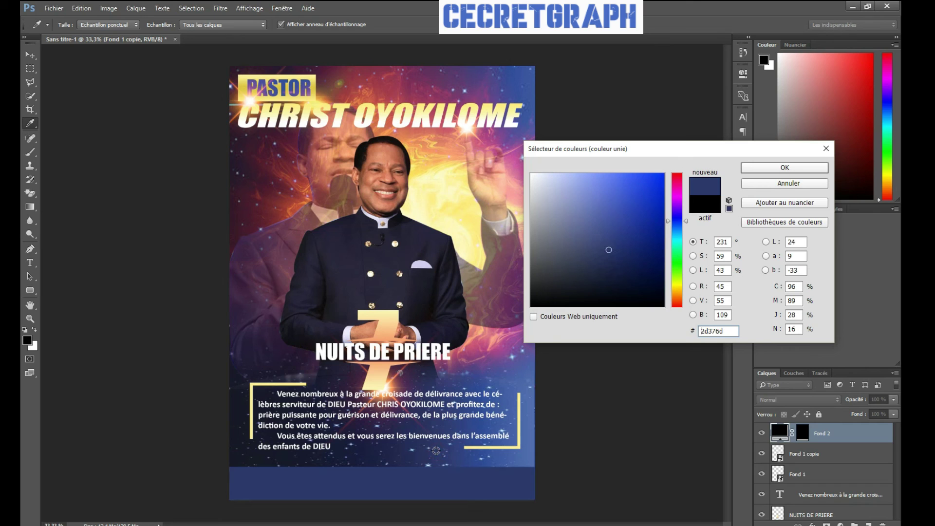
{"action": "left_click", "coordinate": [420, 444]}
{"action": "left_click", "coordinate": [808, 168]}
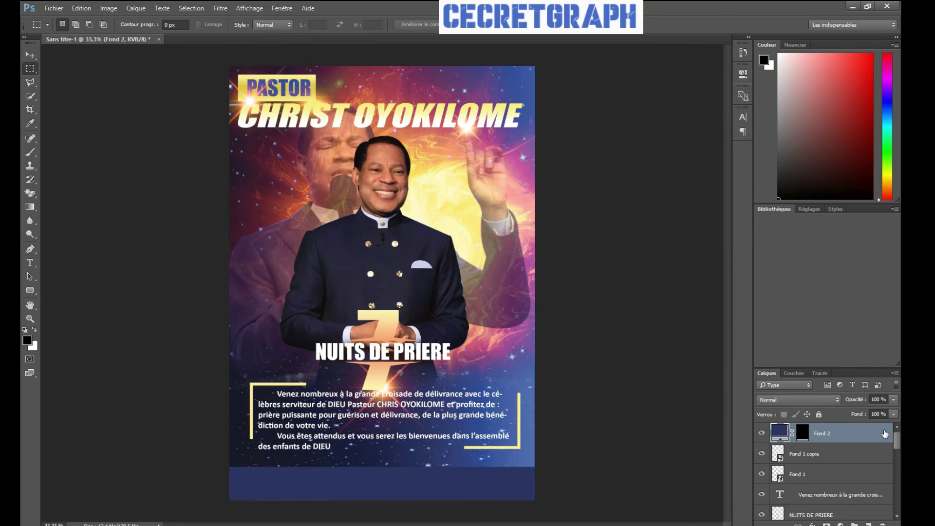
{"action": "double_click", "coordinate": [885, 434]}
Step: Lower Fond 2's opacity slightly, add a drop shadow (angle -90°, distance 4 px, size 49 px), then deselect
{"action": "left_click_drag", "start_coordinate": [506, 97], "coordinate": [724, 81]}
{"action": "left_click_drag", "start_coordinate": [726, 125], "coordinate": [714, 127]}
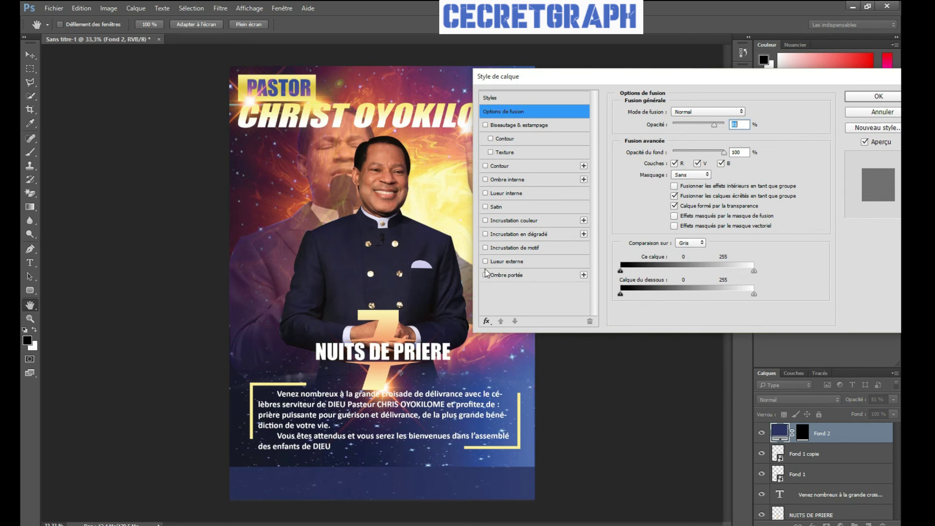
{"action": "left_click", "coordinate": [485, 275]}
{"action": "left_click", "coordinate": [516, 276]}
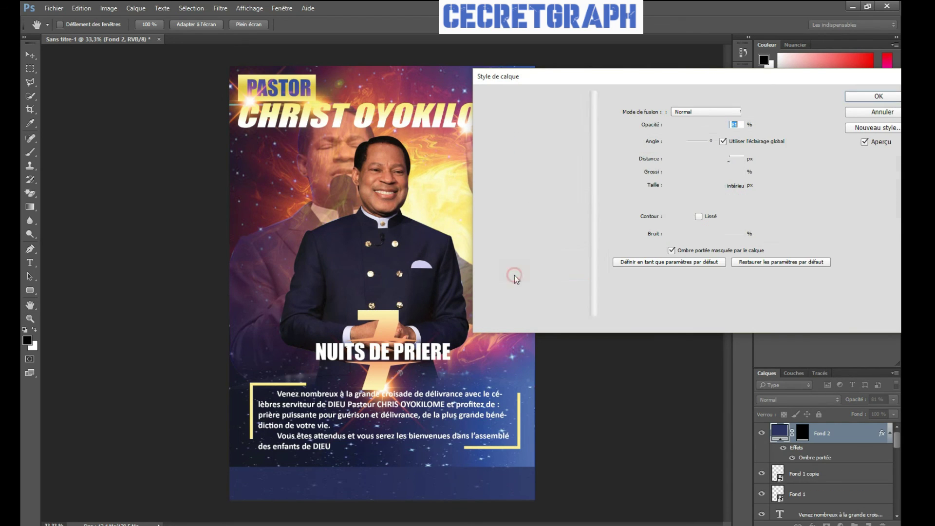
{"action": "left_click_drag", "start_coordinate": [674, 142], "coordinate": [676, 158]}
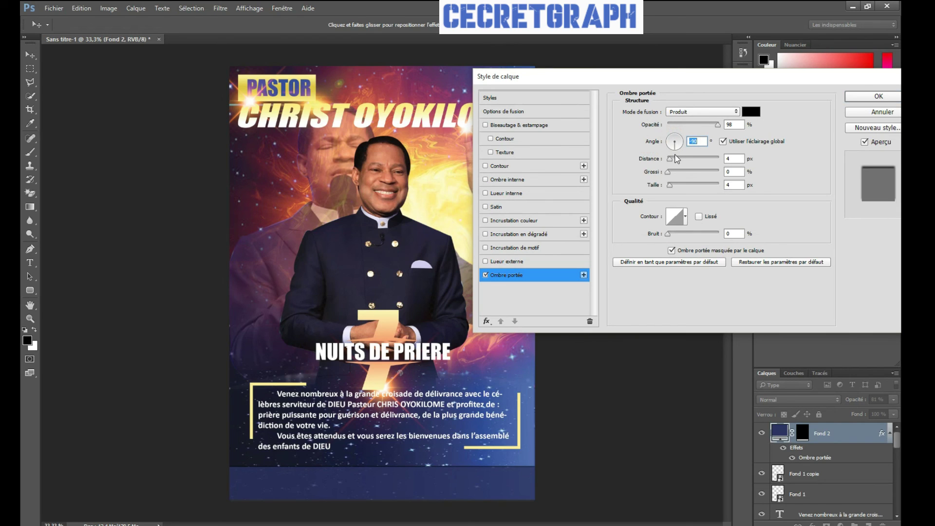
{"action": "left_click_drag", "start_coordinate": [669, 185], "coordinate": [676, 185]}
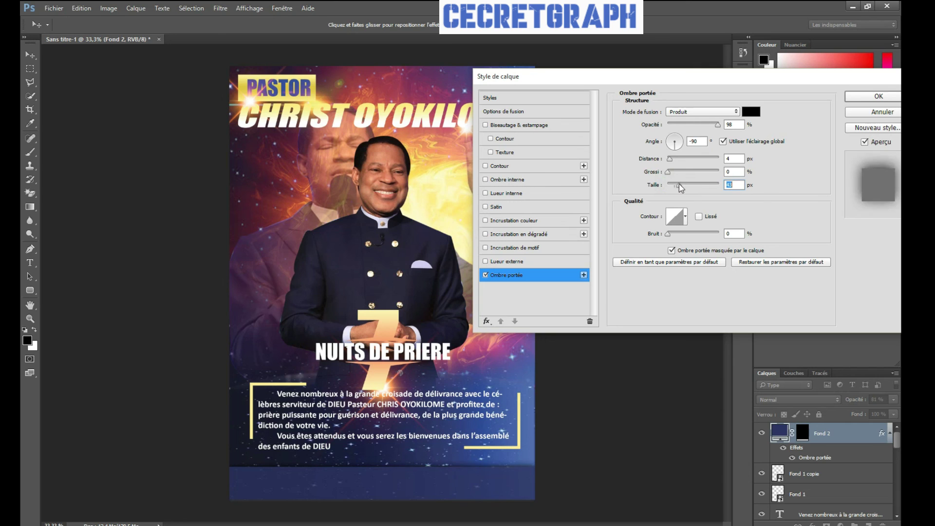
{"action": "left_click", "coordinate": [878, 97]}
{"action": "left_click", "coordinate": [29, 54]}
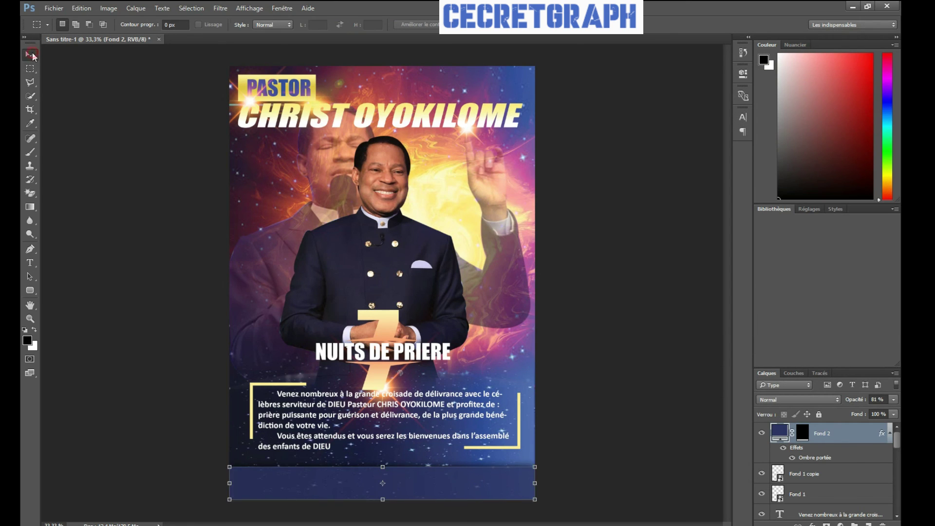
{"action": "left_click", "coordinate": [130, 225]}
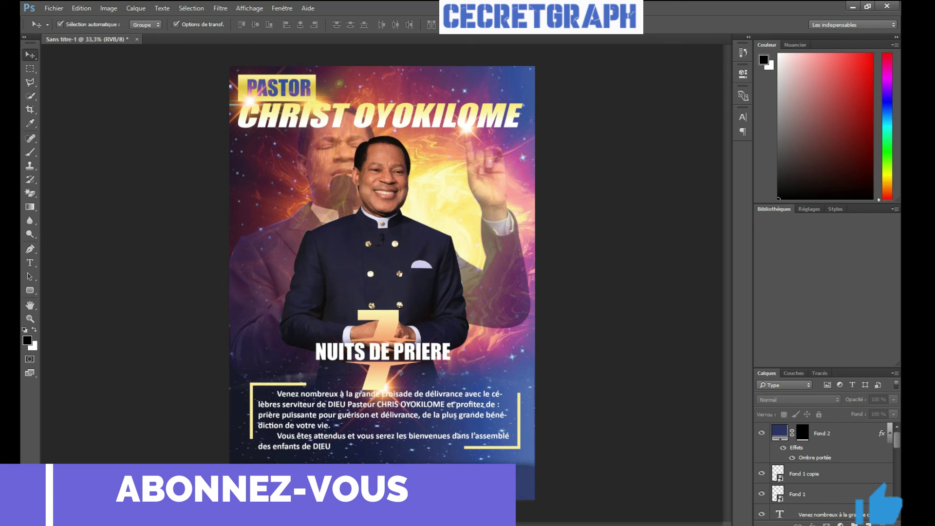
Step: Drag the YouTube logo PNG from Explorer's tuto folder onto the poster
{"action": "left_click", "coordinate": [331, 457]}
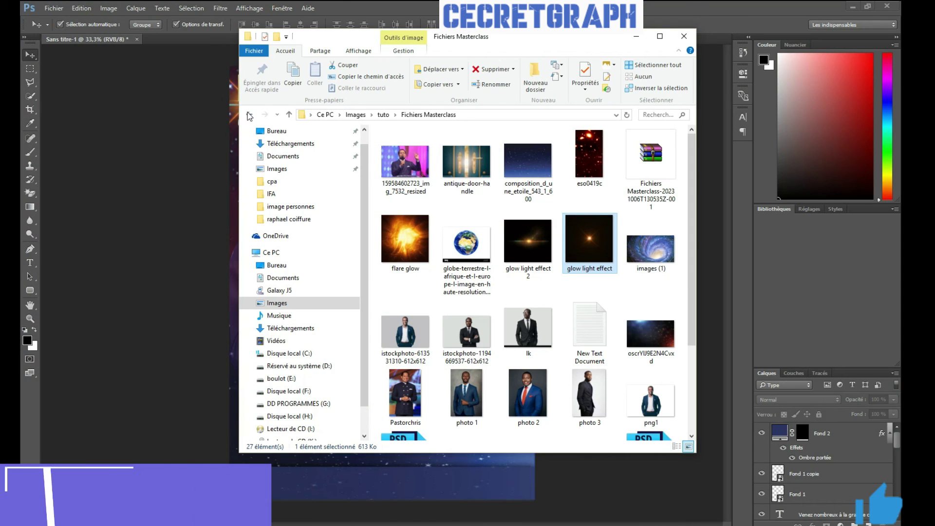
{"action": "left_click", "coordinate": [249, 115]}
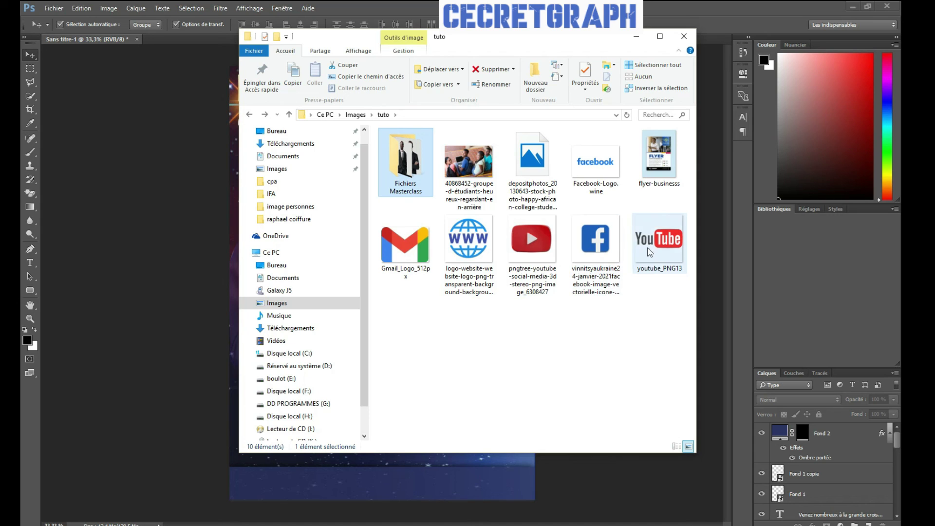
{"action": "left_click_drag", "start_coordinate": [533, 241], "coordinate": [238, 474]}
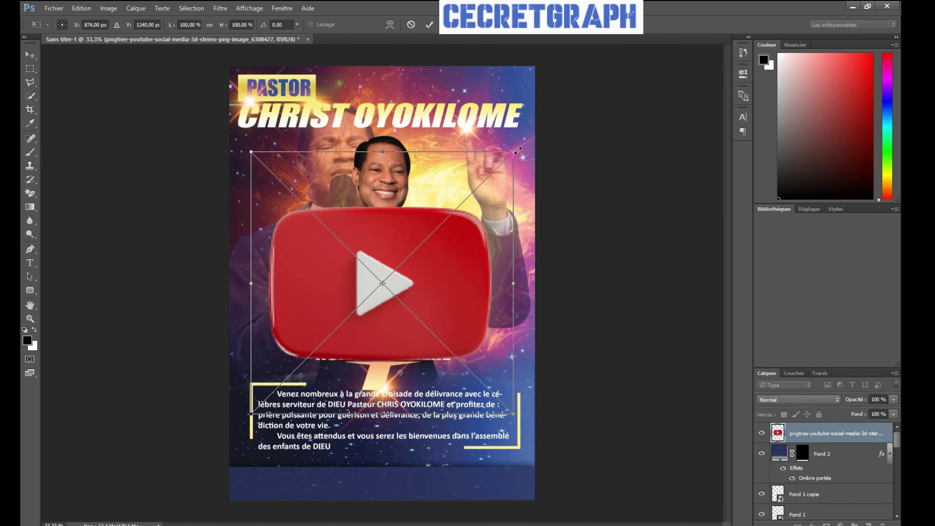
Step: Shrink the YouTube logo to about 6.5% and set it at the footer band's left end
{"action": "mouse_move", "coordinate": [512, 151]}
{"action": "left_mouse_down"}
{"action": "mouse_move", "coordinate": [404, 261]}
{"action": "mouse_move", "coordinate": [267, 483]}
{"action": "left_mouse_up"}
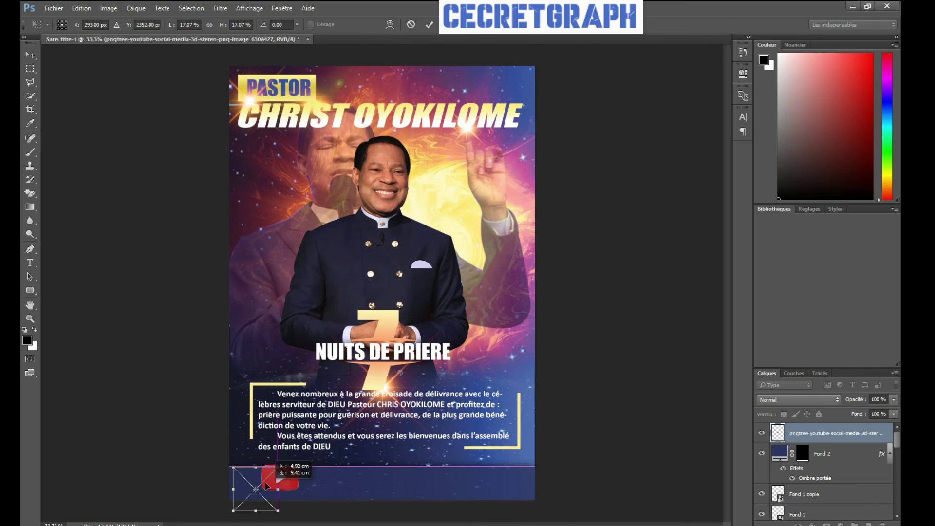
{"action": "left_click_drag", "start_coordinate": [276, 462], "coordinate": [263, 475]}
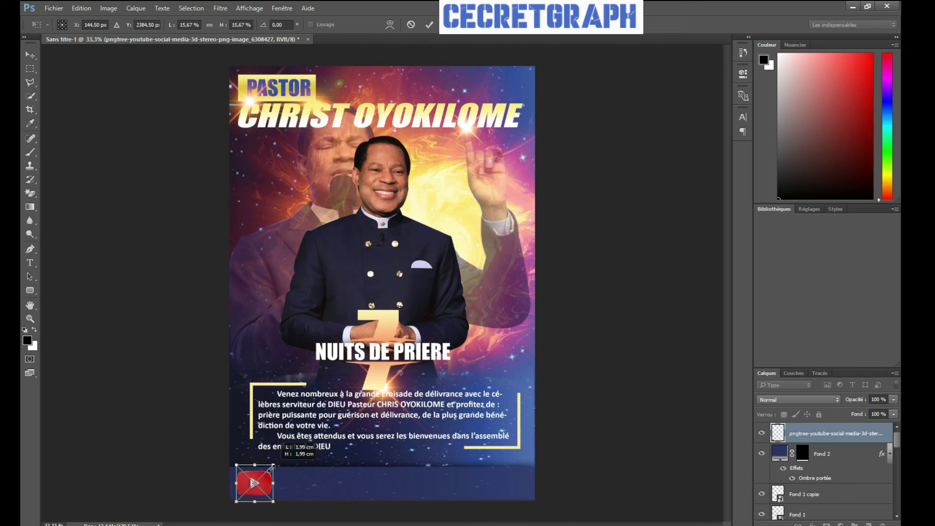
{"action": "left_click_drag", "start_coordinate": [262, 477], "coordinate": [263, 475]}
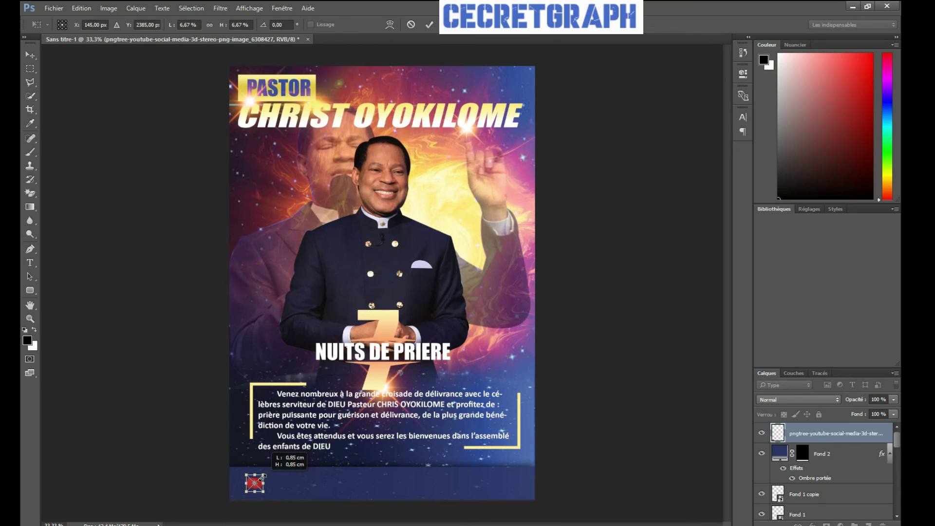
{"action": "left_click", "coordinate": [429, 24]}
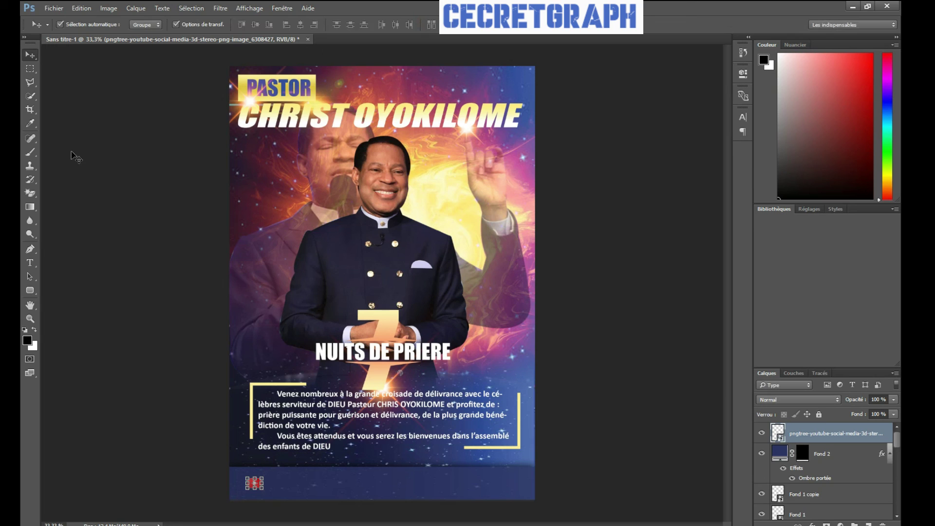
{"action": "left_click", "coordinate": [424, 110]}
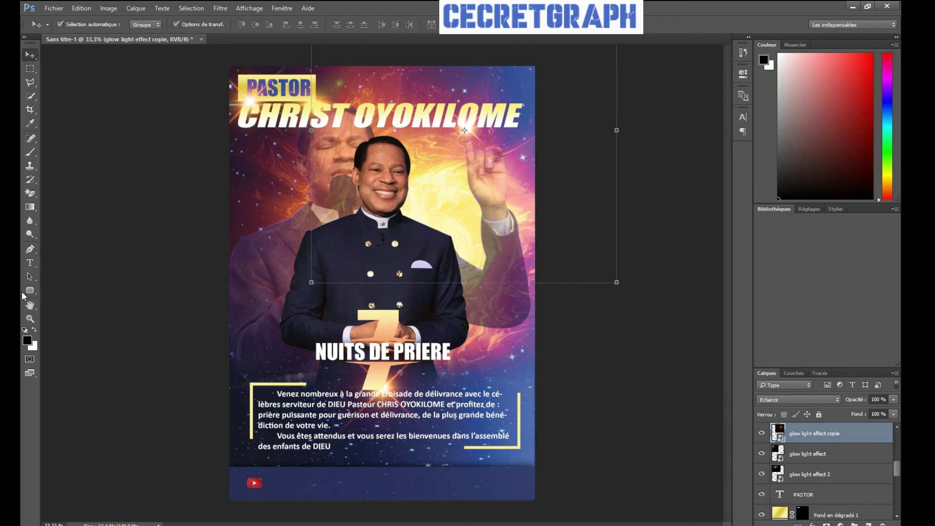
Step: Type the pastor's name as a new footer text line and give it a cream colour
{"action": "left_click", "coordinate": [30, 263]}
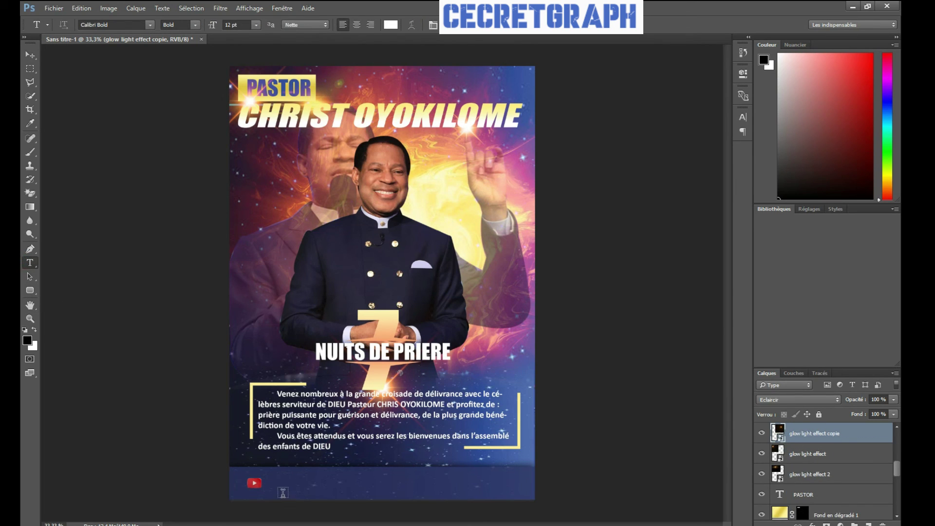
{"action": "left_click", "coordinate": [282, 492]}
{"action": "type", "text": "CHRIST OYOKILOME"}
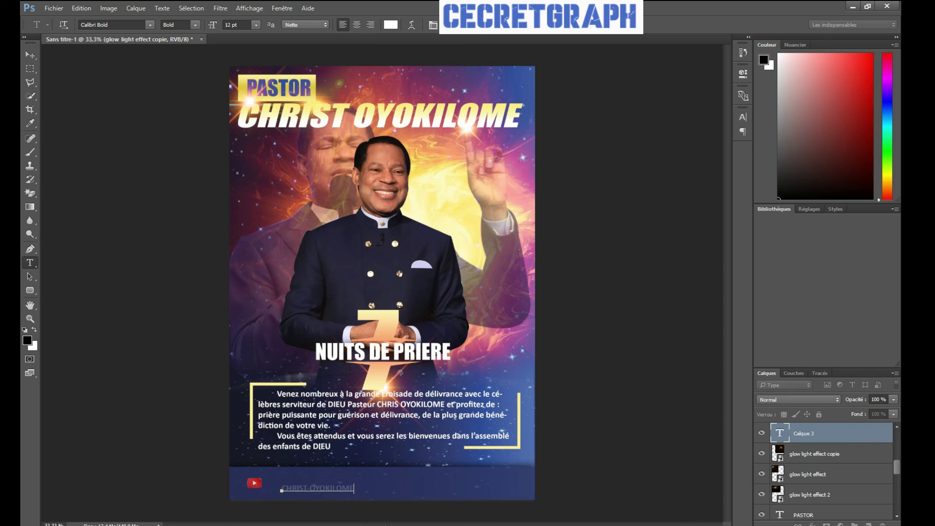
{"action": "key", "text": "ctrl+a"}
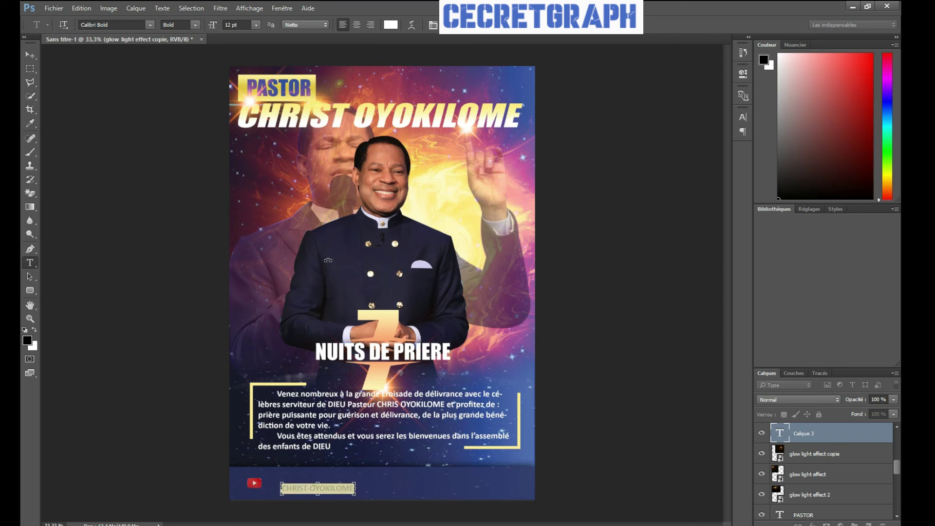
{"action": "left_click", "coordinate": [391, 24]}
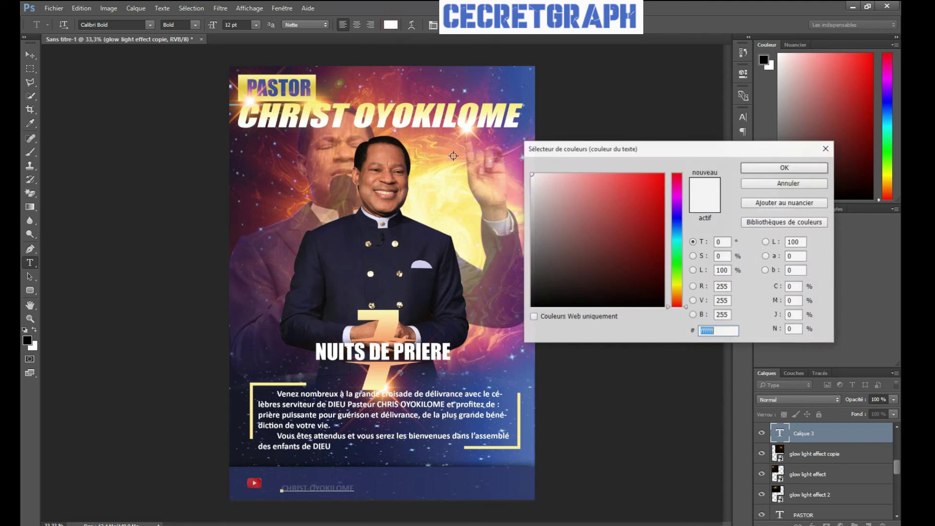
{"action": "left_click", "coordinate": [453, 186]}
{"action": "left_click", "coordinate": [438, 207]}
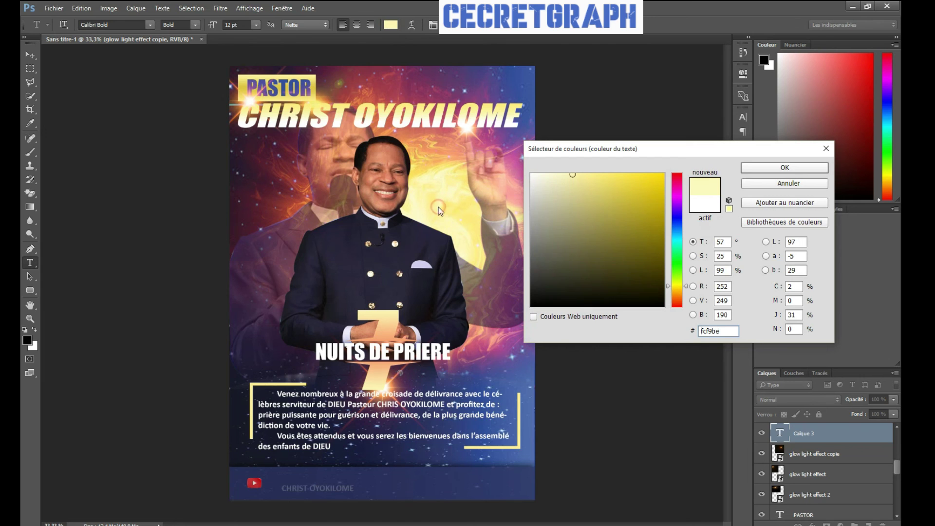
{"action": "left_click", "coordinate": [791, 168]}
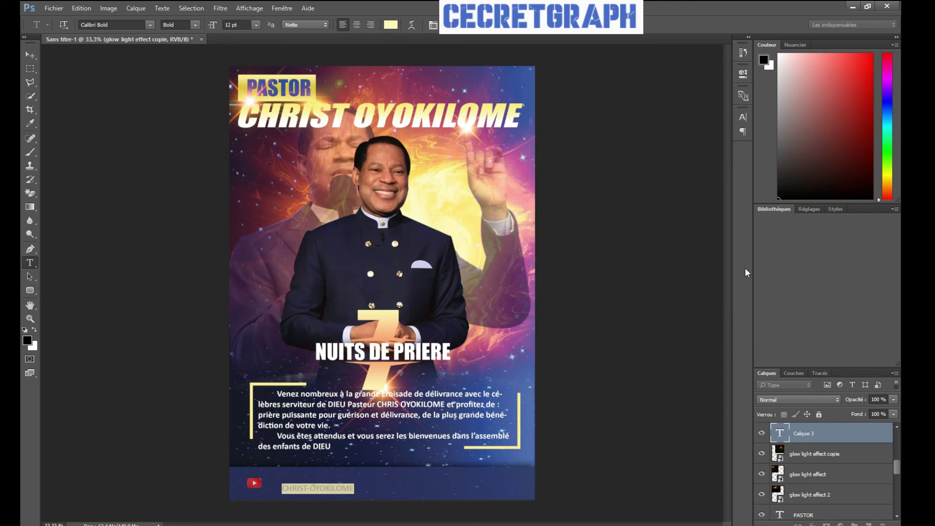
Step: Reselect the footer name text, recolour it white #ffffff, and commit it
{"action": "key", "text": "ctrl+plus"}
{"action": "scroll", "coordinate": [688, 256], "scroll_direction": "down", "scroll_amount": 2}
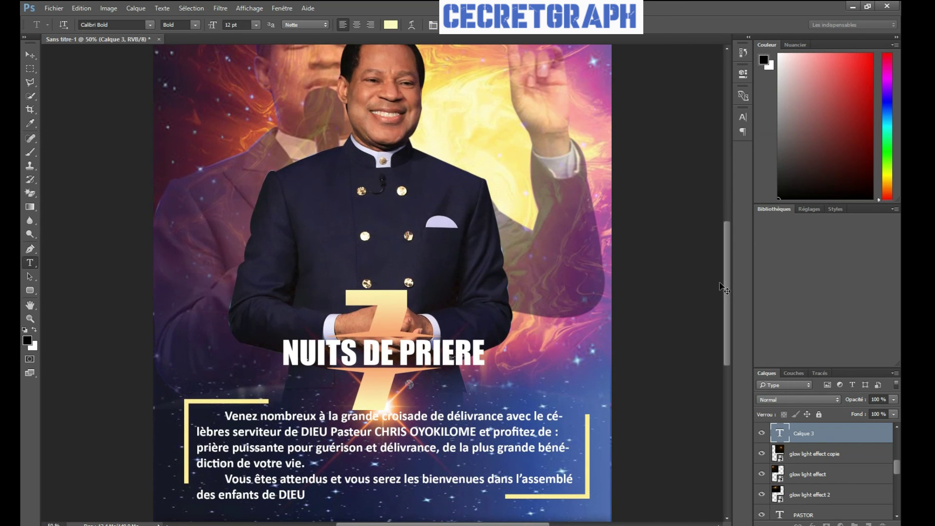
{"action": "left_click_drag", "start_coordinate": [729, 292], "coordinate": [730, 362]}
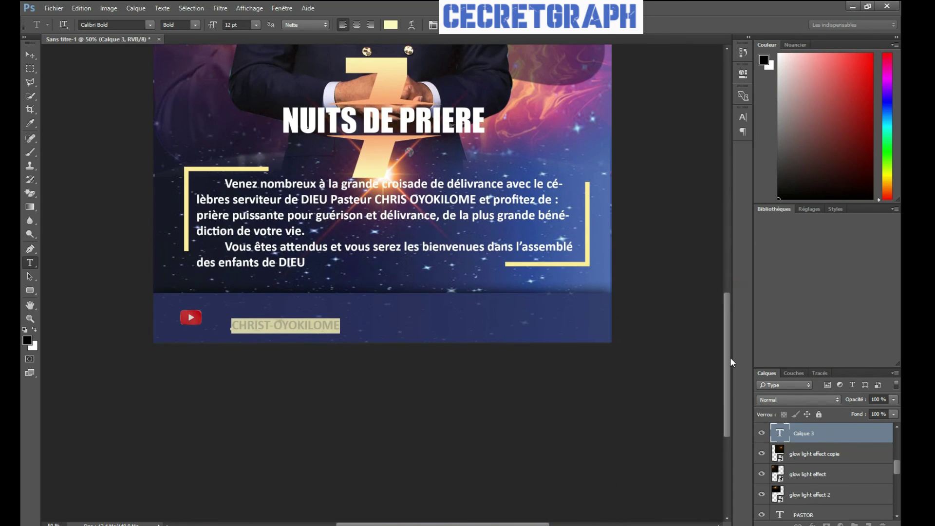
{"action": "left_click", "coordinate": [274, 325]}
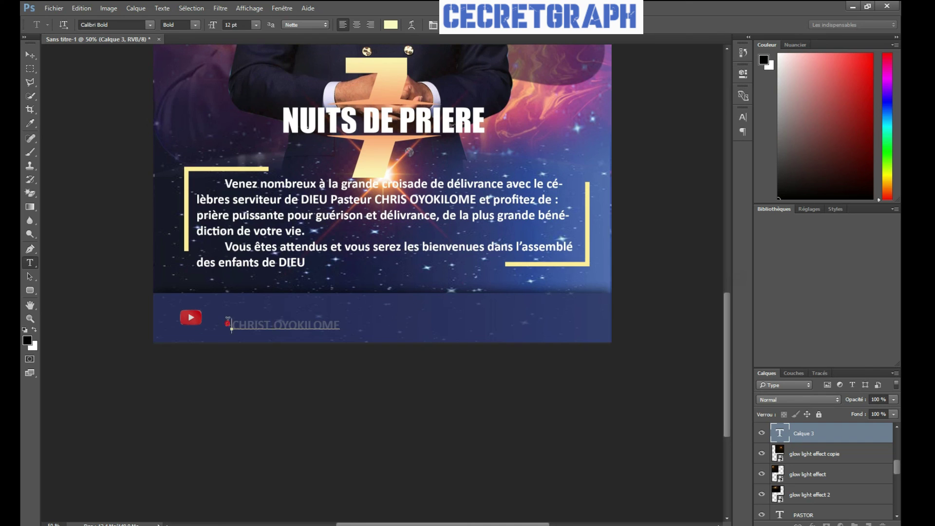
{"action": "left_click_drag", "start_coordinate": [231, 325], "coordinate": [380, 317]}
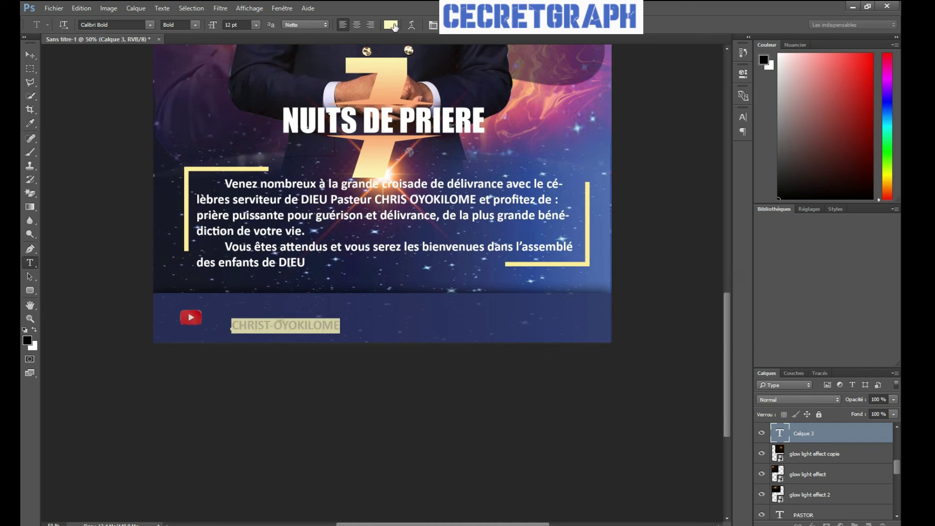
{"action": "left_click", "coordinate": [392, 25]}
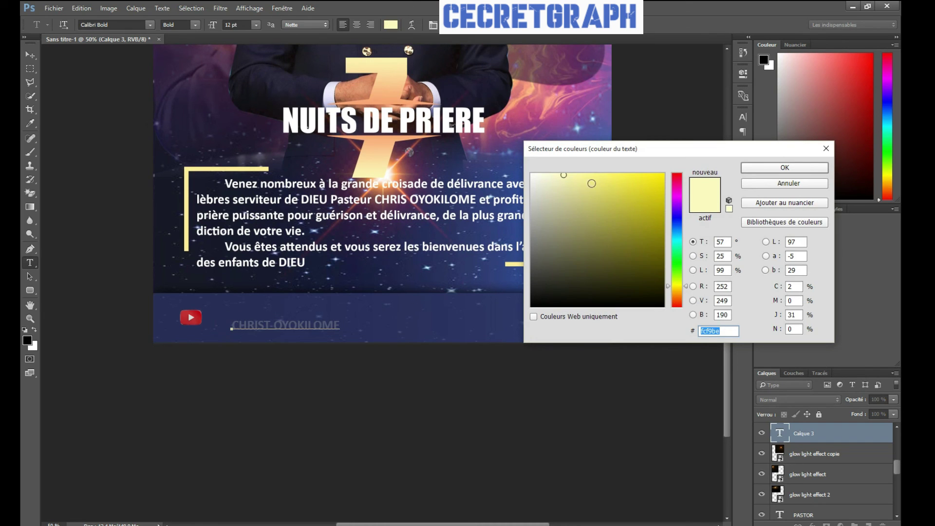
{"action": "left_click_drag", "start_coordinate": [565, 177], "coordinate": [513, 170]}
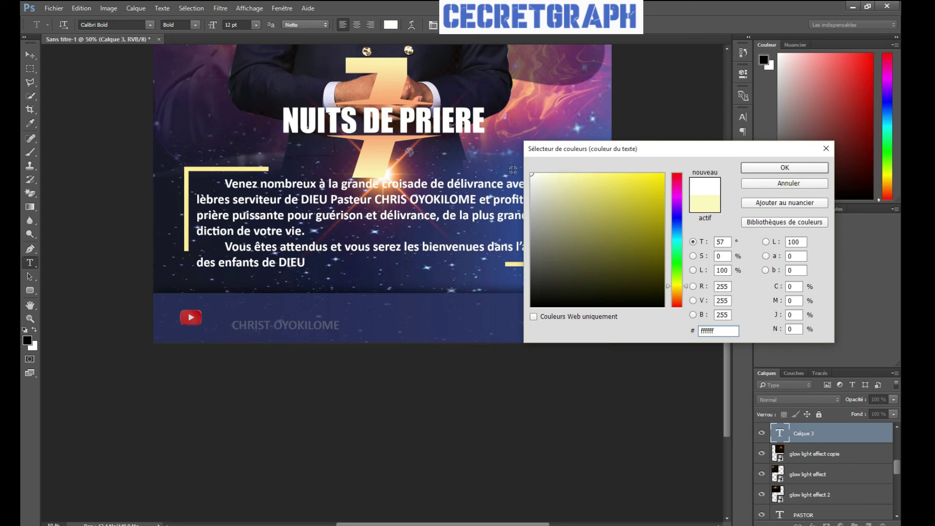
{"action": "left_click", "coordinate": [764, 170]}
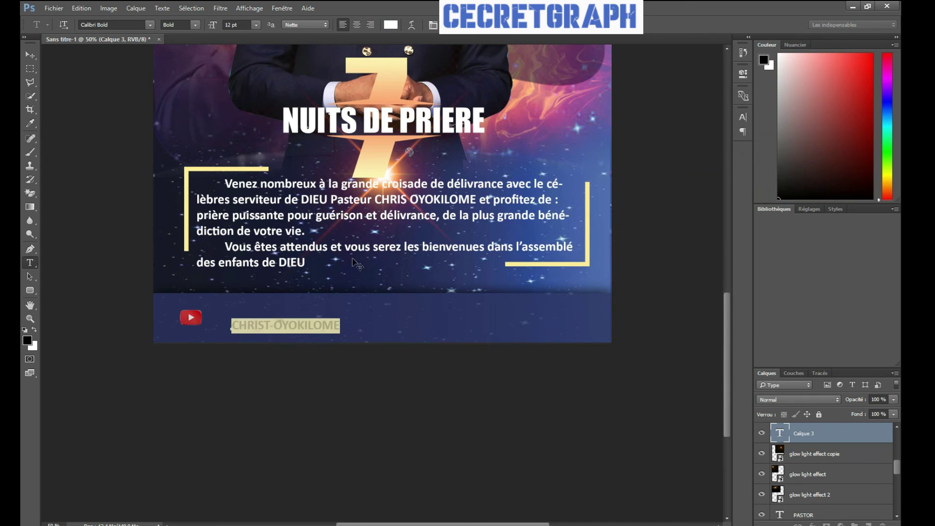
{"action": "key", "text": "ctrl+Return"}
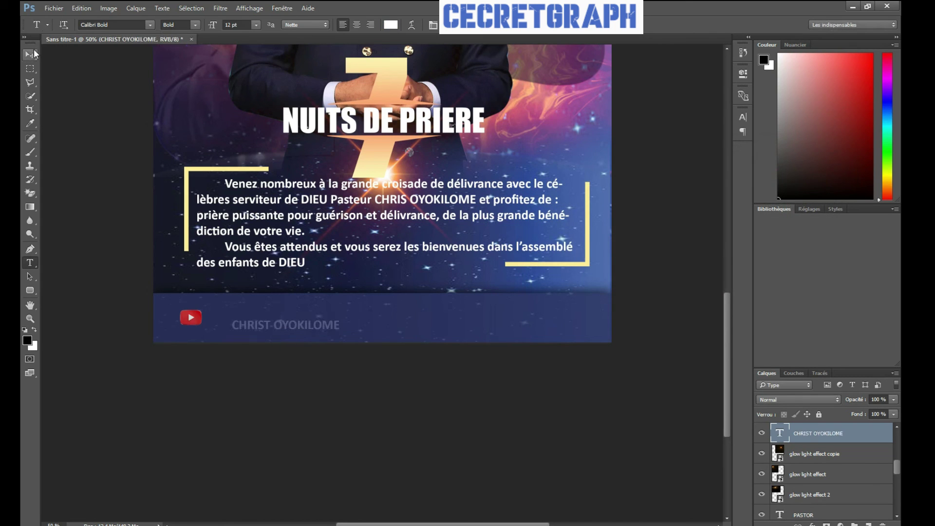
Step: Move the name text layer to the top of the stack and align it beside the YouTube icon
{"action": "left_click", "coordinate": [33, 54]}
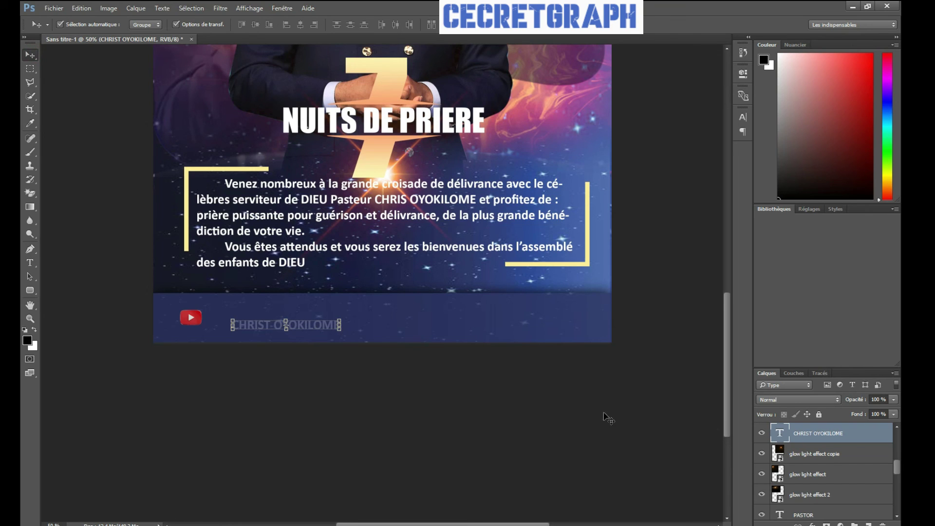
{"action": "left_click_drag", "start_coordinate": [836, 444], "coordinate": [833, 419]}
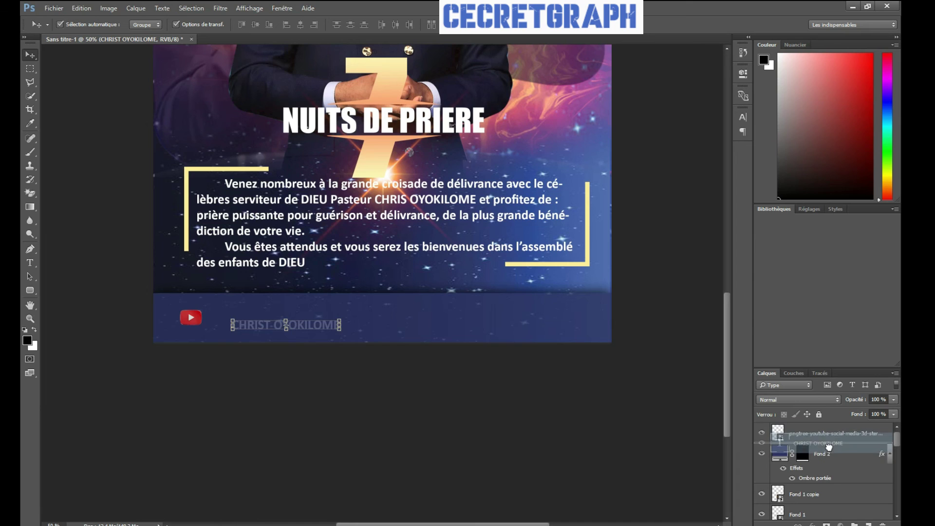
{"action": "left_click_drag", "start_coordinate": [834, 419], "coordinate": [829, 431]}
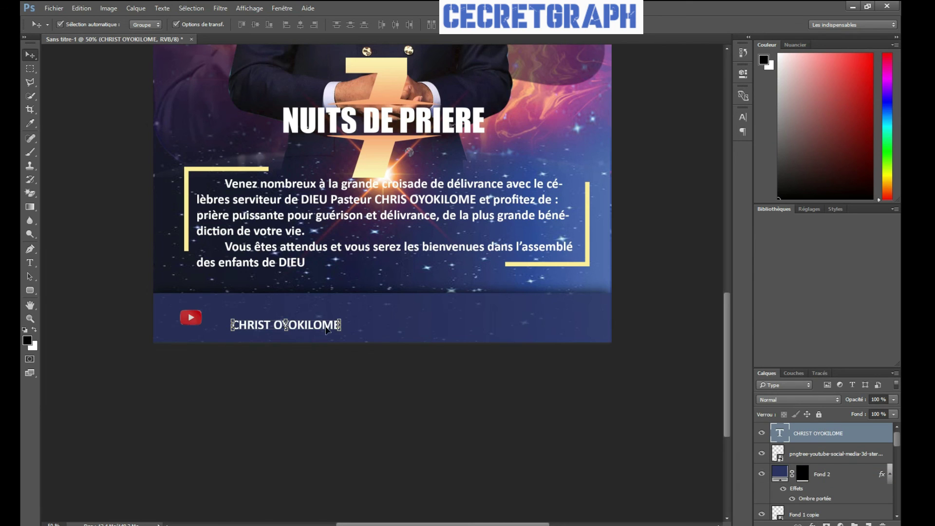
{"action": "left_click_drag", "start_coordinate": [328, 326], "coordinate": [305, 321]}
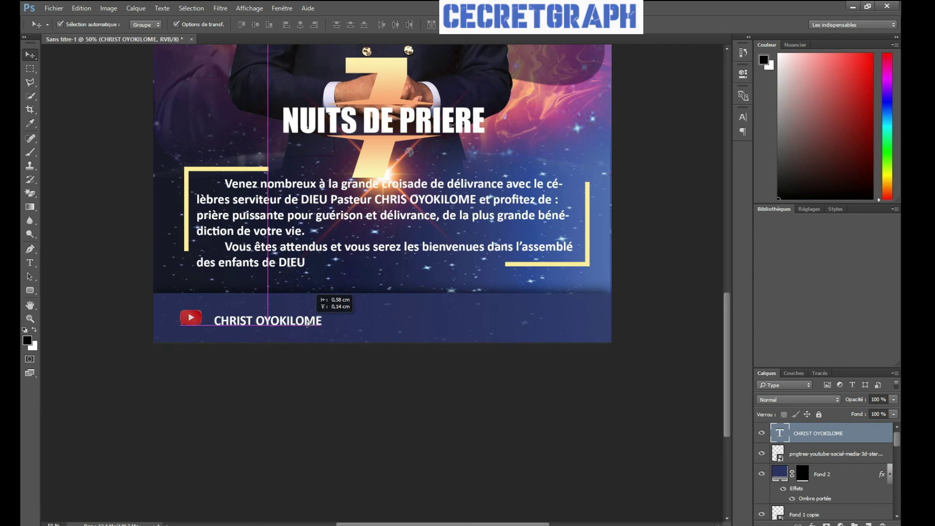
{"action": "left_click_drag", "start_coordinate": [305, 321], "coordinate": [299, 319]}
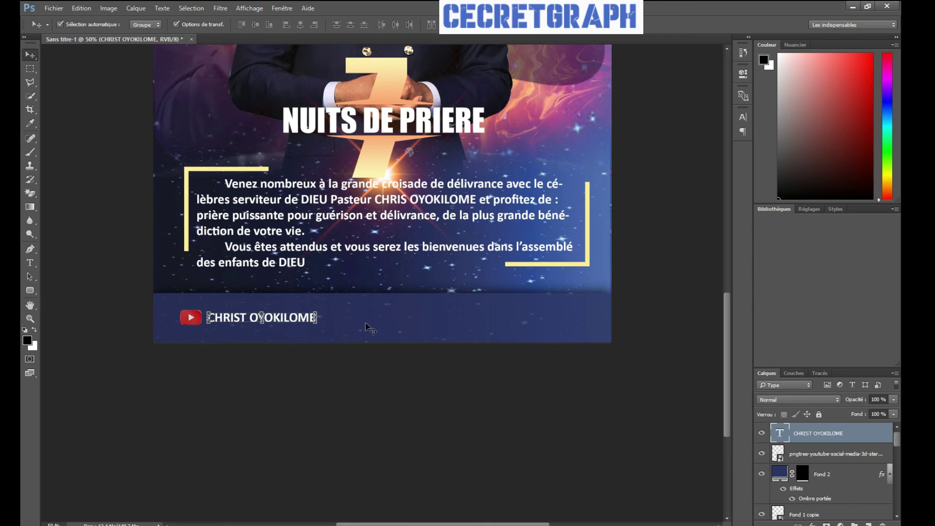
{"action": "left_click", "coordinate": [390, 407]}
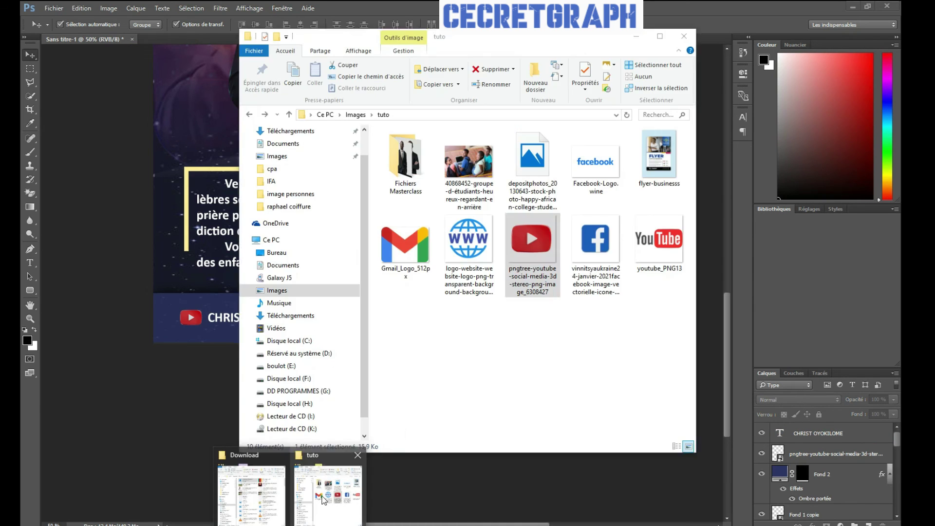
Step: Drag the Facebook logo image from the tuto folder onto the poster
{"action": "left_click", "coordinate": [324, 502]}
{"action": "left_click_drag", "start_coordinate": [595, 160], "coordinate": [400, 323]}
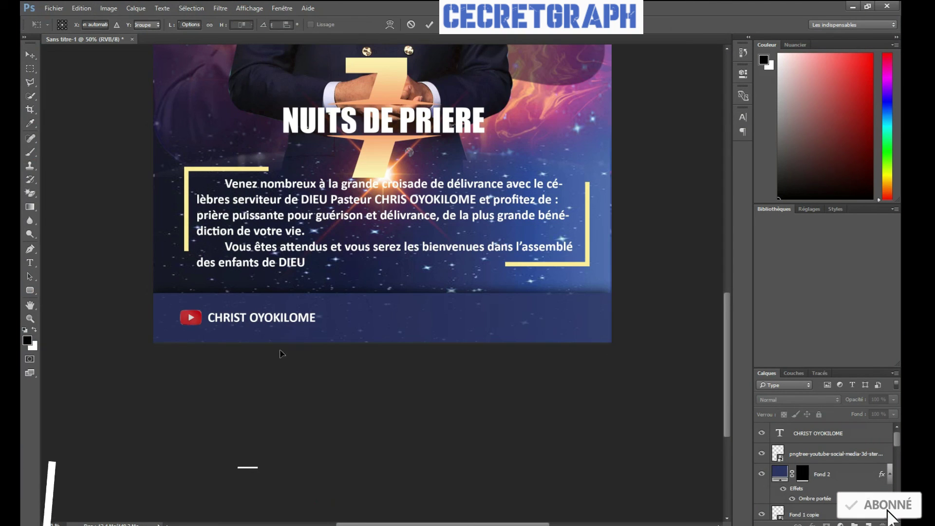
{"action": "mouse_move", "coordinate": [400, 323]}
{"action": "left_mouse_down"}
{"action": "mouse_move", "coordinate": [180, 134]}
{"action": "mouse_move", "coordinate": [343, 257]}
{"action": "left_mouse_up"}
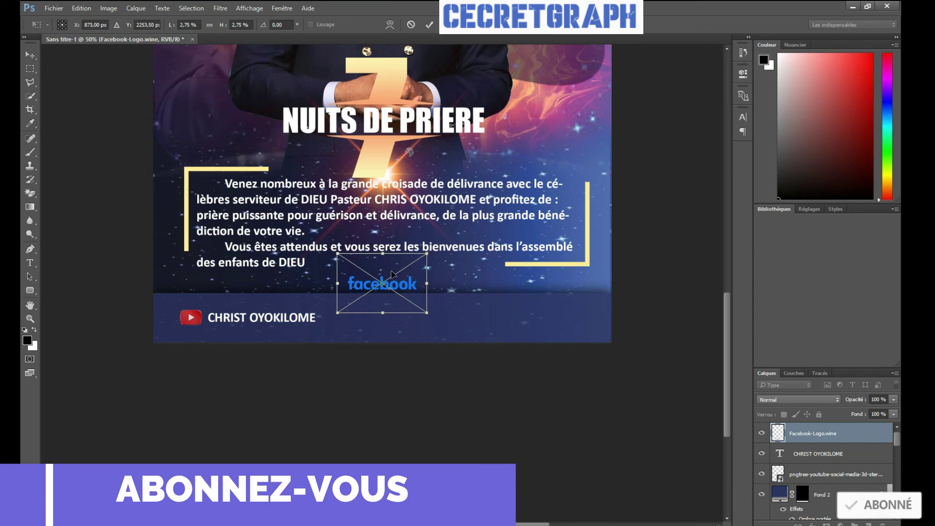
Step: Place the Facebook logo beside the channel name and tint it peach #f9cb91 with a colour overlay
{"action": "left_click_drag", "start_coordinate": [407, 285], "coordinate": [383, 320]}
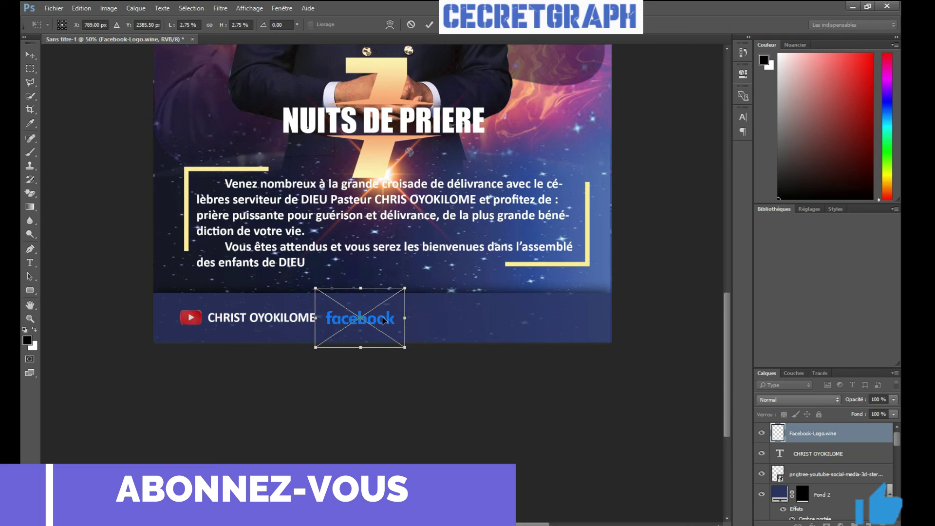
{"action": "left_click", "coordinate": [429, 24]}
{"action": "left_click", "coordinate": [812, 523]}
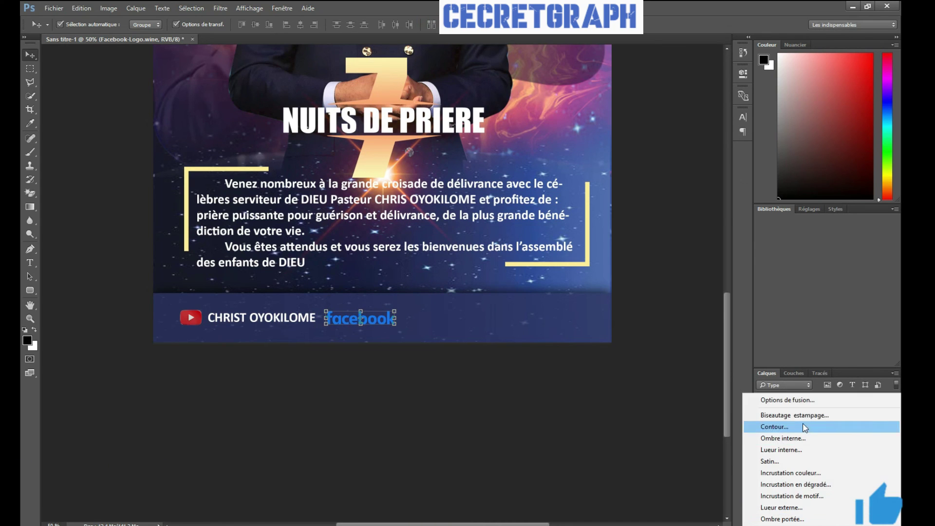
{"action": "left_click", "coordinate": [784, 401]}
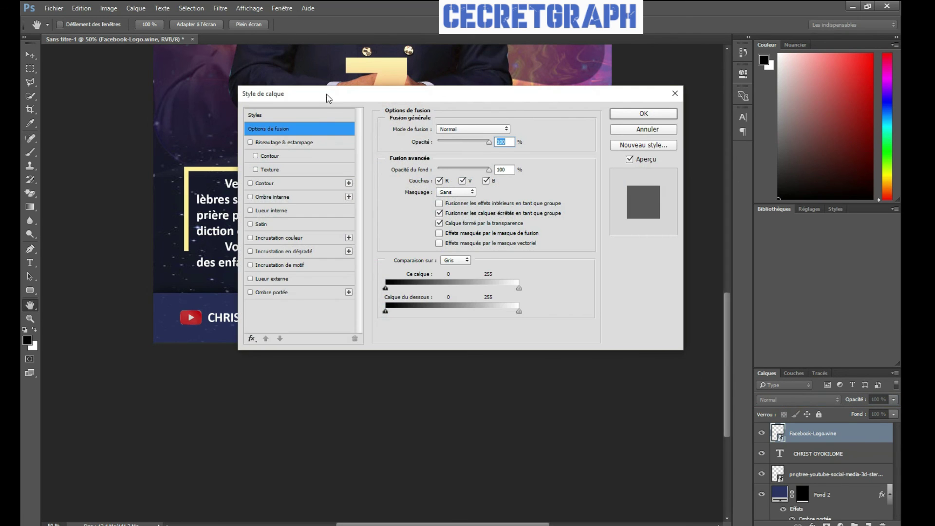
{"action": "left_click_drag", "start_coordinate": [326, 97], "coordinate": [550, 69]}
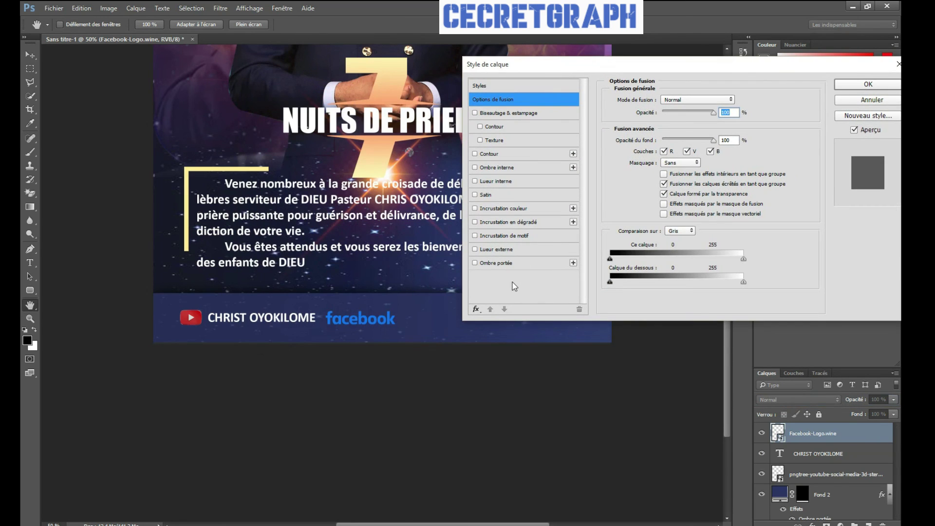
{"action": "left_click", "coordinate": [475, 208]}
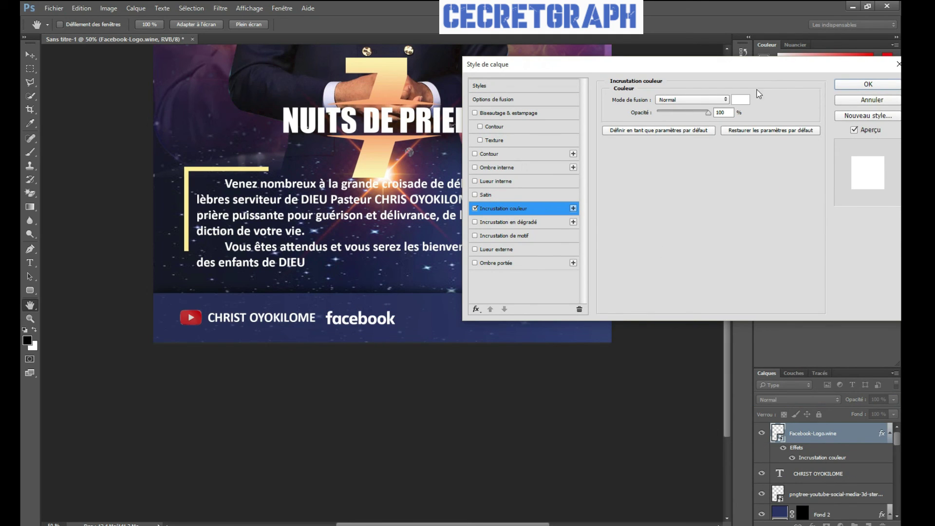
{"action": "left_click", "coordinate": [741, 99]}
{"action": "left_click", "coordinate": [386, 152]}
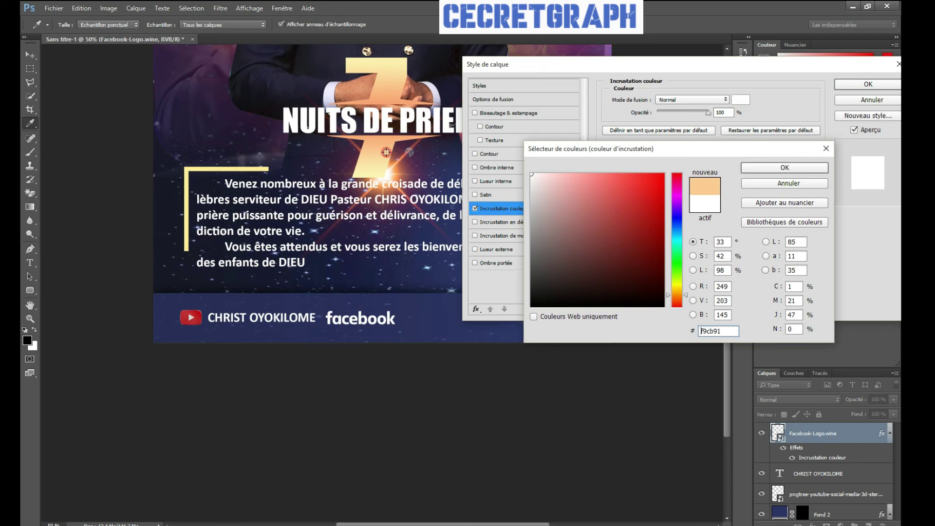
{"action": "left_click", "coordinate": [785, 167]}
{"action": "left_click", "coordinate": [884, 84]}
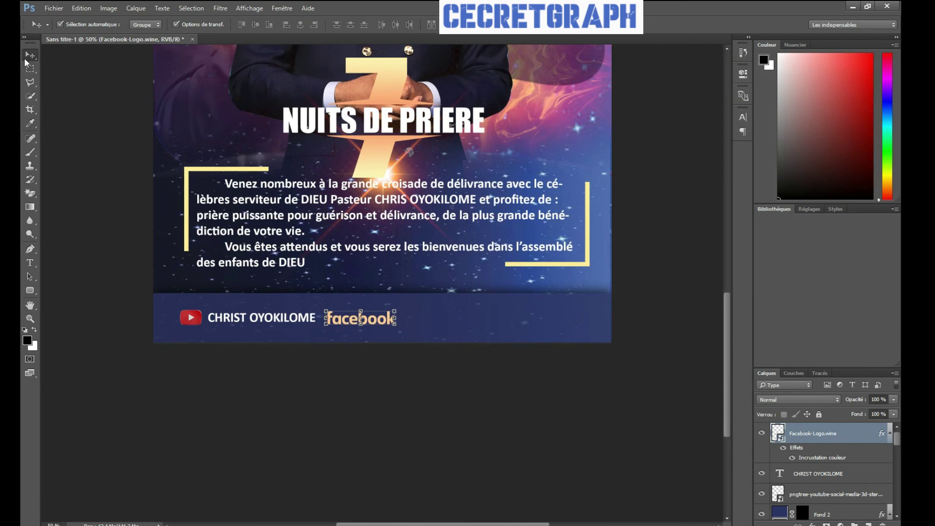
{"action": "left_click", "coordinate": [30, 68]}
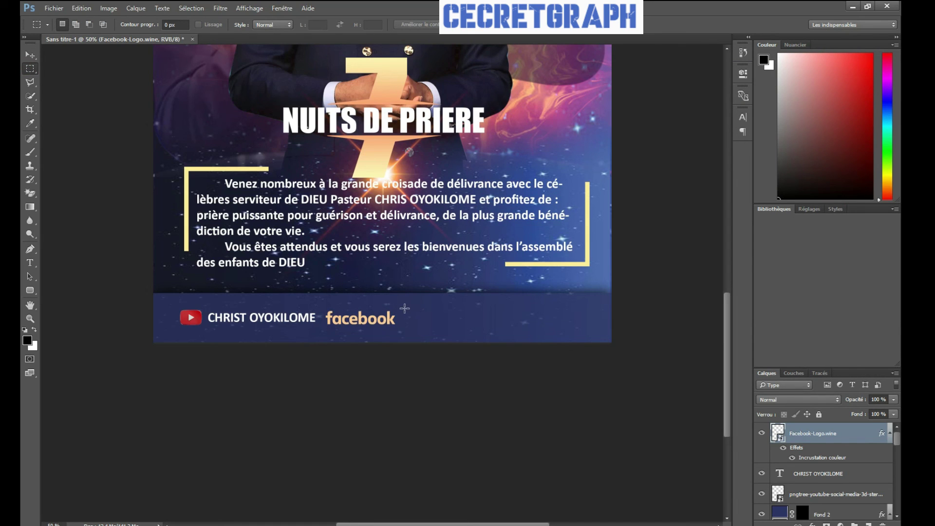
Step: Make a thin vertical divider after the Facebook logo as a peach #f9cb91 solid fill layer
{"action": "left_click_drag", "start_coordinate": [405, 308], "coordinate": [406, 329]}
{"action": "left_click_drag", "start_coordinate": [407, 328], "coordinate": [406, 329]}
{"action": "left_click", "coordinate": [840, 524]}
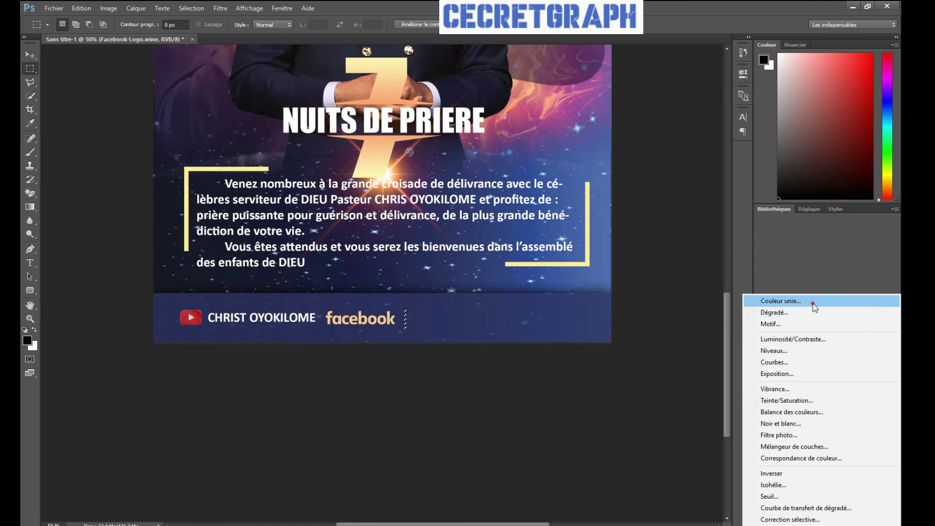
{"action": "left_click", "coordinate": [813, 302]}
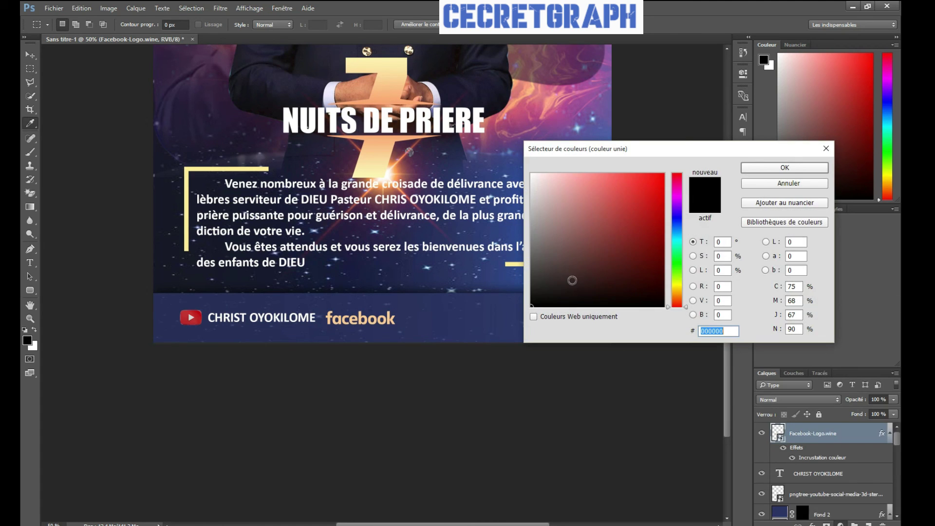
{"action": "left_click", "coordinate": [391, 319]}
{"action": "left_click", "coordinate": [792, 167]}
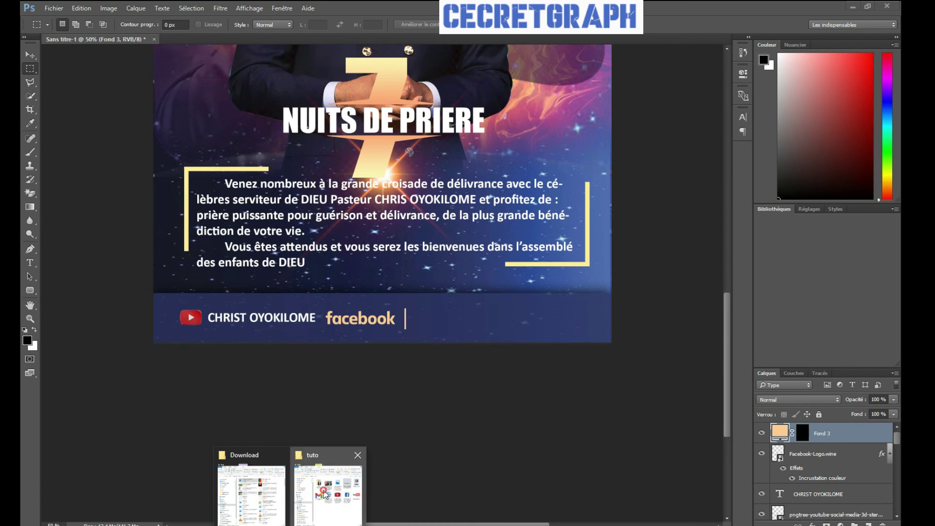
Step: Drag in the Gmail logo, shrink it to icon size, and place it after the divider
{"action": "left_click", "coordinate": [325, 493]}
{"action": "left_click_drag", "start_coordinate": [405, 244], "coordinate": [221, 378]}
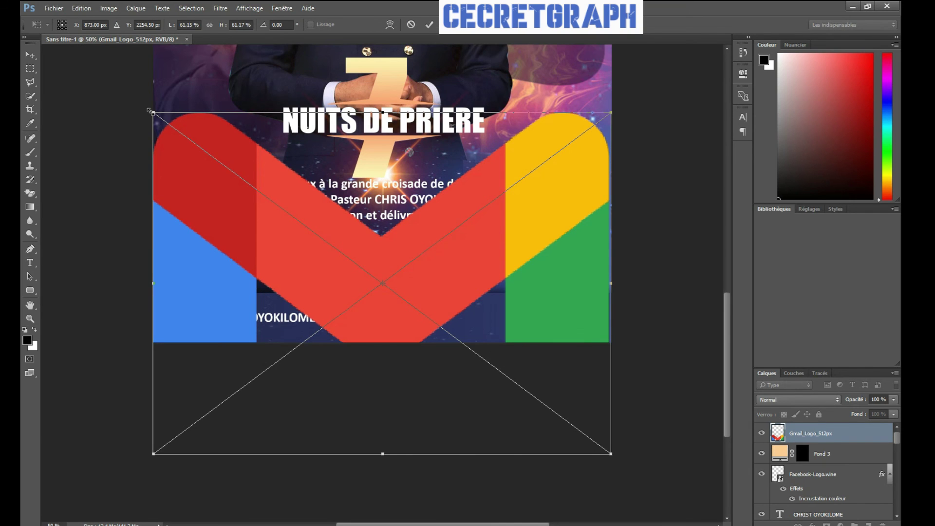
{"action": "mouse_move", "coordinate": [152, 117]}
{"action": "left_mouse_down"}
{"action": "mouse_move", "coordinate": [331, 319]}
{"action": "mouse_move", "coordinate": [340, 316]}
{"action": "left_mouse_up"}
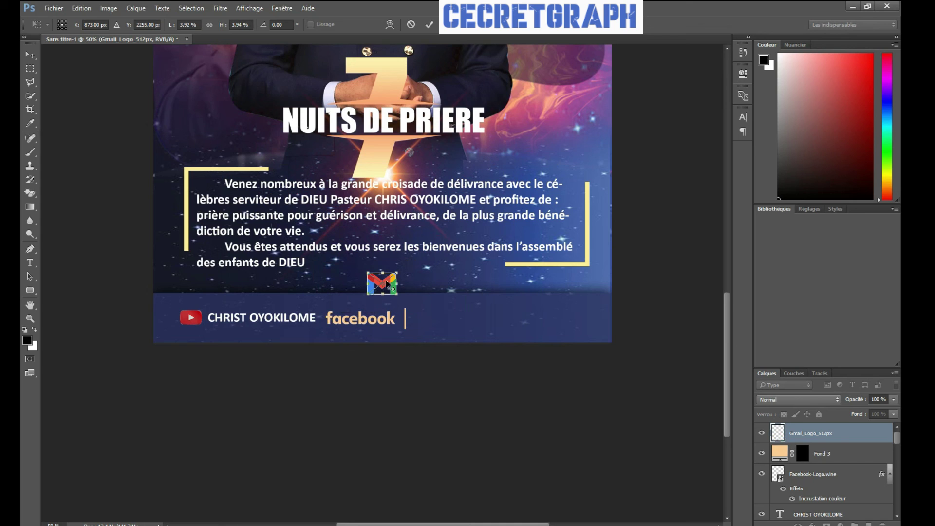
{"action": "mouse_move", "coordinate": [392, 284]}
{"action": "left_mouse_down"}
{"action": "mouse_move", "coordinate": [441, 320]}
{"action": "mouse_move", "coordinate": [436, 312]}
{"action": "mouse_move", "coordinate": [431, 319]}
{"action": "left_mouse_up"}
Step: Commit the Gmail logo, then add a placeholder e-mail address as a text layer beside it
{"action": "left_click", "coordinate": [428, 24]}
{"action": "left_click", "coordinate": [30, 263]}
{"action": "left_click", "coordinate": [445, 319]}
{"action": "type", "text": "E-"}
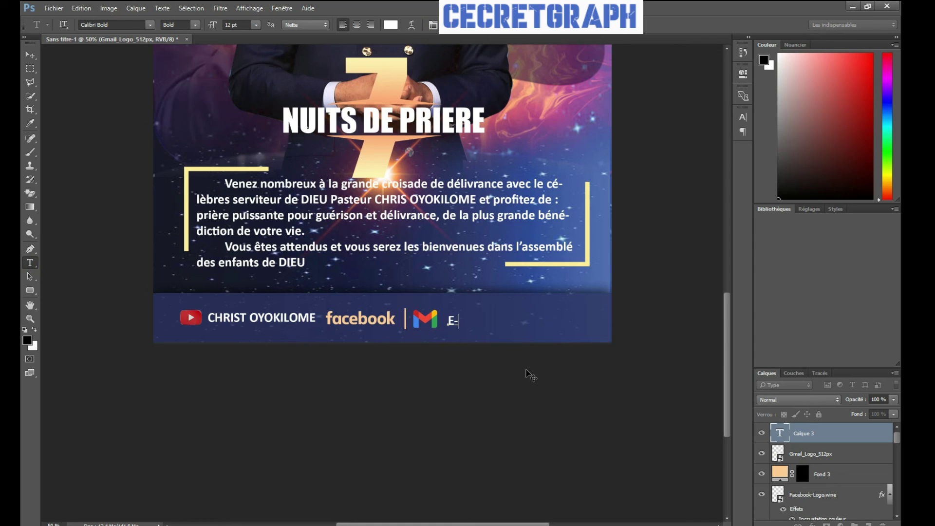
{"action": "type", "text": "mail"}
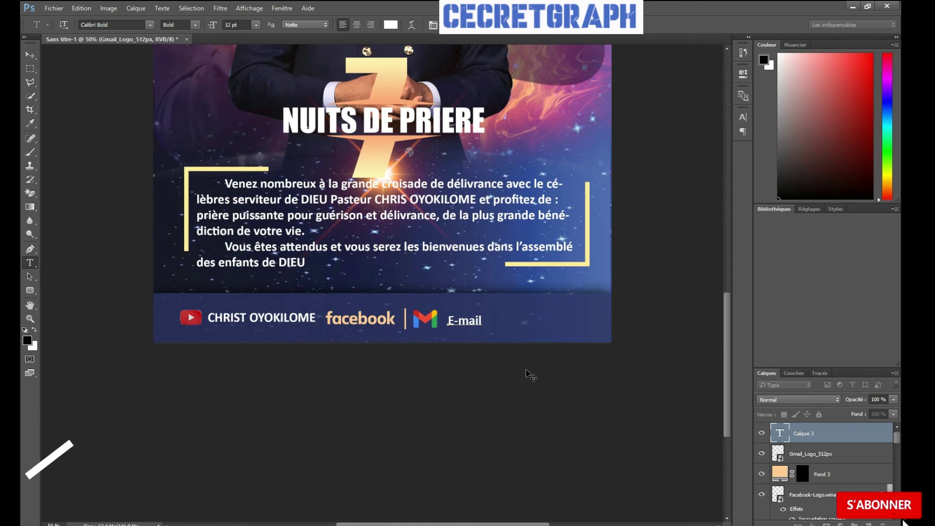
{"action": "type", "text": "@"}
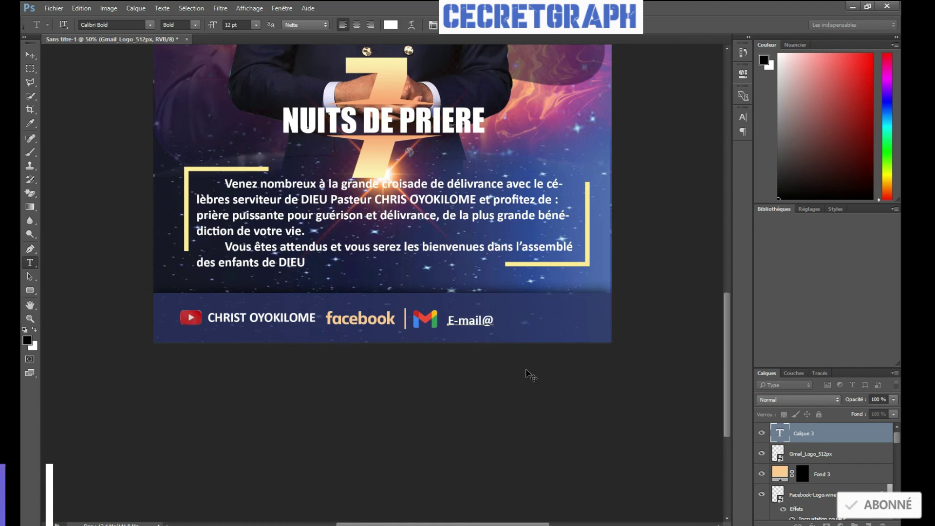
{"action": "type", "text": "yahoo.com"}
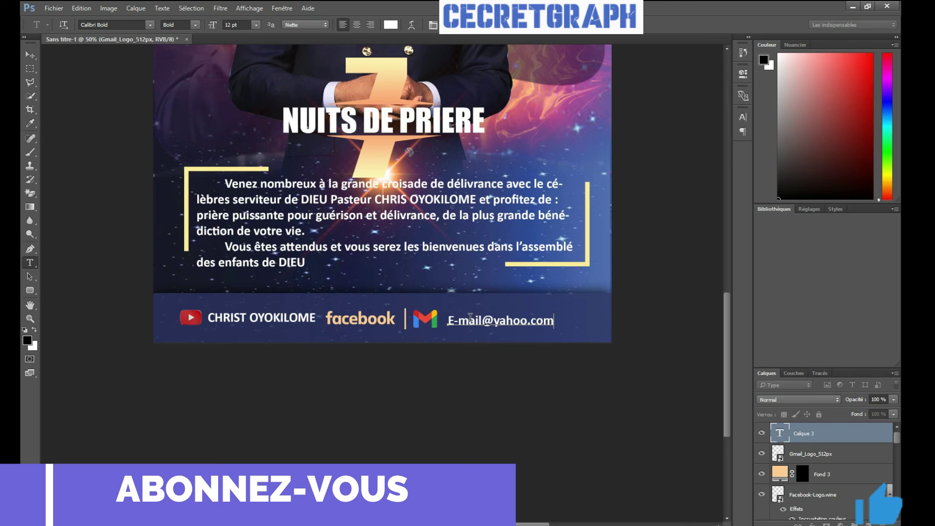
{"action": "left_click", "coordinate": [29, 54]}
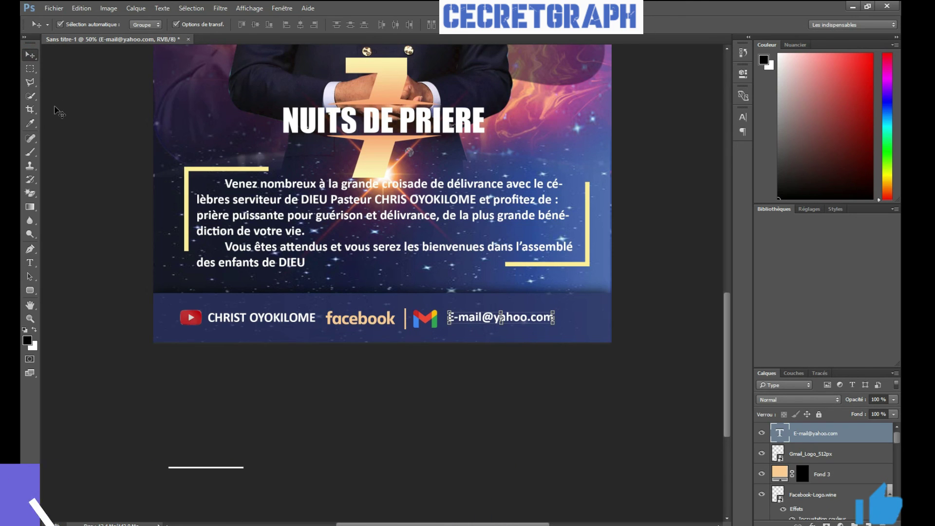
Step: Nudge the e-mail text with arrow keys, turn off Auto-Select, and zoom to see the whole poster
{"action": "key", "text": "Right"}
{"action": "key", "text": "Right"}
{"action": "key", "text": "Right"}
{"action": "key", "text": "Up"}
{"action": "left_click", "coordinate": [60, 24]}
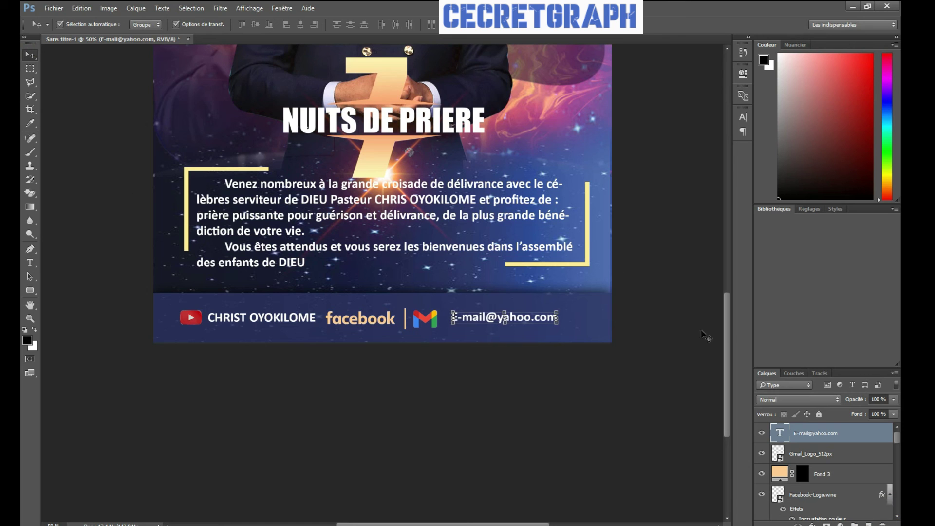
{"action": "left_click_drag", "start_coordinate": [726, 329], "coordinate": [731, 266]}
{"action": "key", "text": "ctrl+minus"}
{"action": "key", "text": "ctrl+minus"}
{"action": "key", "text": "ctrl+plus"}
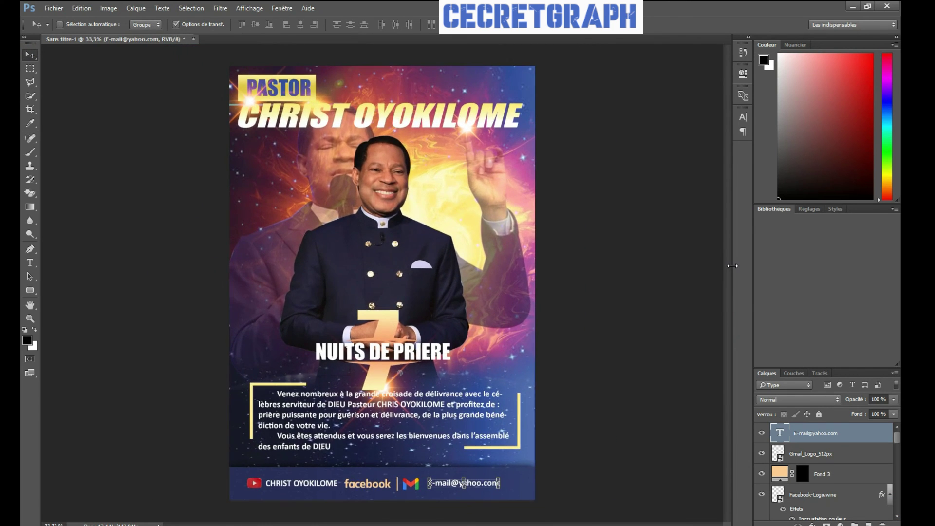